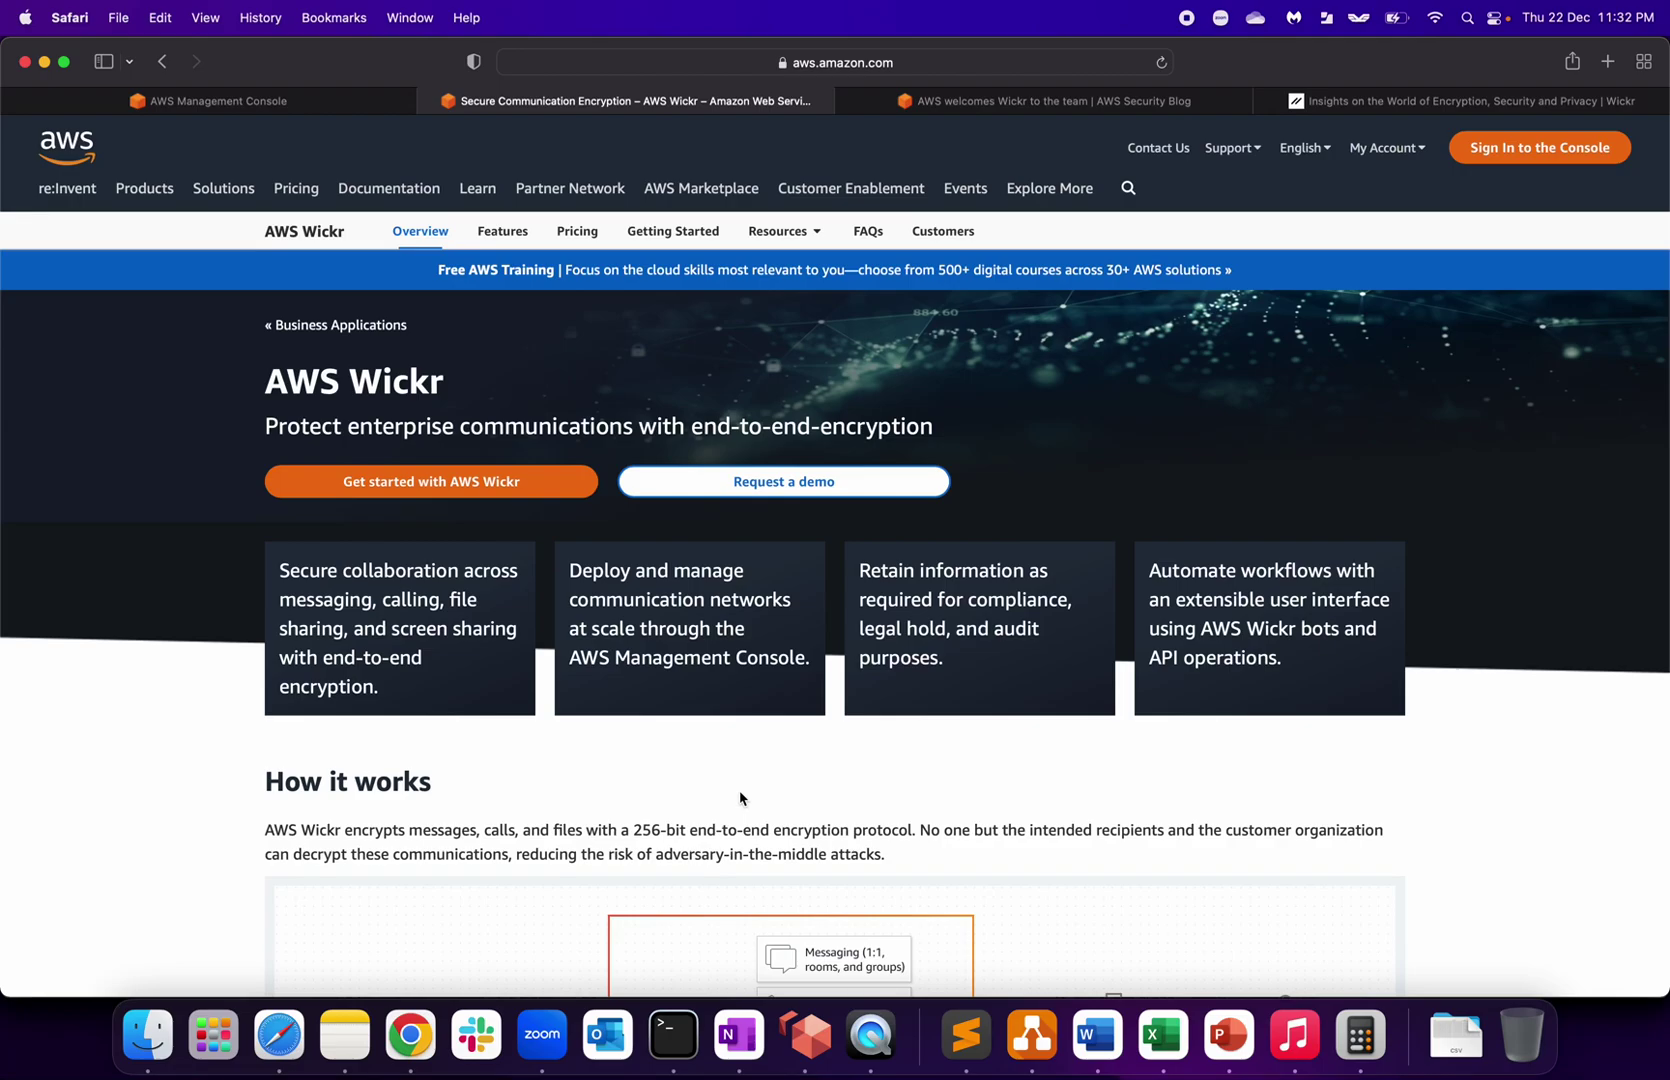
Step: Read the AWS Wickr title and subtitle, highlighting the end-to-end-encryption phrase
drag(267, 381, 422, 381)
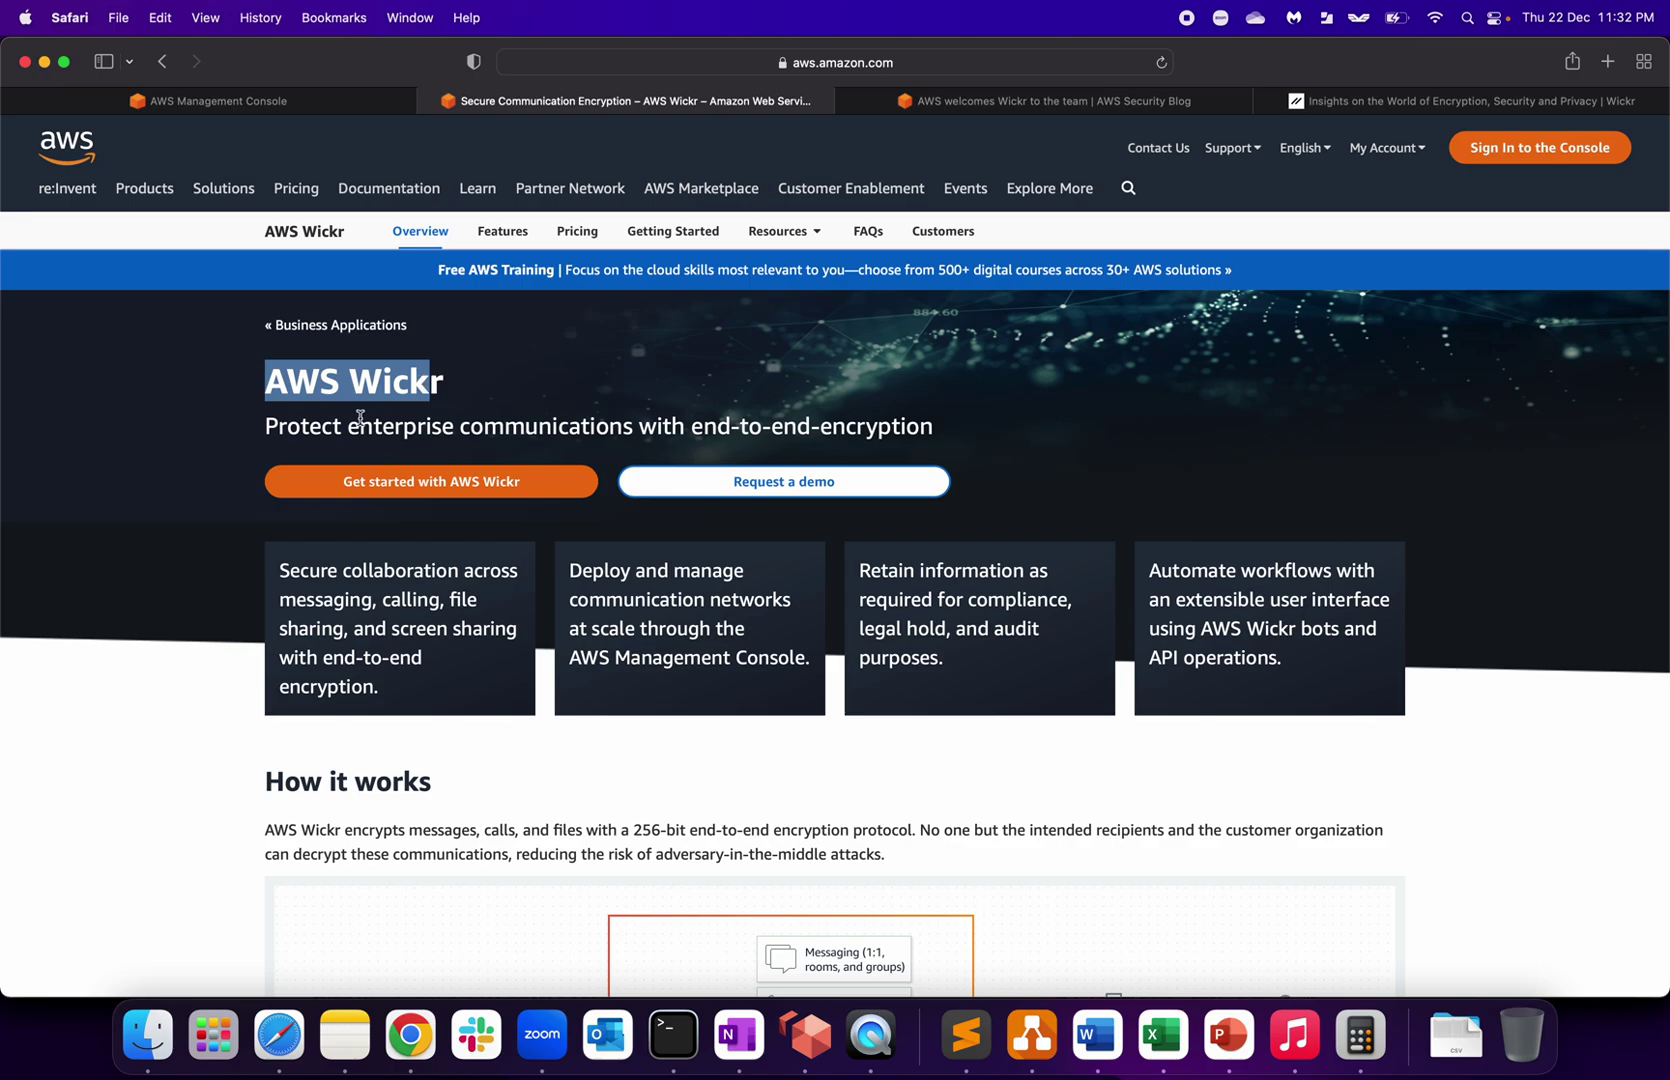
drag(360, 416, 640, 424)
drag(748, 425, 901, 423)
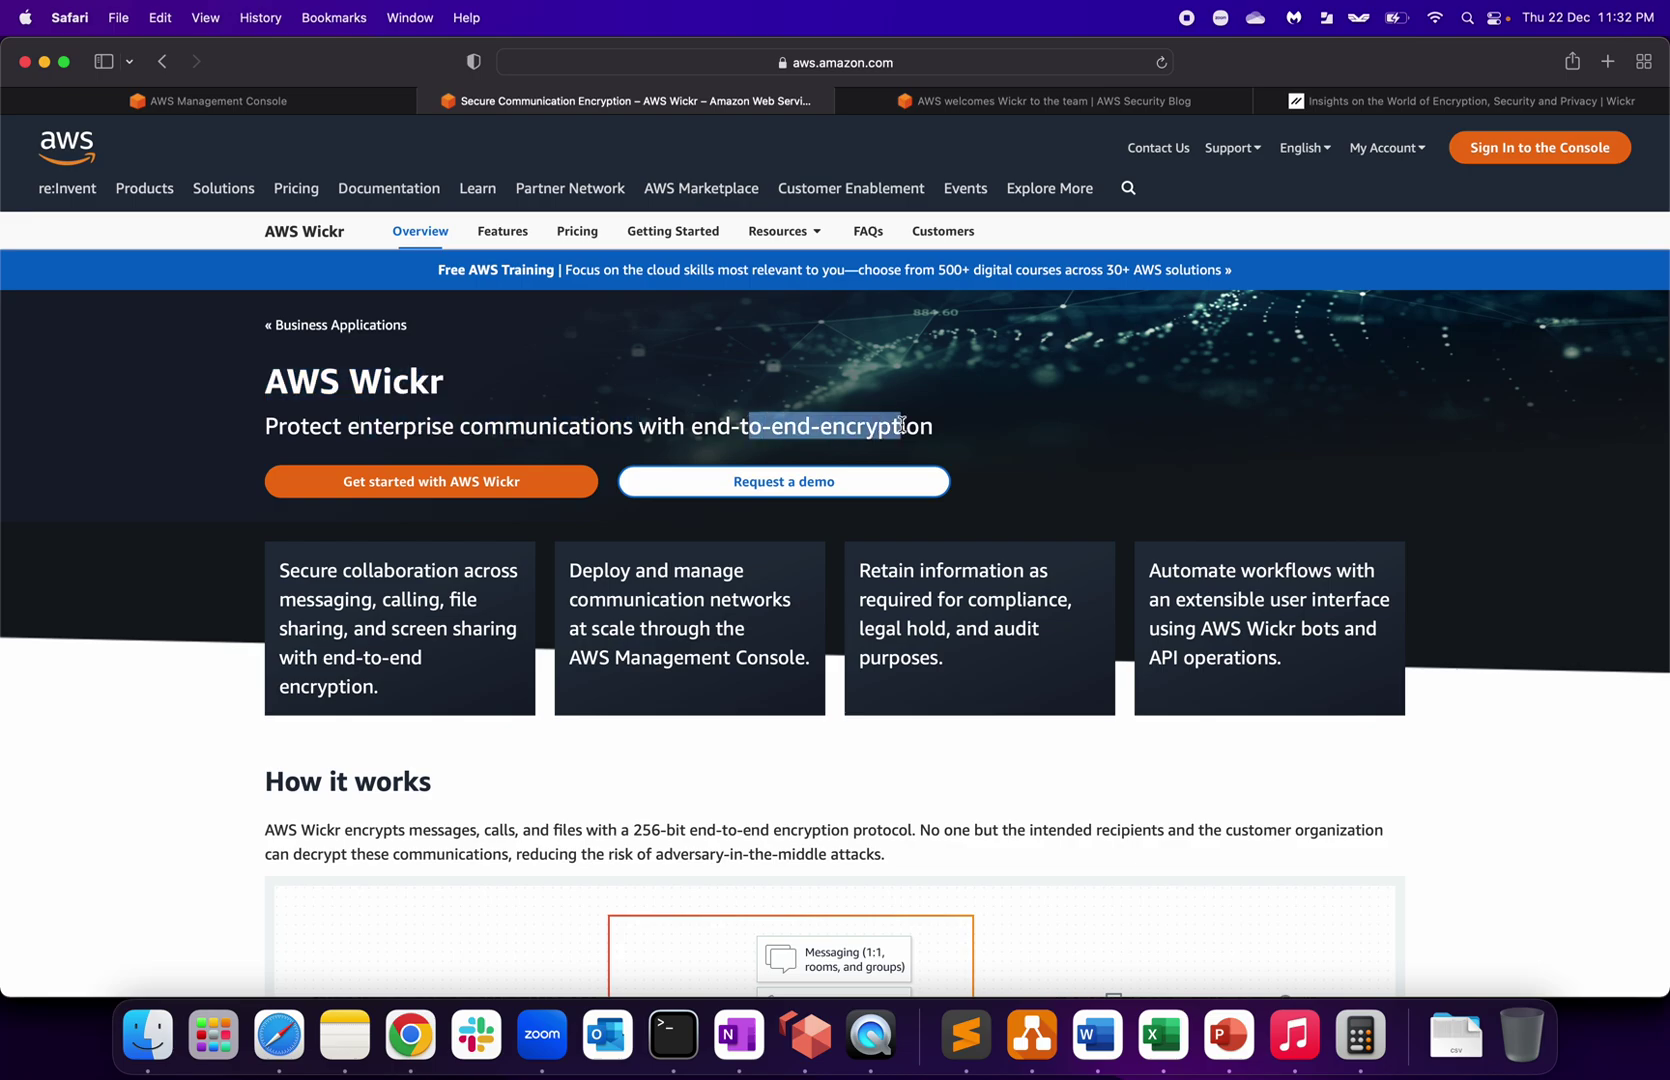
click(672, 424)
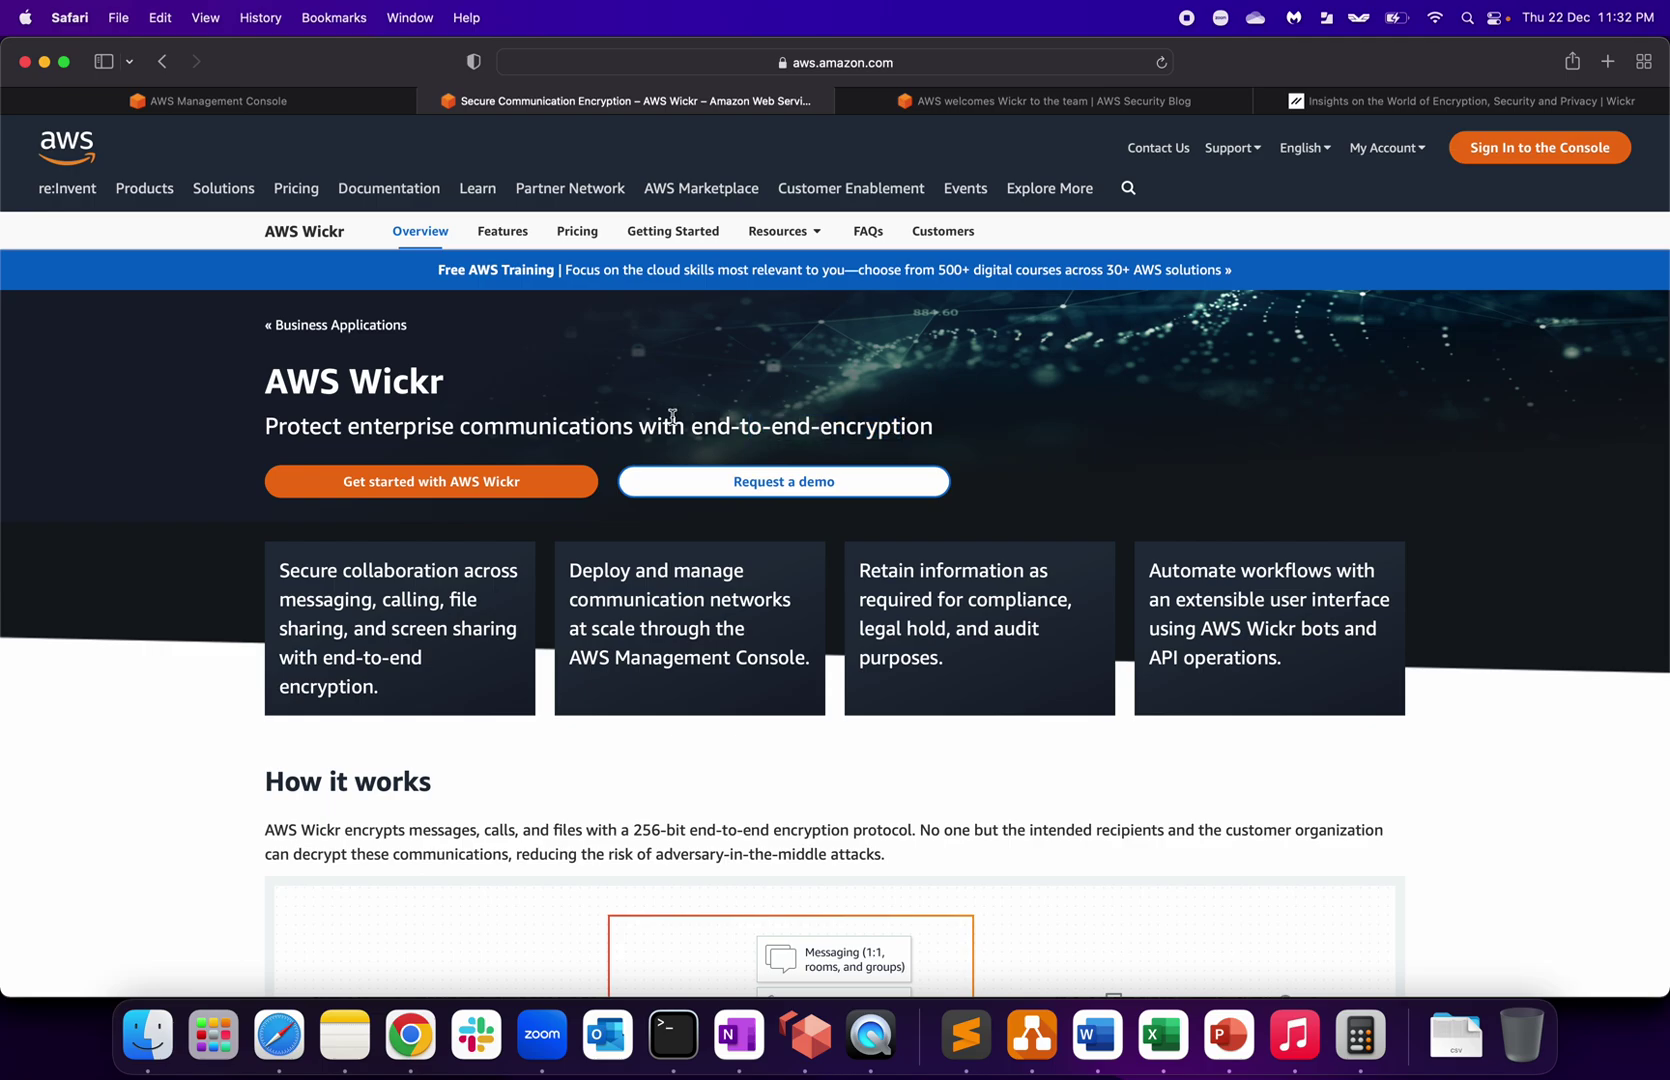
drag(672, 424, 887, 427)
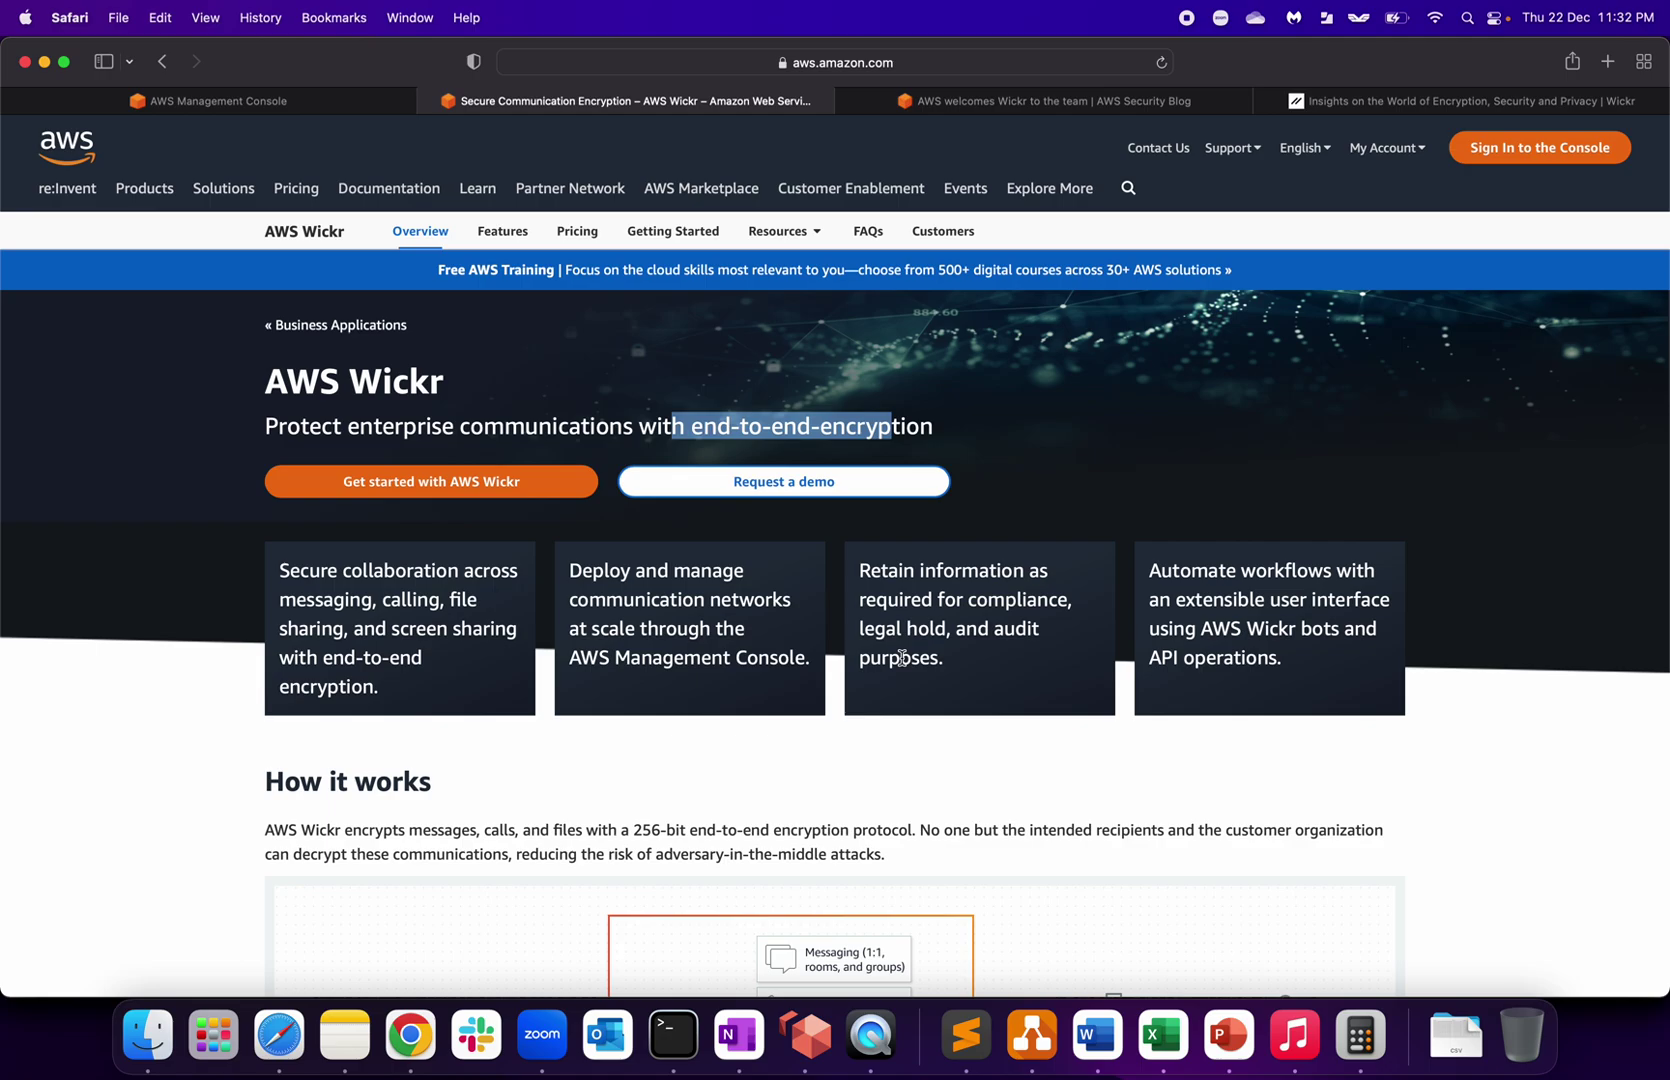
Step: Highlight the compliance, Retain and Automate card wording, then scroll down to the Use cases section
drag(877, 598, 1028, 618)
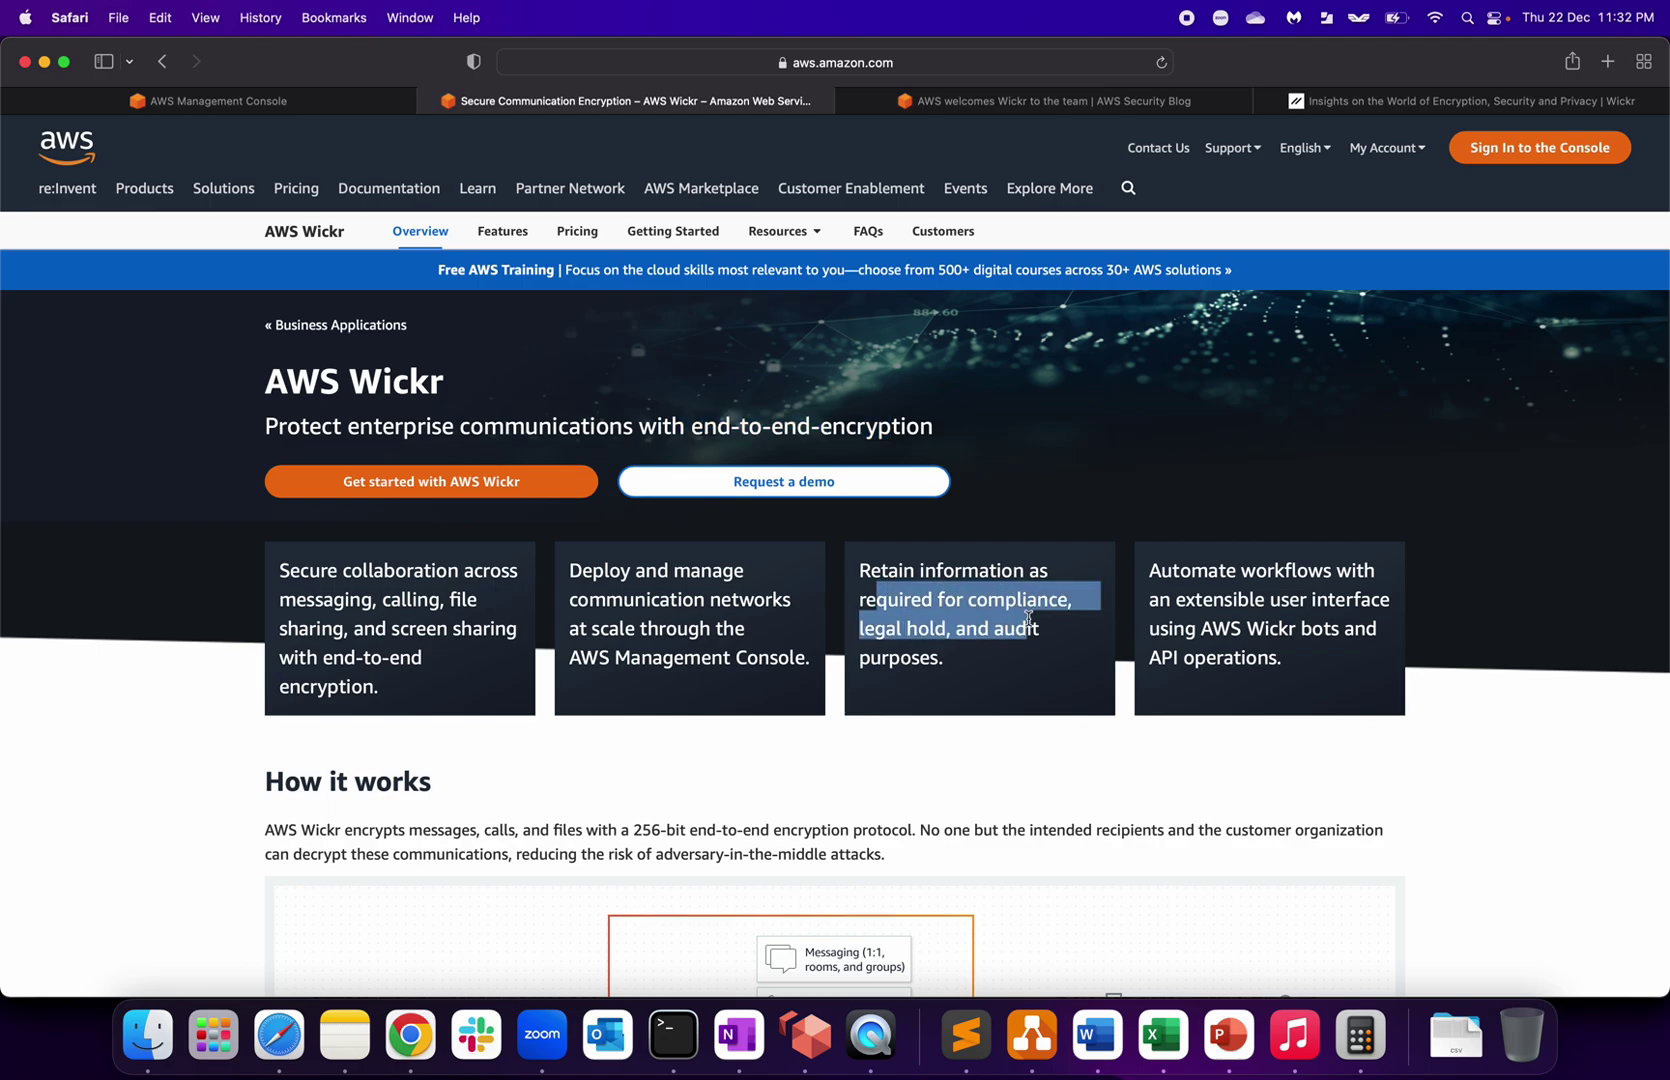
click(963, 678)
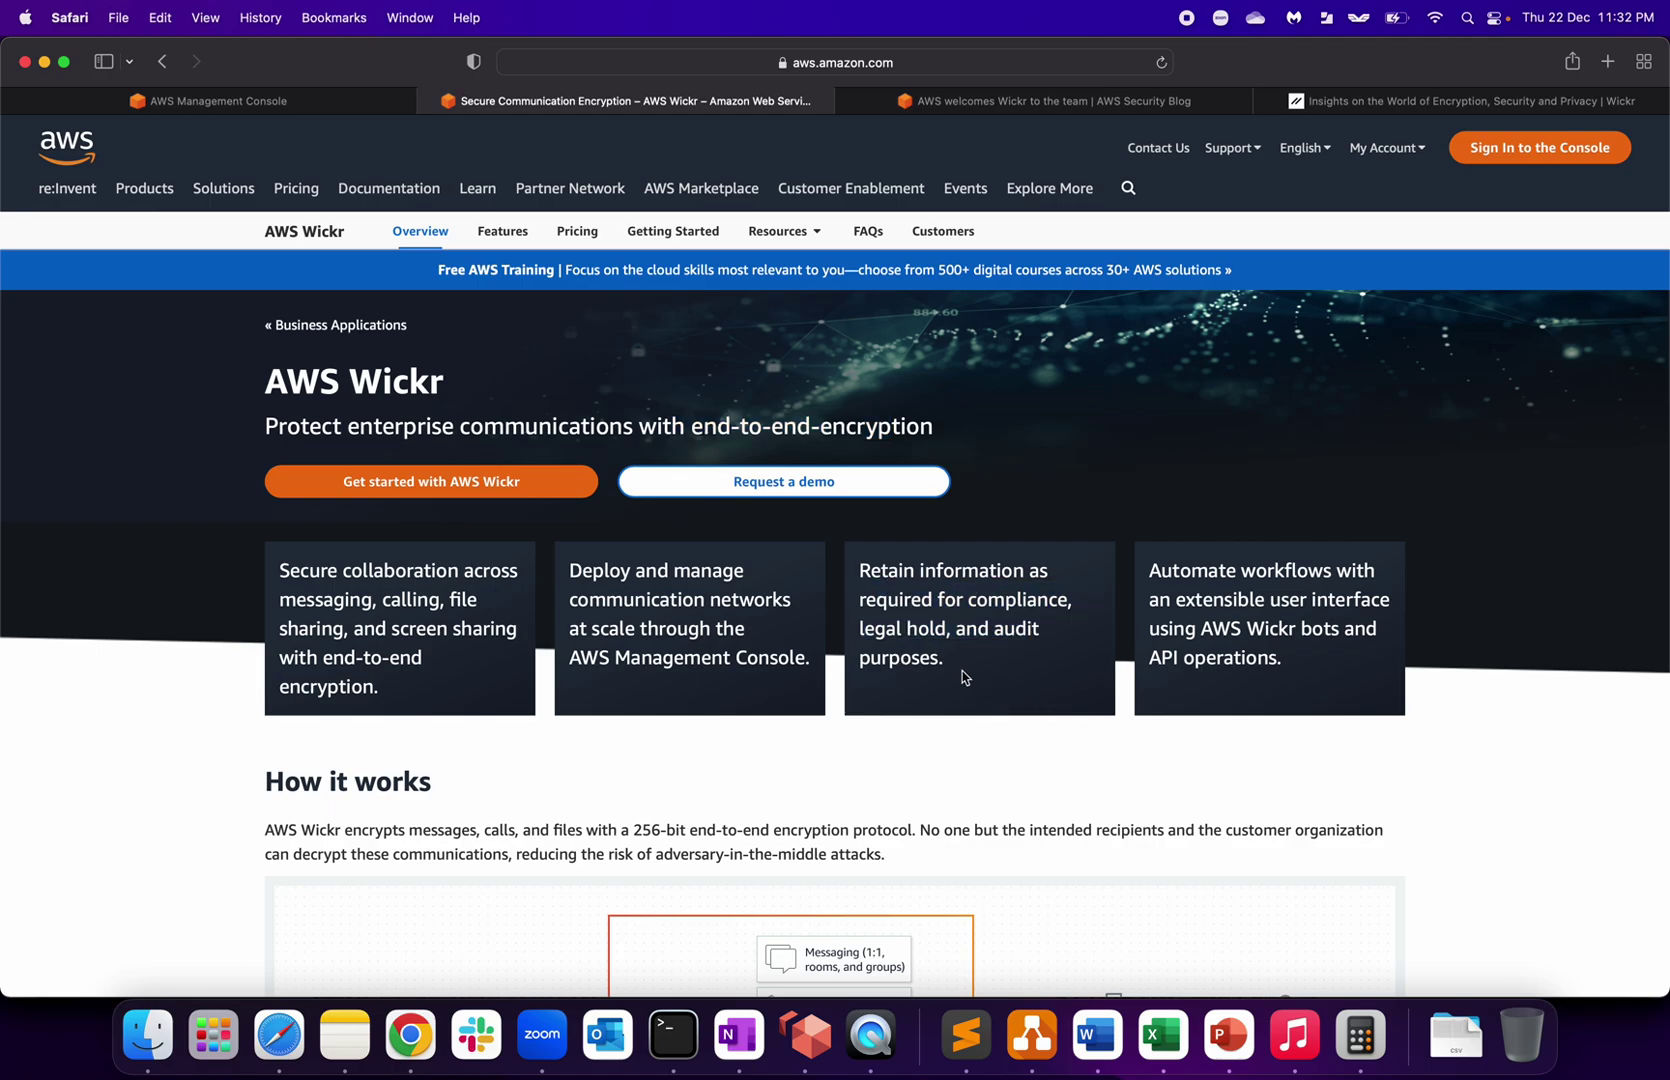
drag(963, 678, 862, 577)
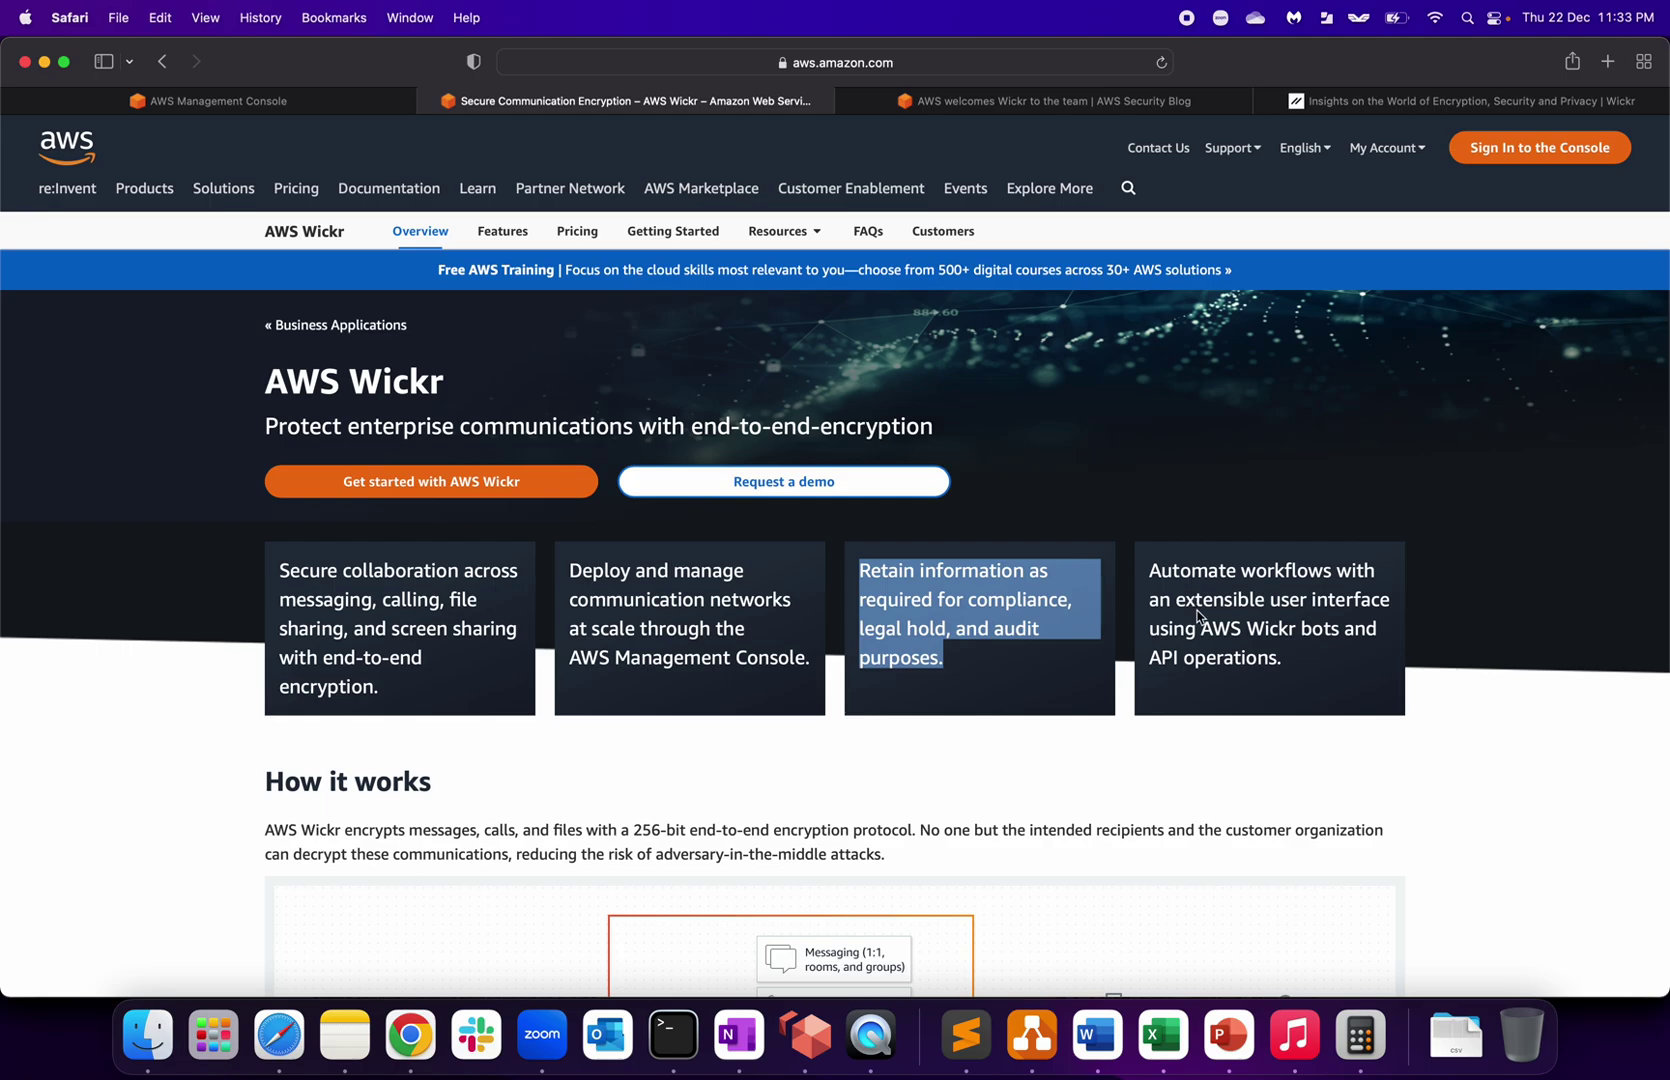
drag(1202, 600, 1349, 648)
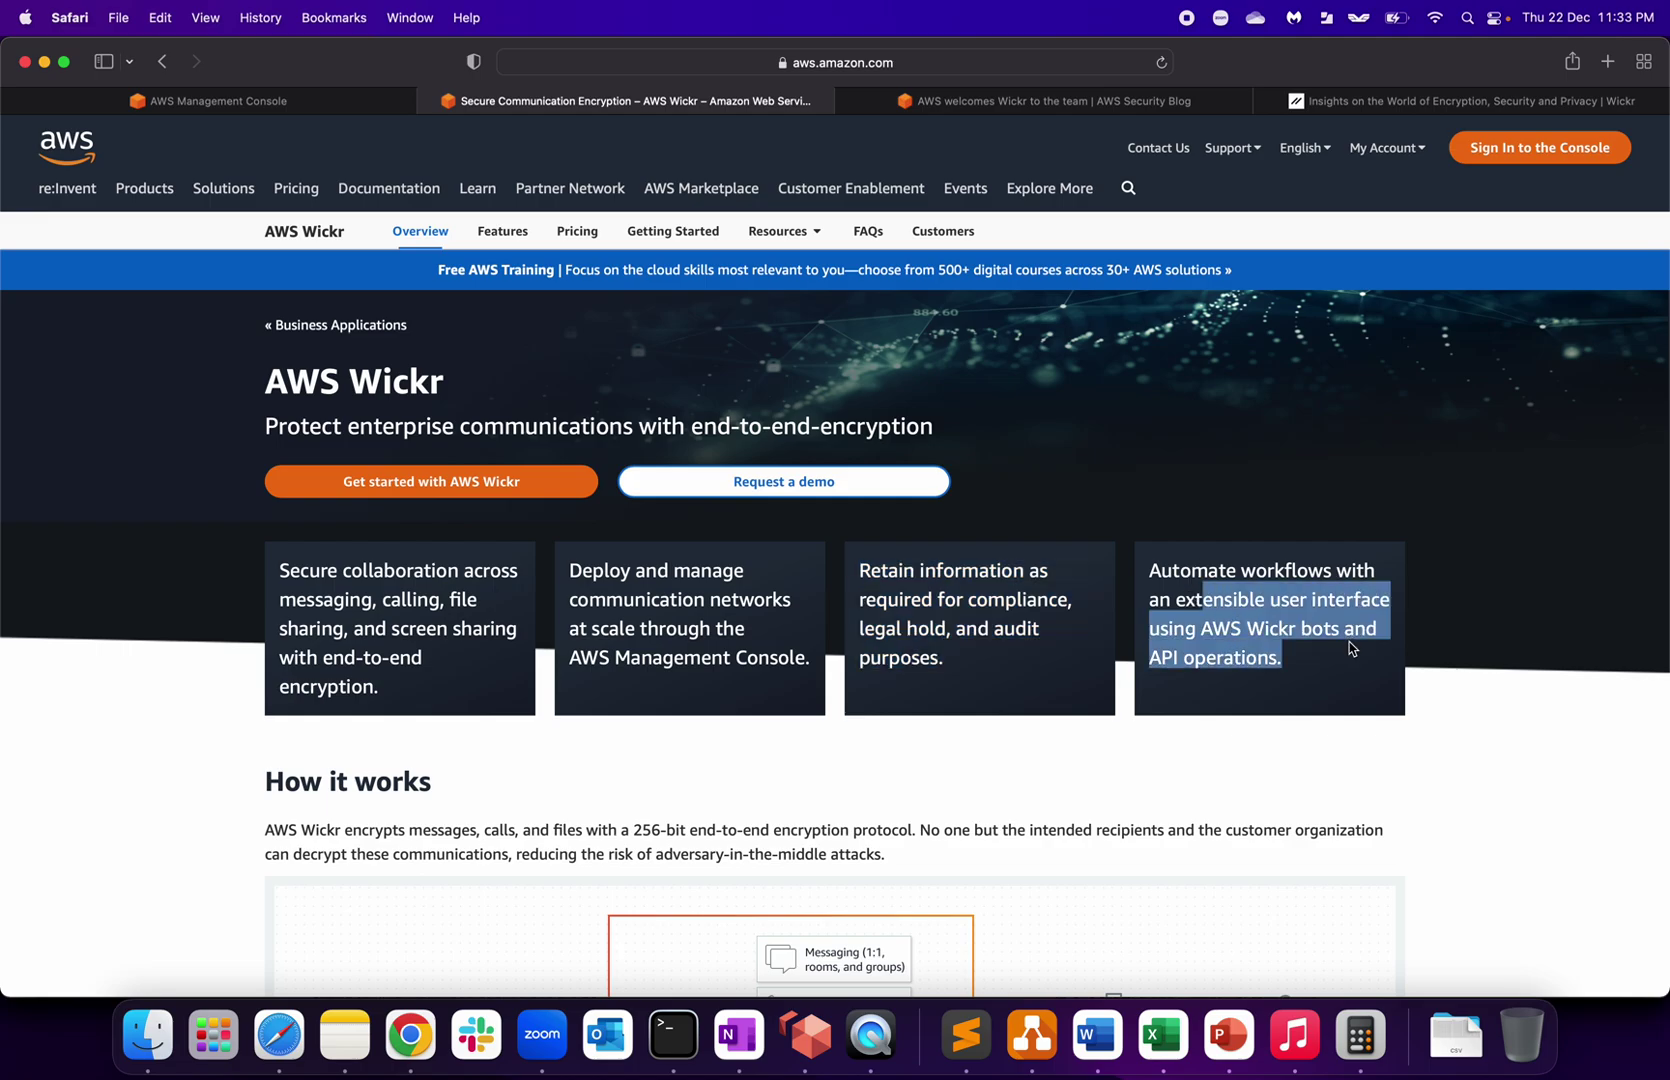
click(1270, 650)
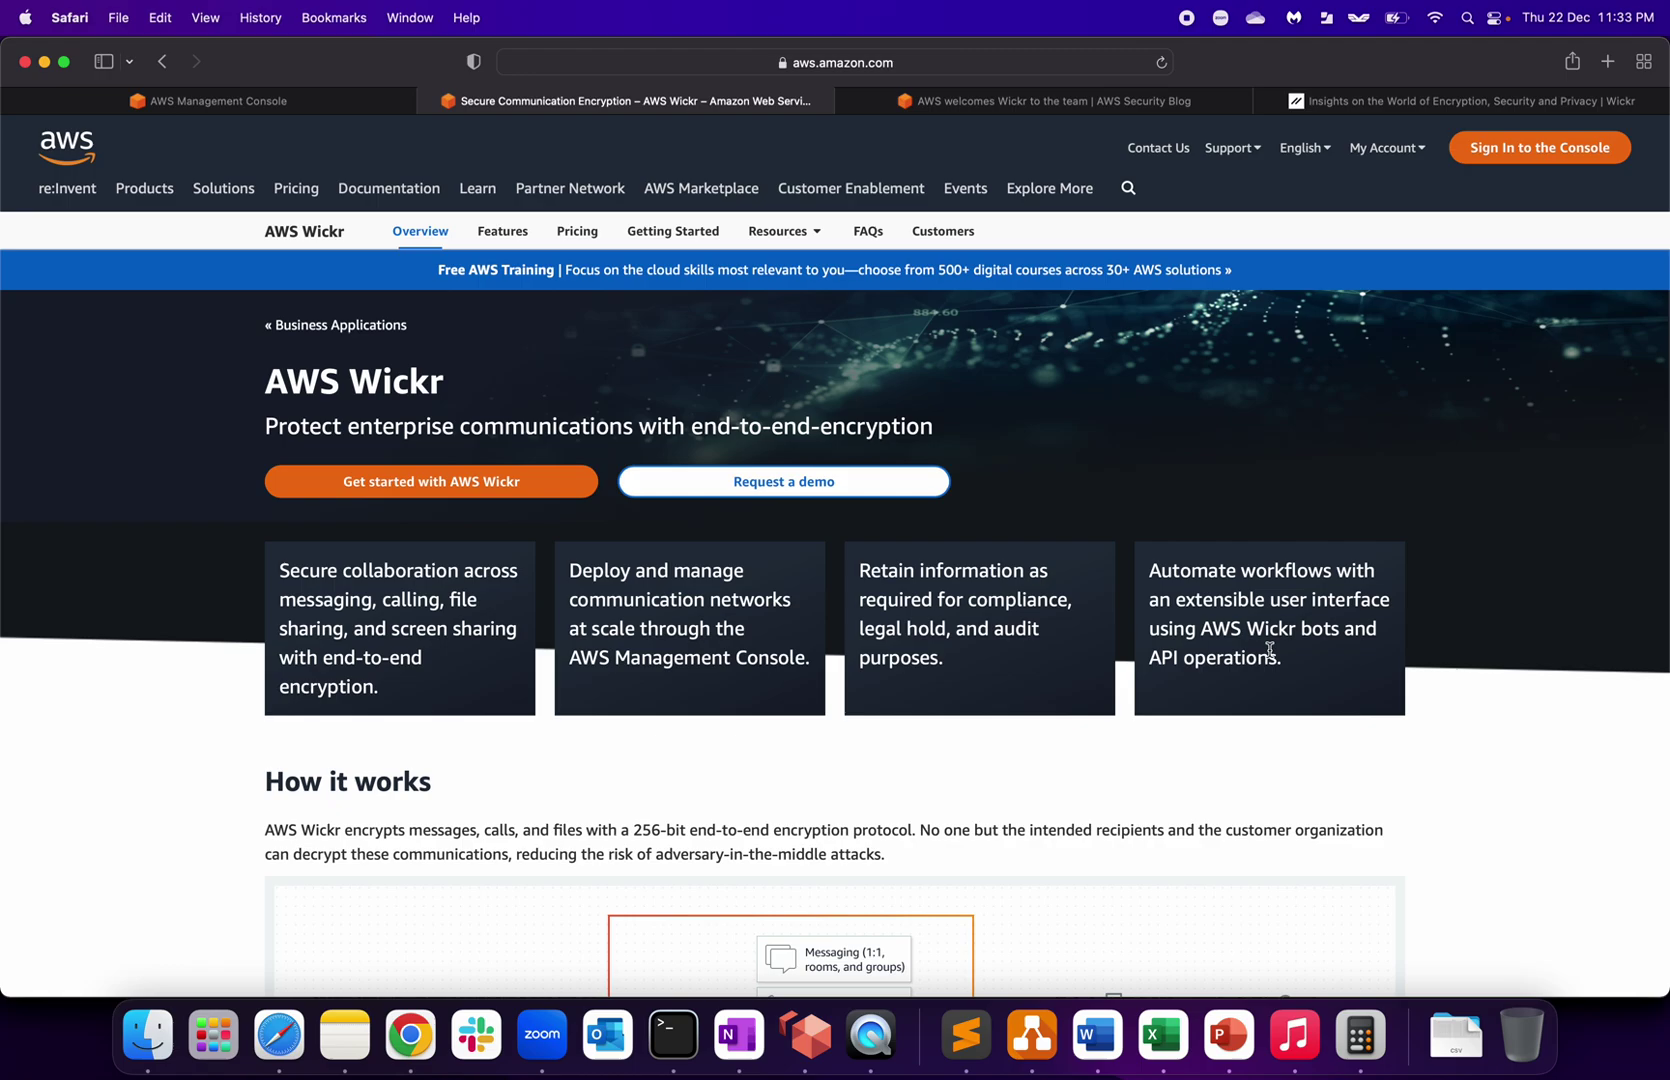
scroll(1270, 650, down, 8)
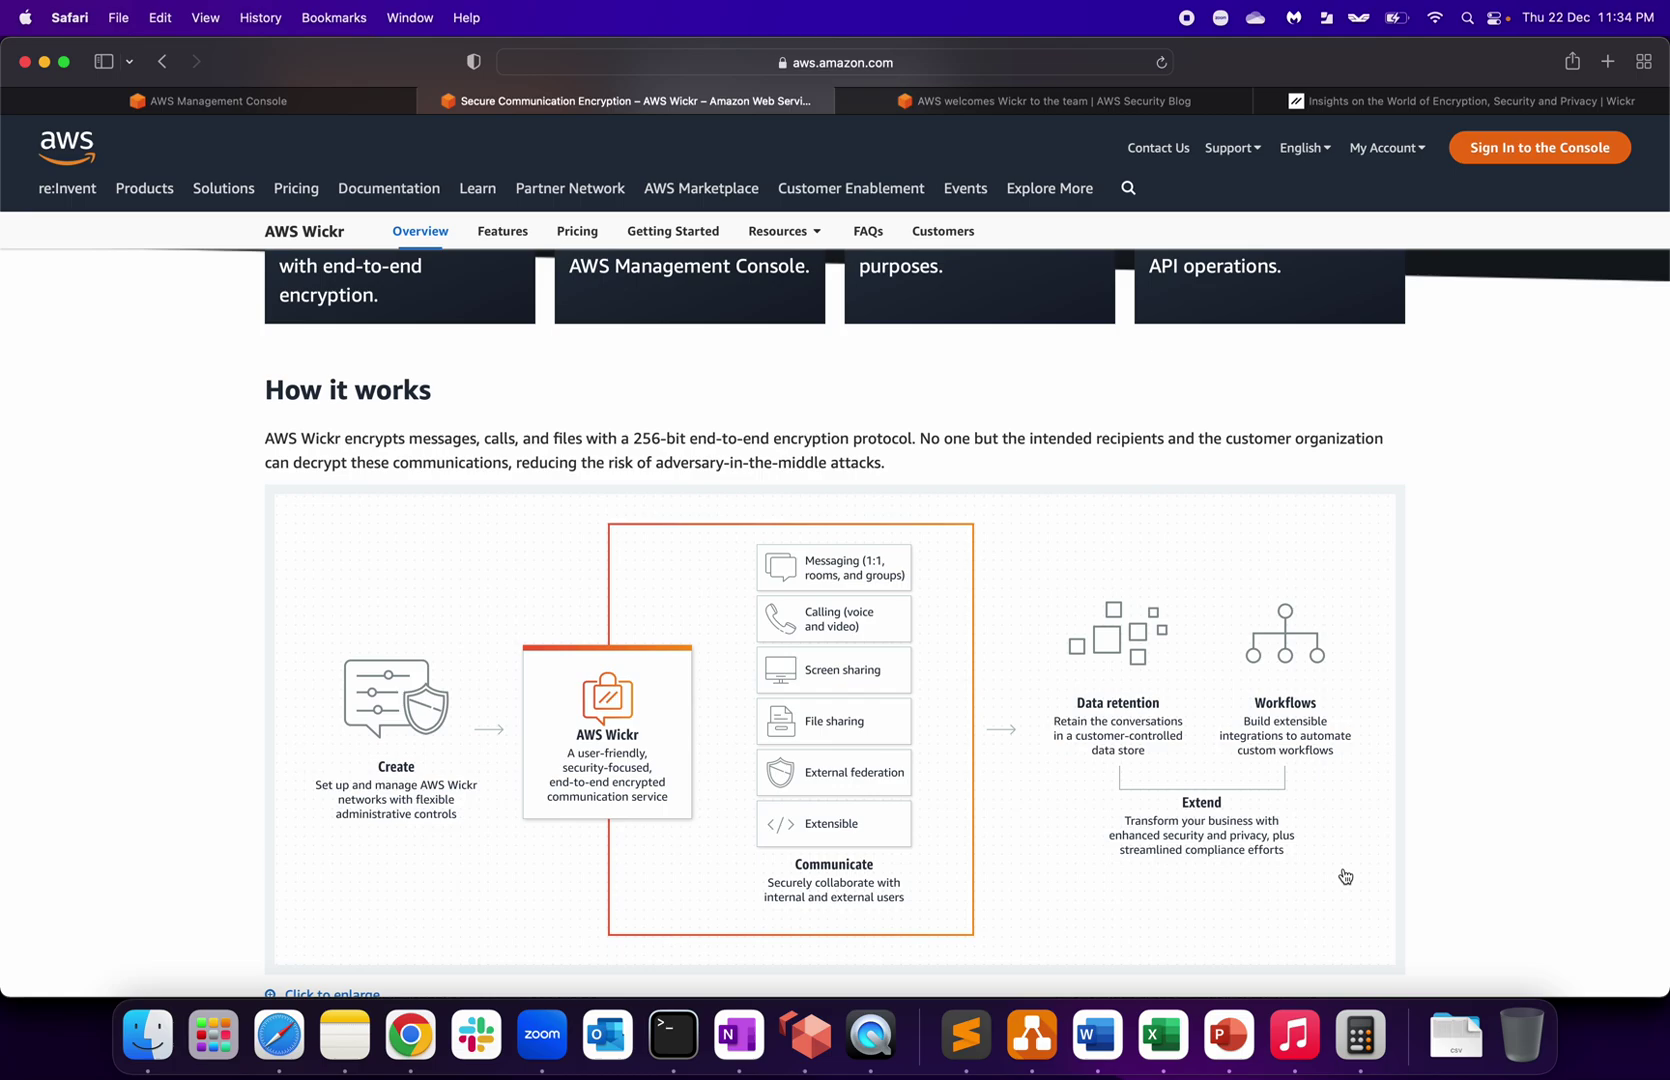
scroll(1345, 876, down, 8)
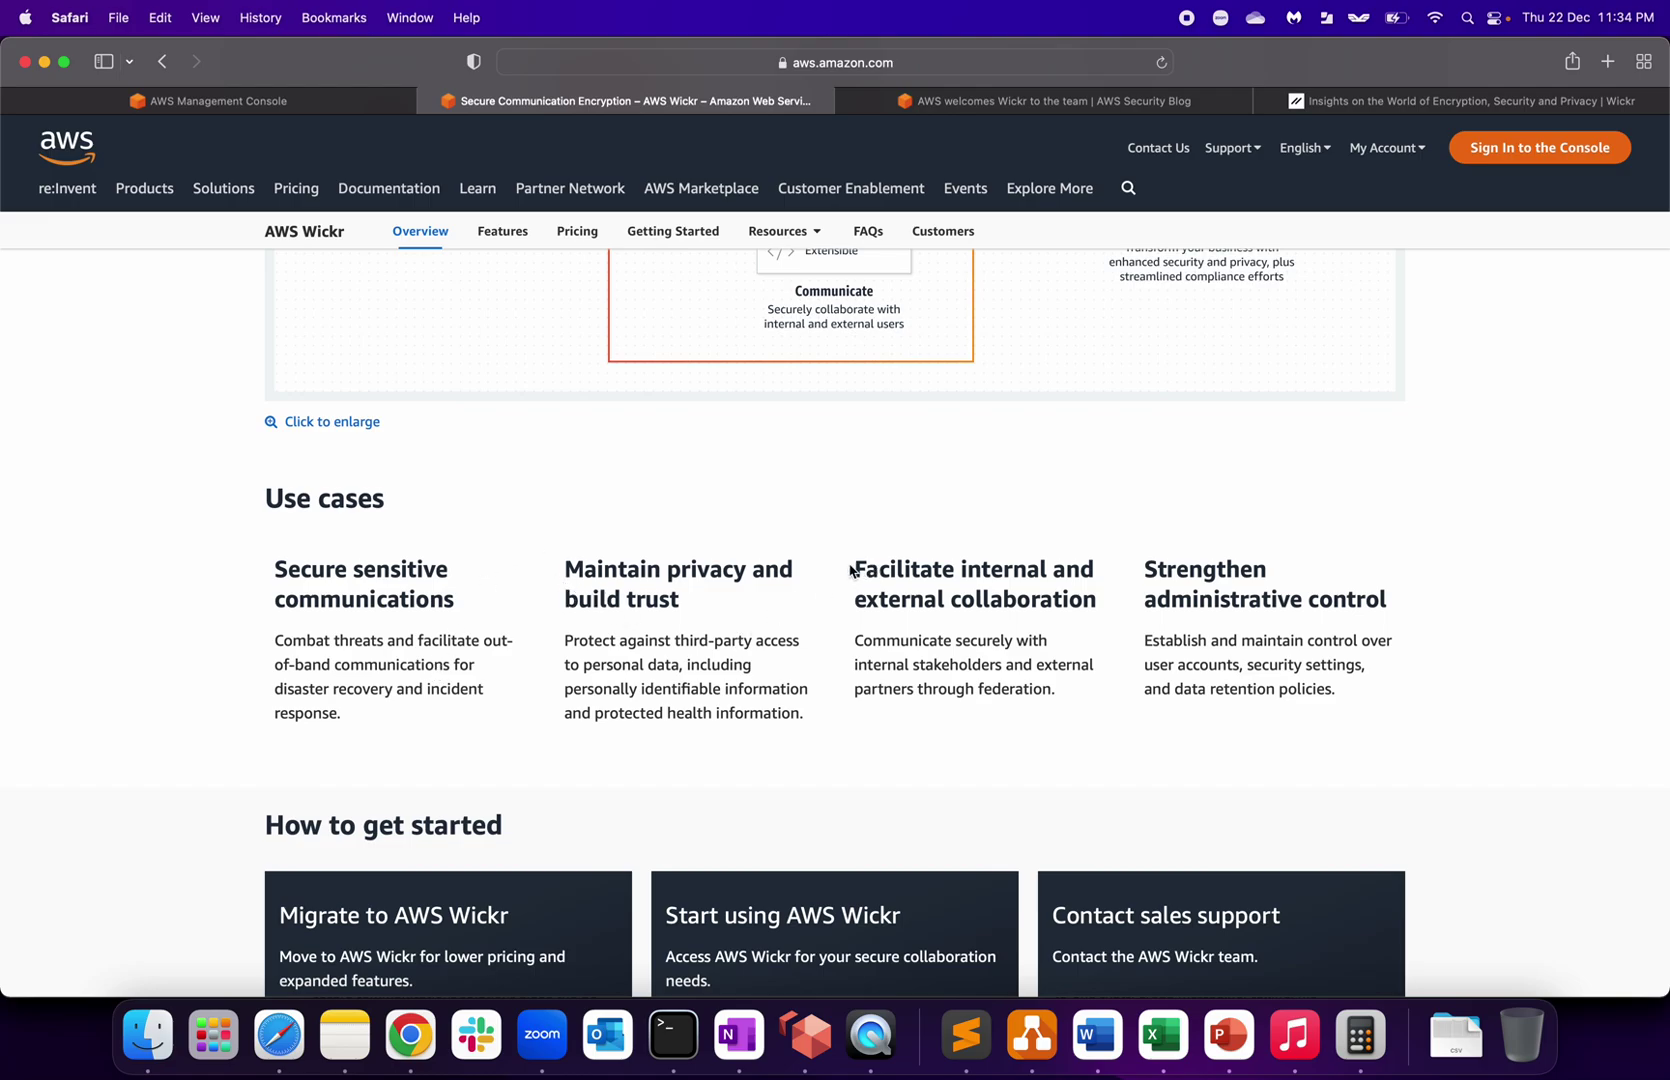
drag(856, 598, 1390, 600)
click(1346, 659)
Step: Switch to the Wickr Blog tab and browse its encryption and security article cards, returning to the top
click(1326, 104)
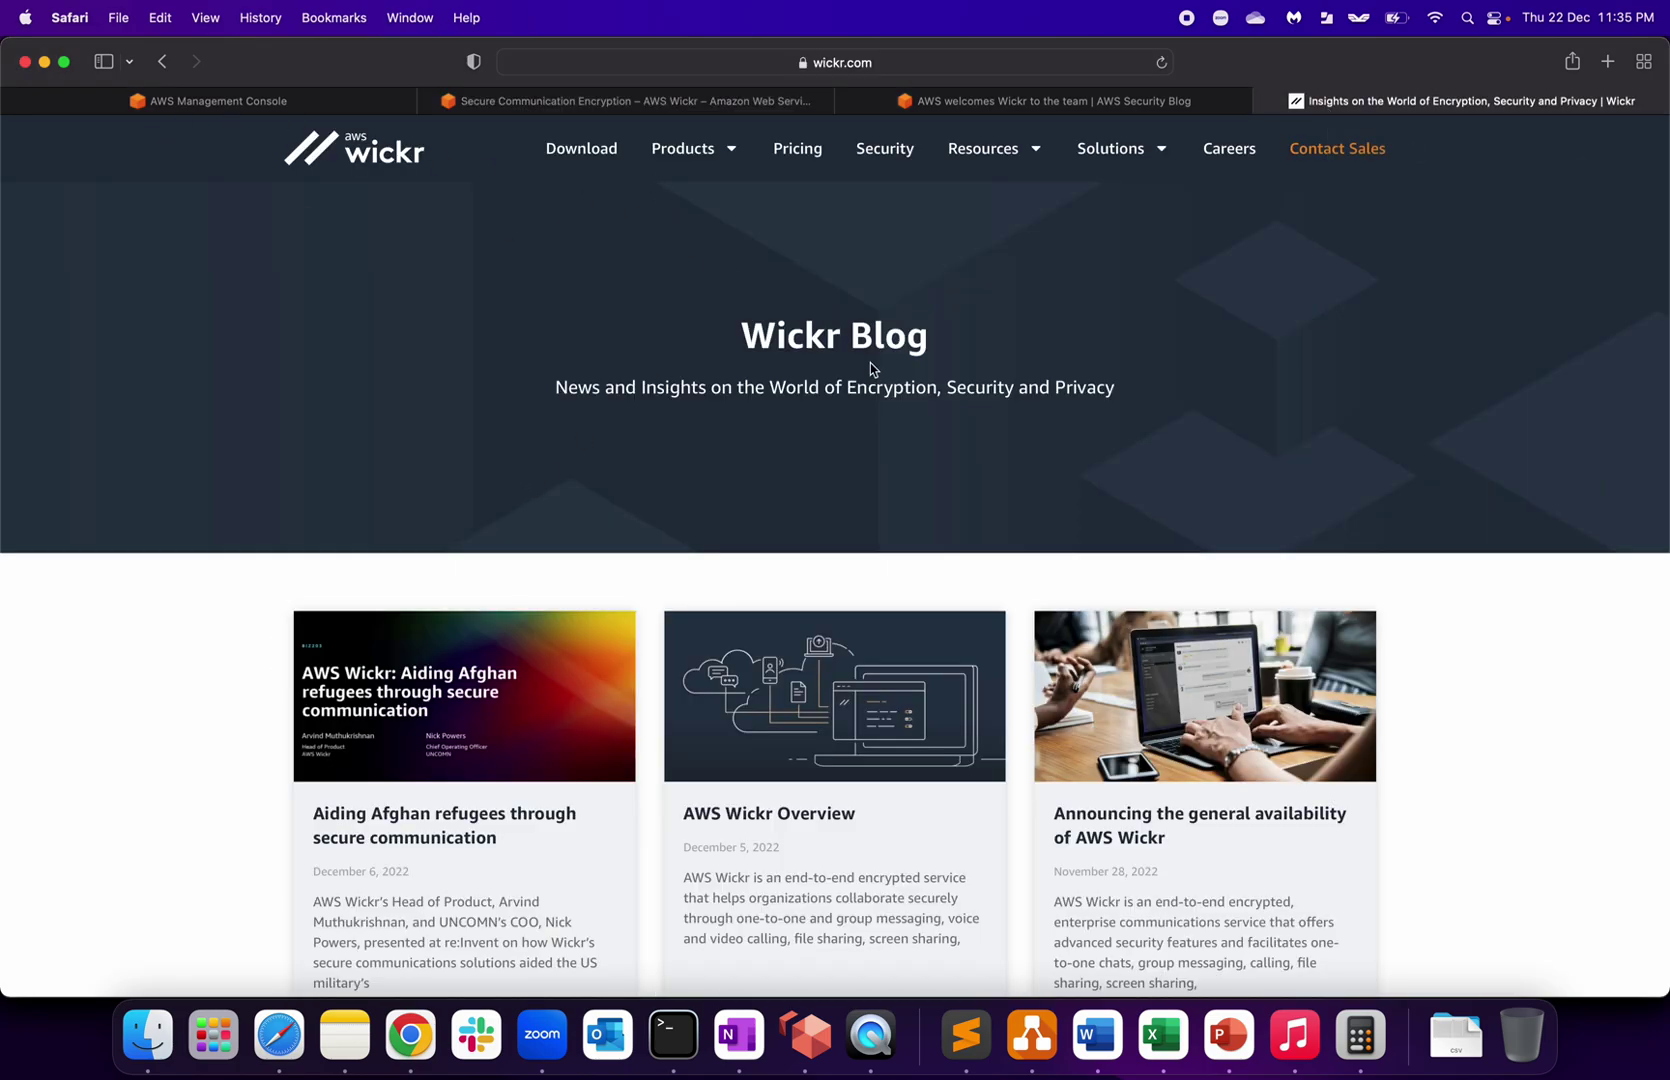
scroll(730, 540, down, 3)
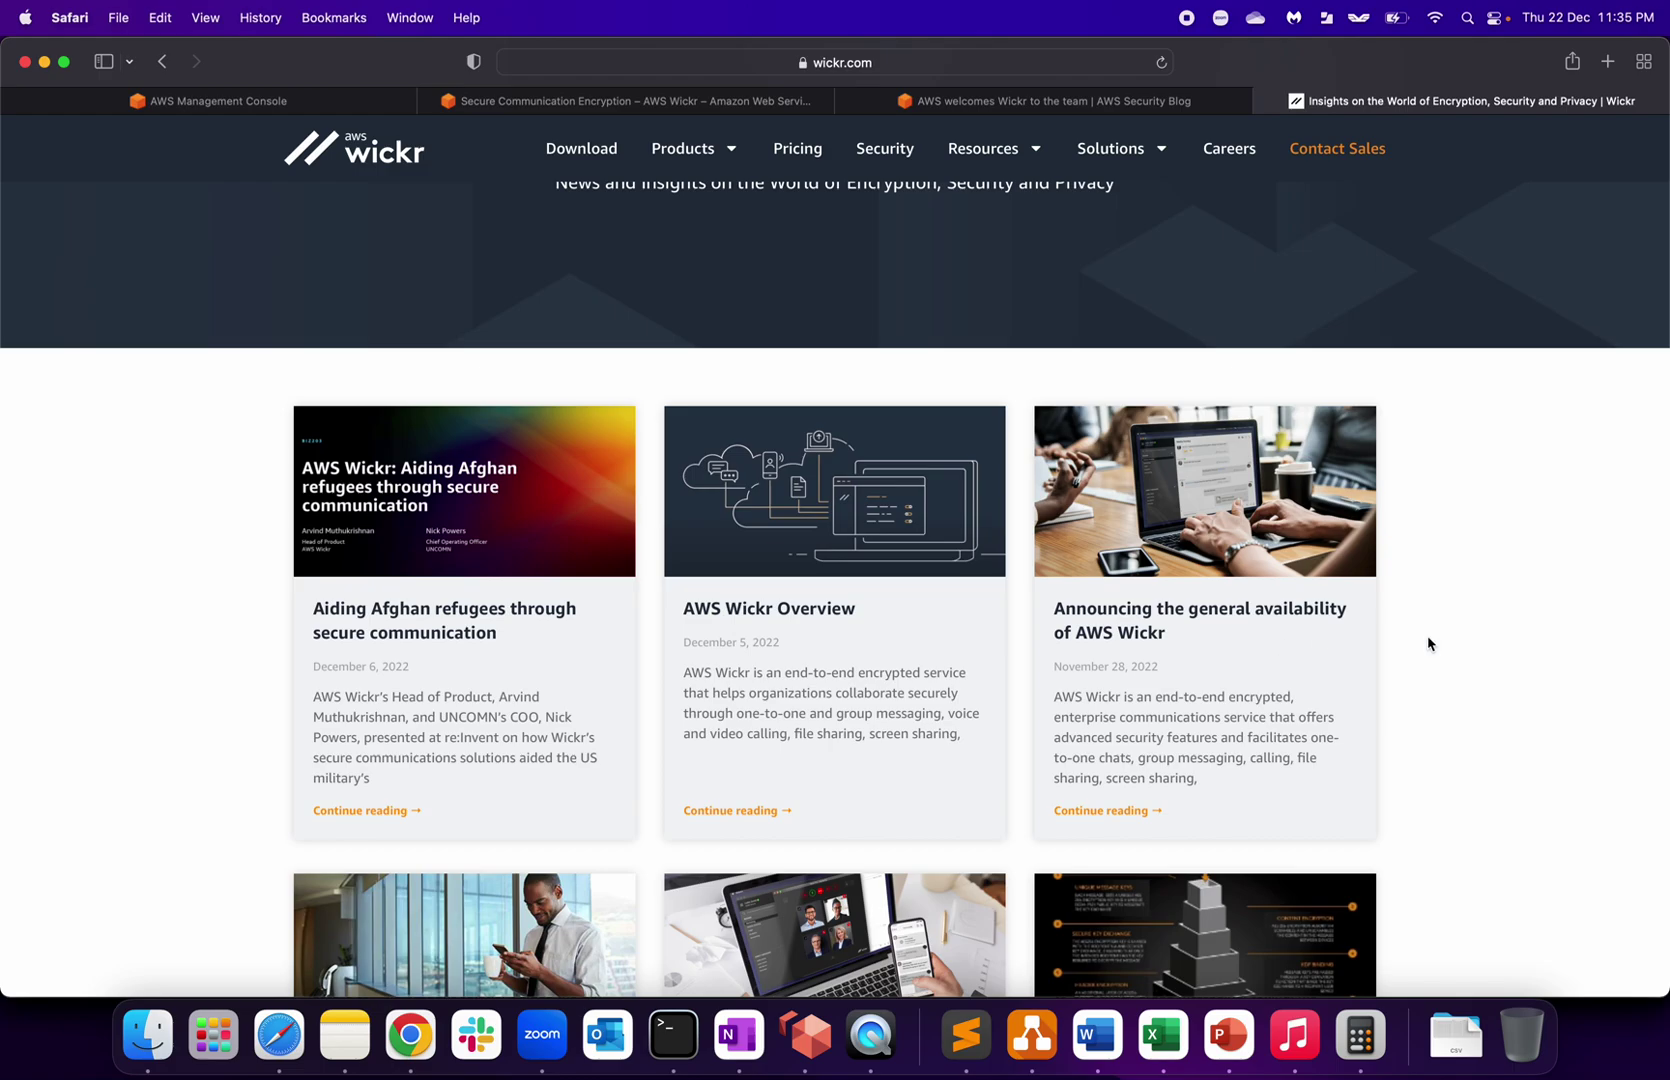
scroll(1549, 676, down, 4)
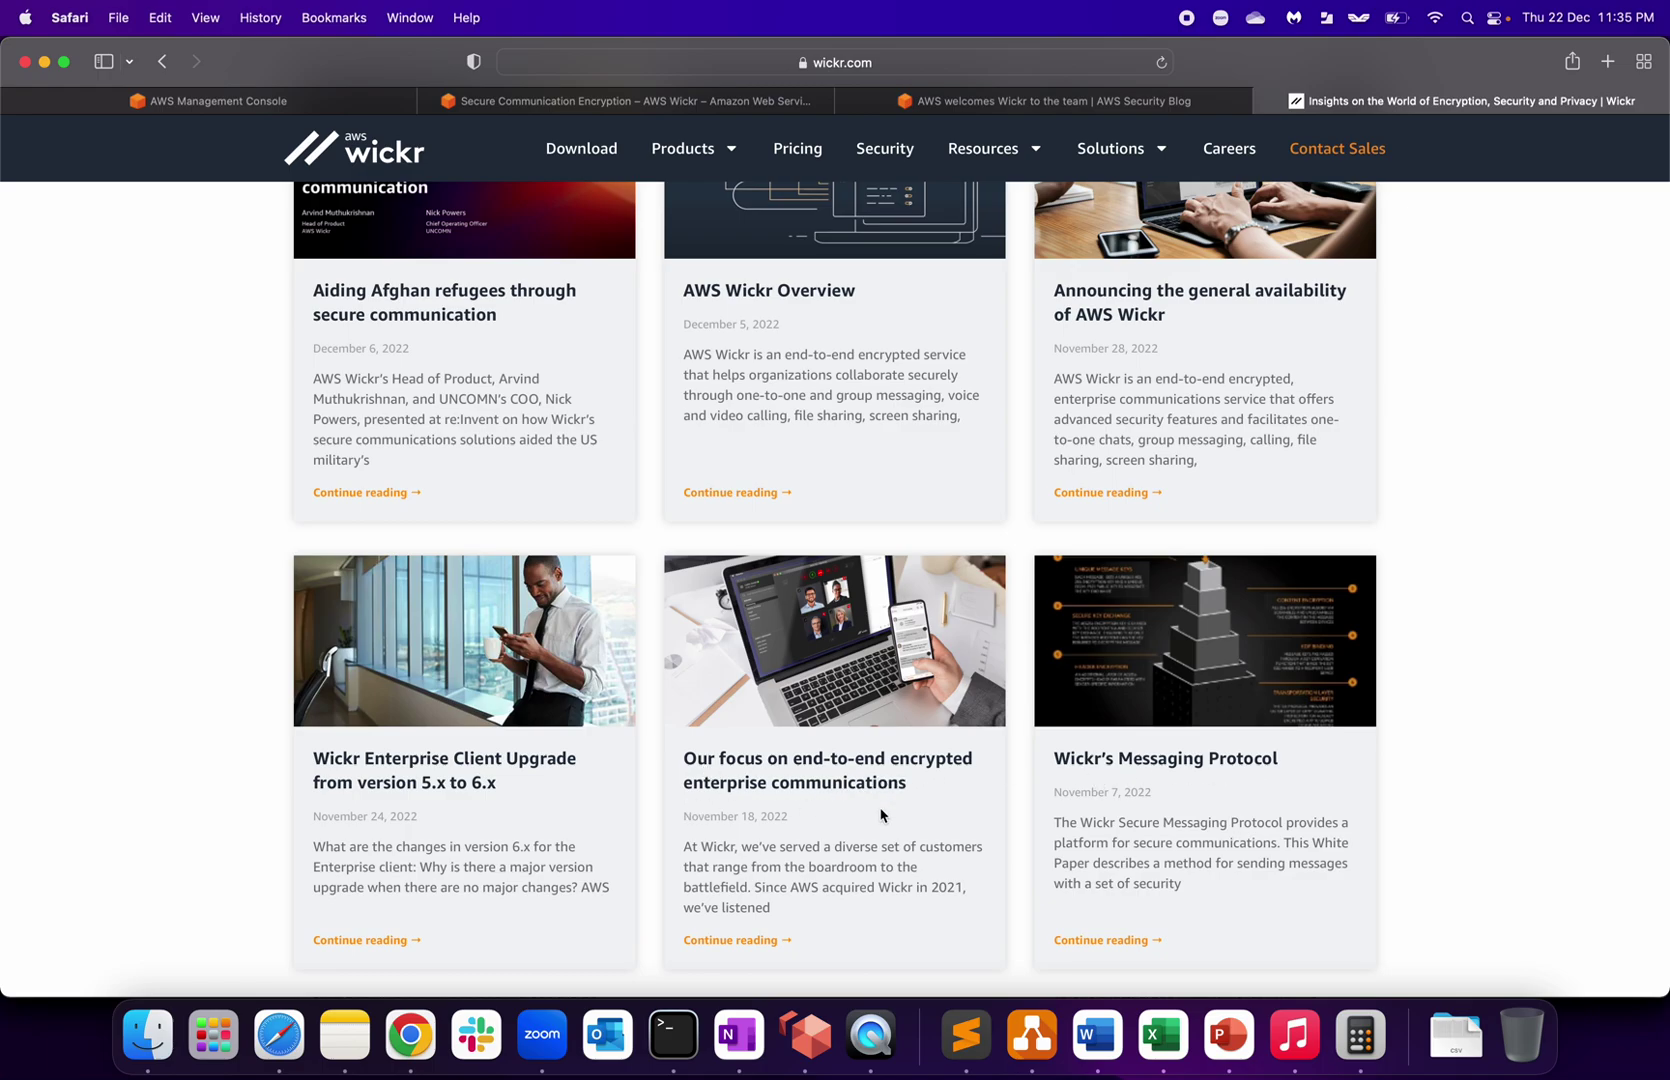
scroll(881, 815, down, 5)
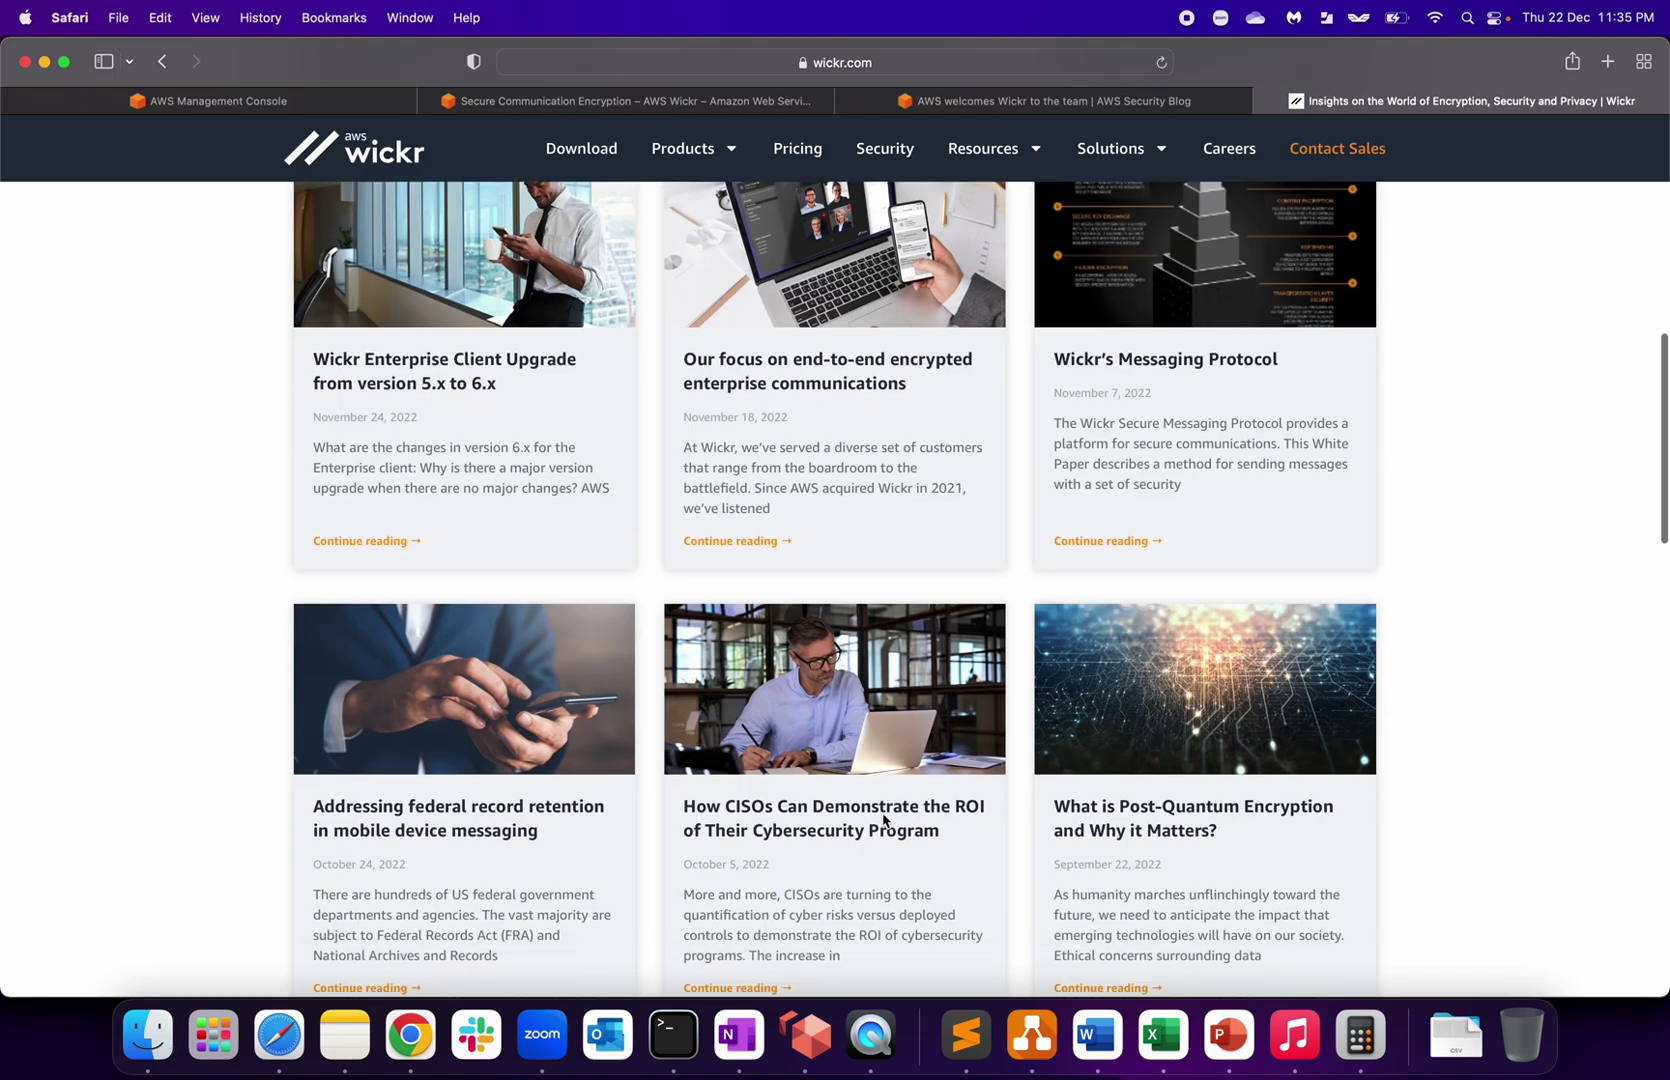
scroll(882, 818, up, 15)
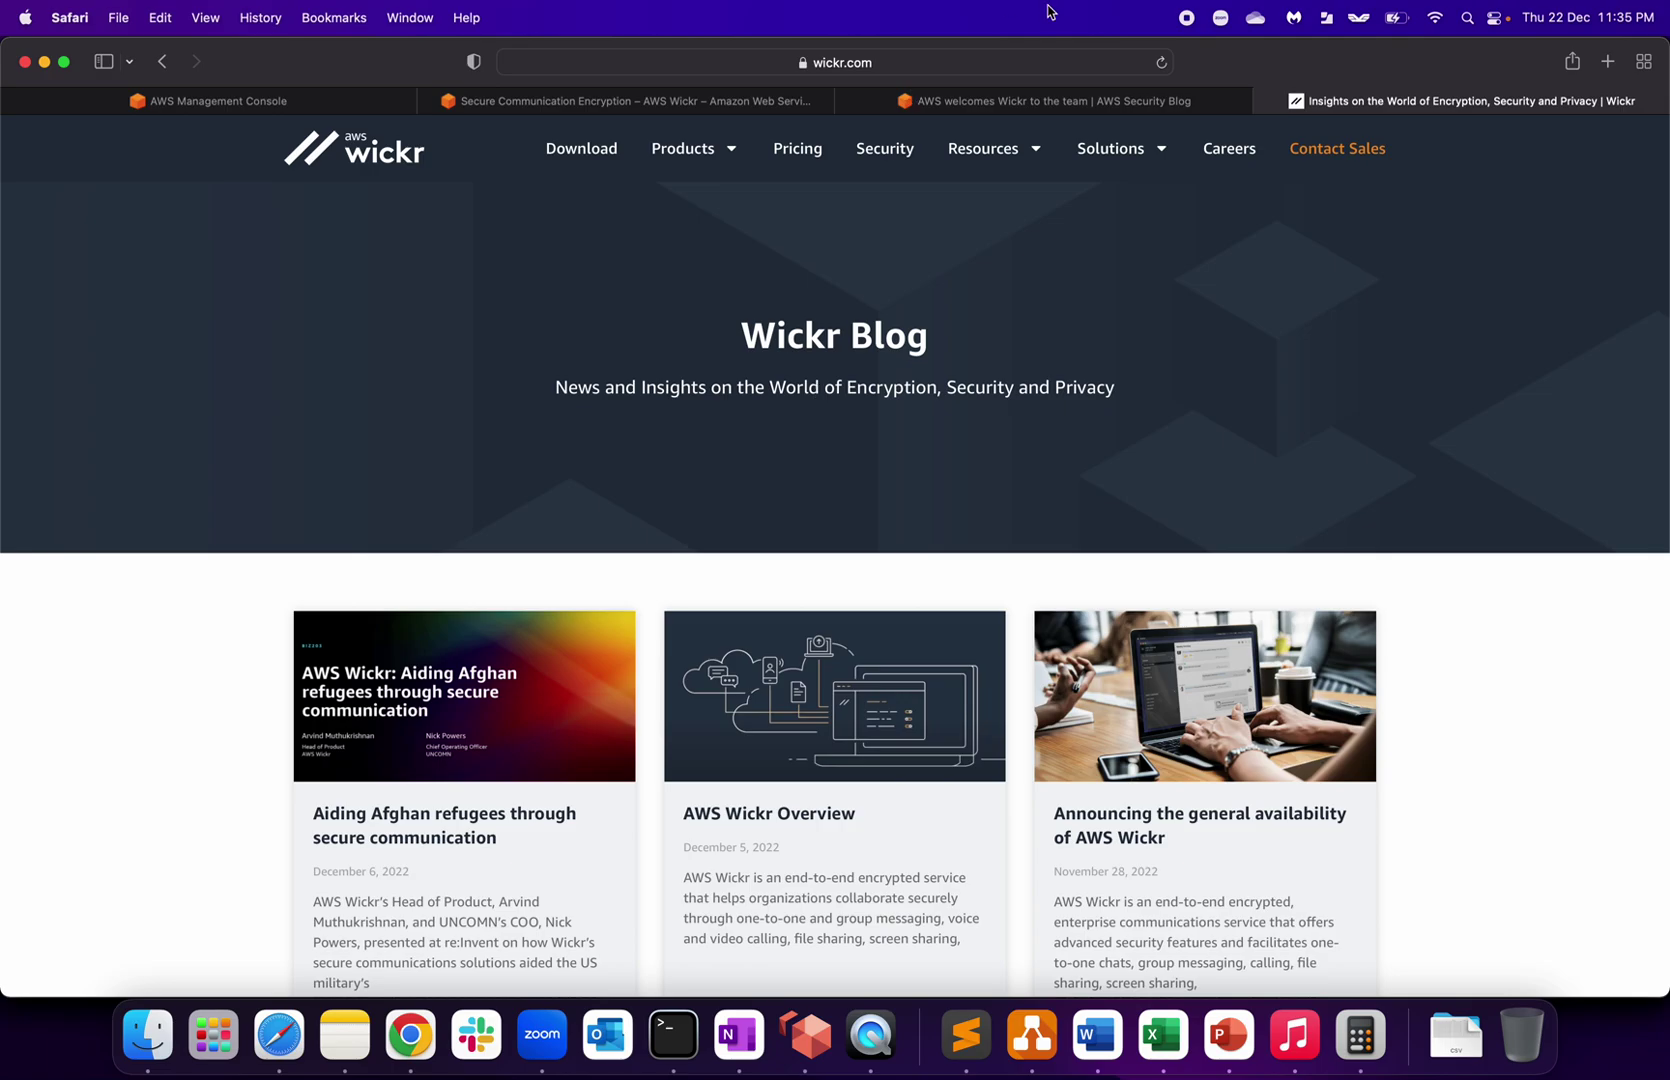
Step: Switch to the 'AWS welcomes Wickr to the team' post, select its 25 JUN 2021 date and skim it
key(ctrl+shift+Tab)
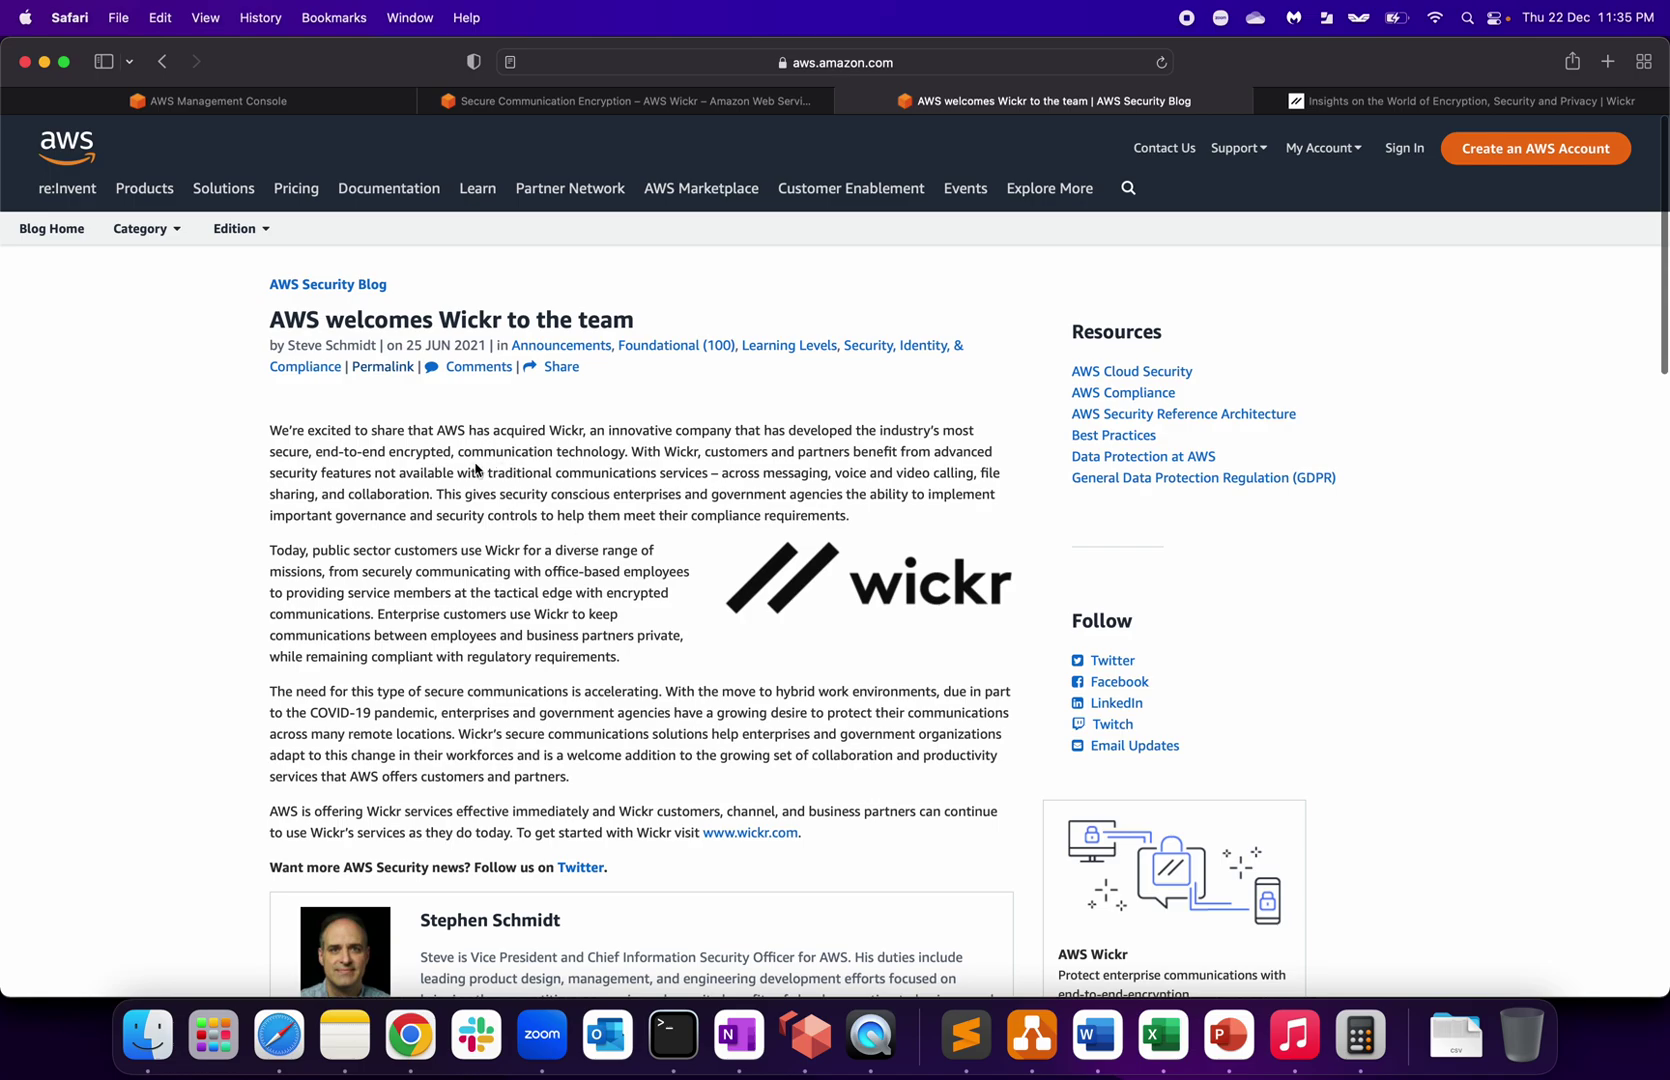
drag(406, 346, 481, 346)
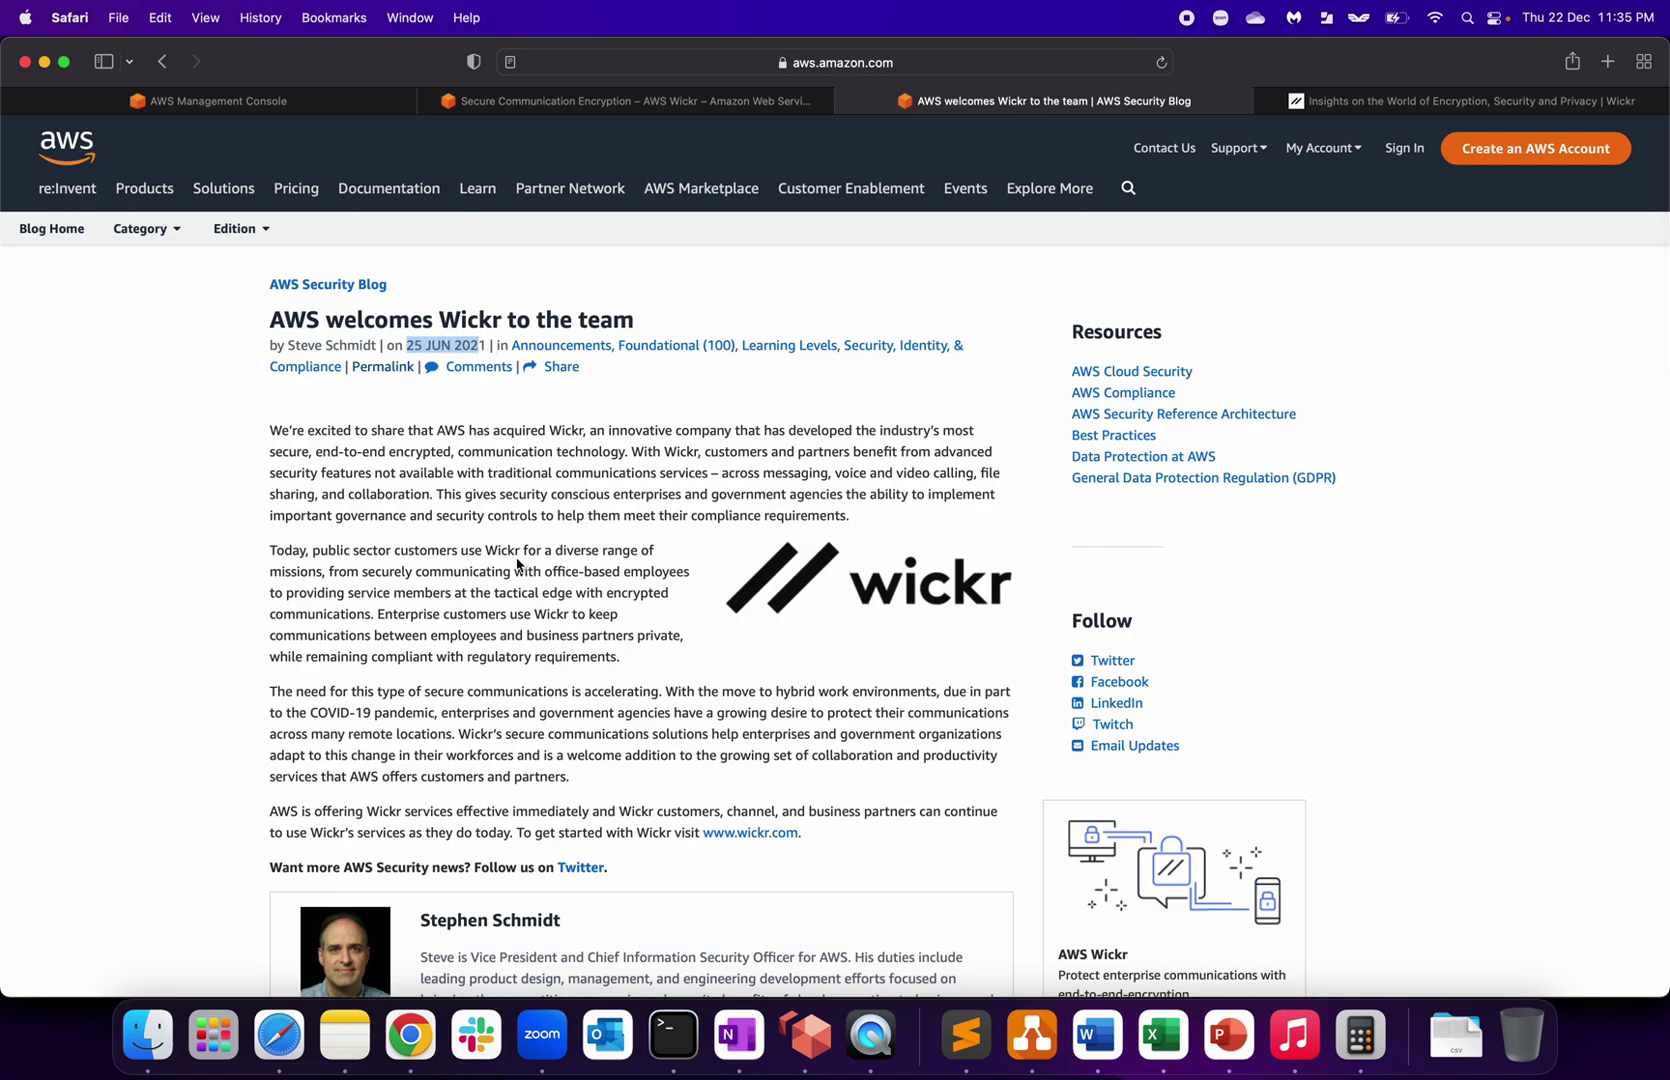
scroll(520, 565, down, 2)
scroll(525, 572, up, 1)
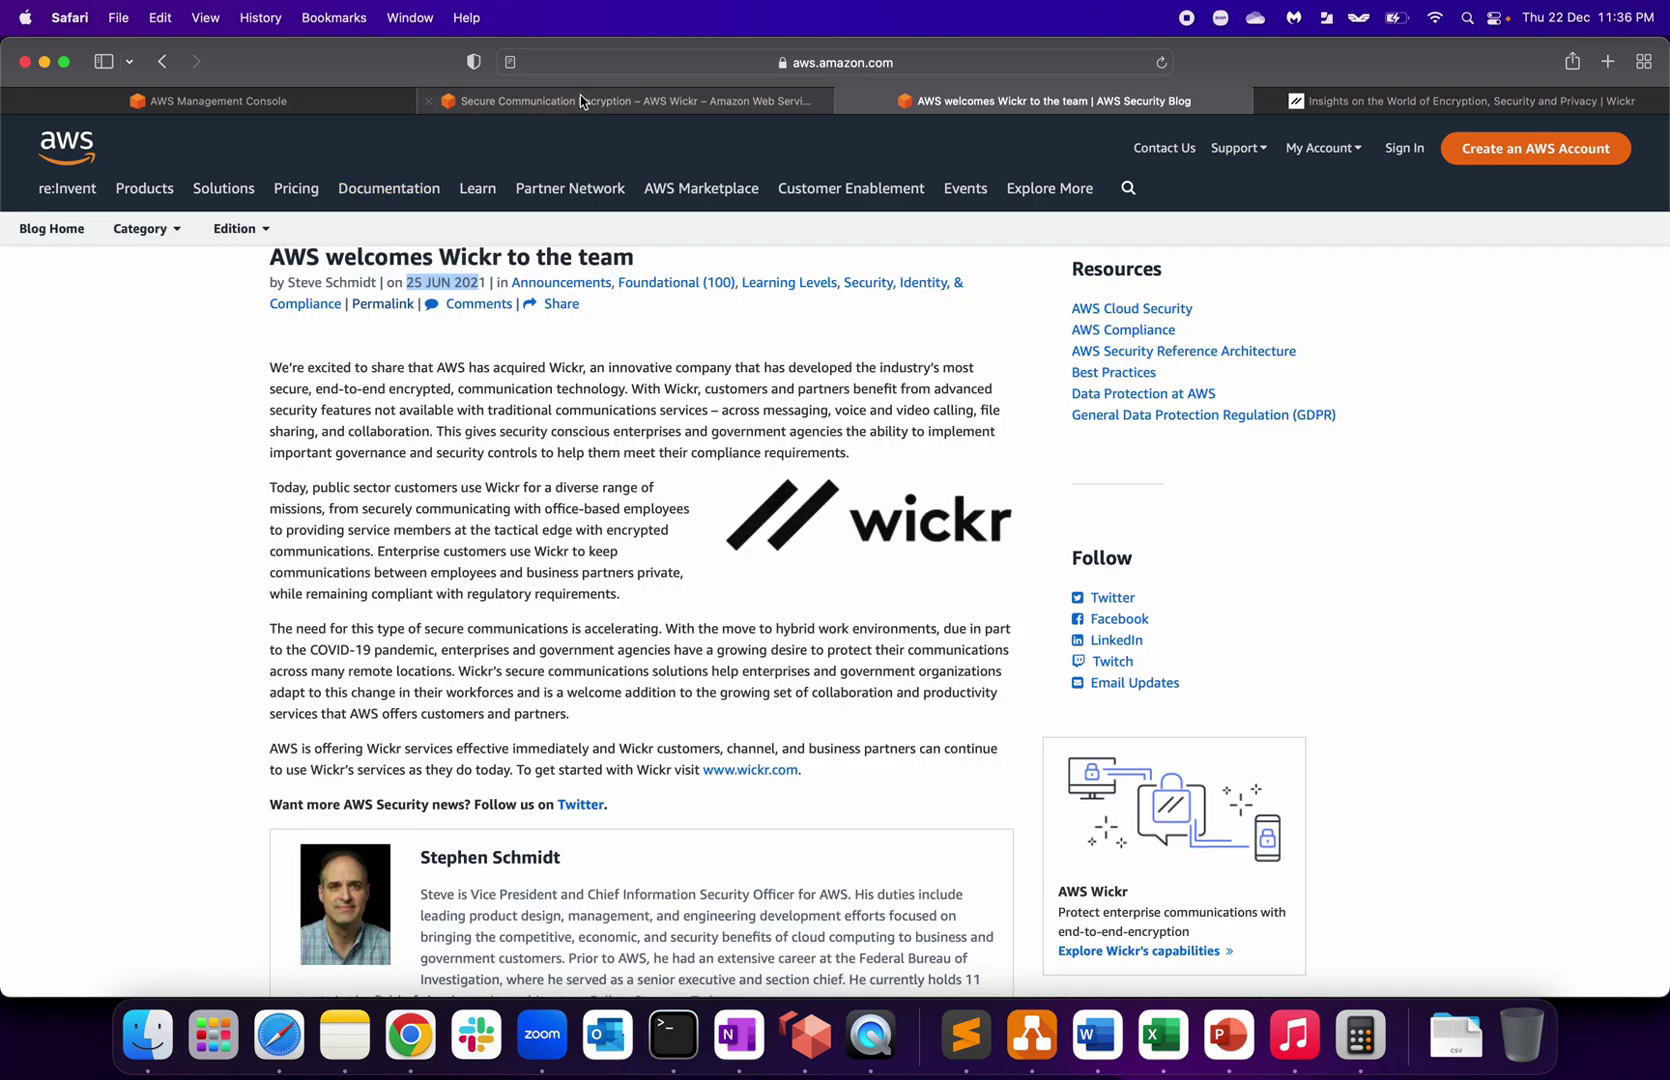
Step: Return to the AWS Wickr page and open its Pricing page, down to the Free Tier summary
click(600, 100)
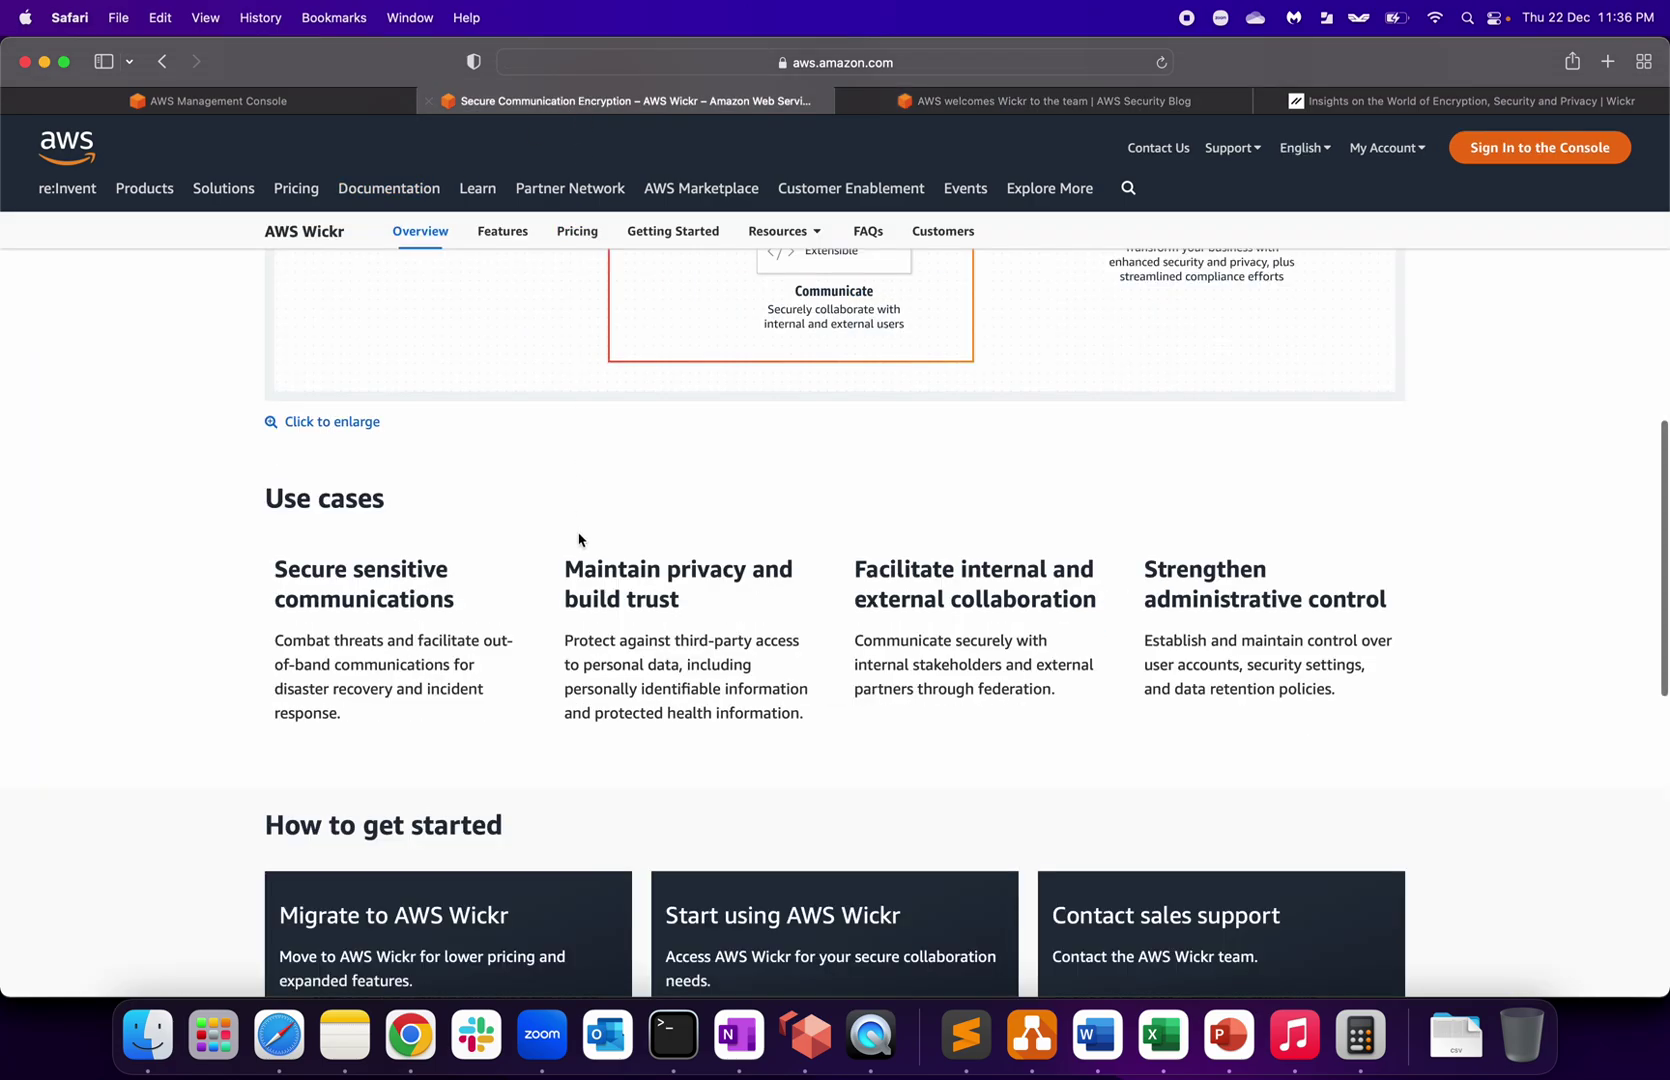
scroll(578, 540, up, 15)
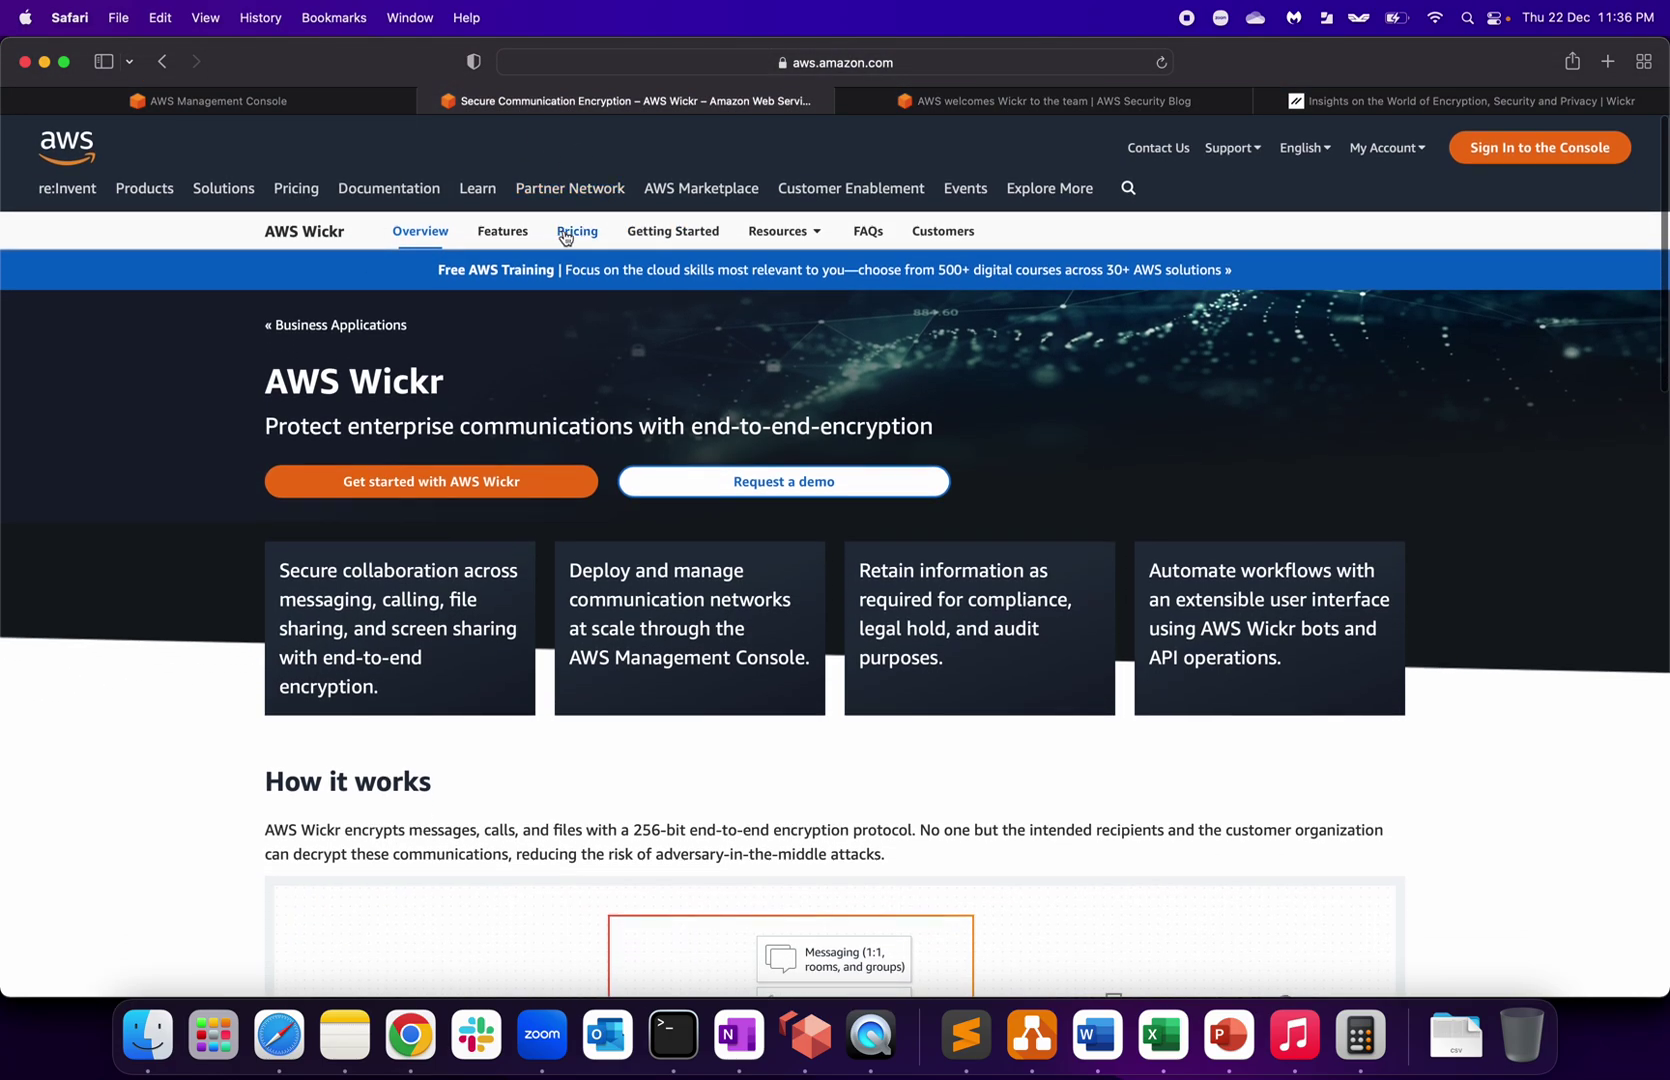
click(565, 233)
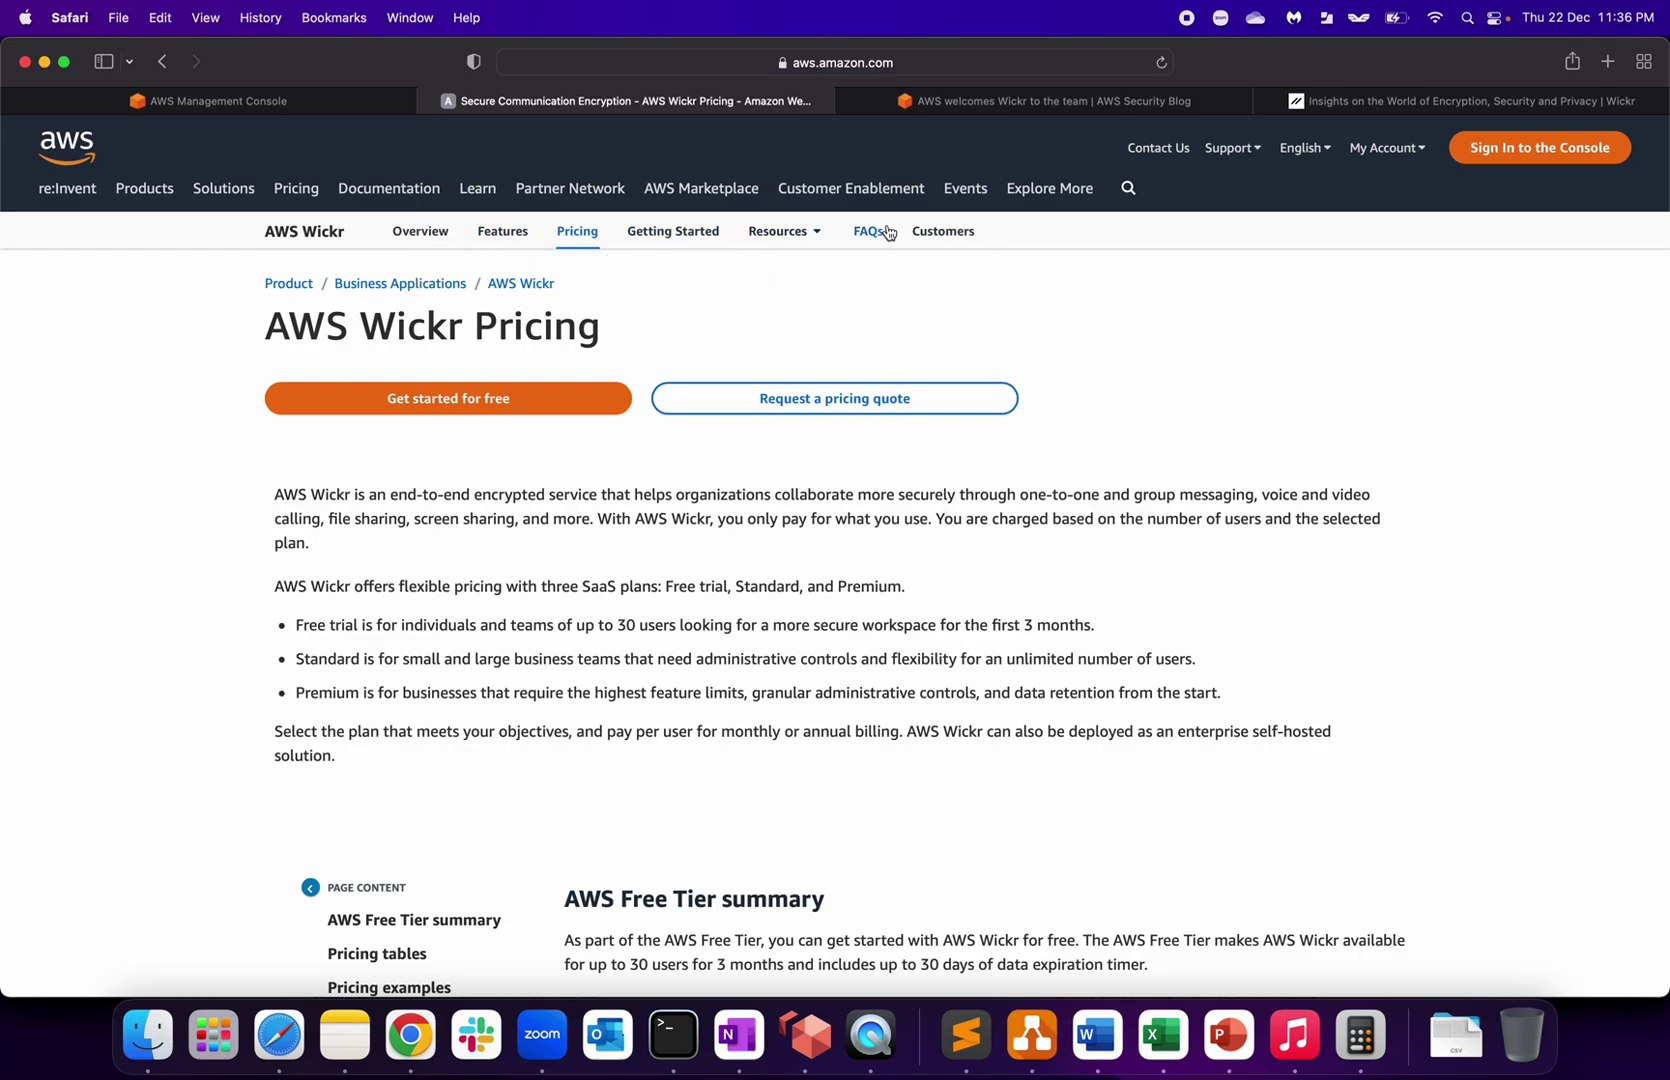
scroll(924, 703, down, 5)
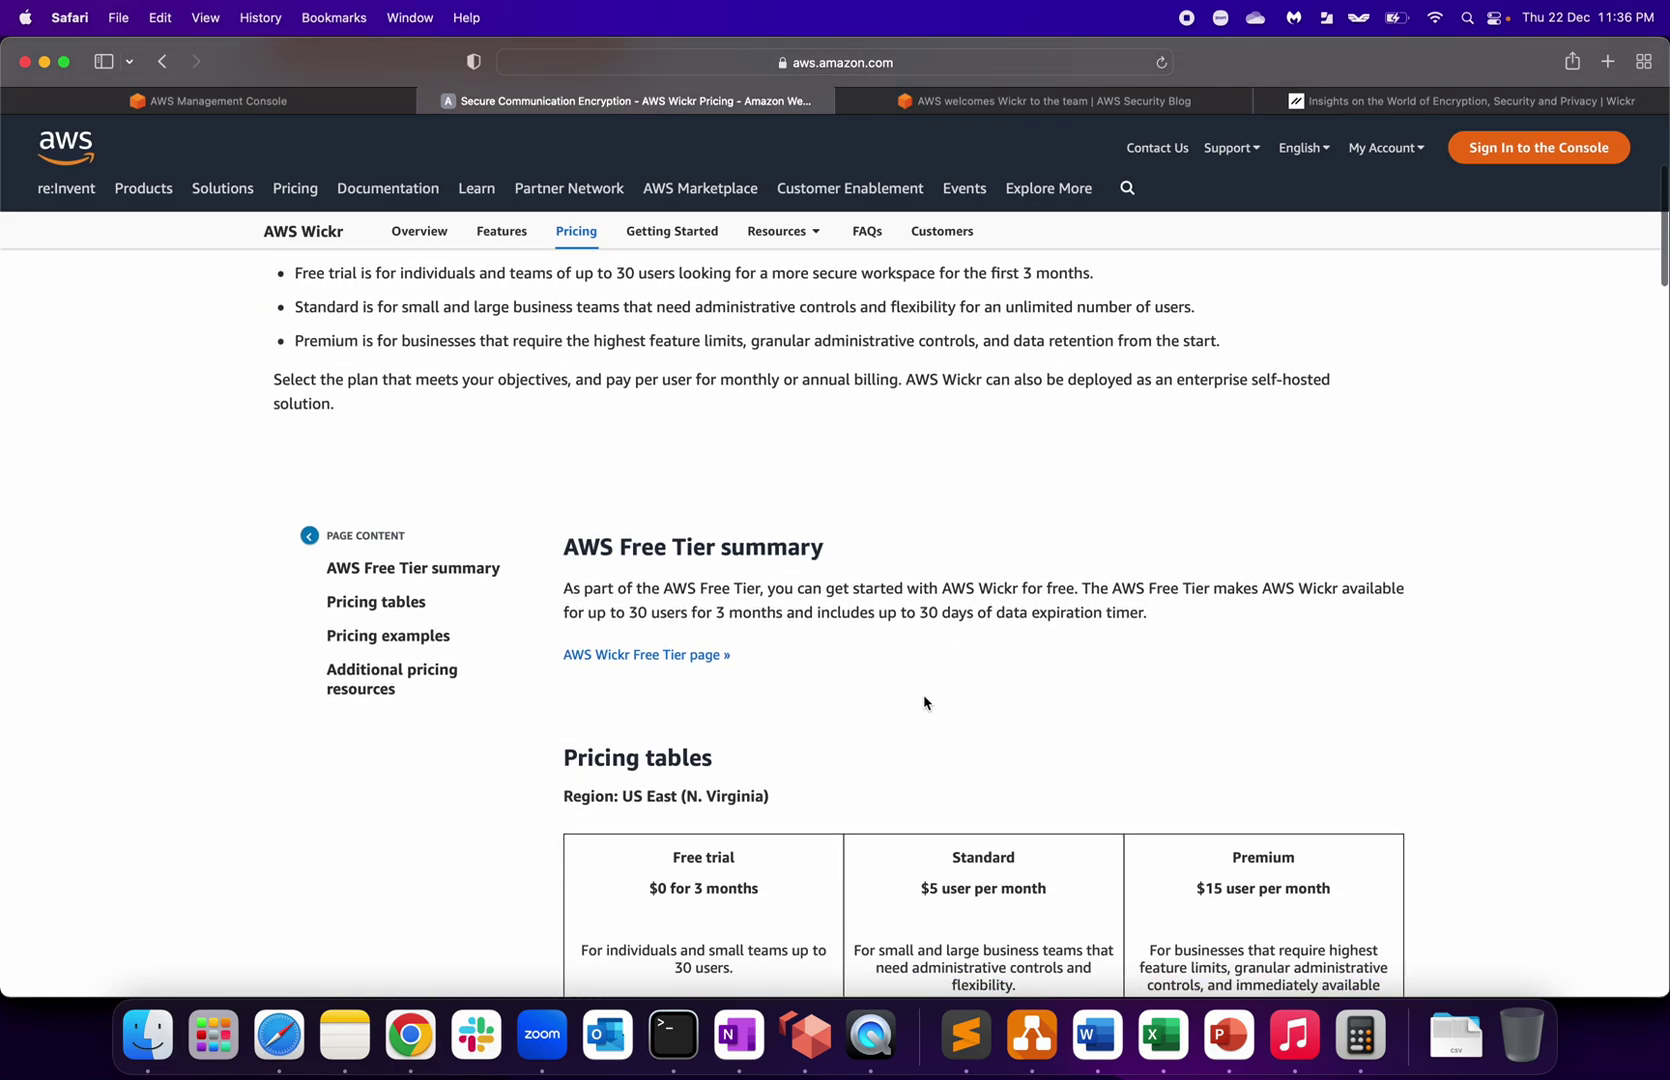
scroll(924, 703, down, 4)
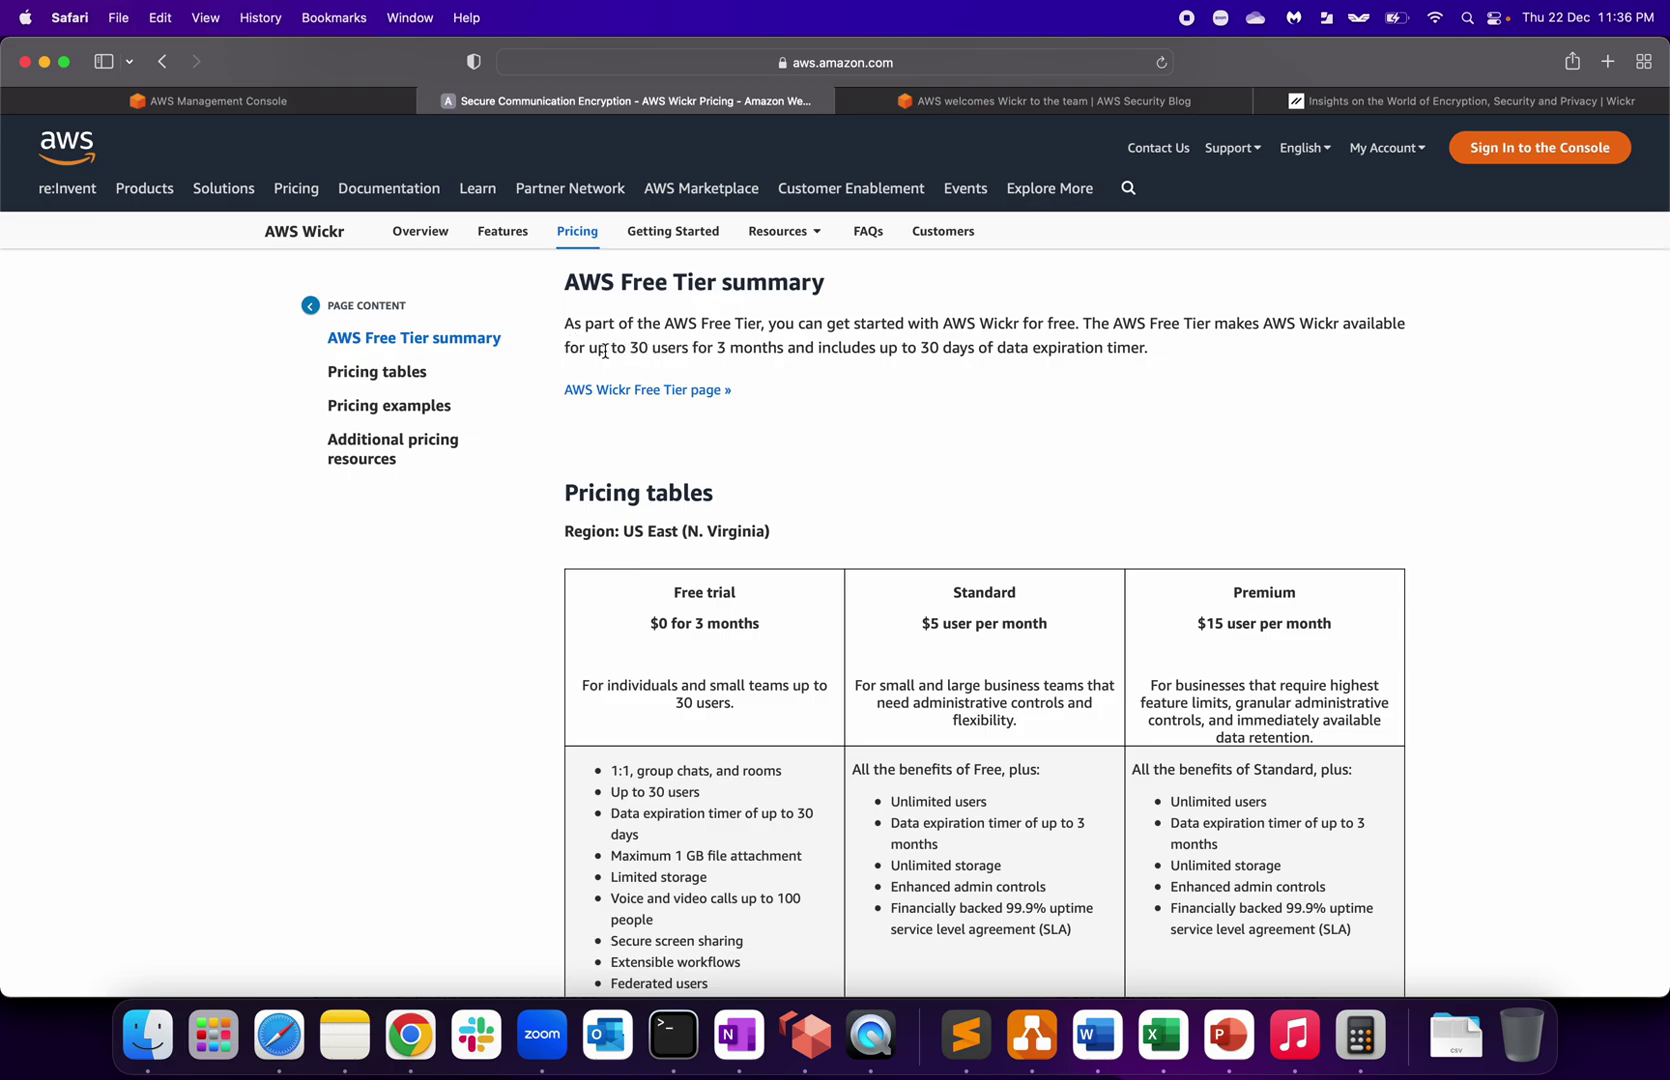
Step: Highlight the Free Tier limits: 30 users for 3 months and 30-day data expiration
drag(604, 351, 727, 351)
click(801, 351)
drag(1085, 322, 1303, 323)
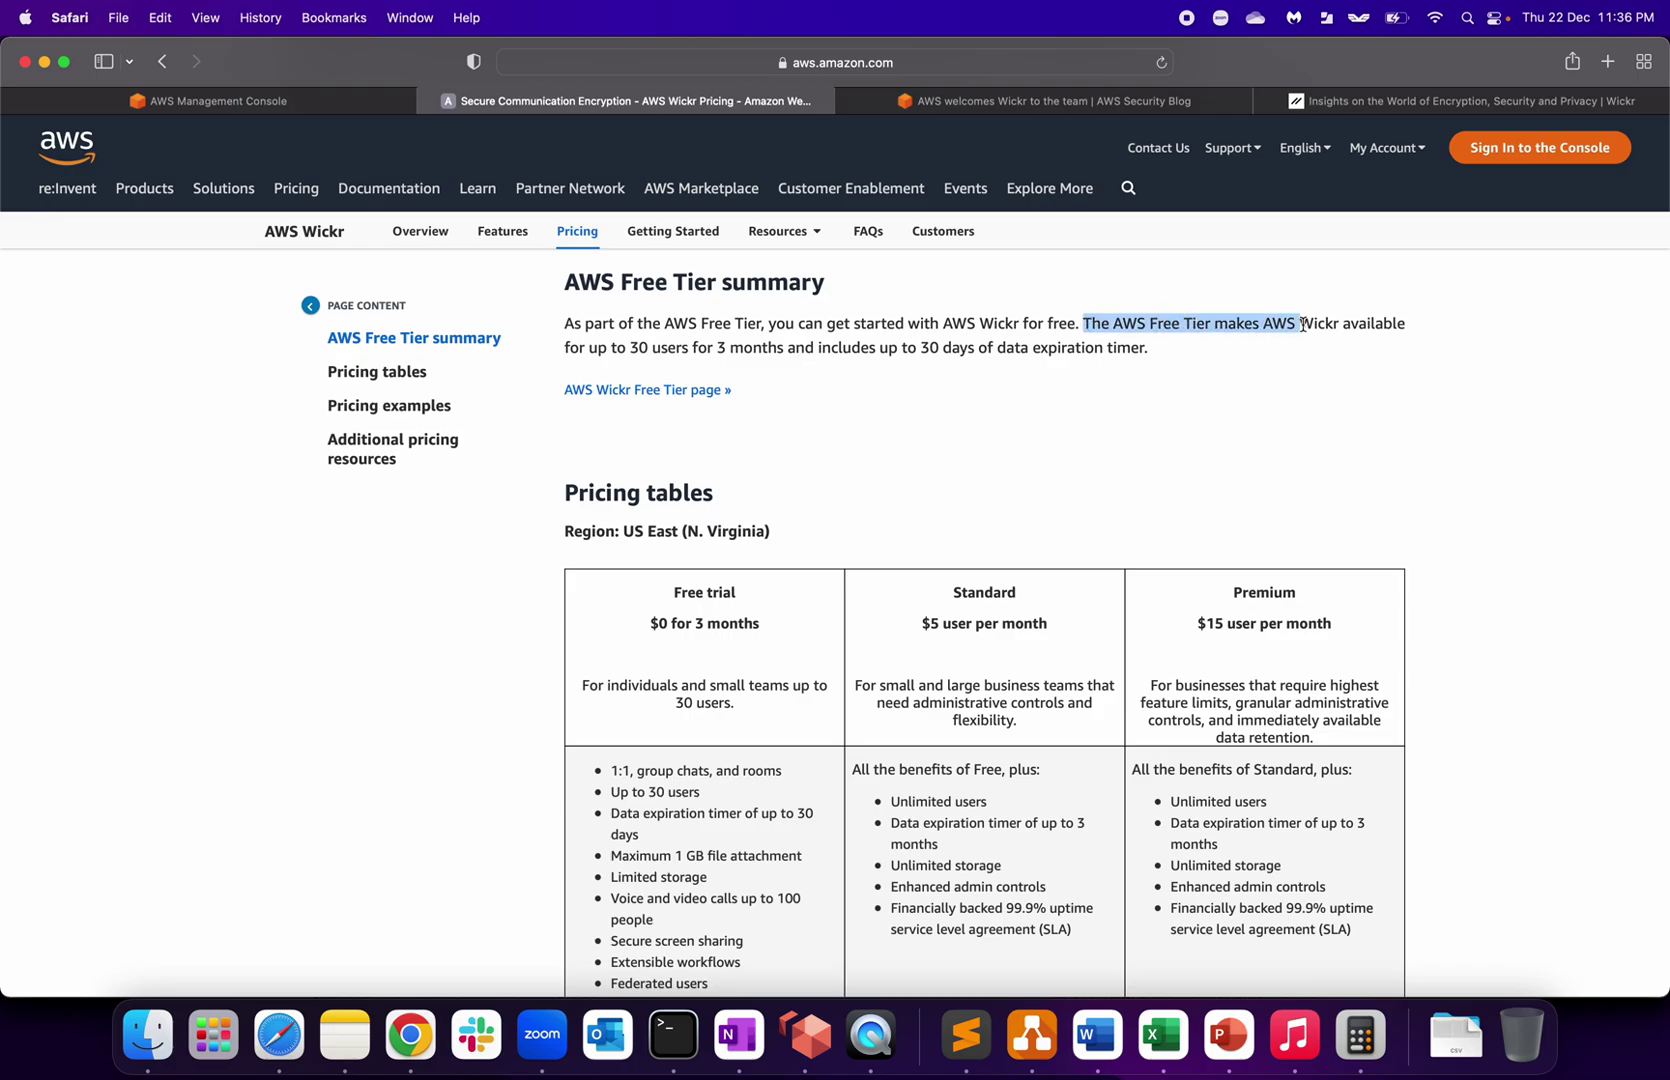
click(863, 347)
drag(863, 347, 990, 348)
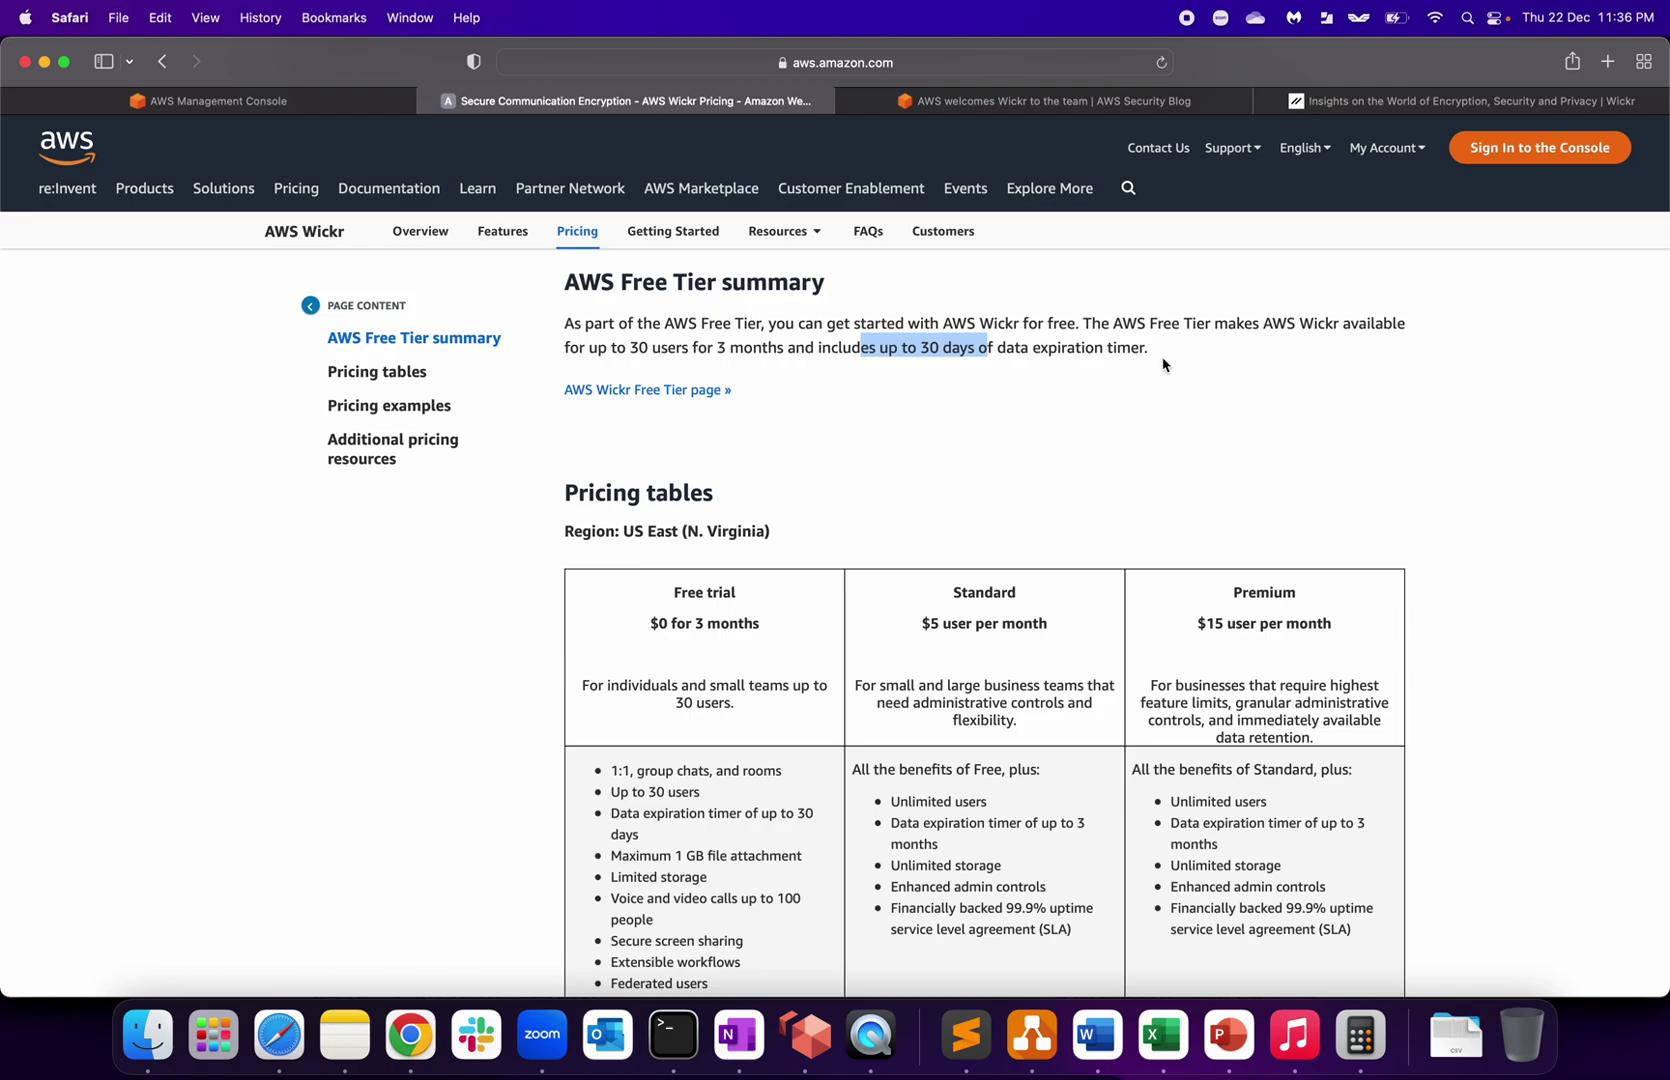
Step: Scroll to the pricing tables and highlight the Free trial's $0 price, 30-user limit and group chats bullet
scroll(1163, 365, down, 3)
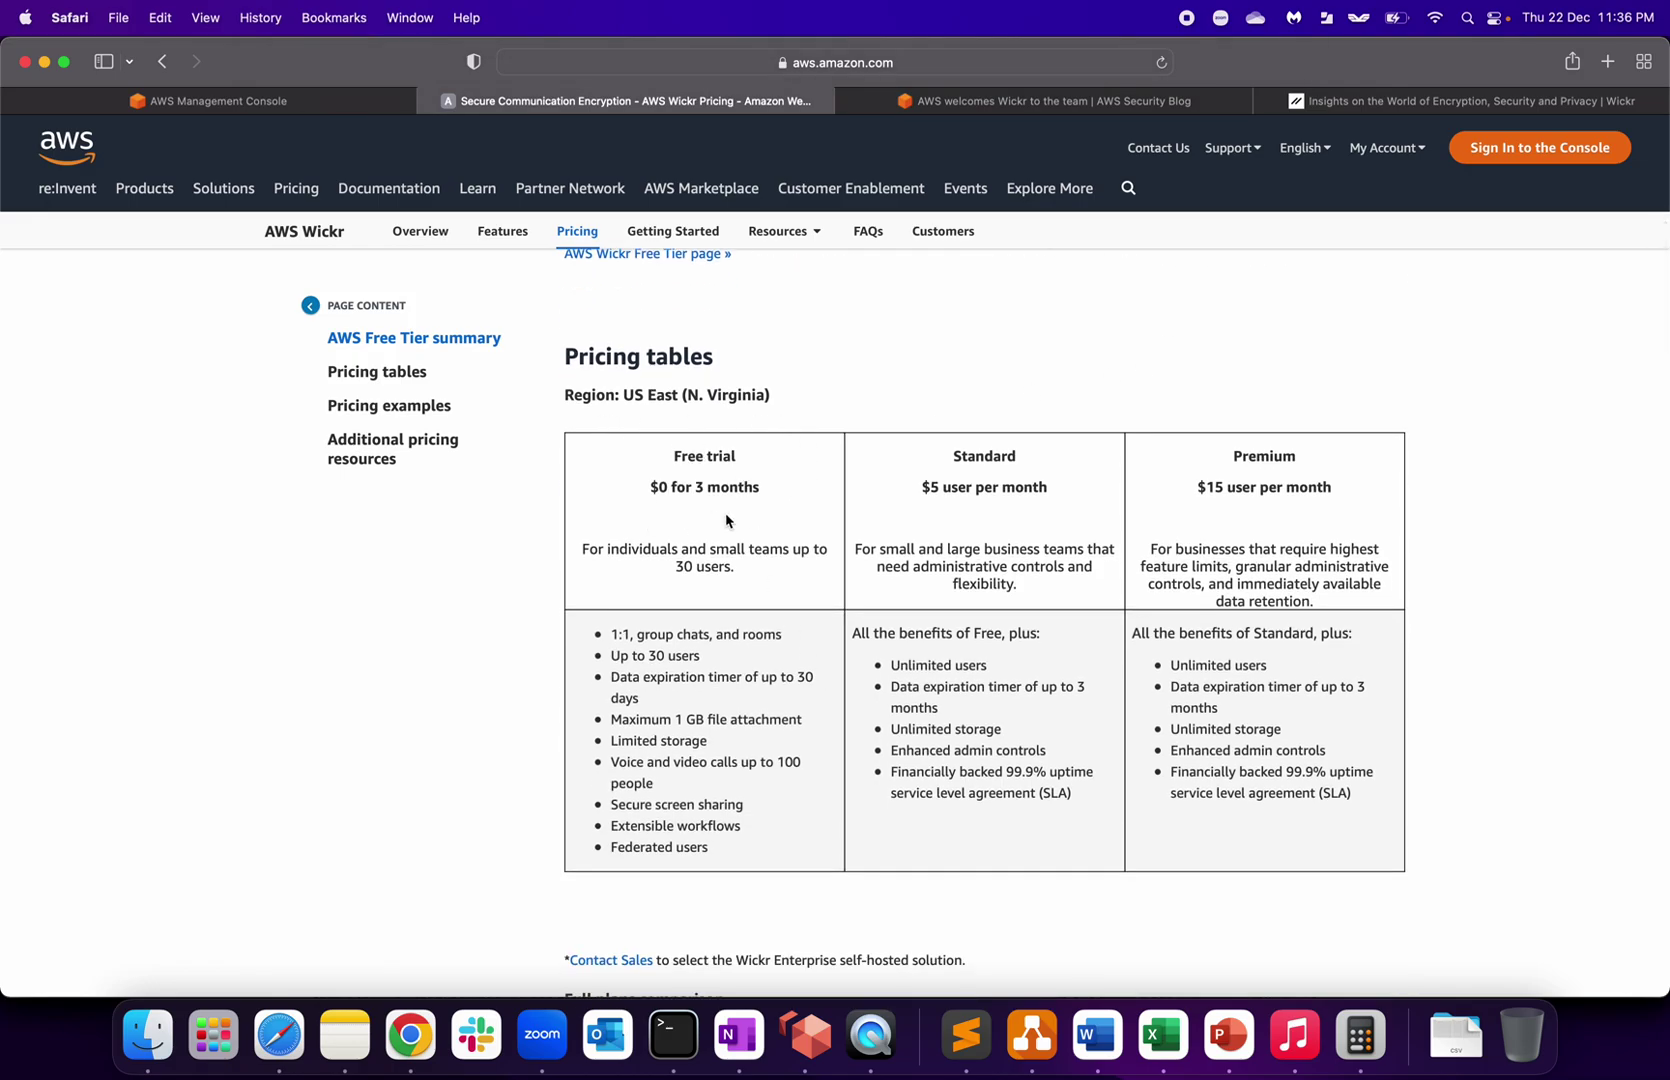
drag(651, 489, 671, 488)
click(671, 488)
drag(674, 567, 745, 566)
drag(639, 634, 727, 656)
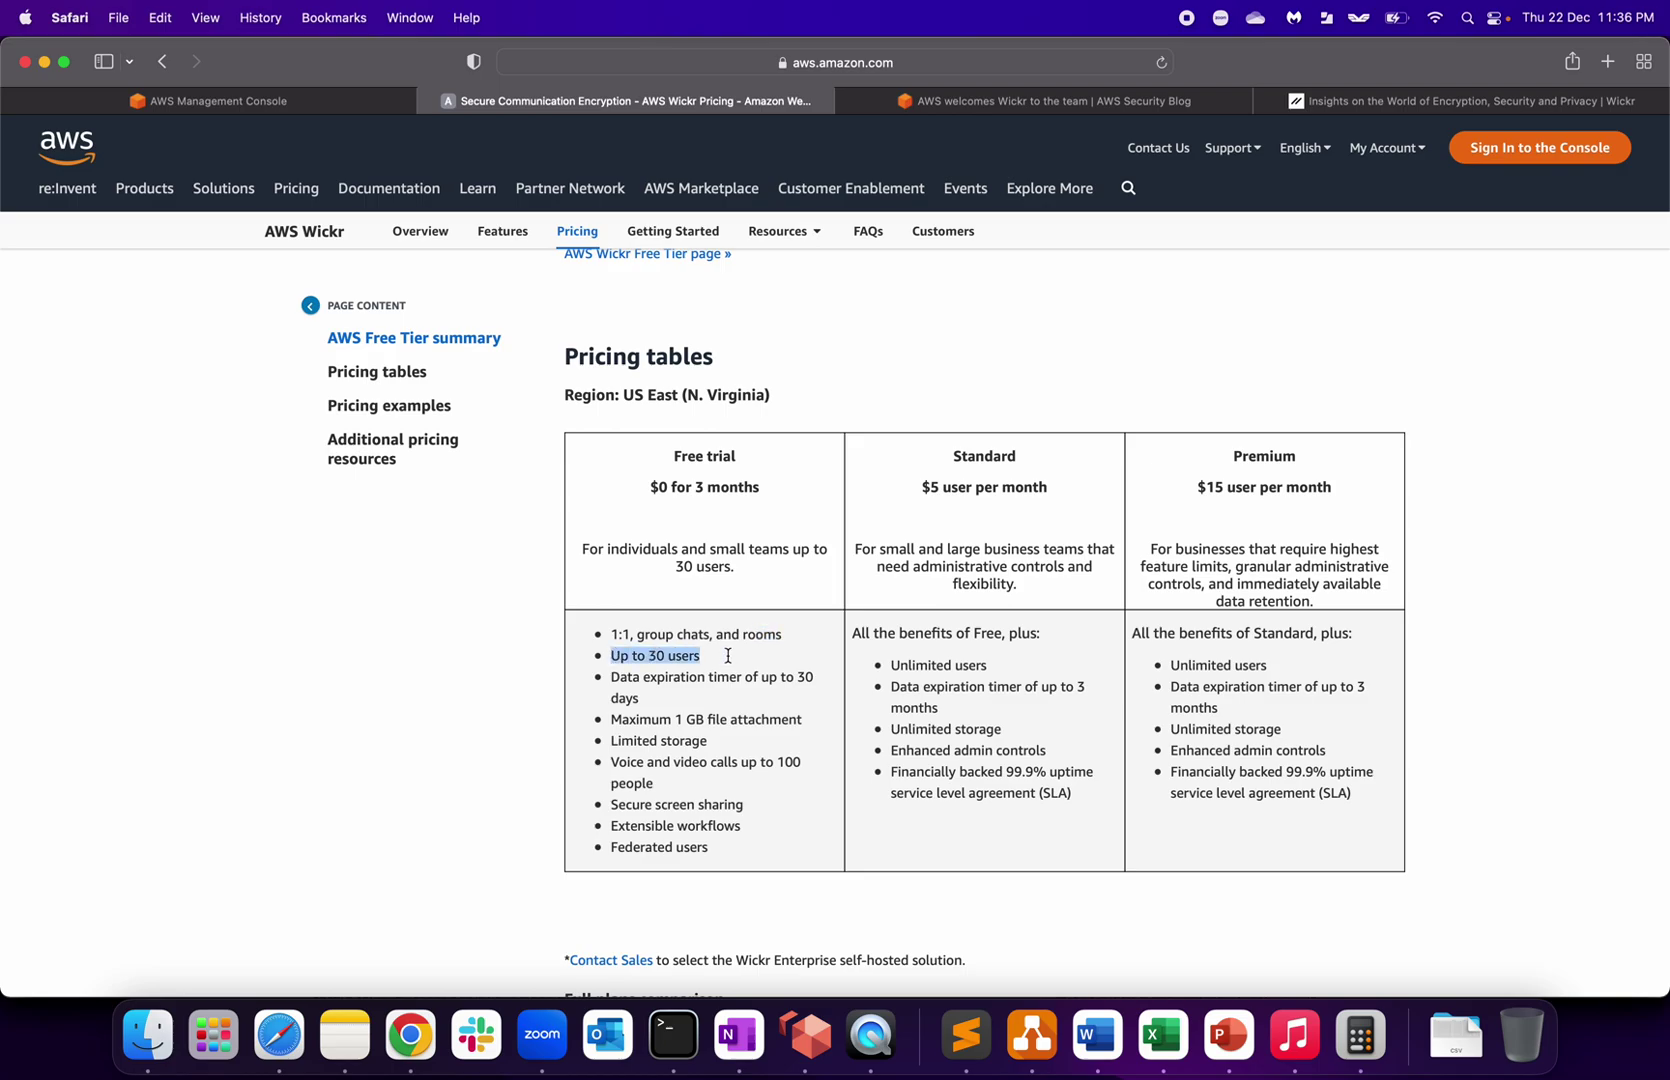
Step: Highlight the Standard plan's $5 per user price, scroll the table, then clear the selection
click(945, 472)
drag(920, 490, 1043, 489)
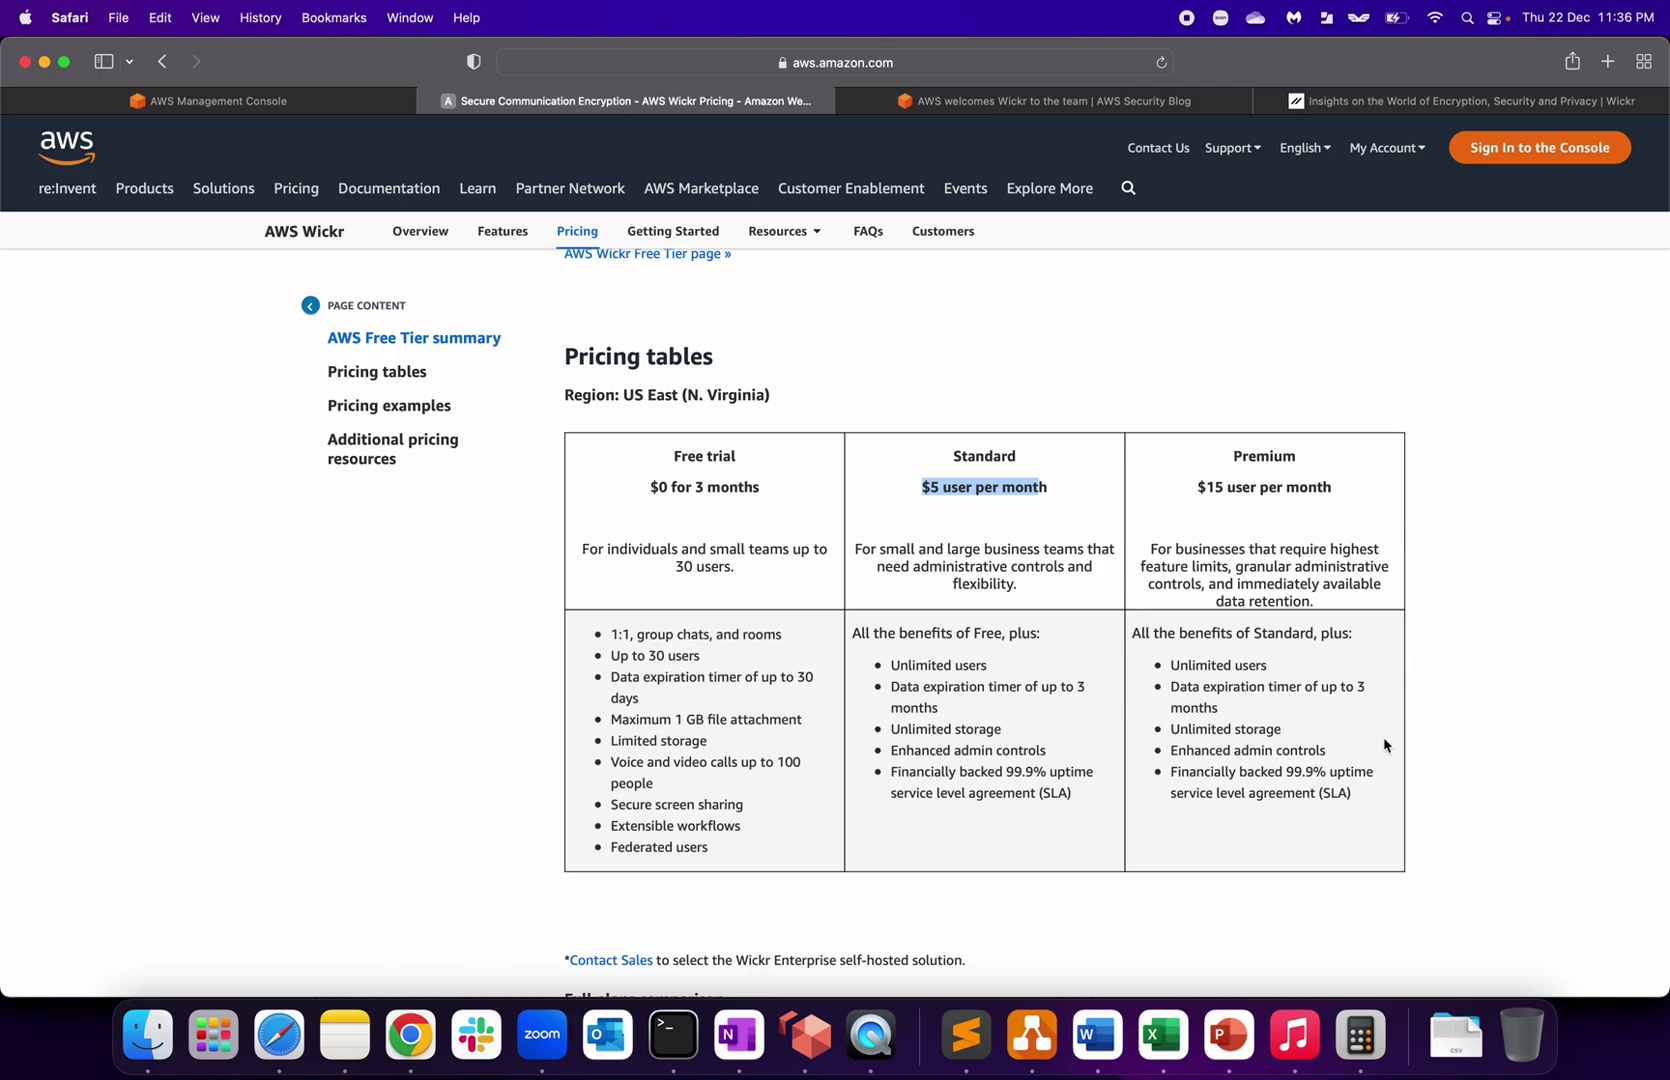
scroll(1384, 745, down, 6)
scroll(1384, 745, up, 5)
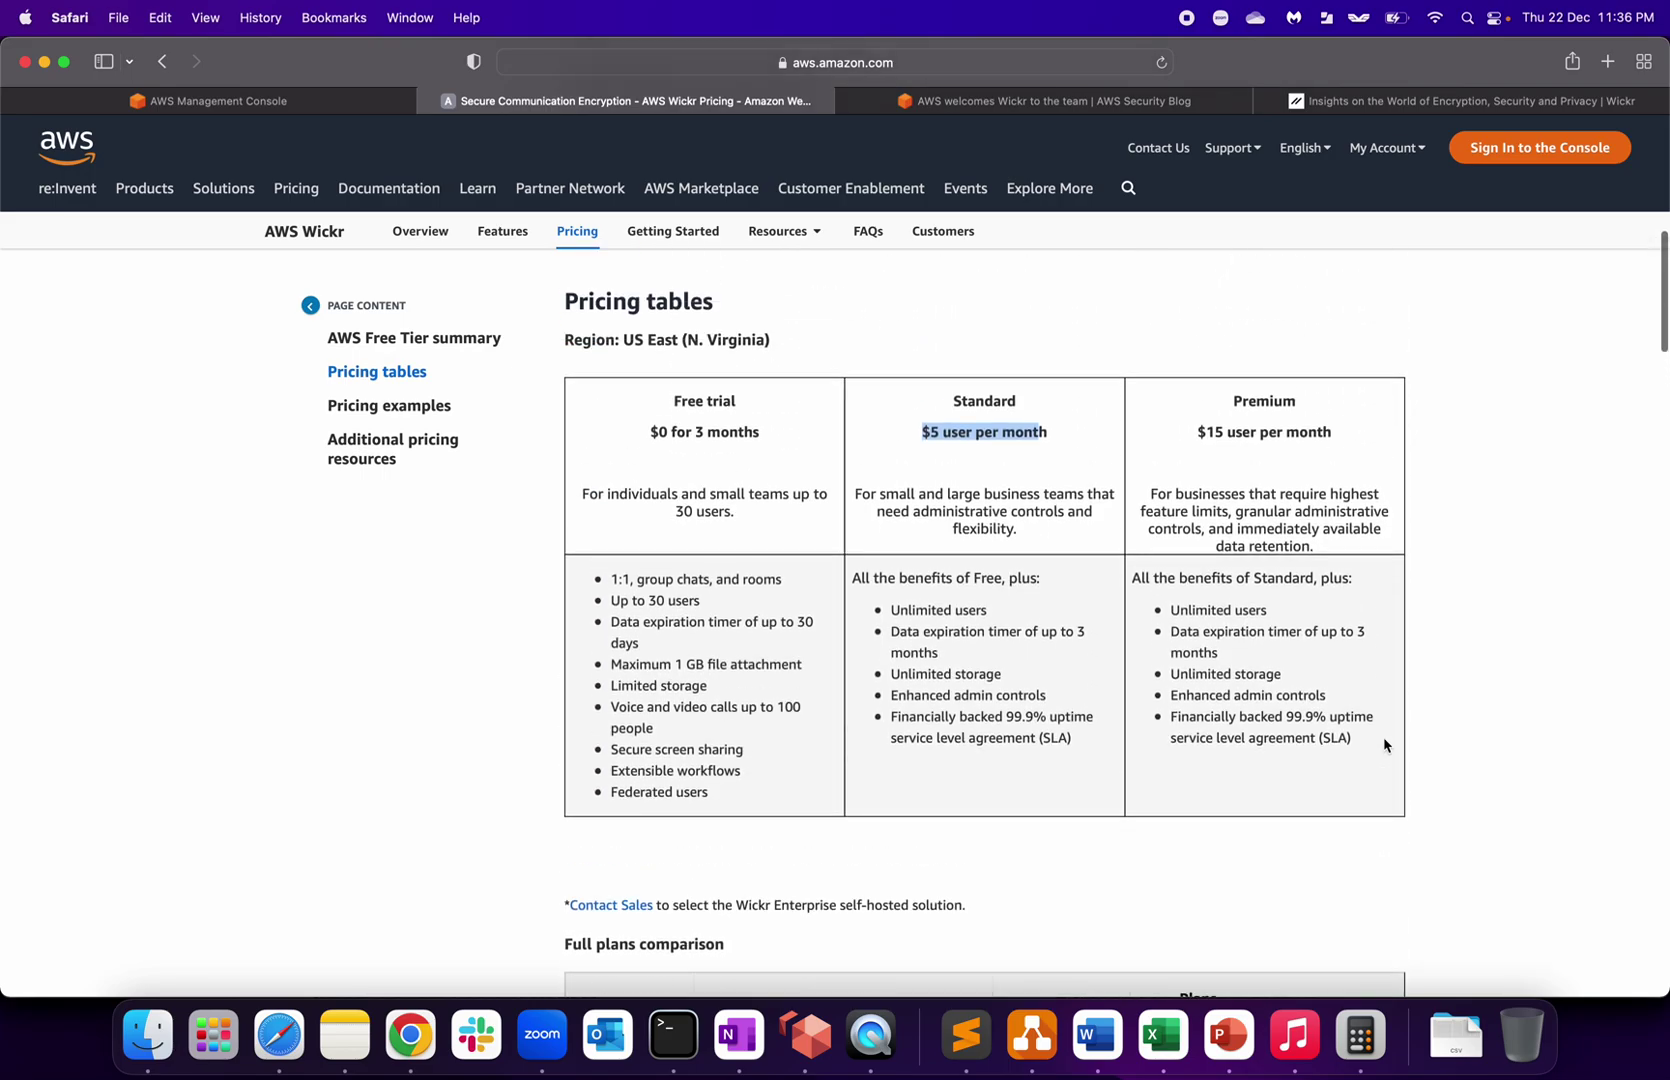
scroll(1384, 745, up, 1)
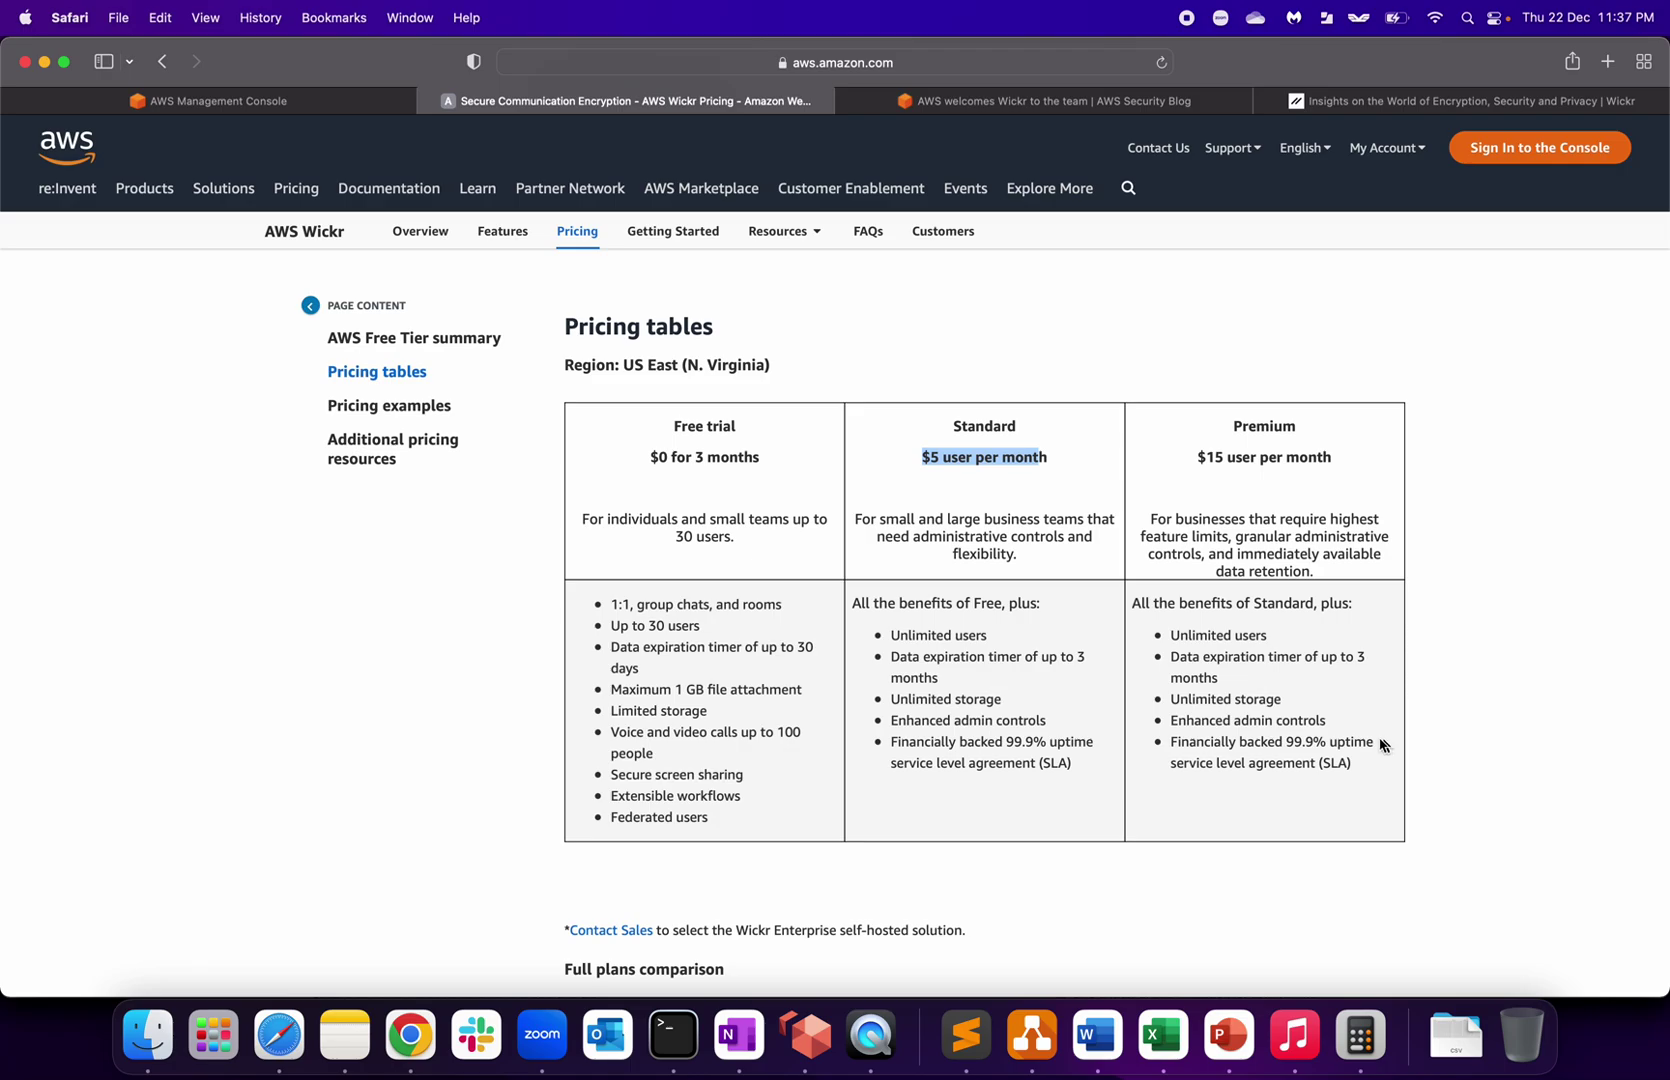
click(343, 703)
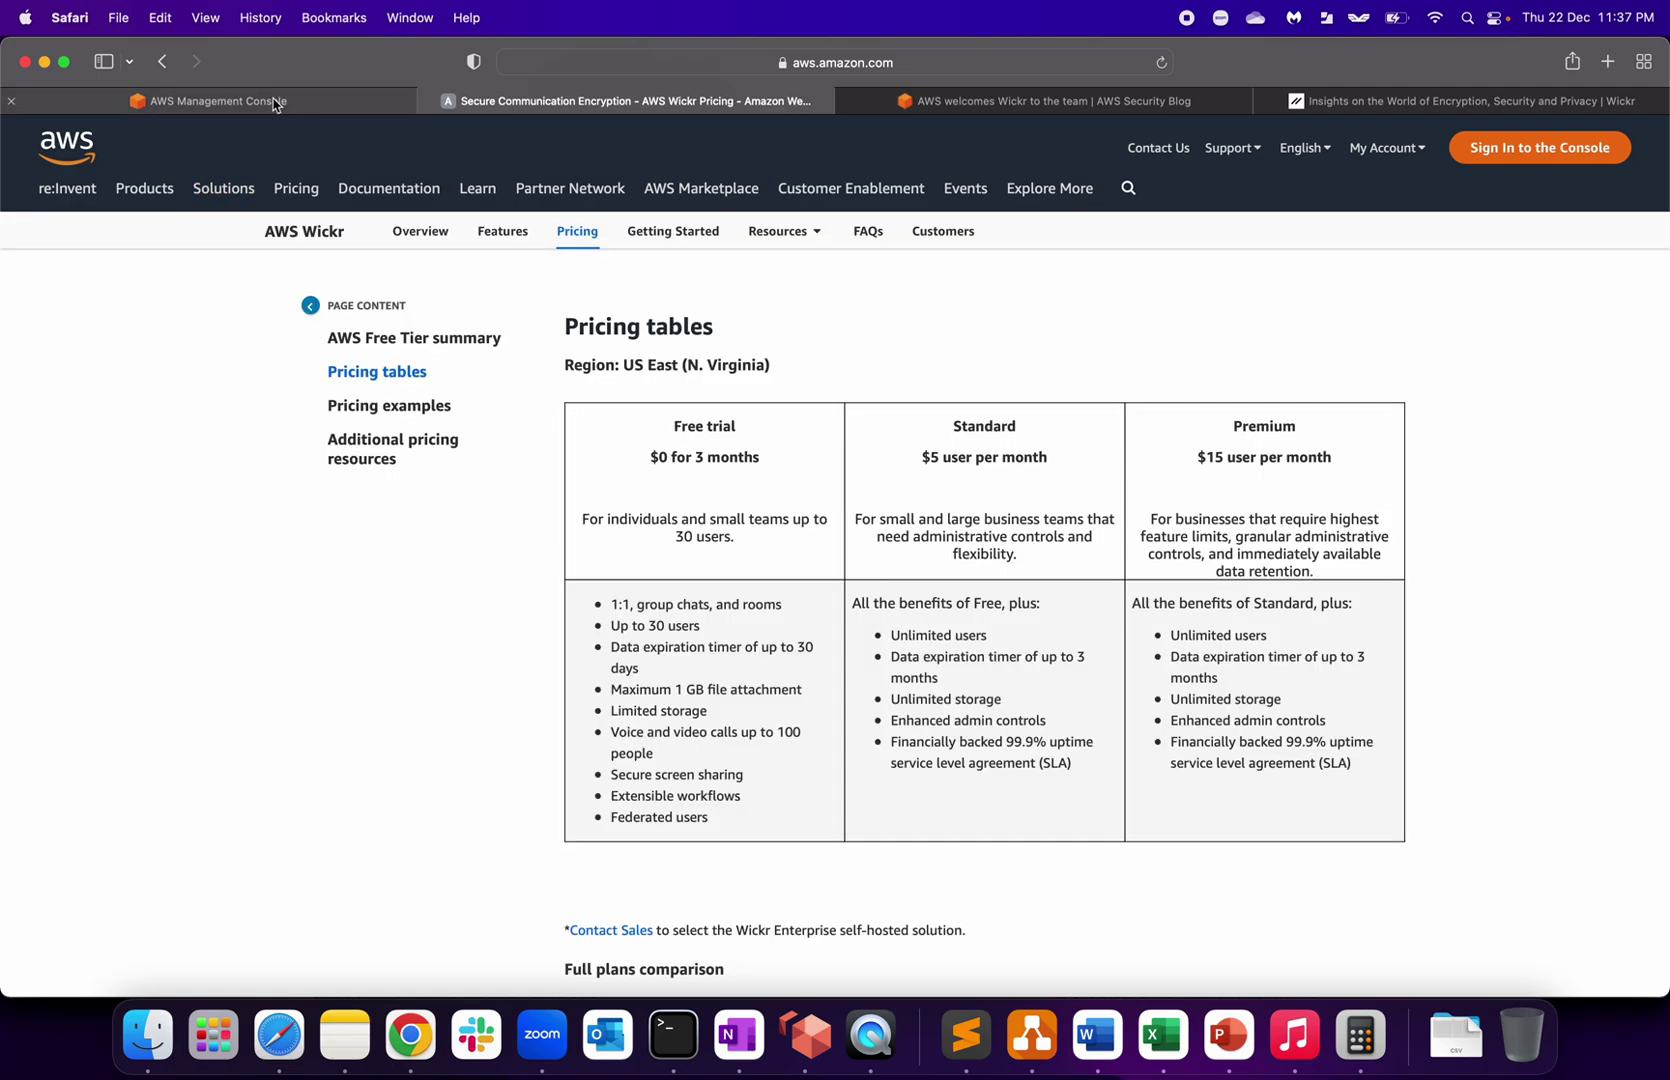
Step: Go from the console home through Services > Business Applications to AWS Wickr and check the region
click(275, 101)
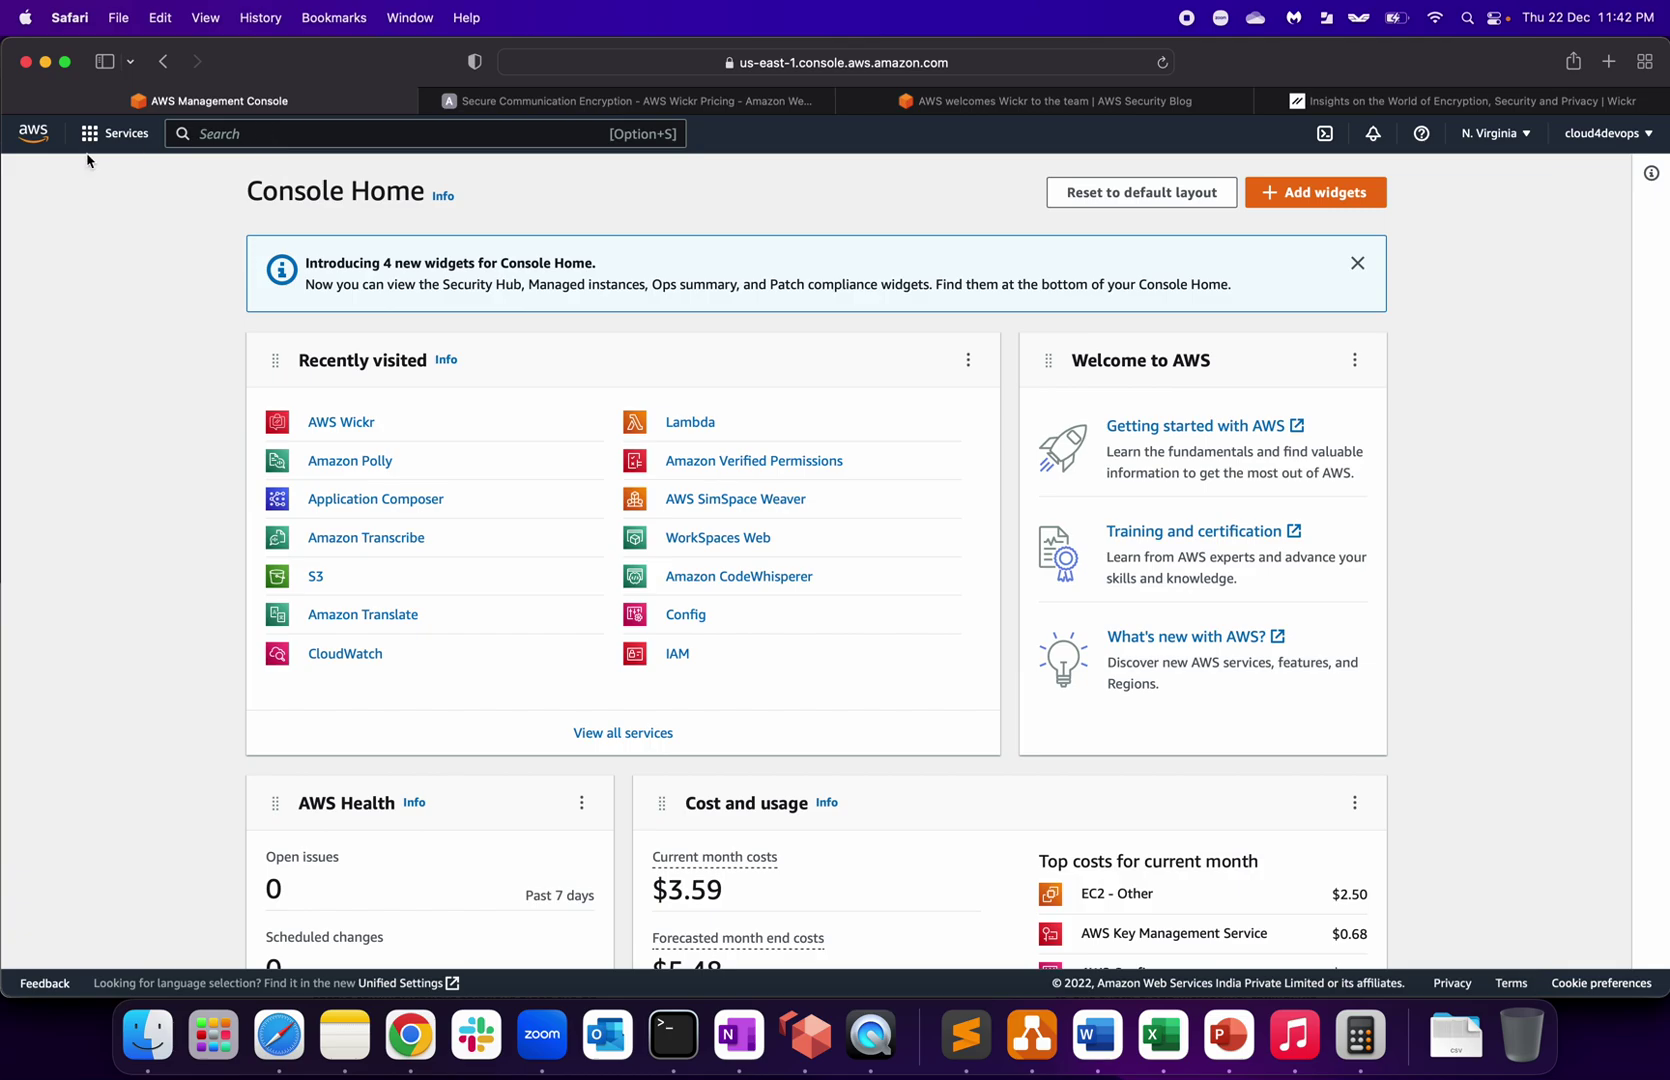
click(92, 137)
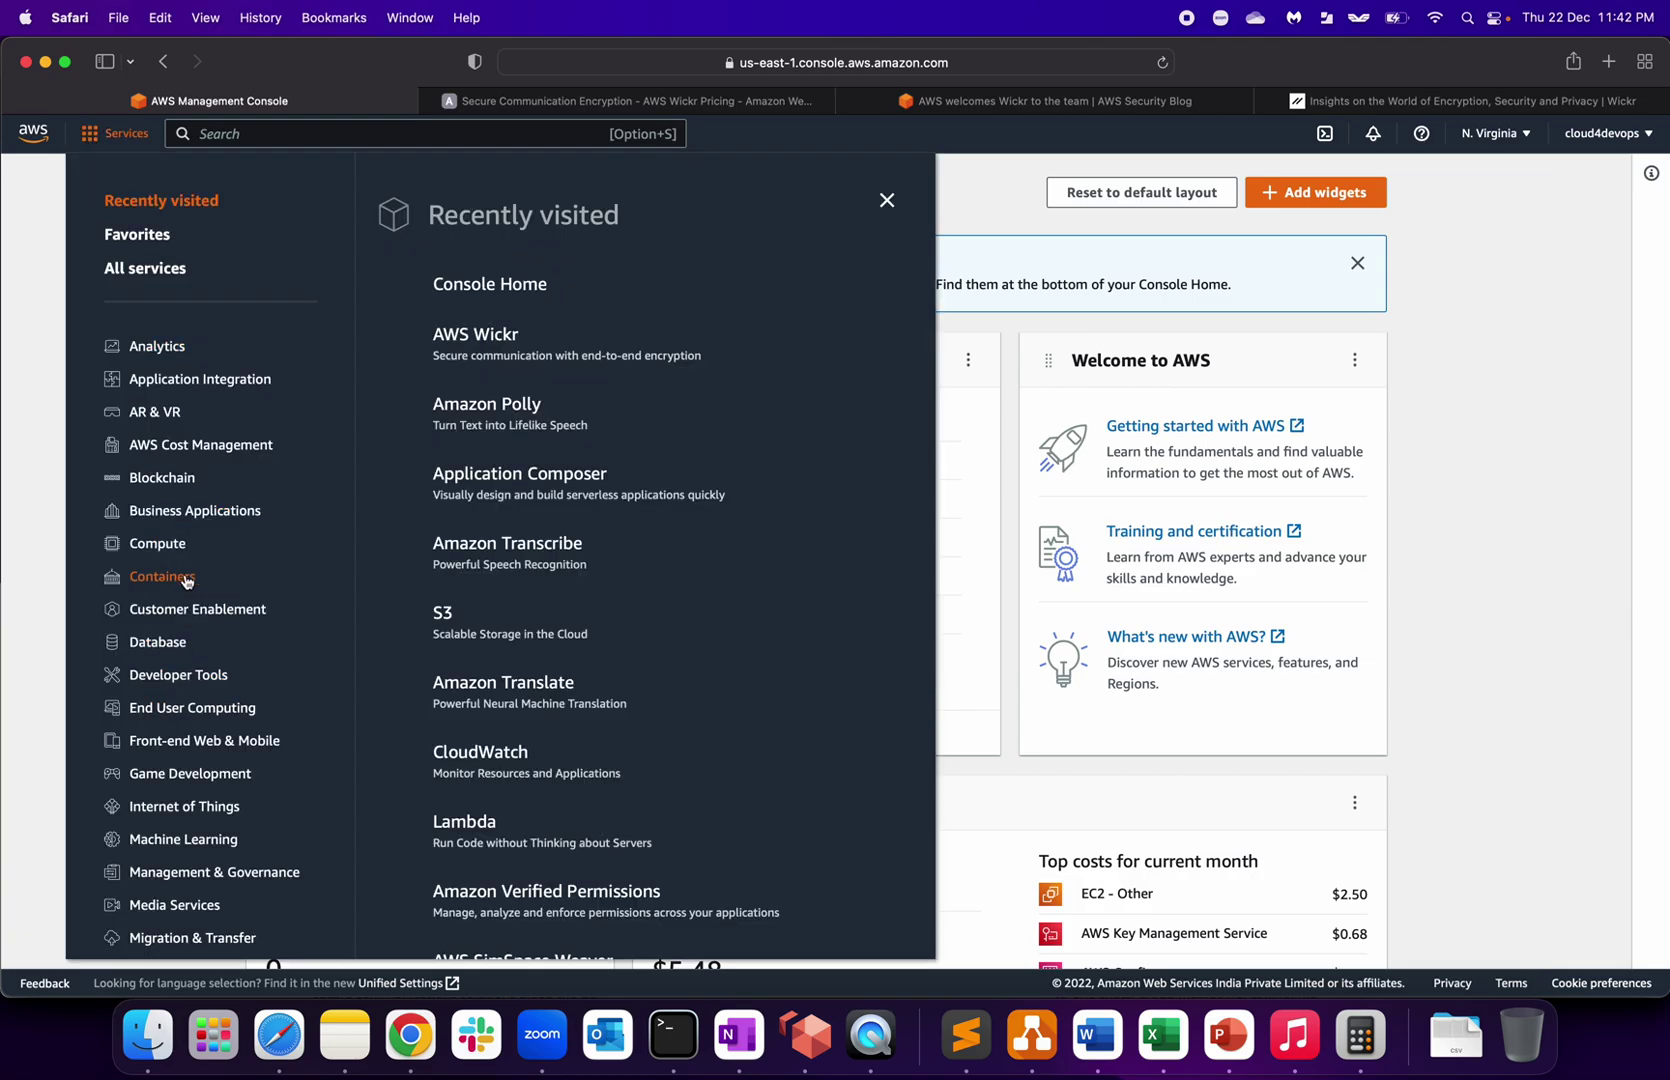
click(196, 513)
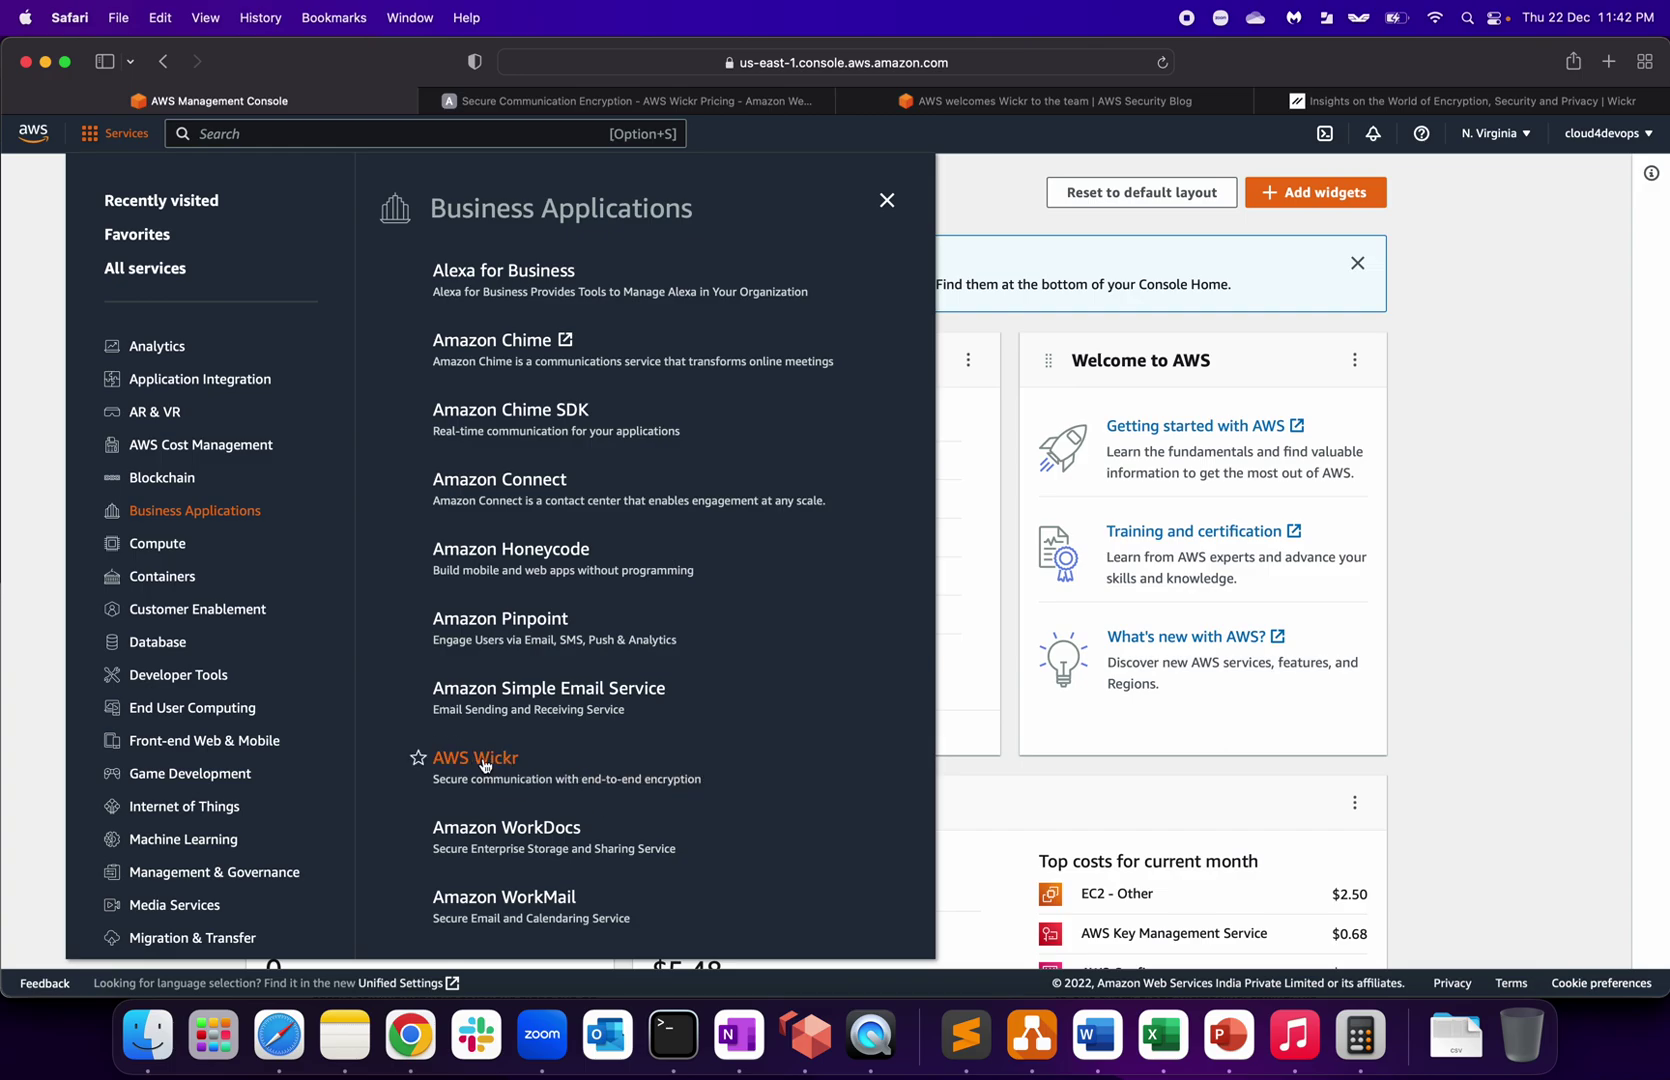
click(483, 765)
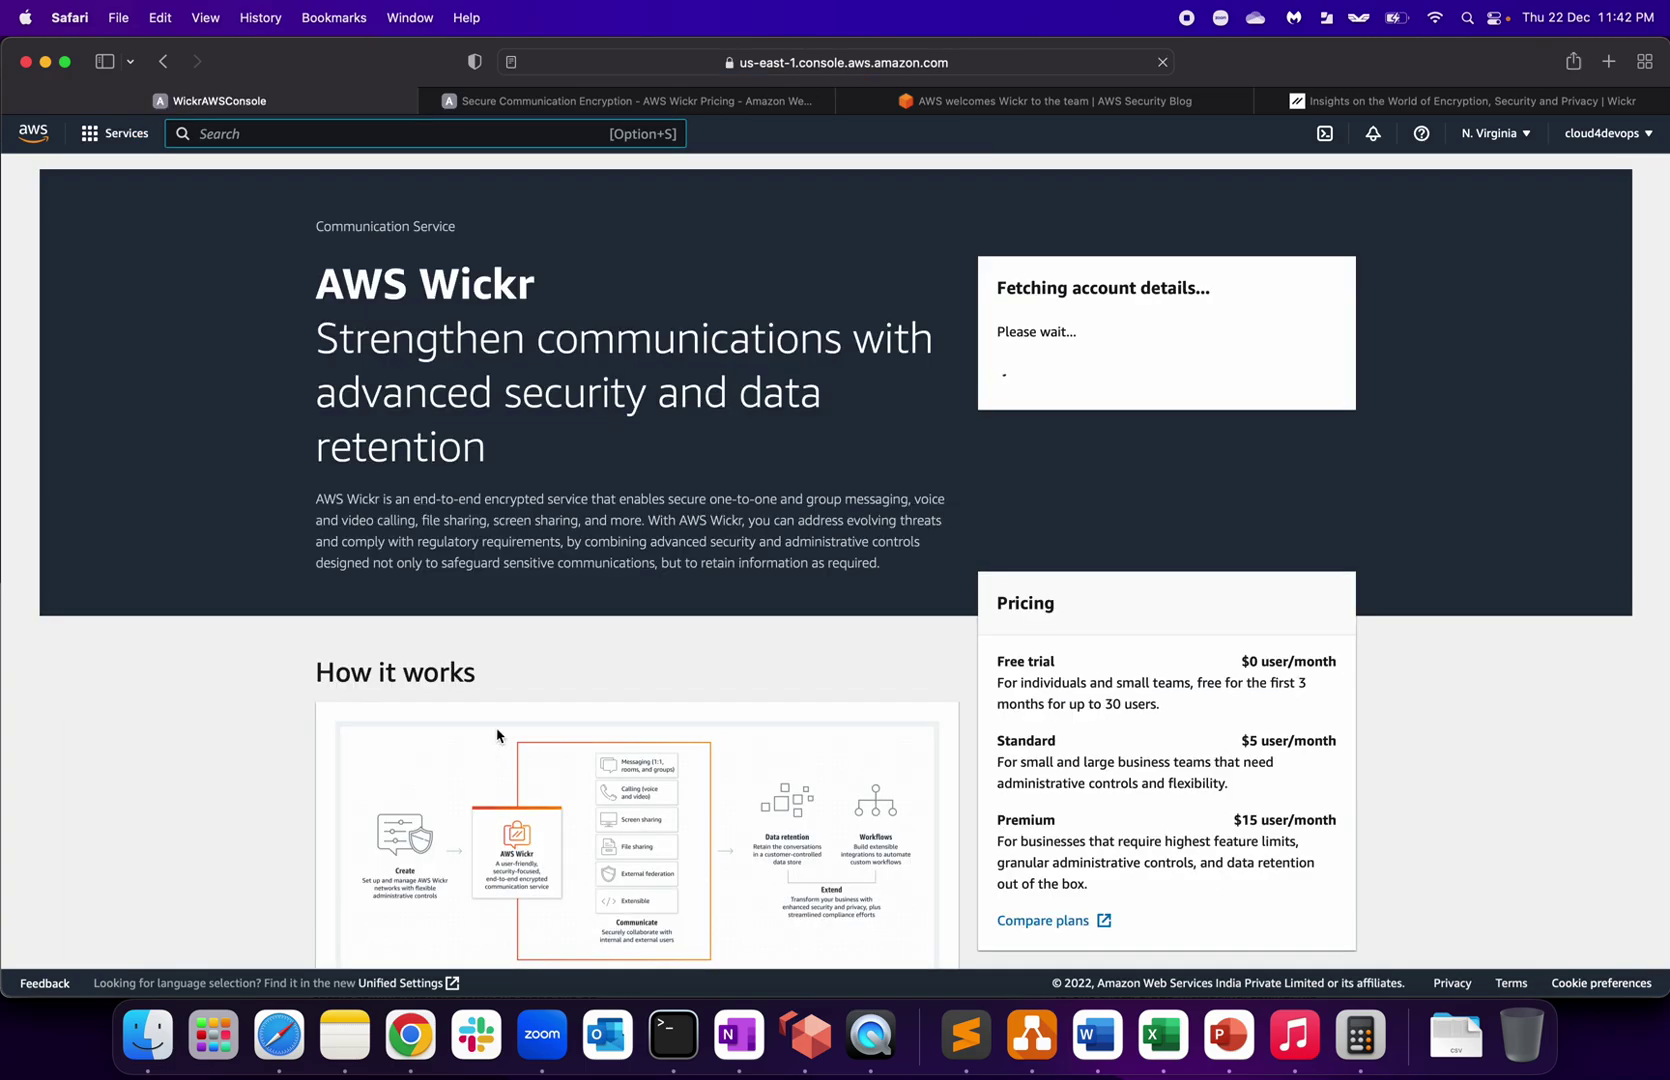
click(1505, 140)
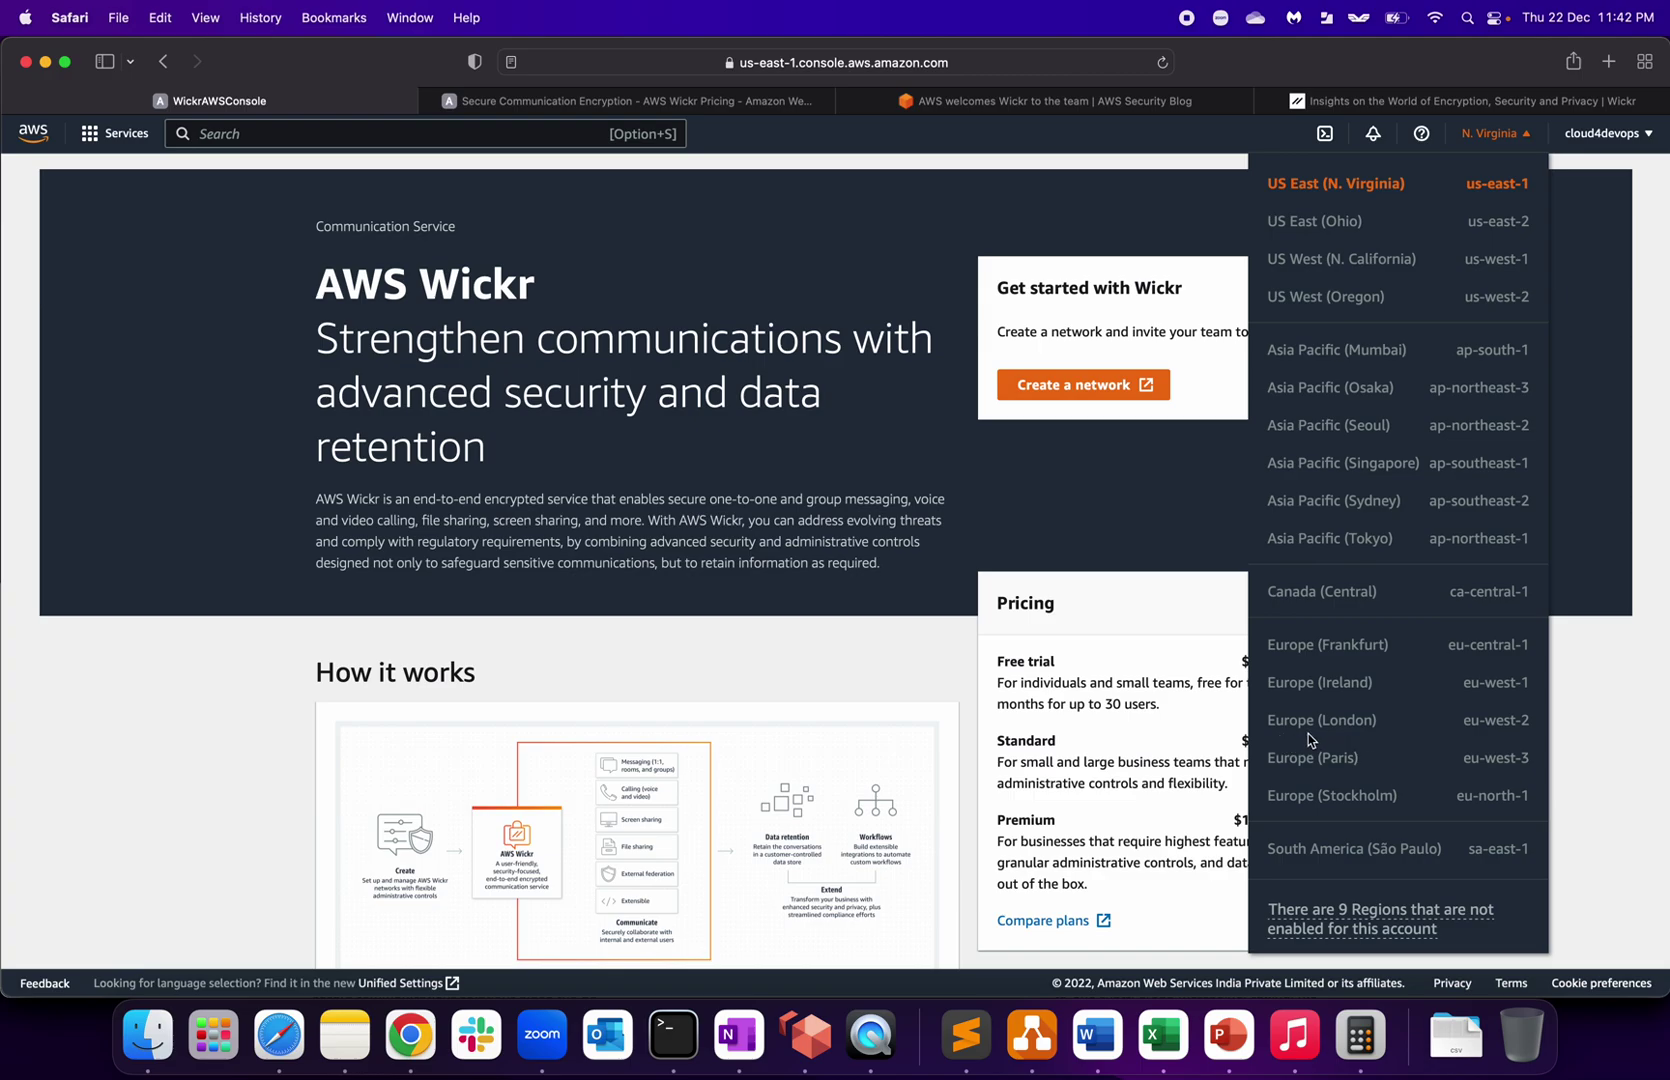
Step: Close the region list, keeping US East (N. Virginia) selected
click(1117, 592)
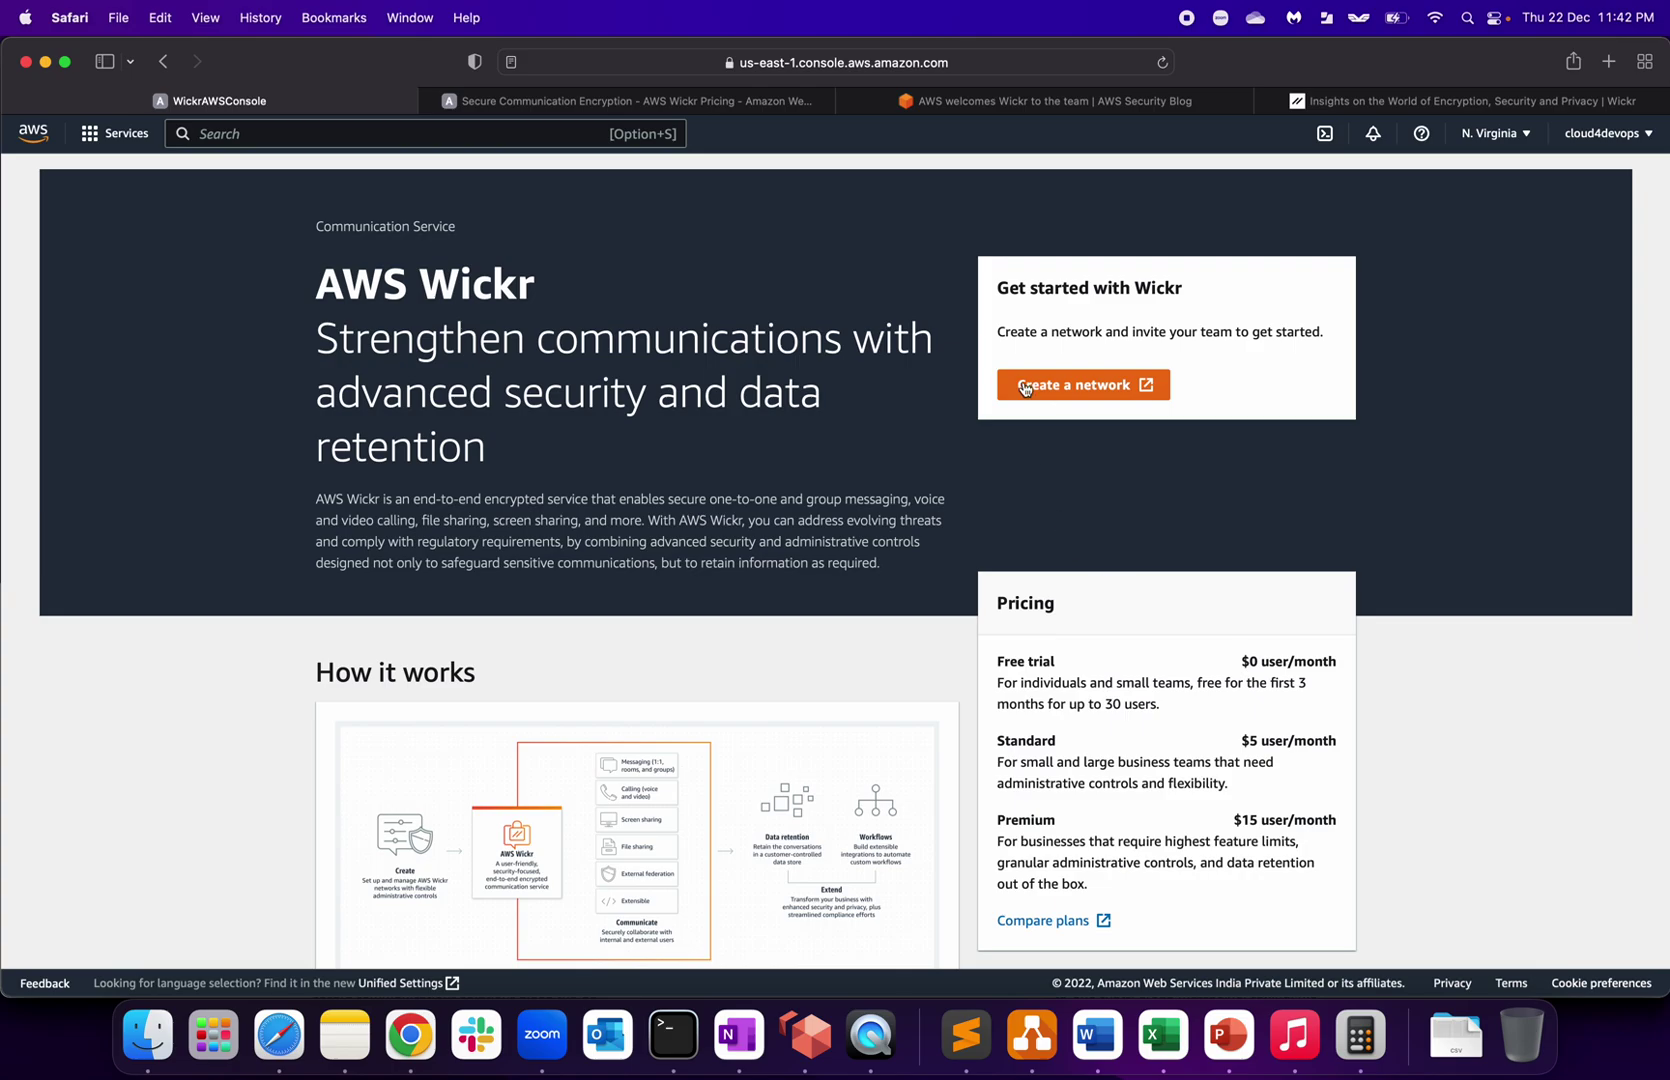
Step: Start creating a Wickr network and look over the setup page's address and Welcome heading
click(1102, 390)
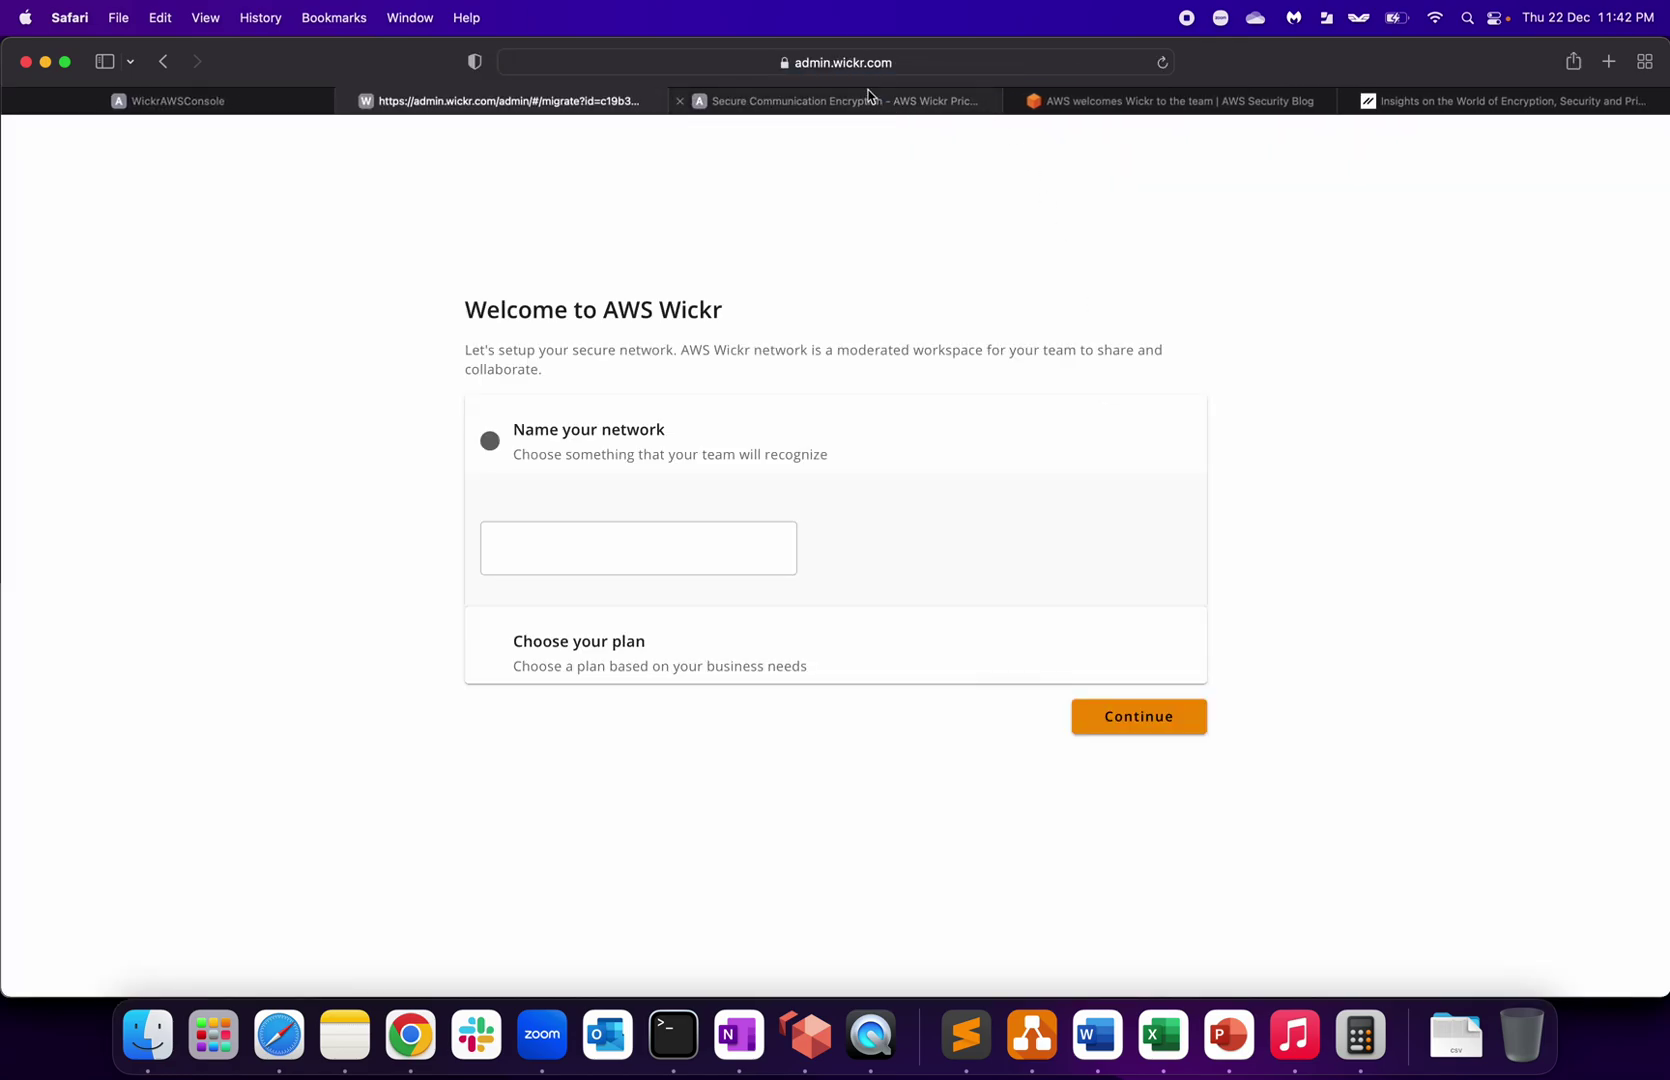
click(939, 64)
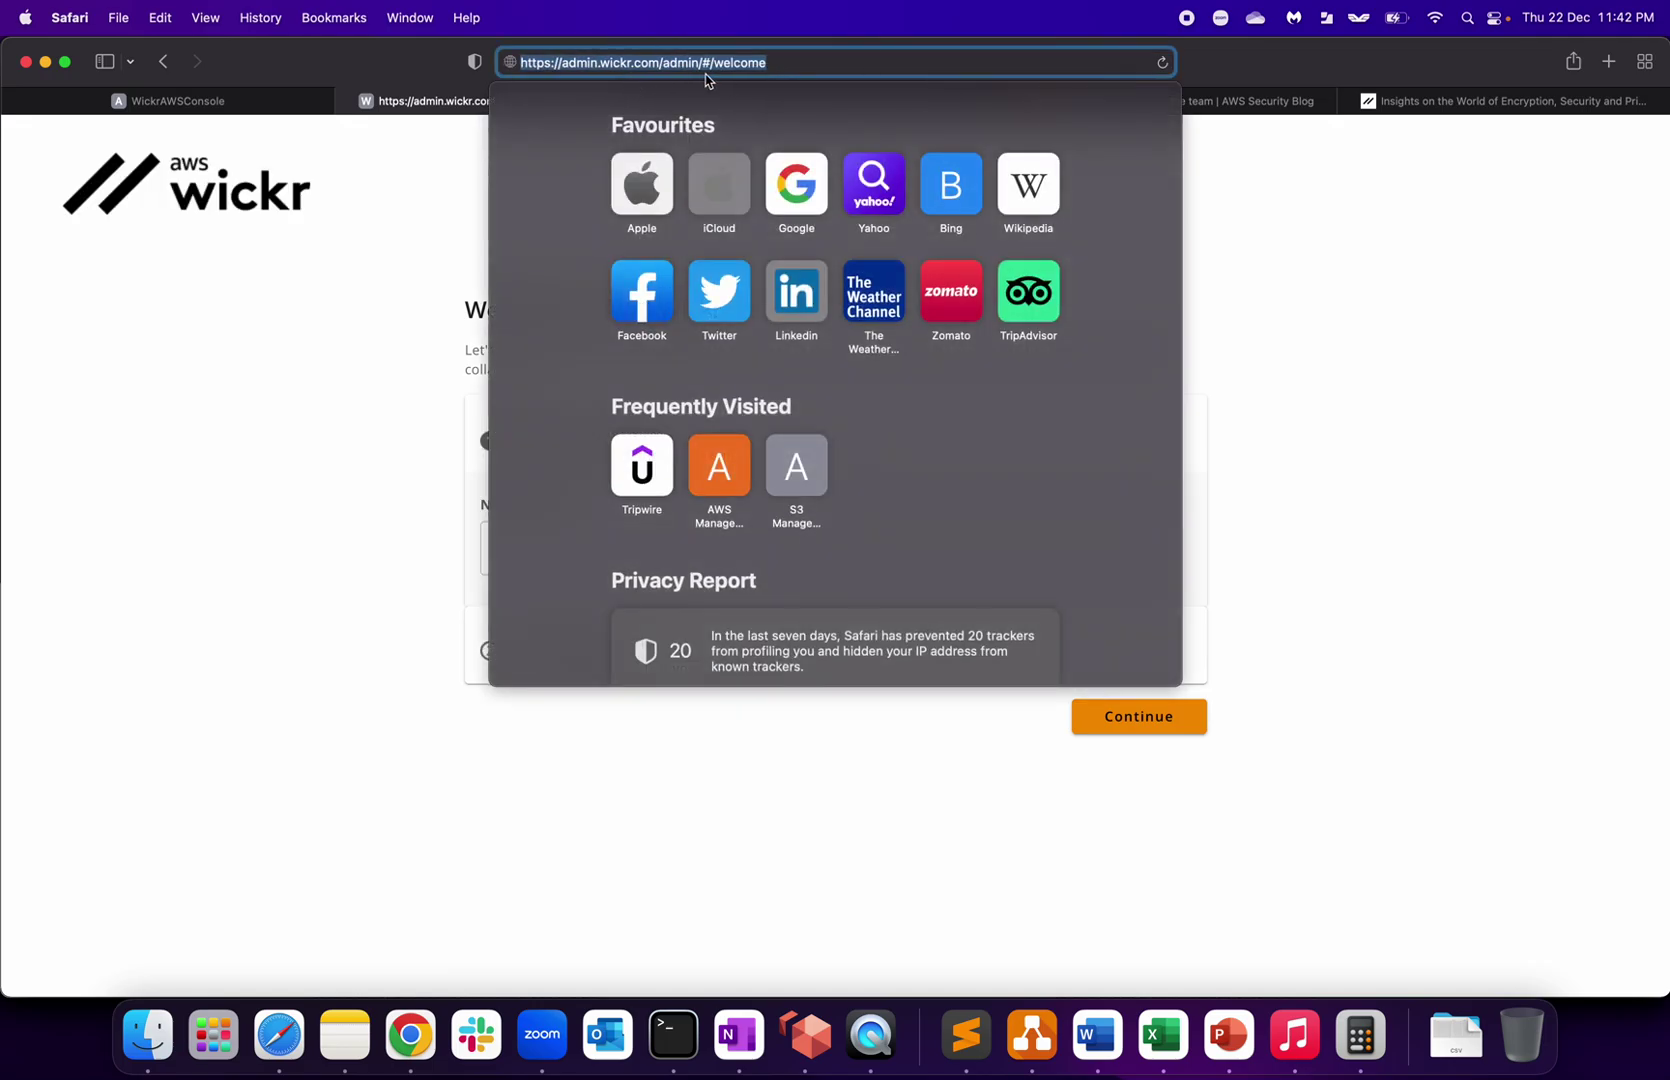
click(289, 547)
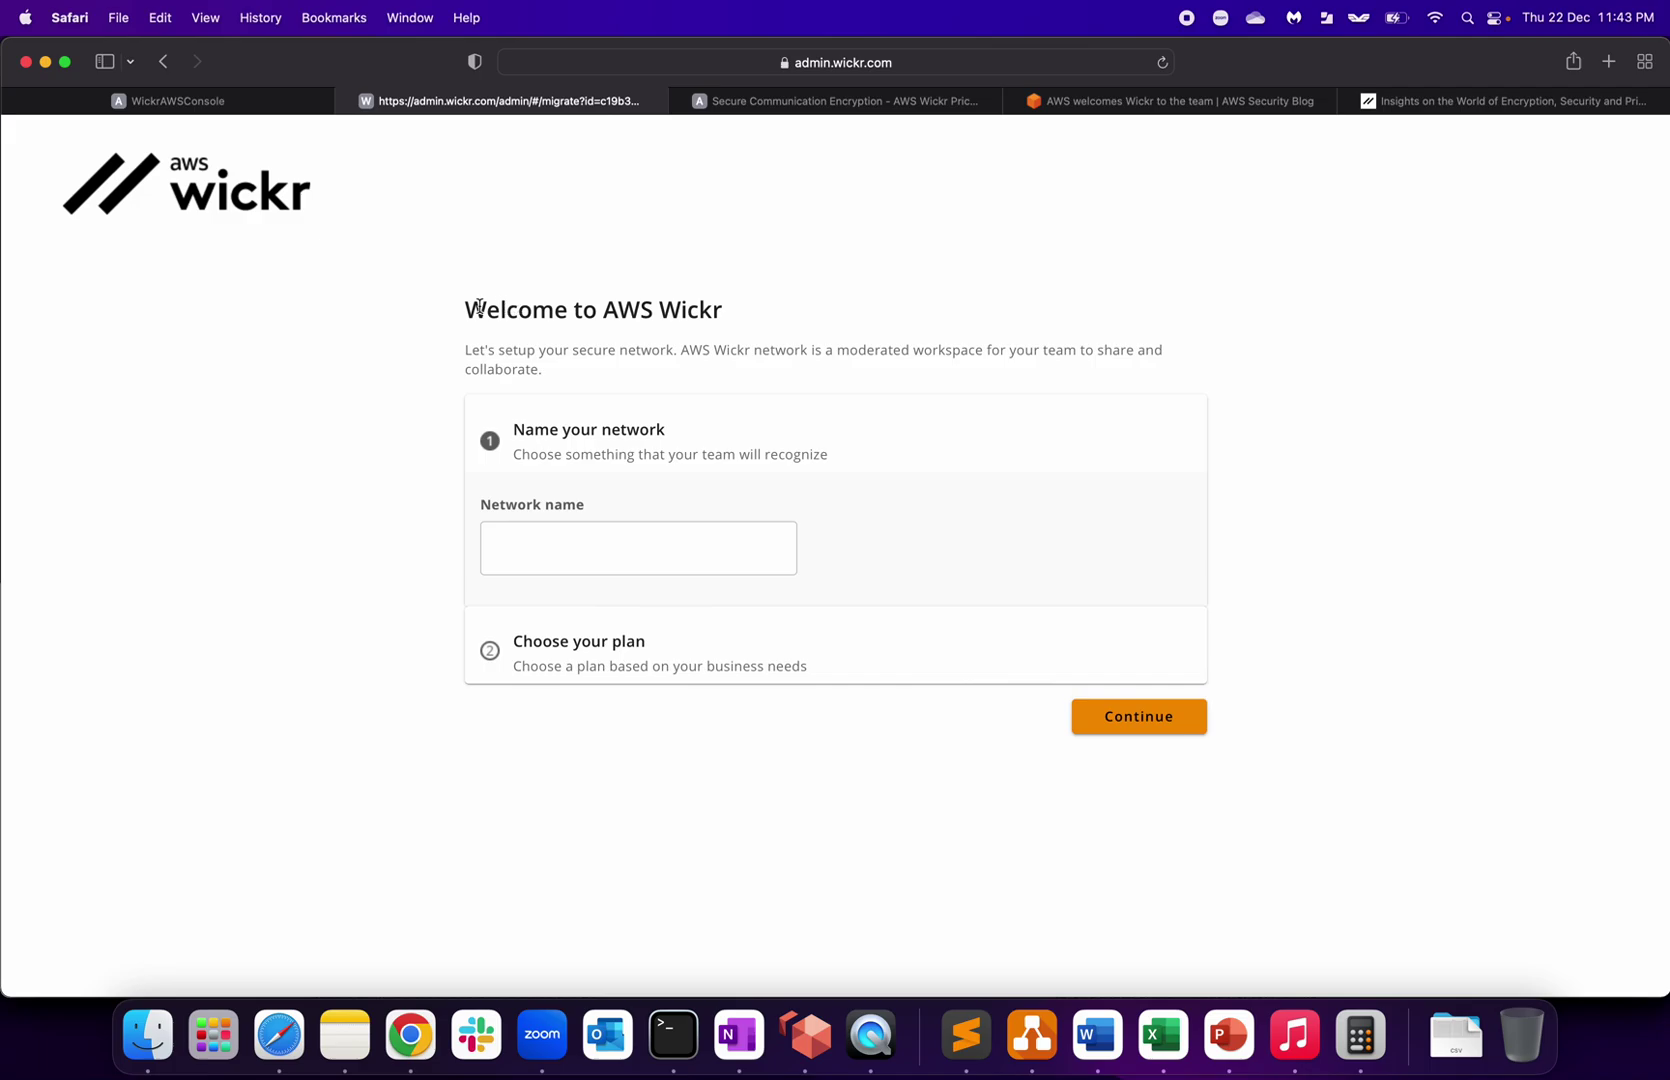
drag(484, 309, 758, 311)
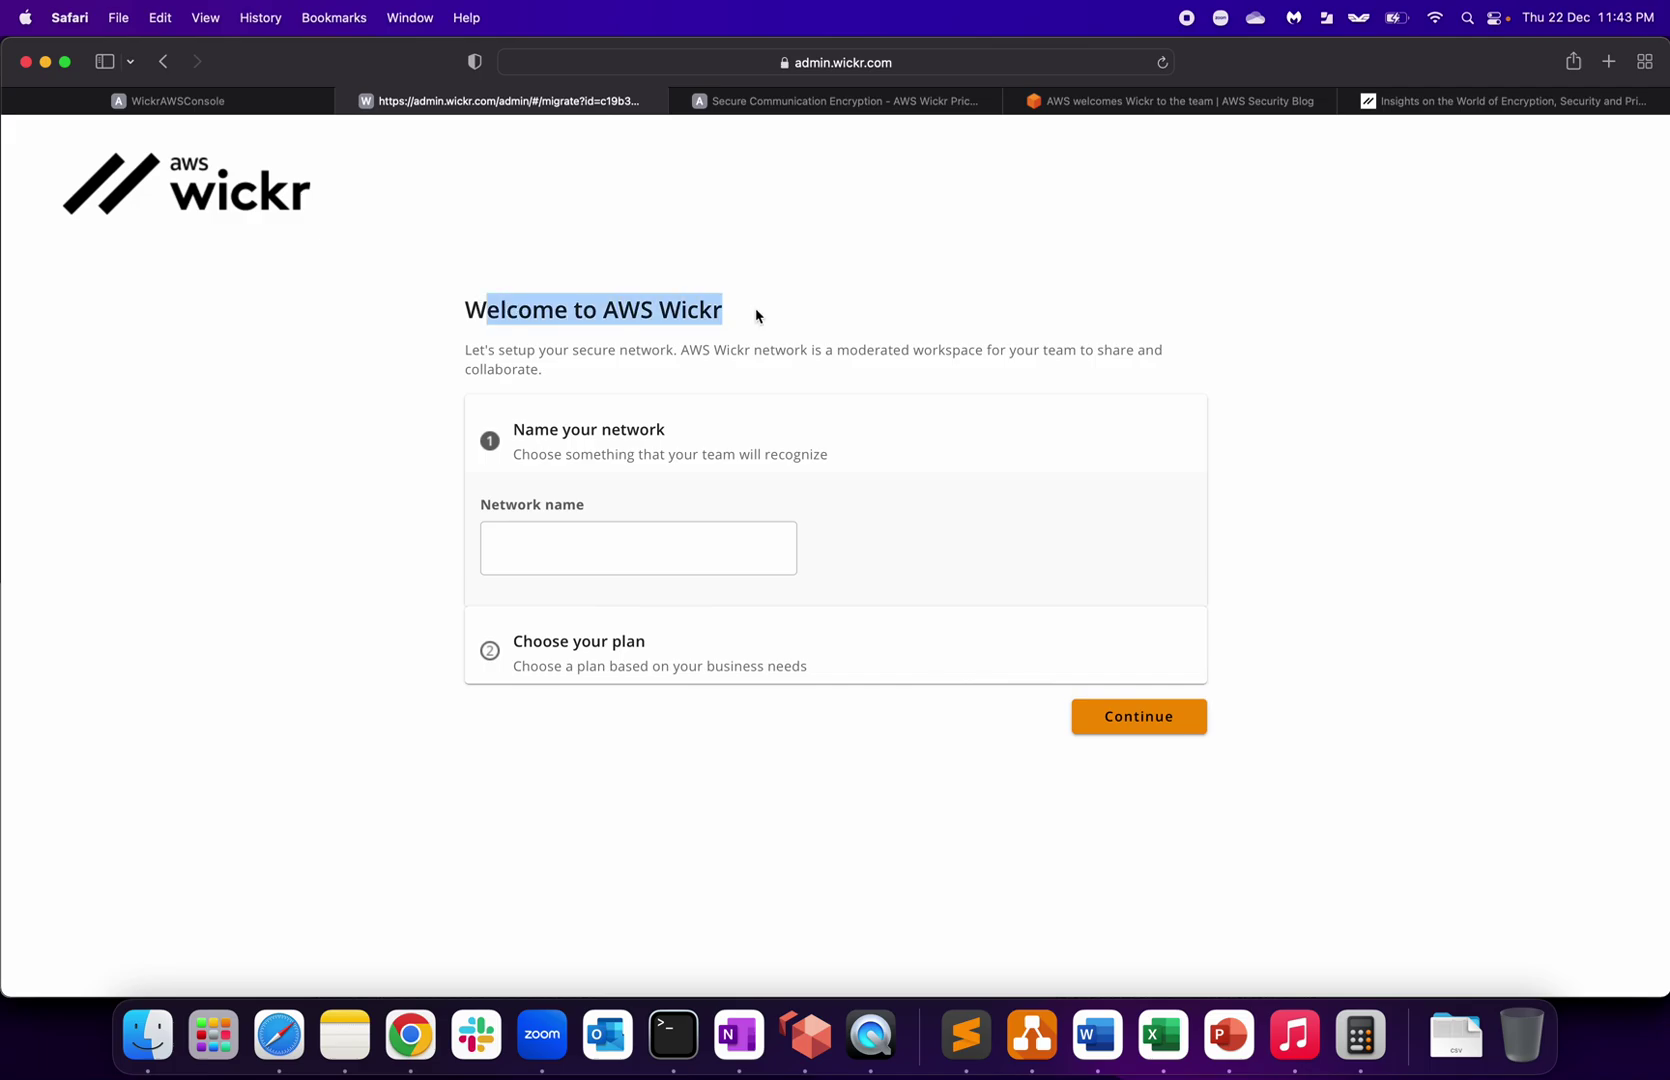
click(577, 459)
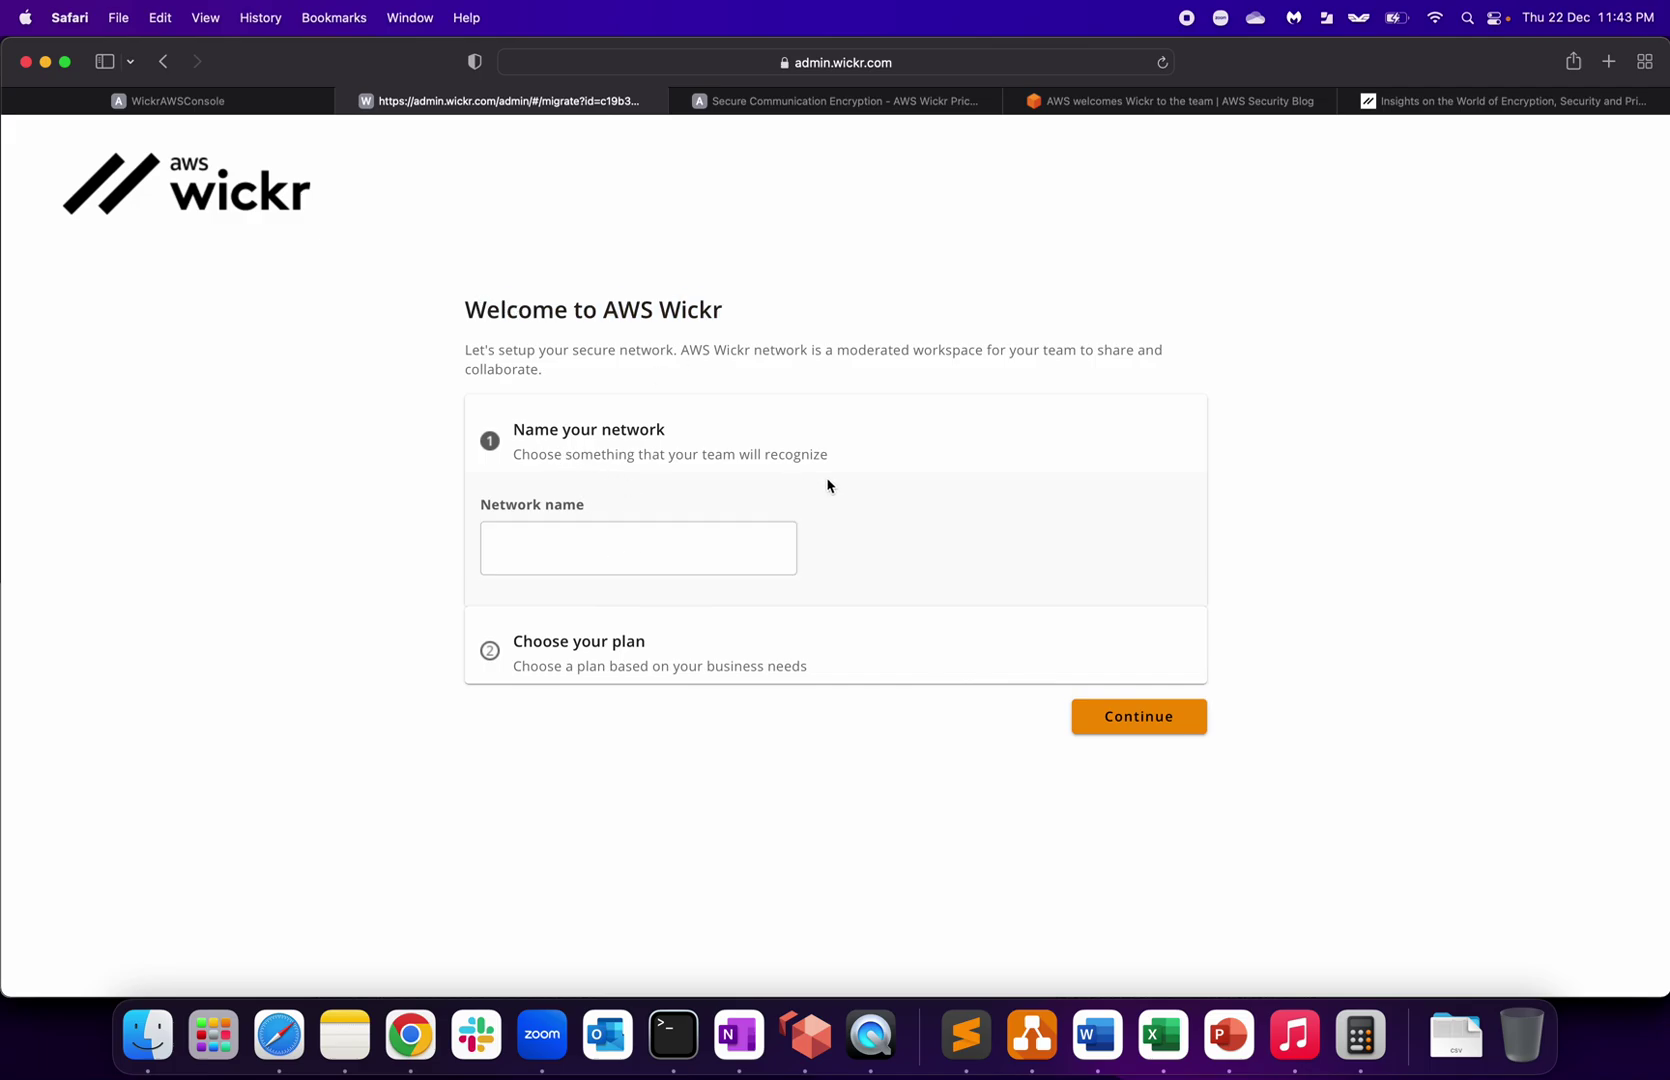
Step: Name the network cloud4devops and continue to the plan choice
click(677, 563)
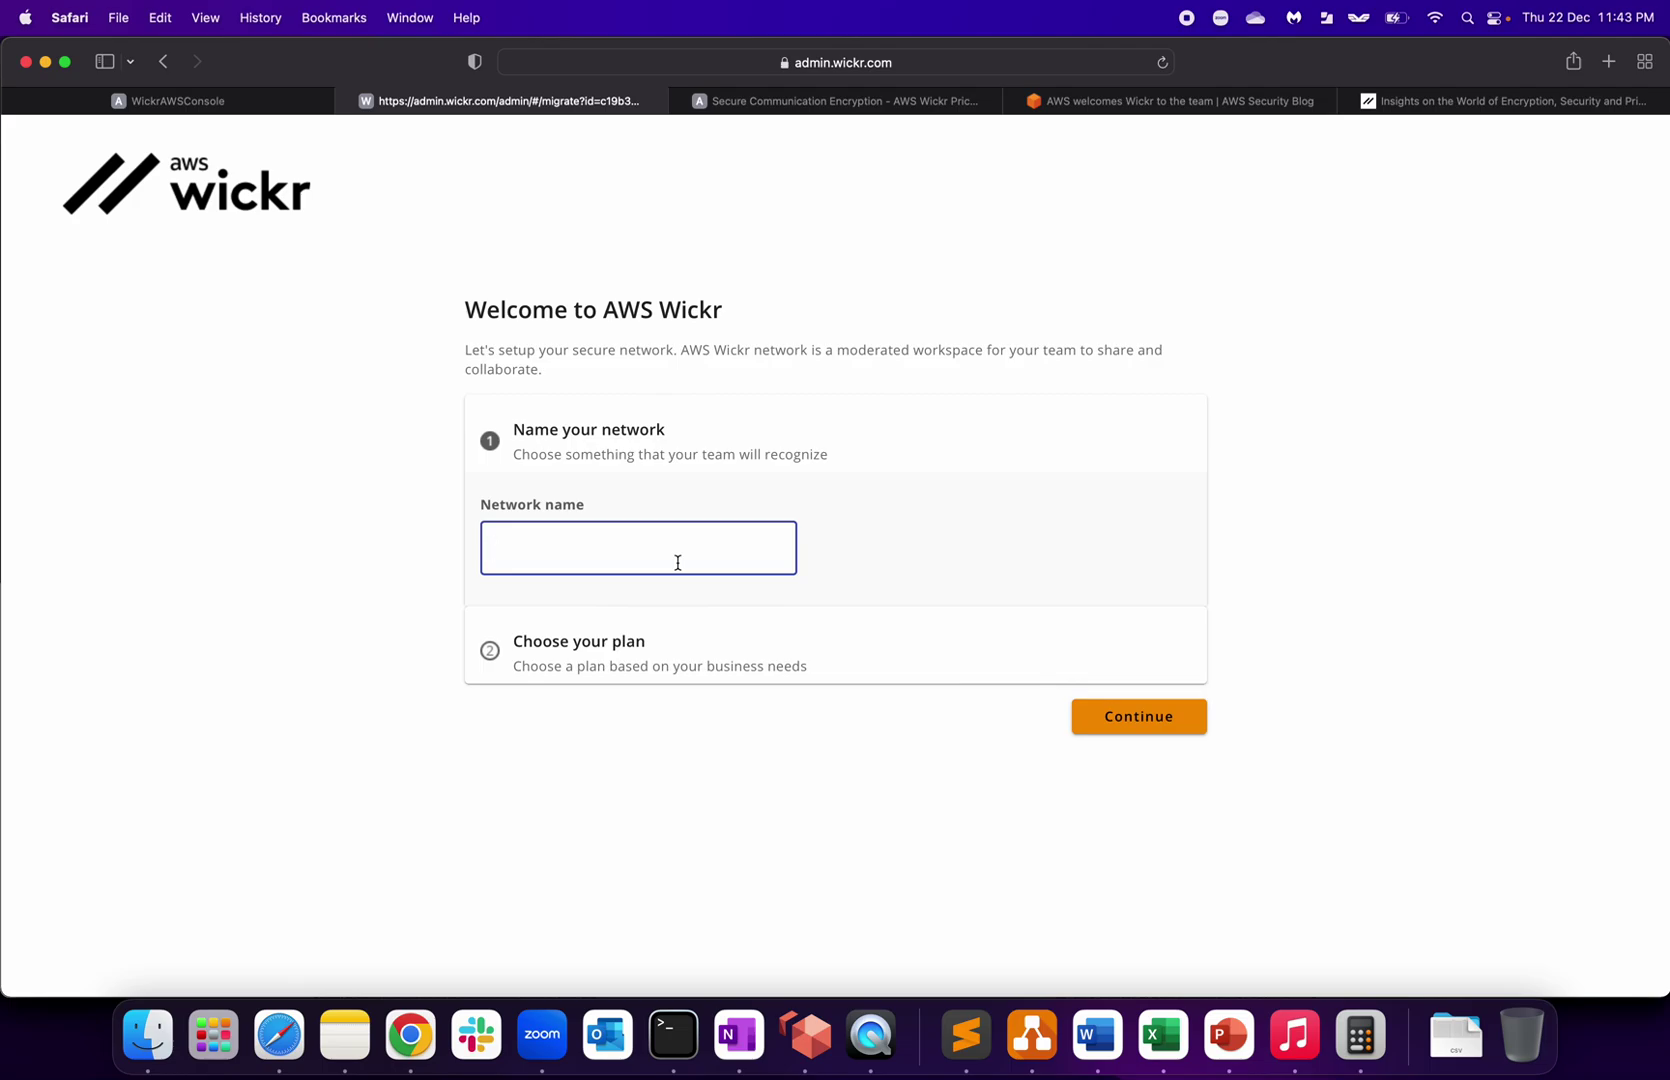
text(cloud4devops)
click(614, 650)
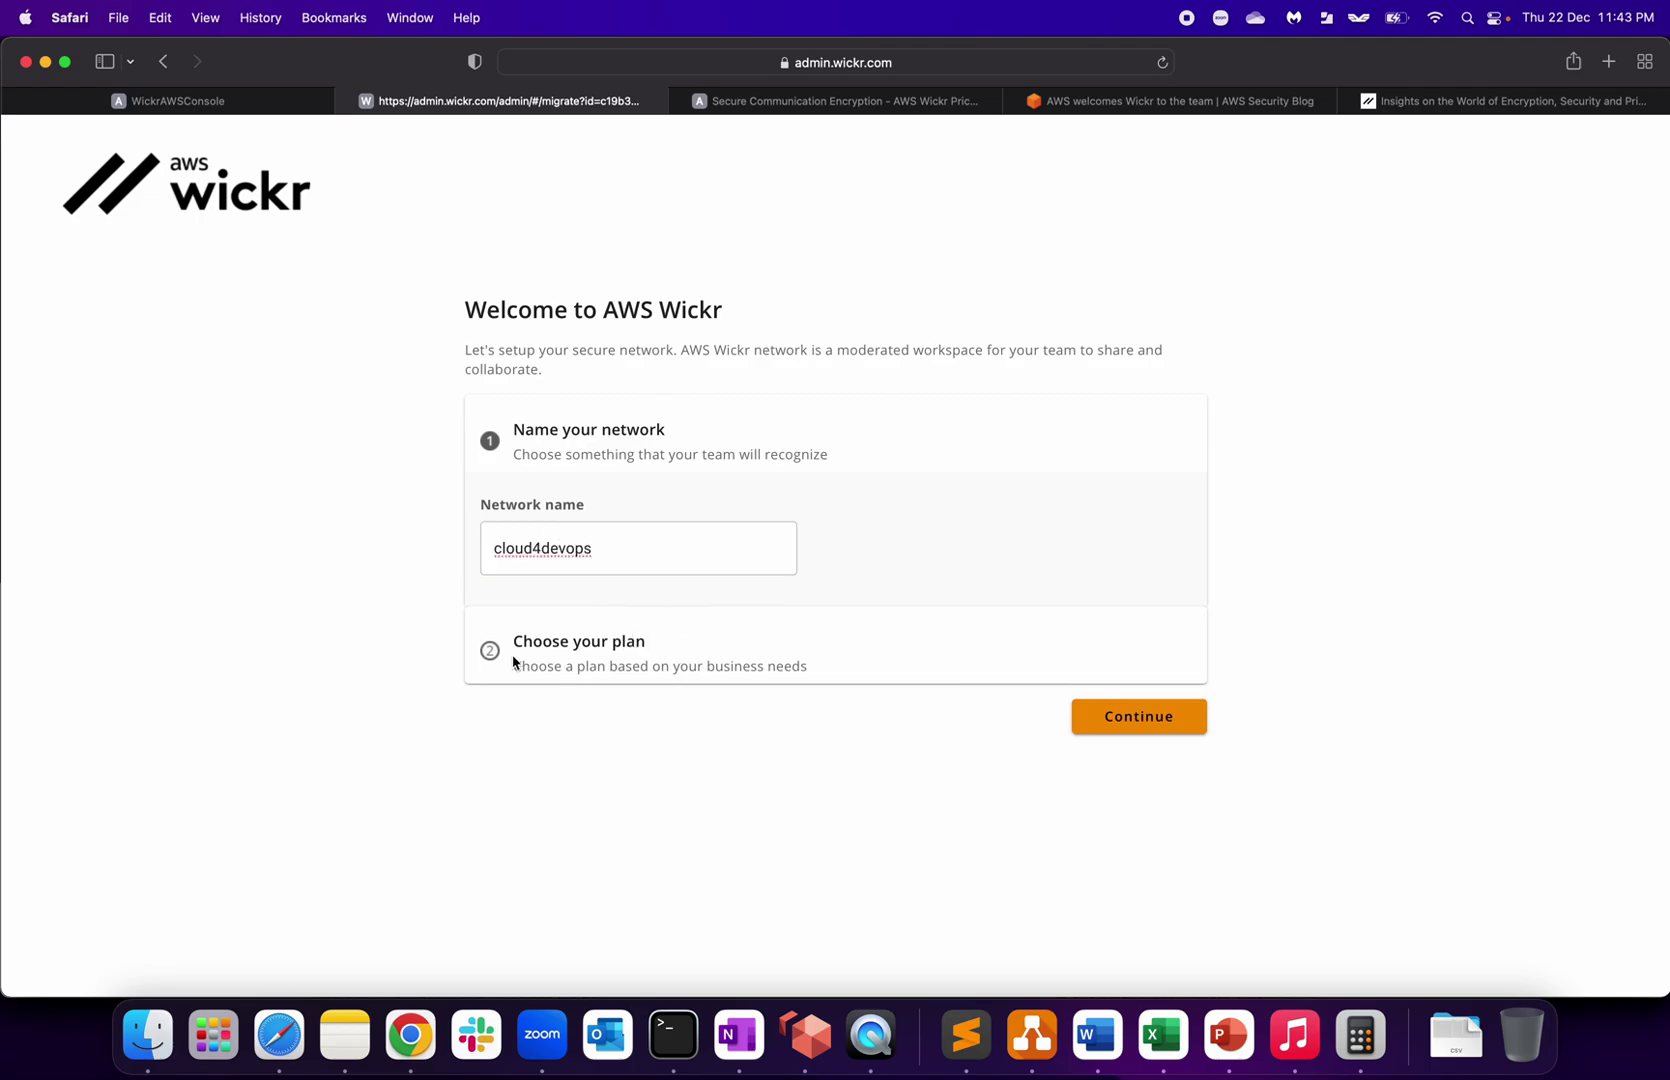
click(1150, 727)
Step: Choose the Free trial plan and create the cloud4devops network
scroll(634, 494, down, 3)
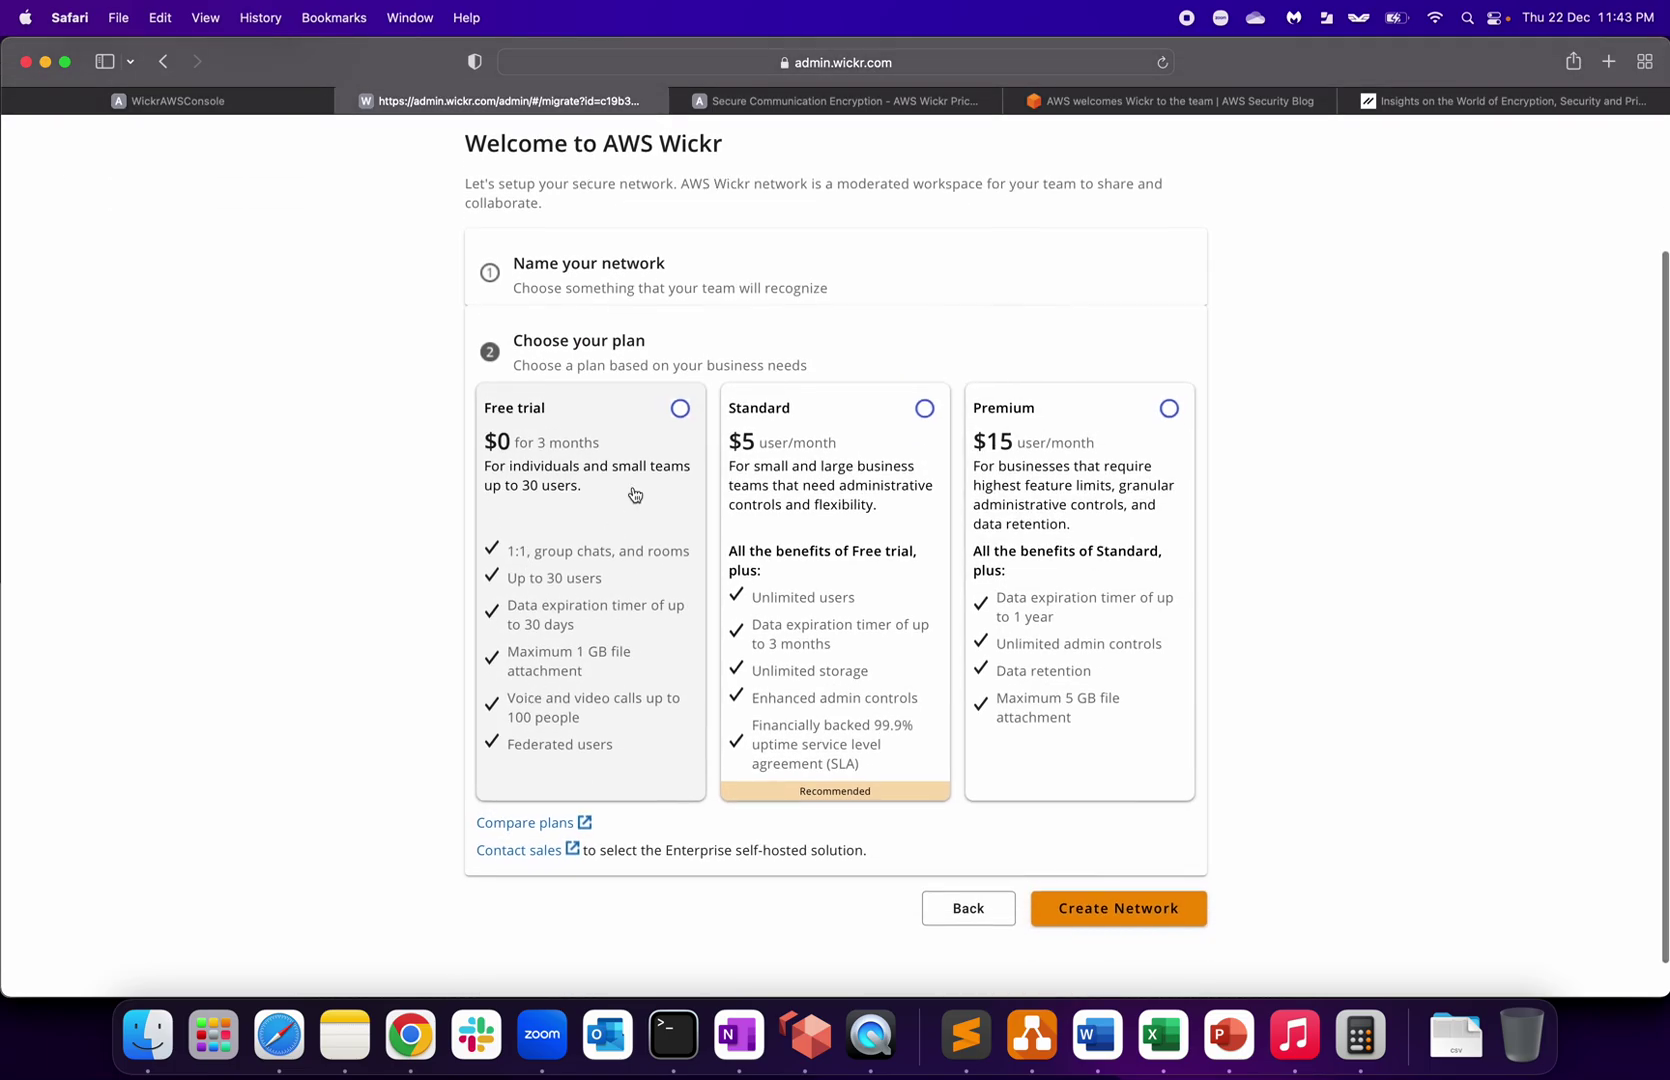
click(682, 422)
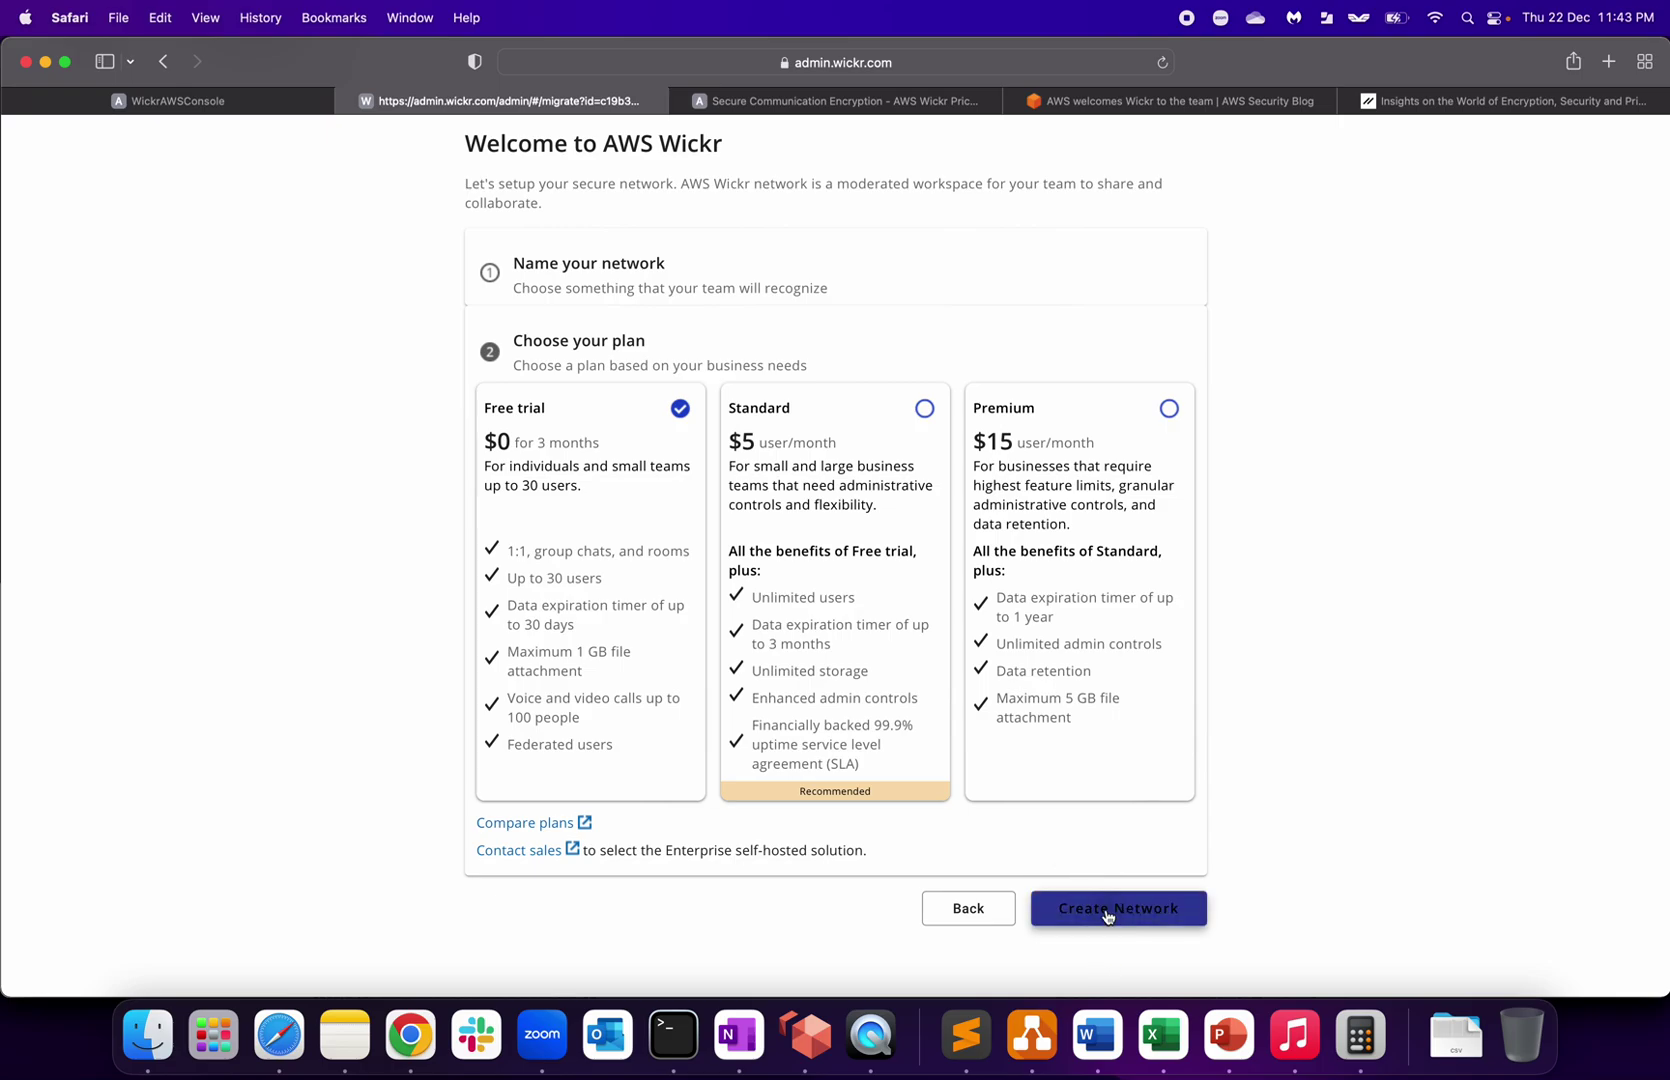
click(1108, 912)
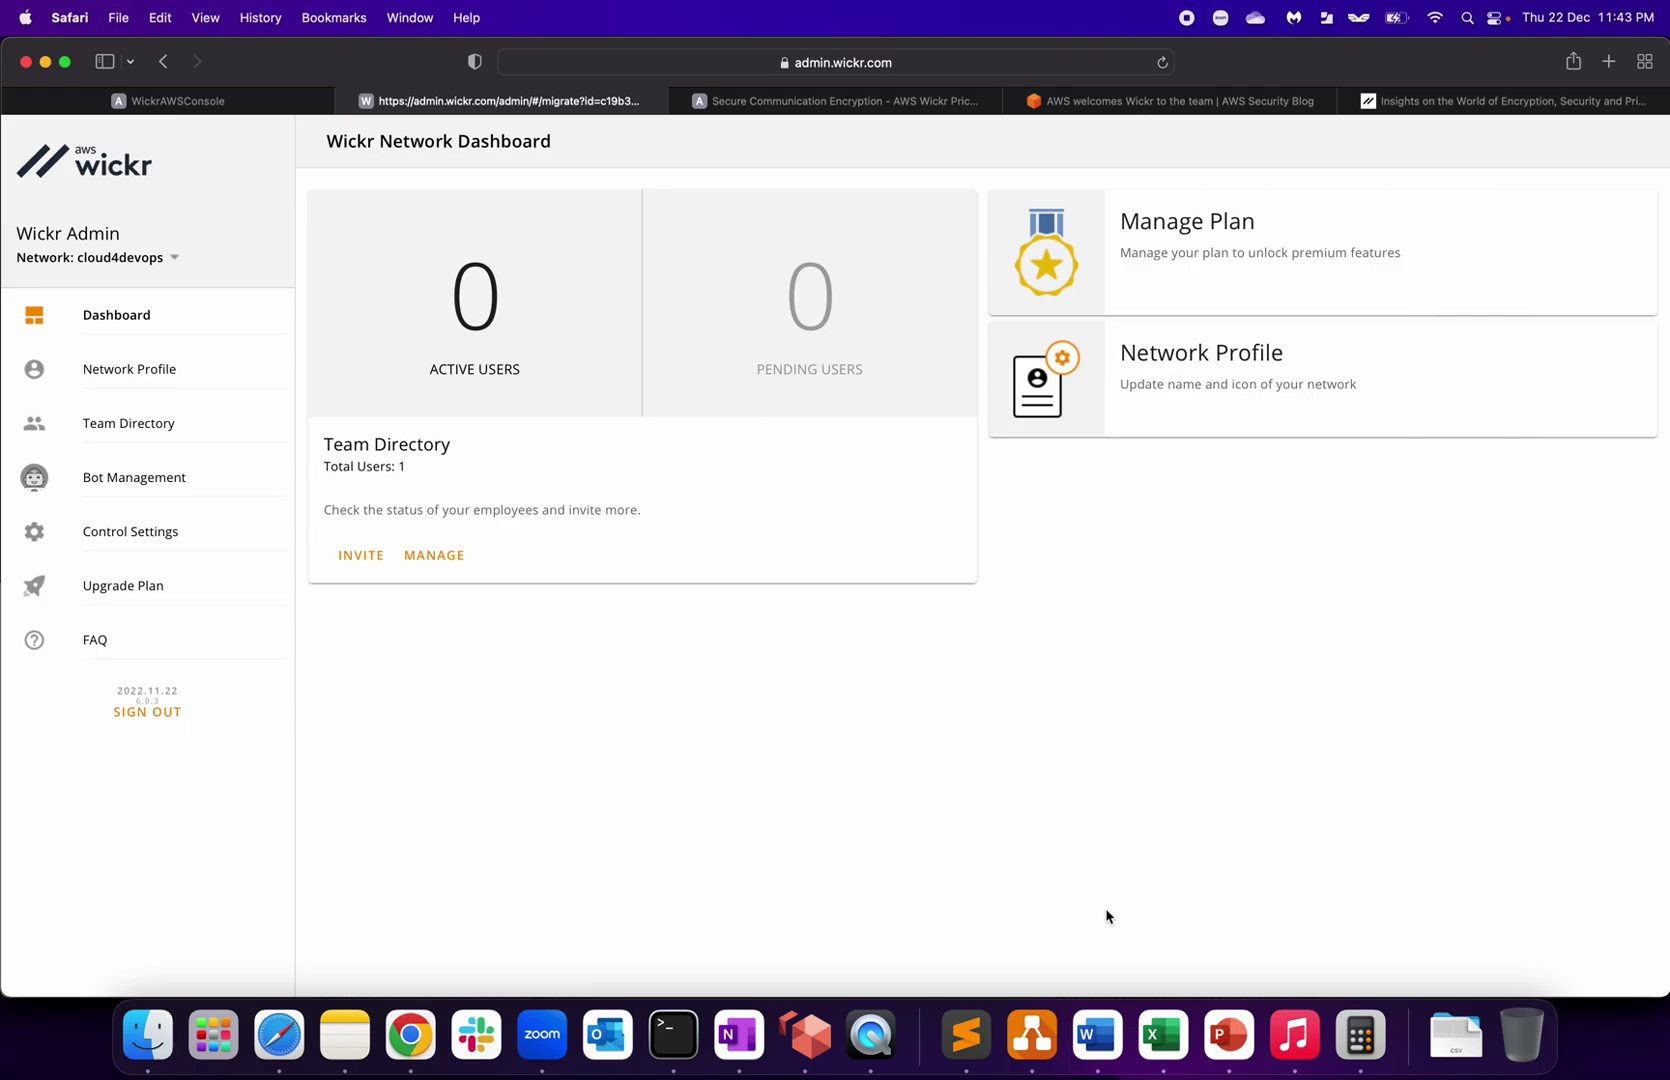
Step: Review the Manage Plan page, then return to the Network Dashboard's active users count
click(1211, 225)
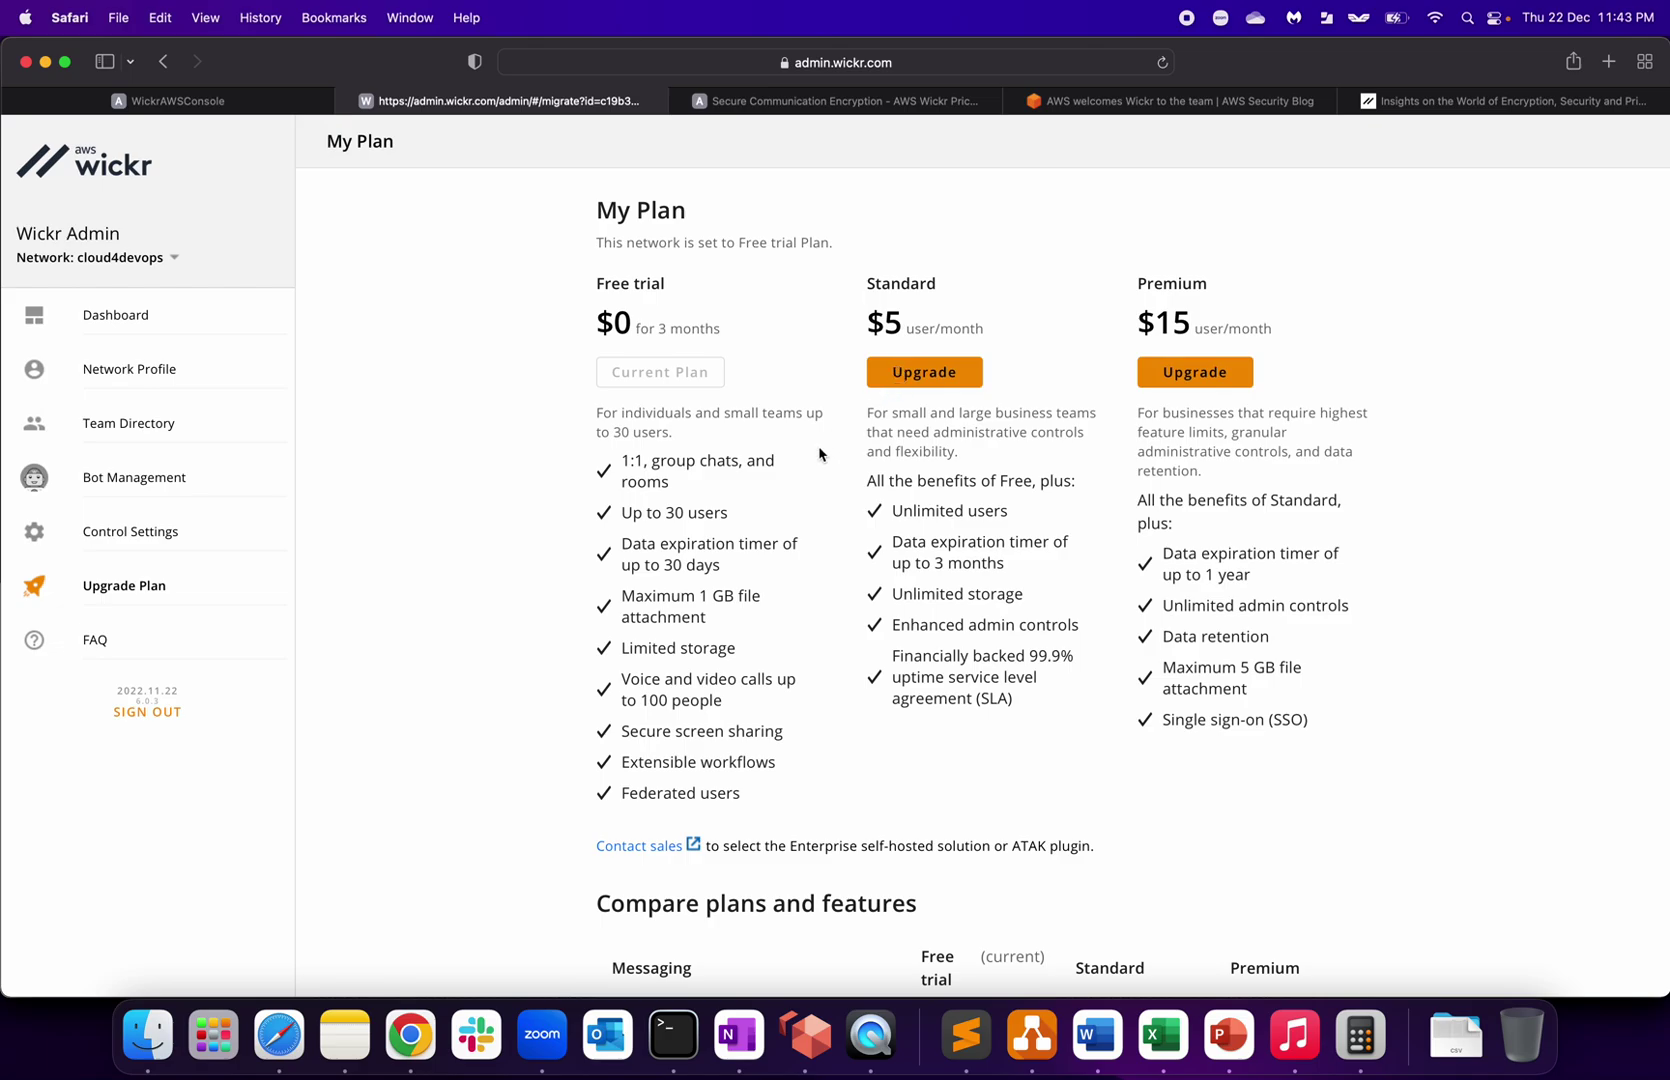
scroll(819, 453, down, 10)
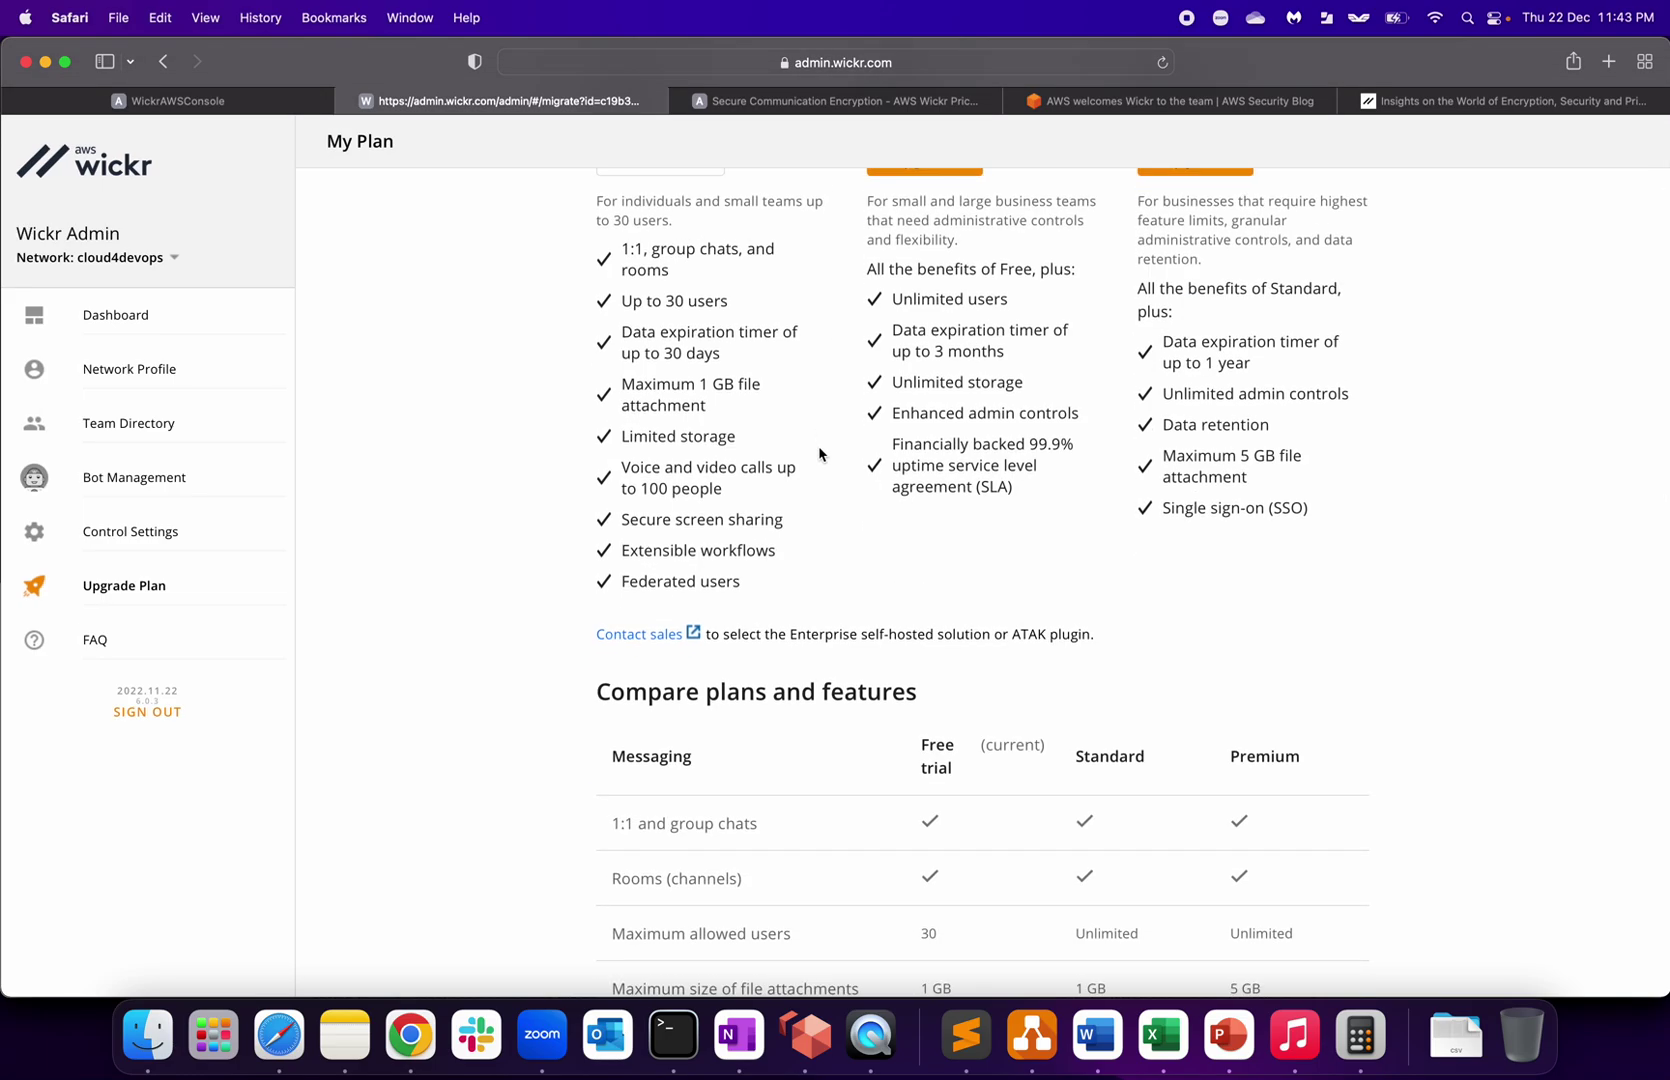
scroll(819, 453, up, 10)
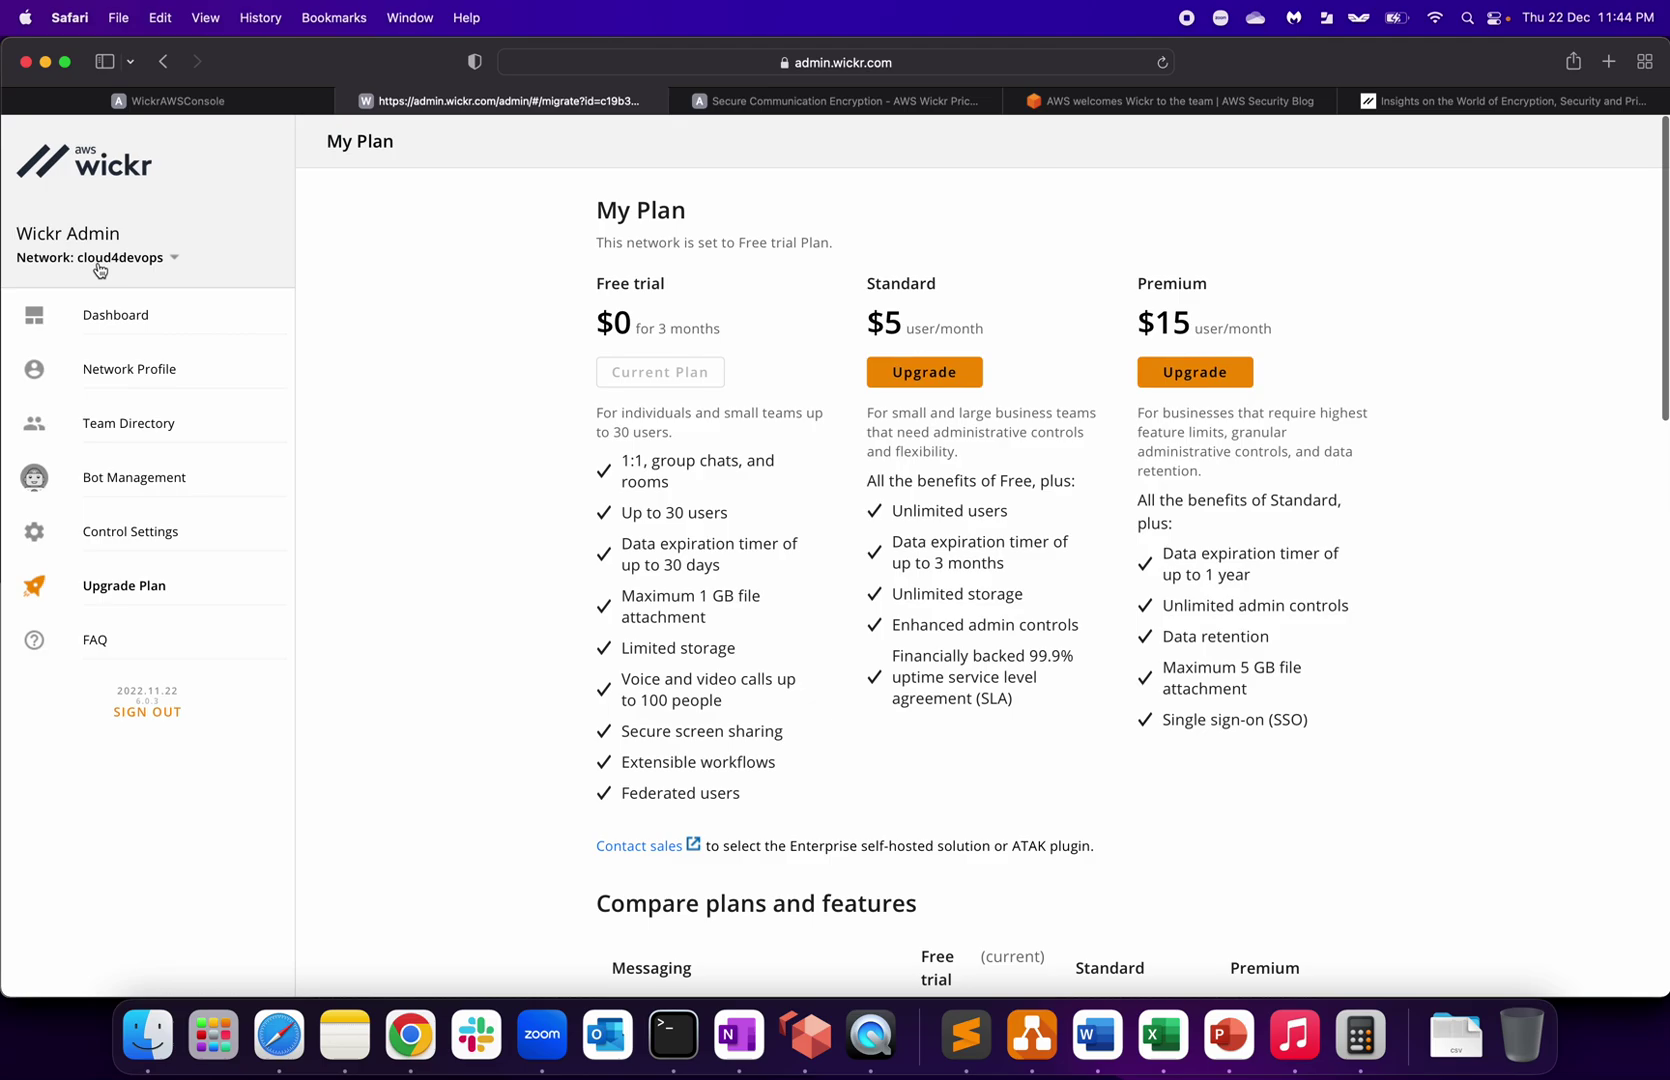
click(120, 318)
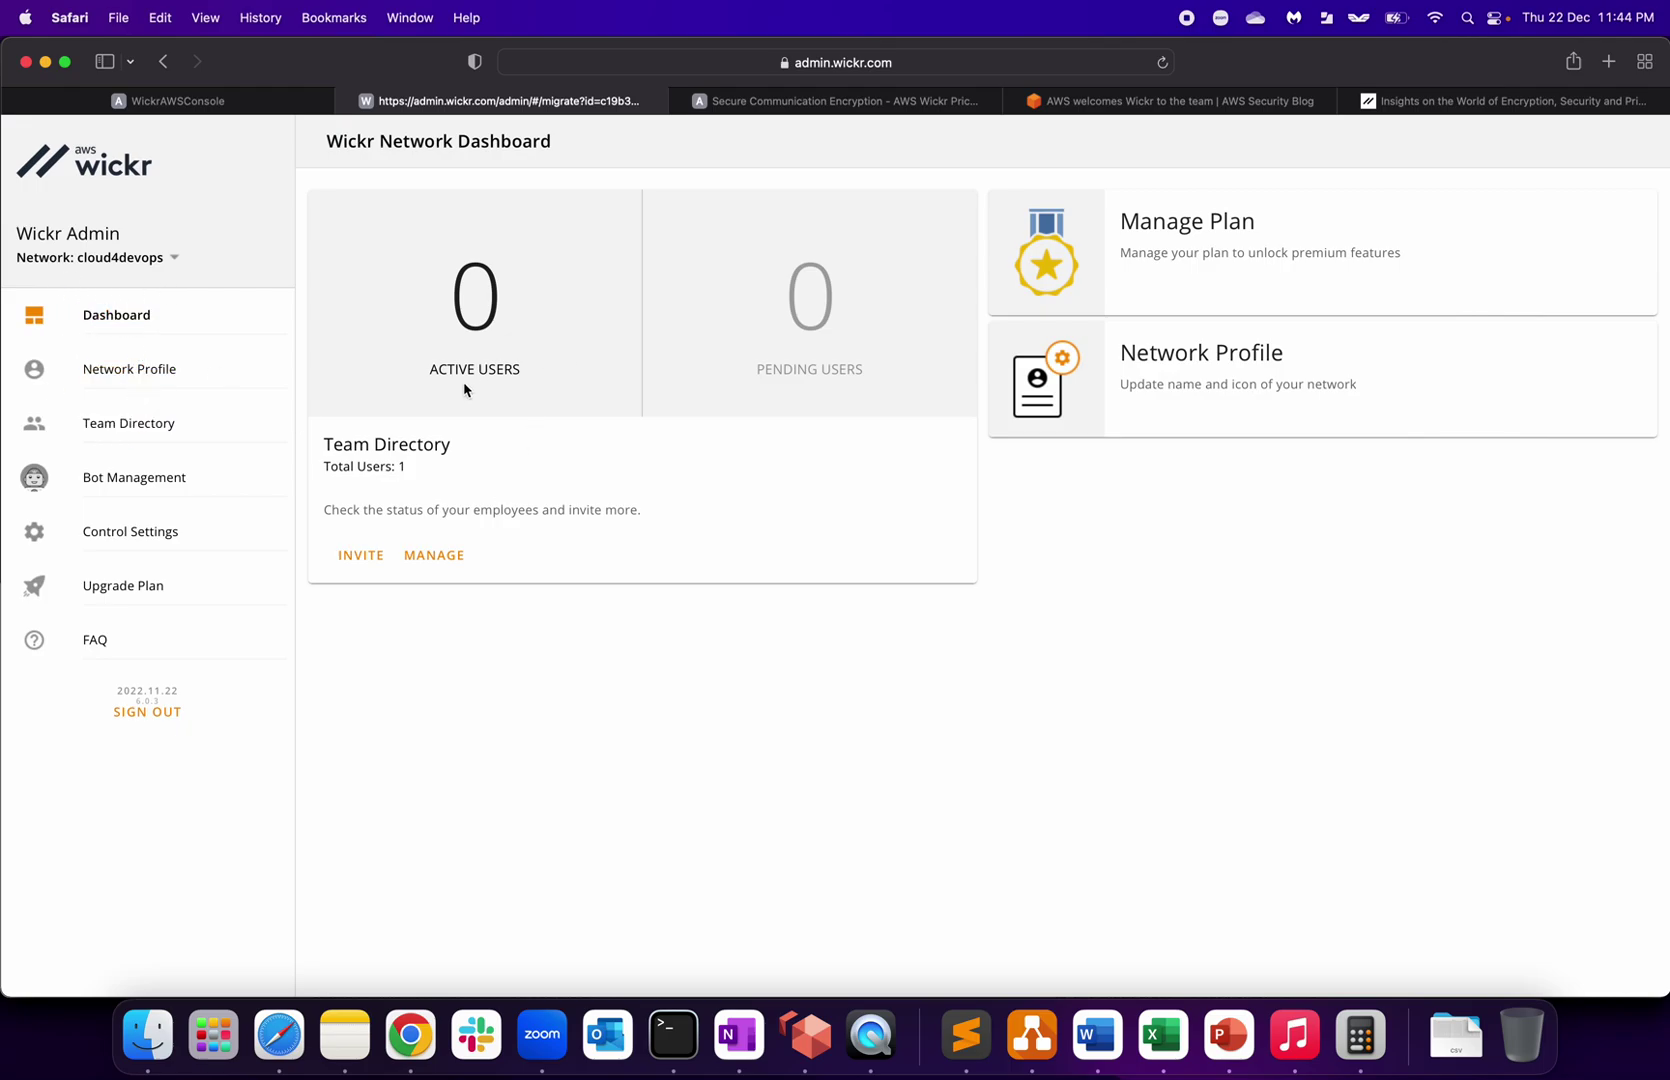
drag(428, 373, 562, 370)
Step: Browse Network Profile, Team Directory, Bot Management and Control Settings, then open the Wickr FAQs
click(115, 371)
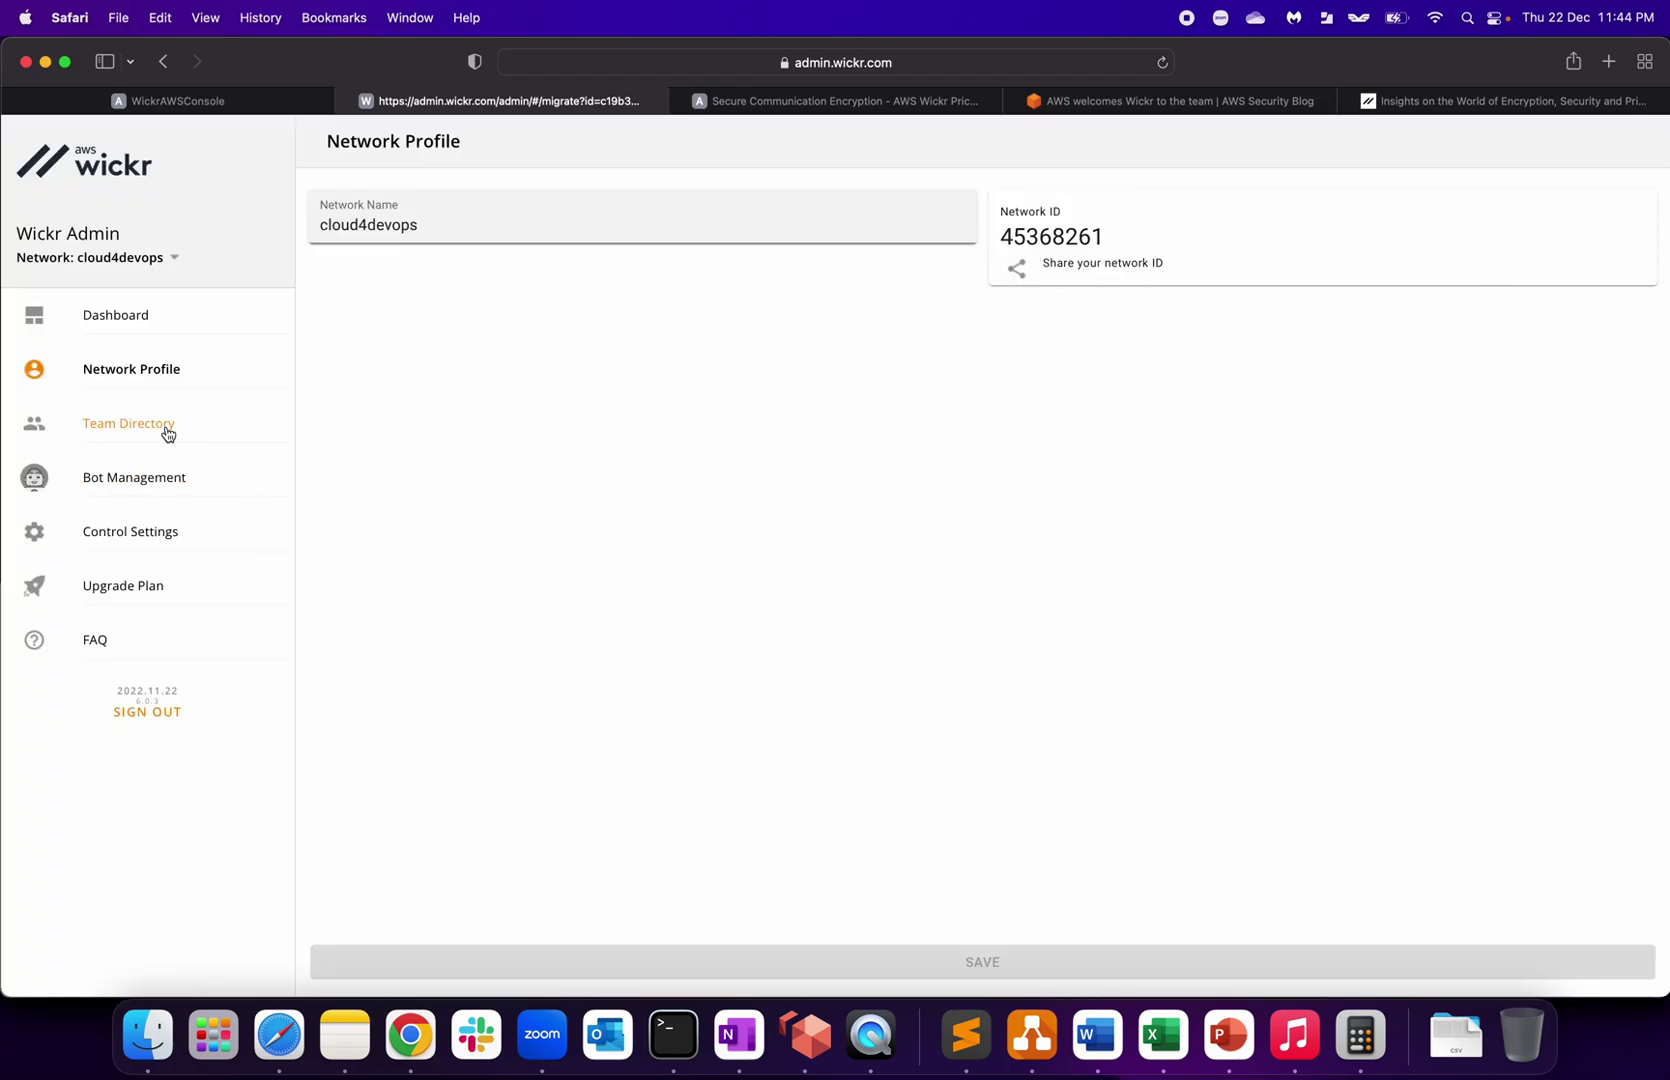
click(135, 427)
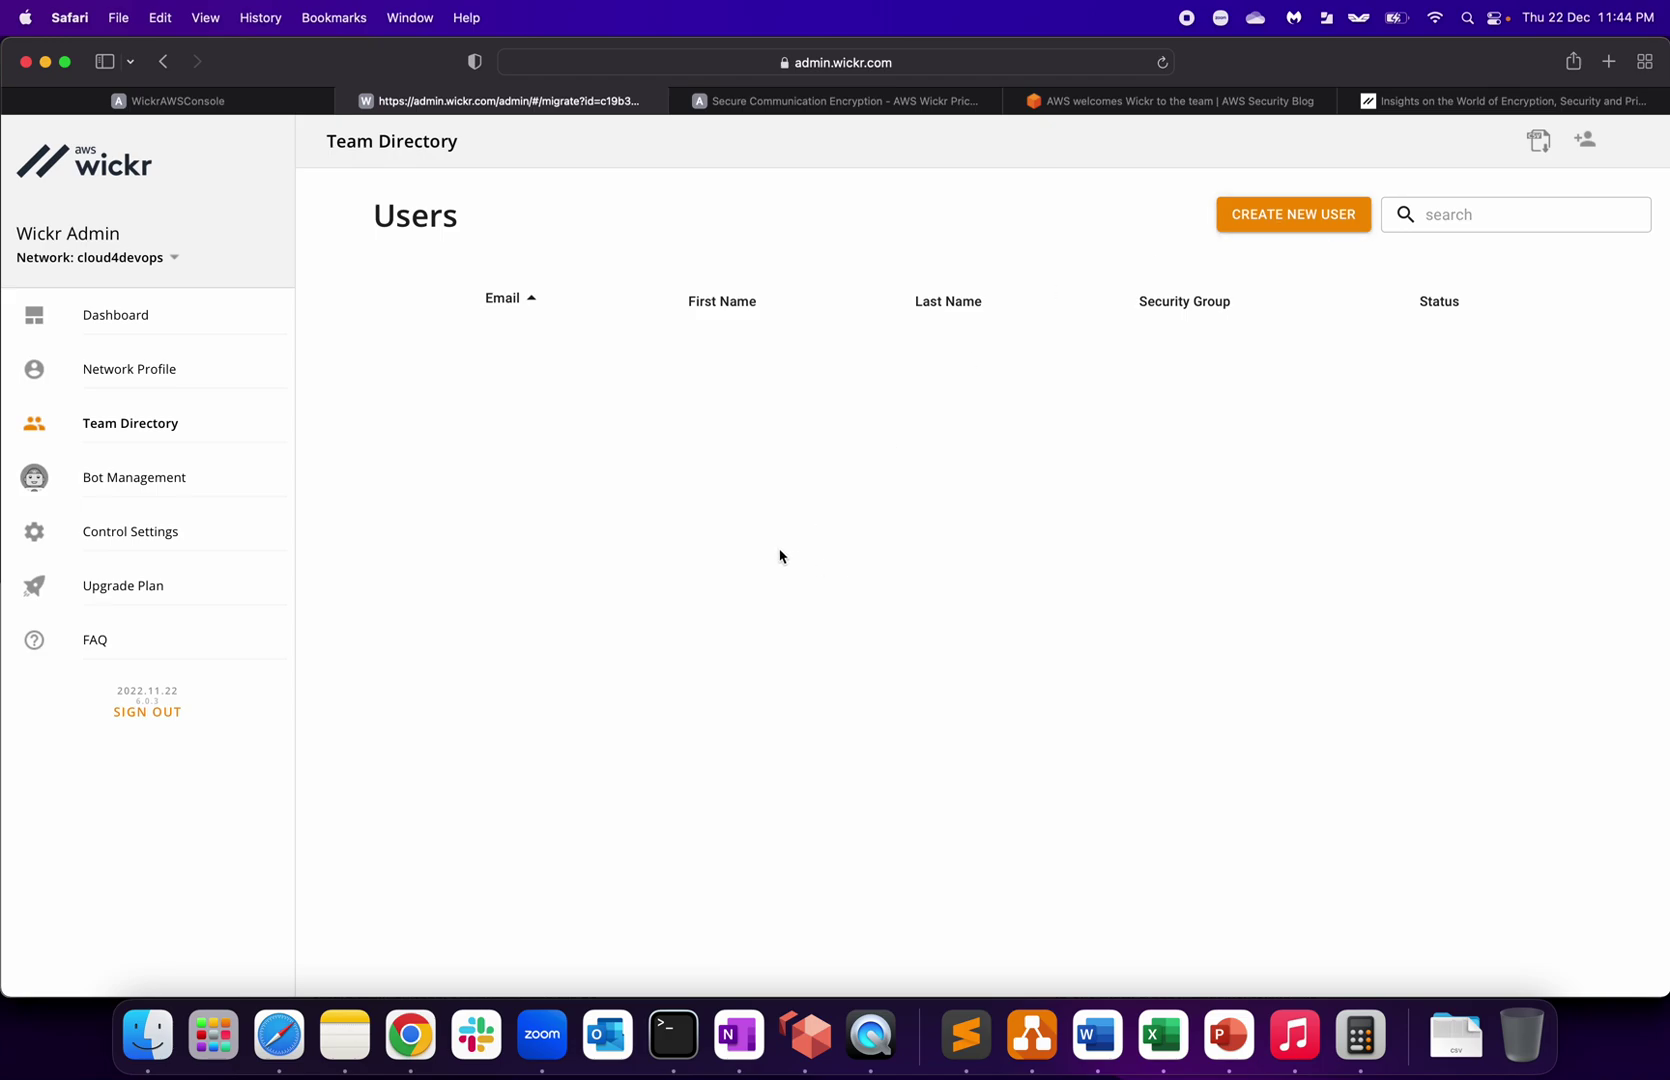
click(112, 482)
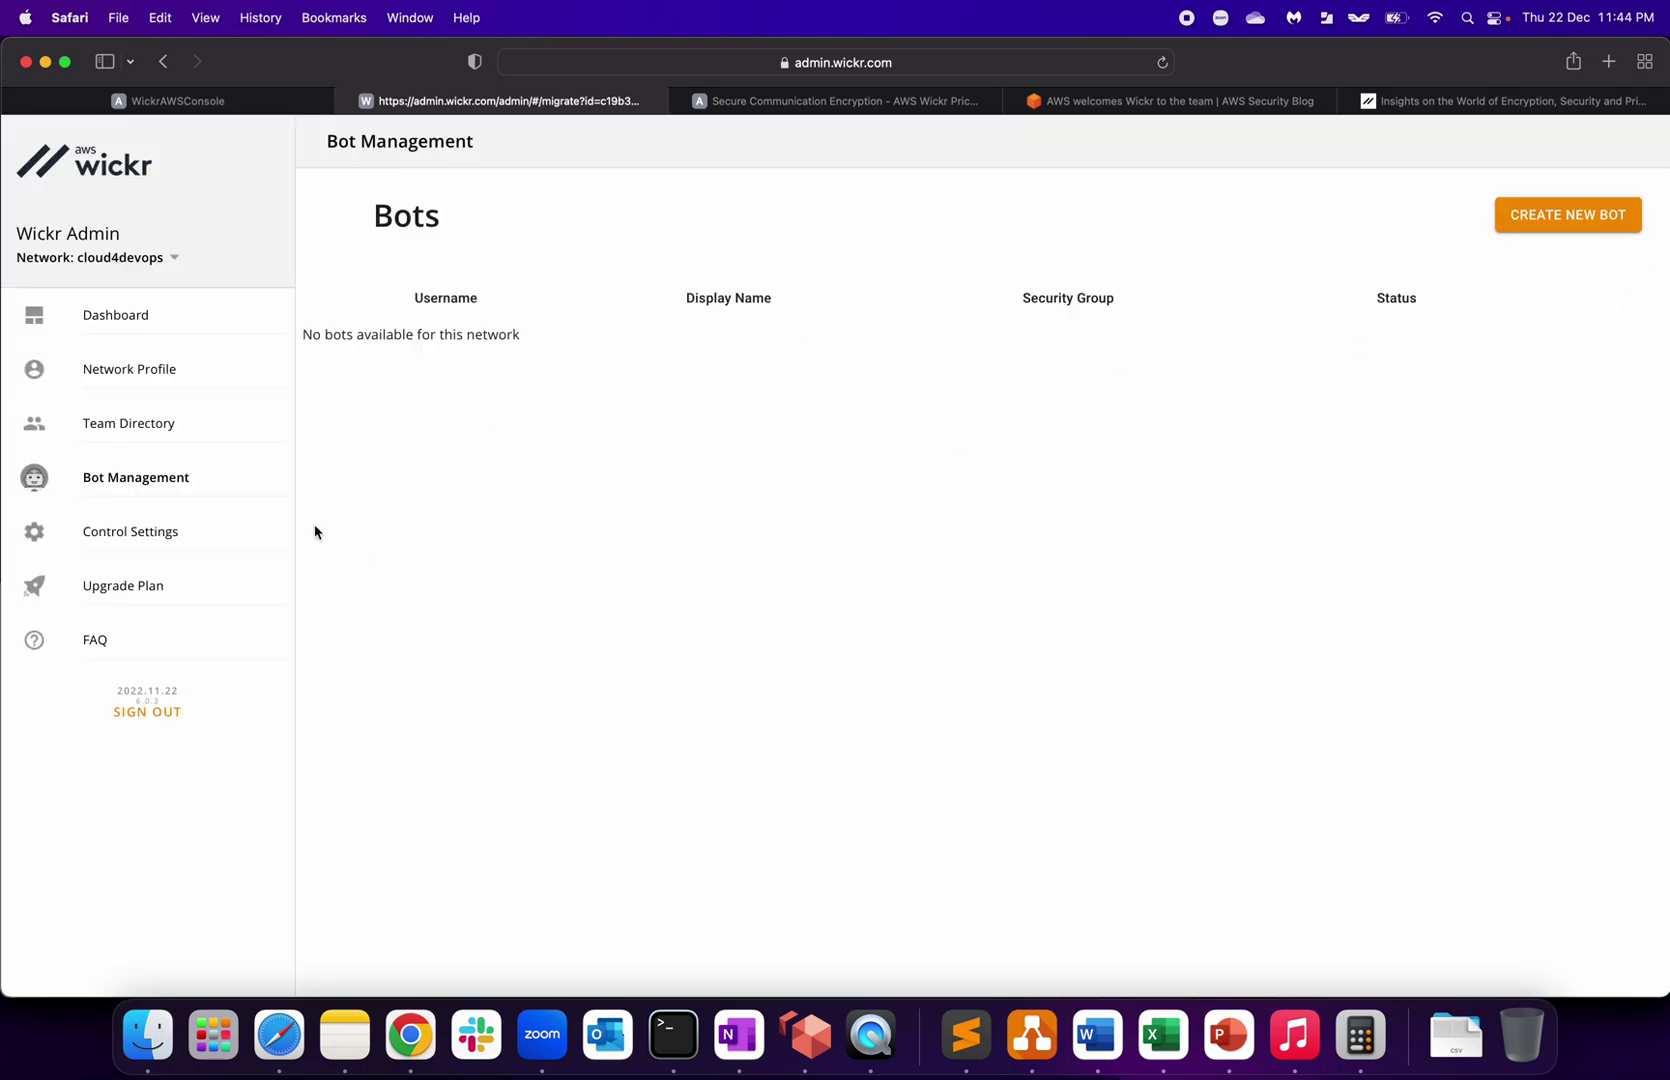
click(140, 541)
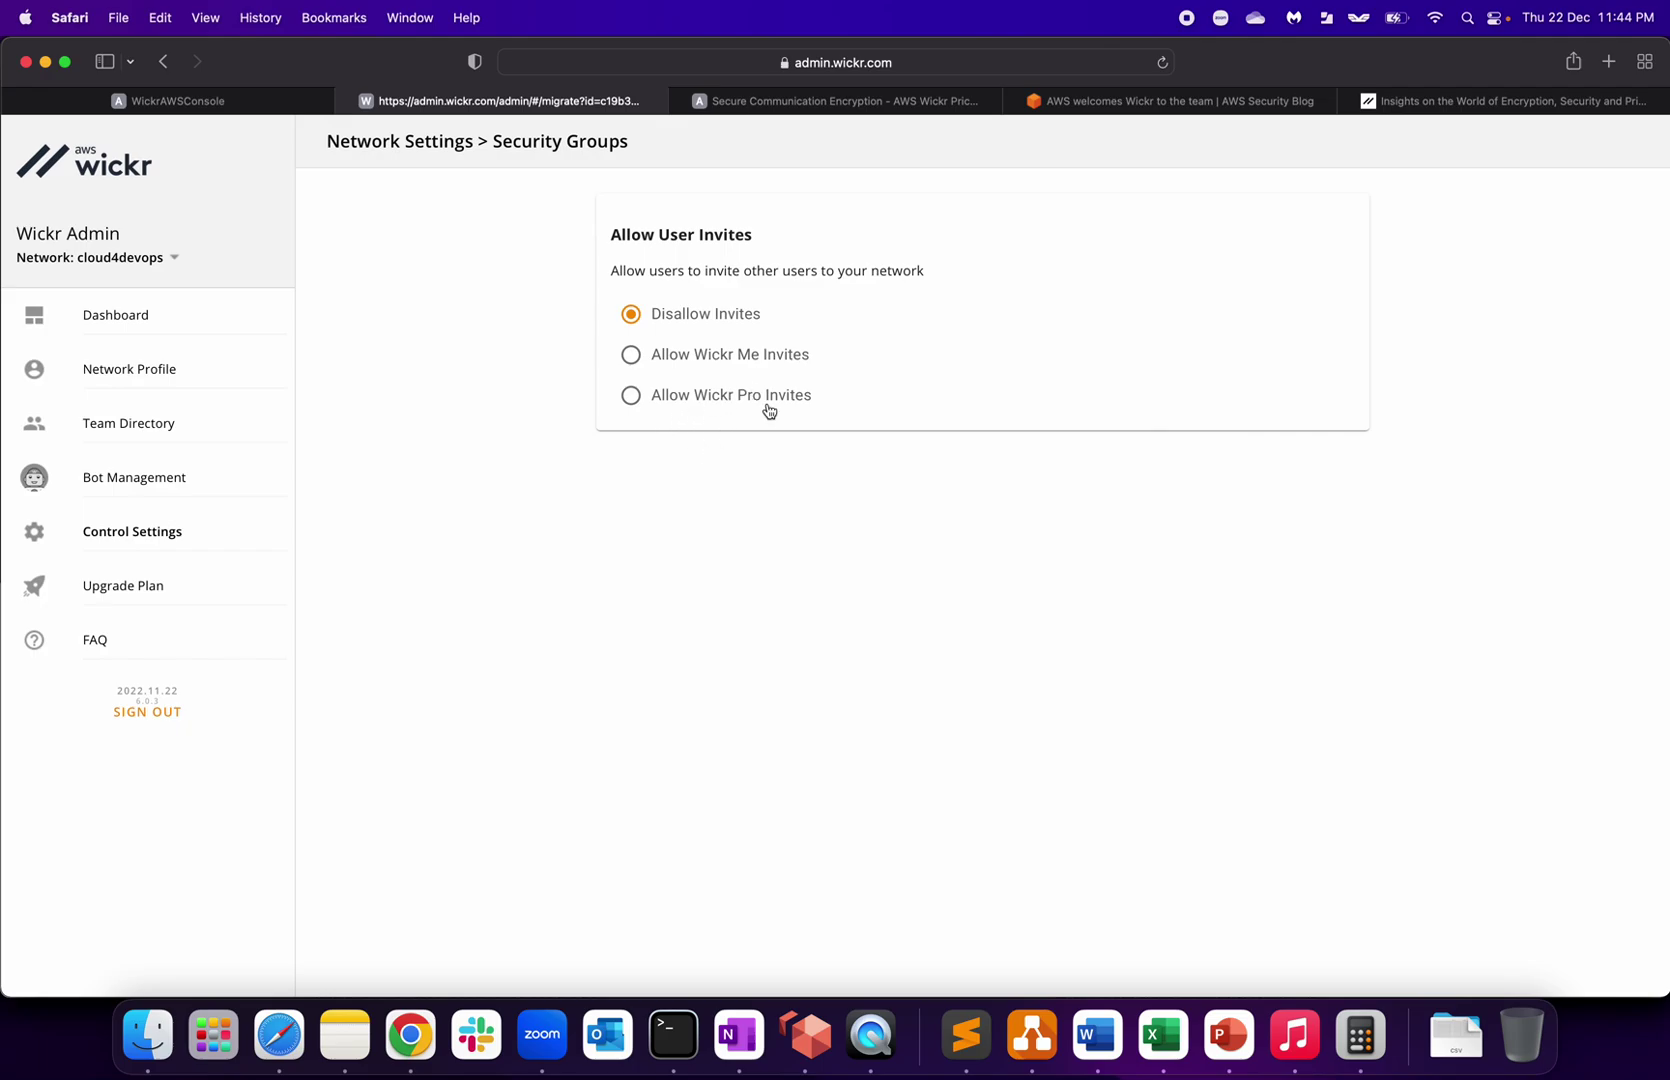
click(100, 640)
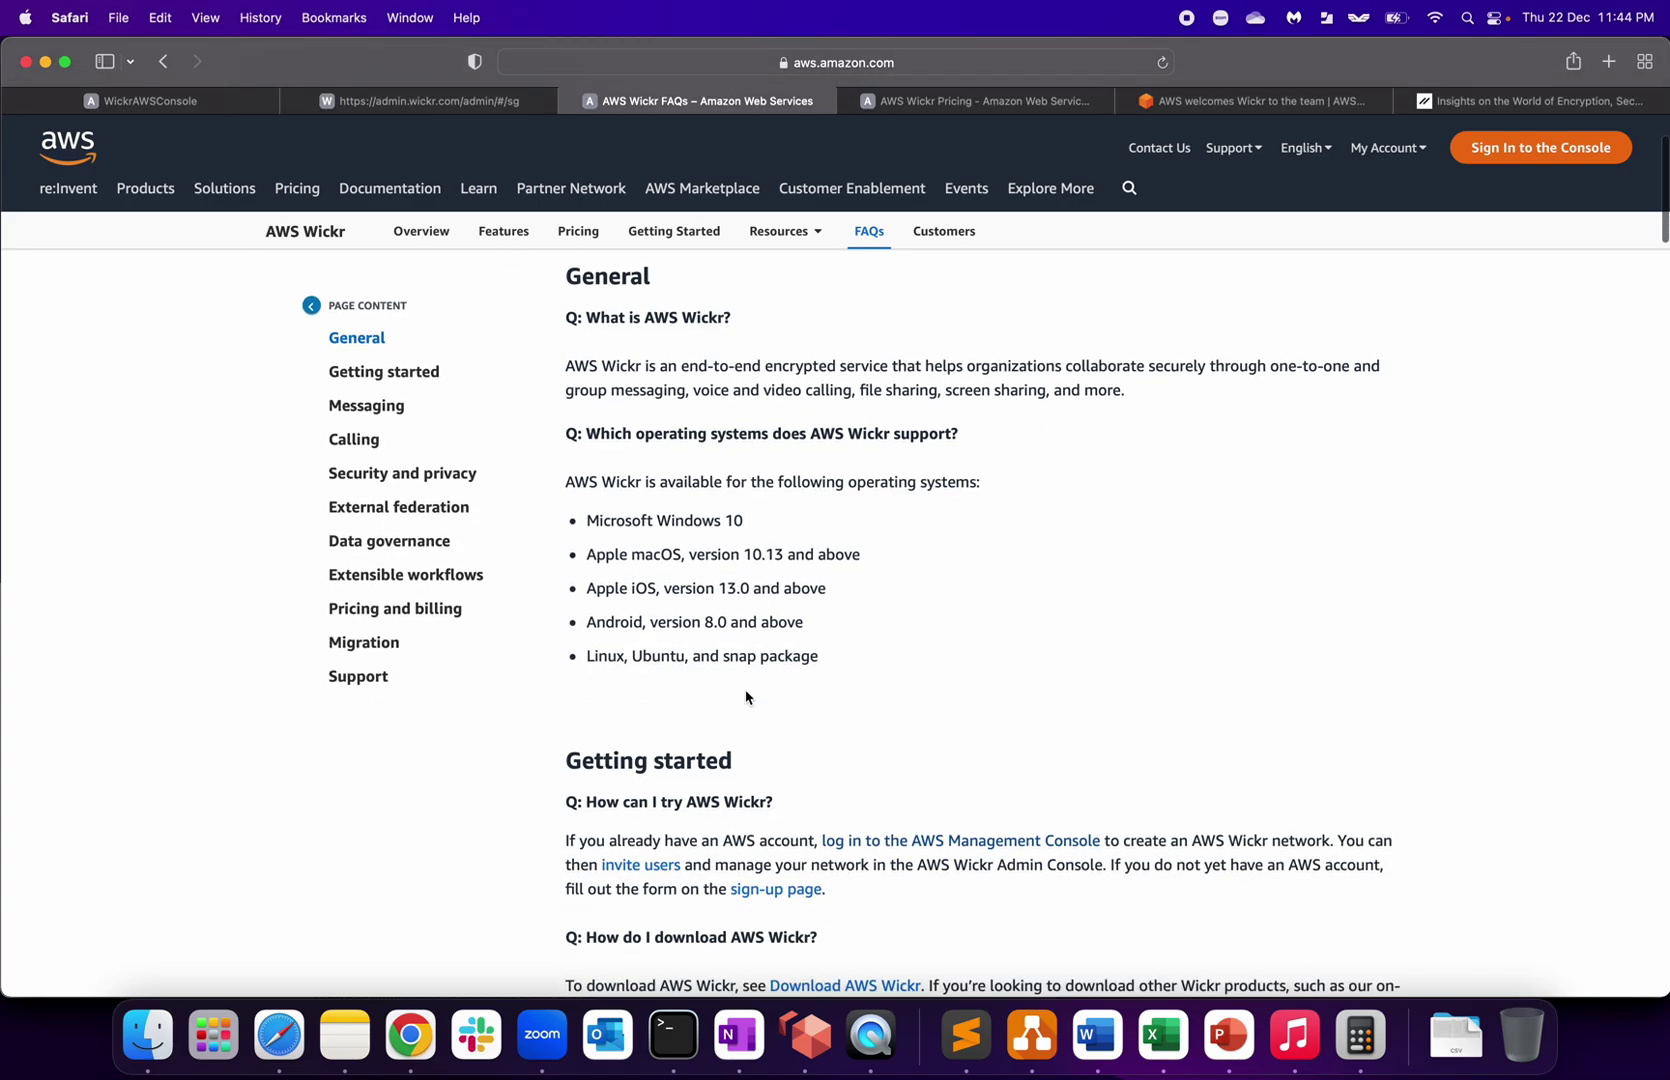
Step: Review the Wickr FAQ's supported operating systems (Windows 10, macOS), then return to the admin console tab
drag(605, 484, 848, 483)
click(850, 483)
drag(590, 521, 787, 522)
click(789, 522)
drag(633, 556, 770, 554)
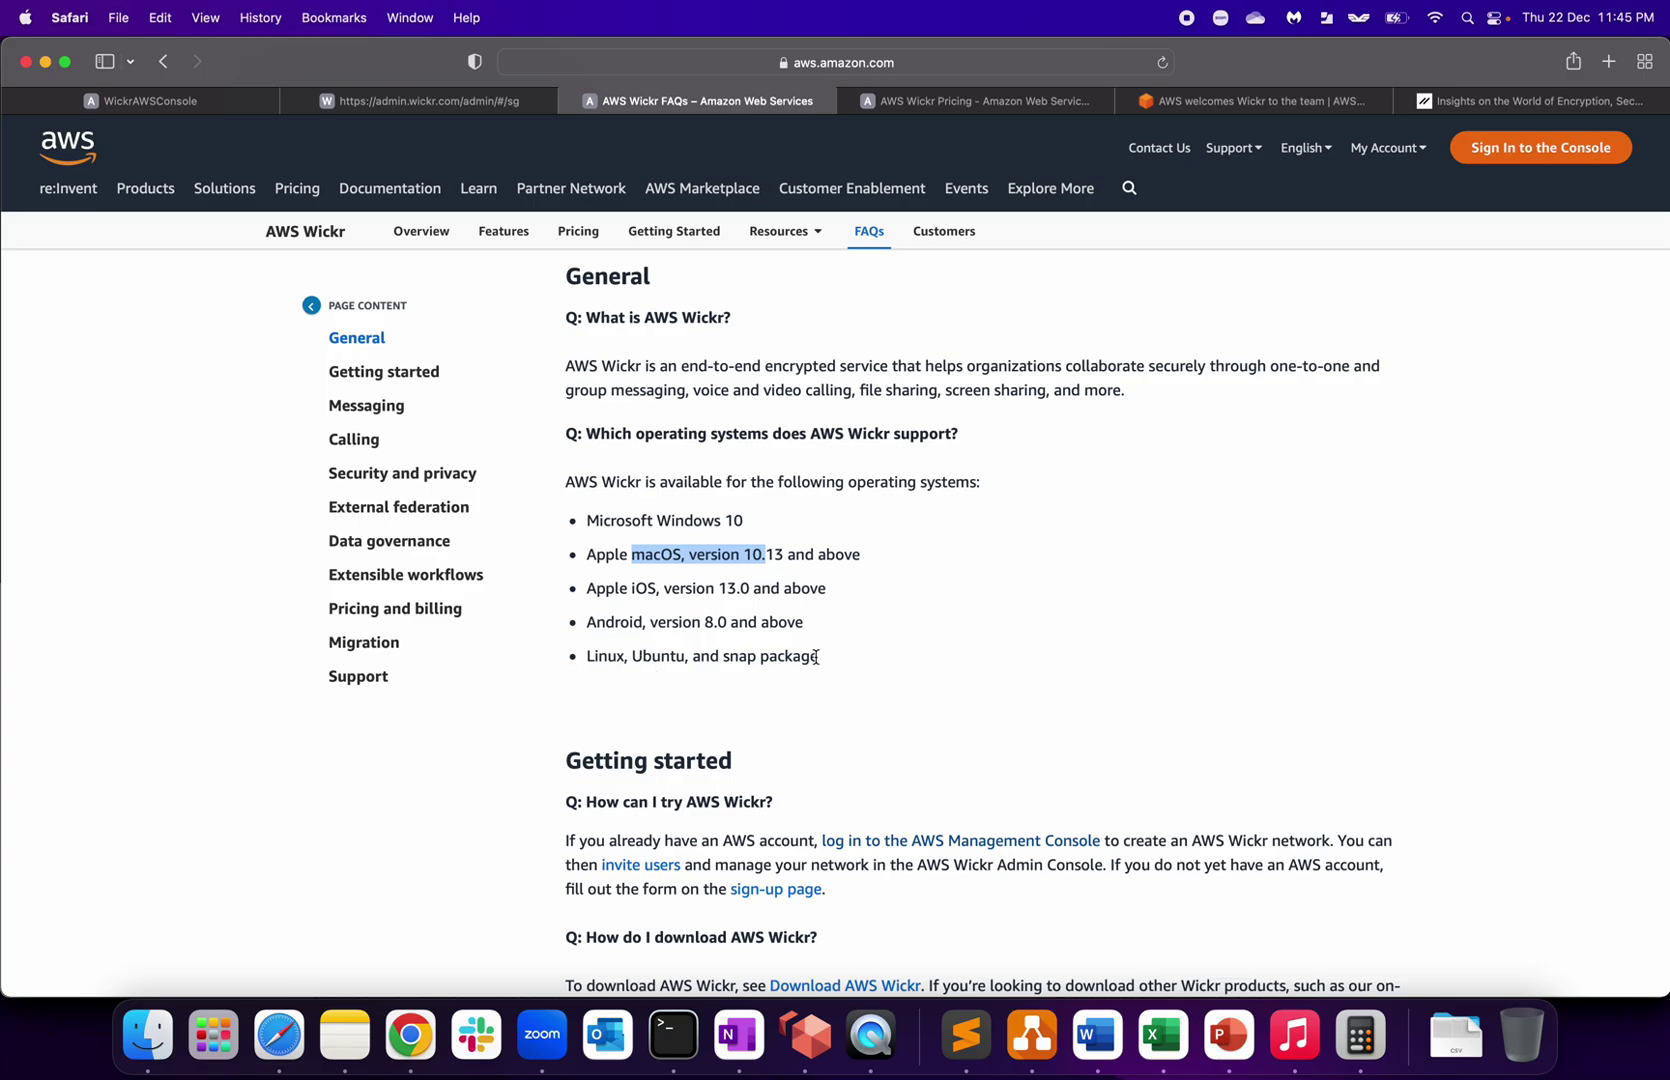
scroll(790, 664, down, 5)
scroll(772, 620, up, 7)
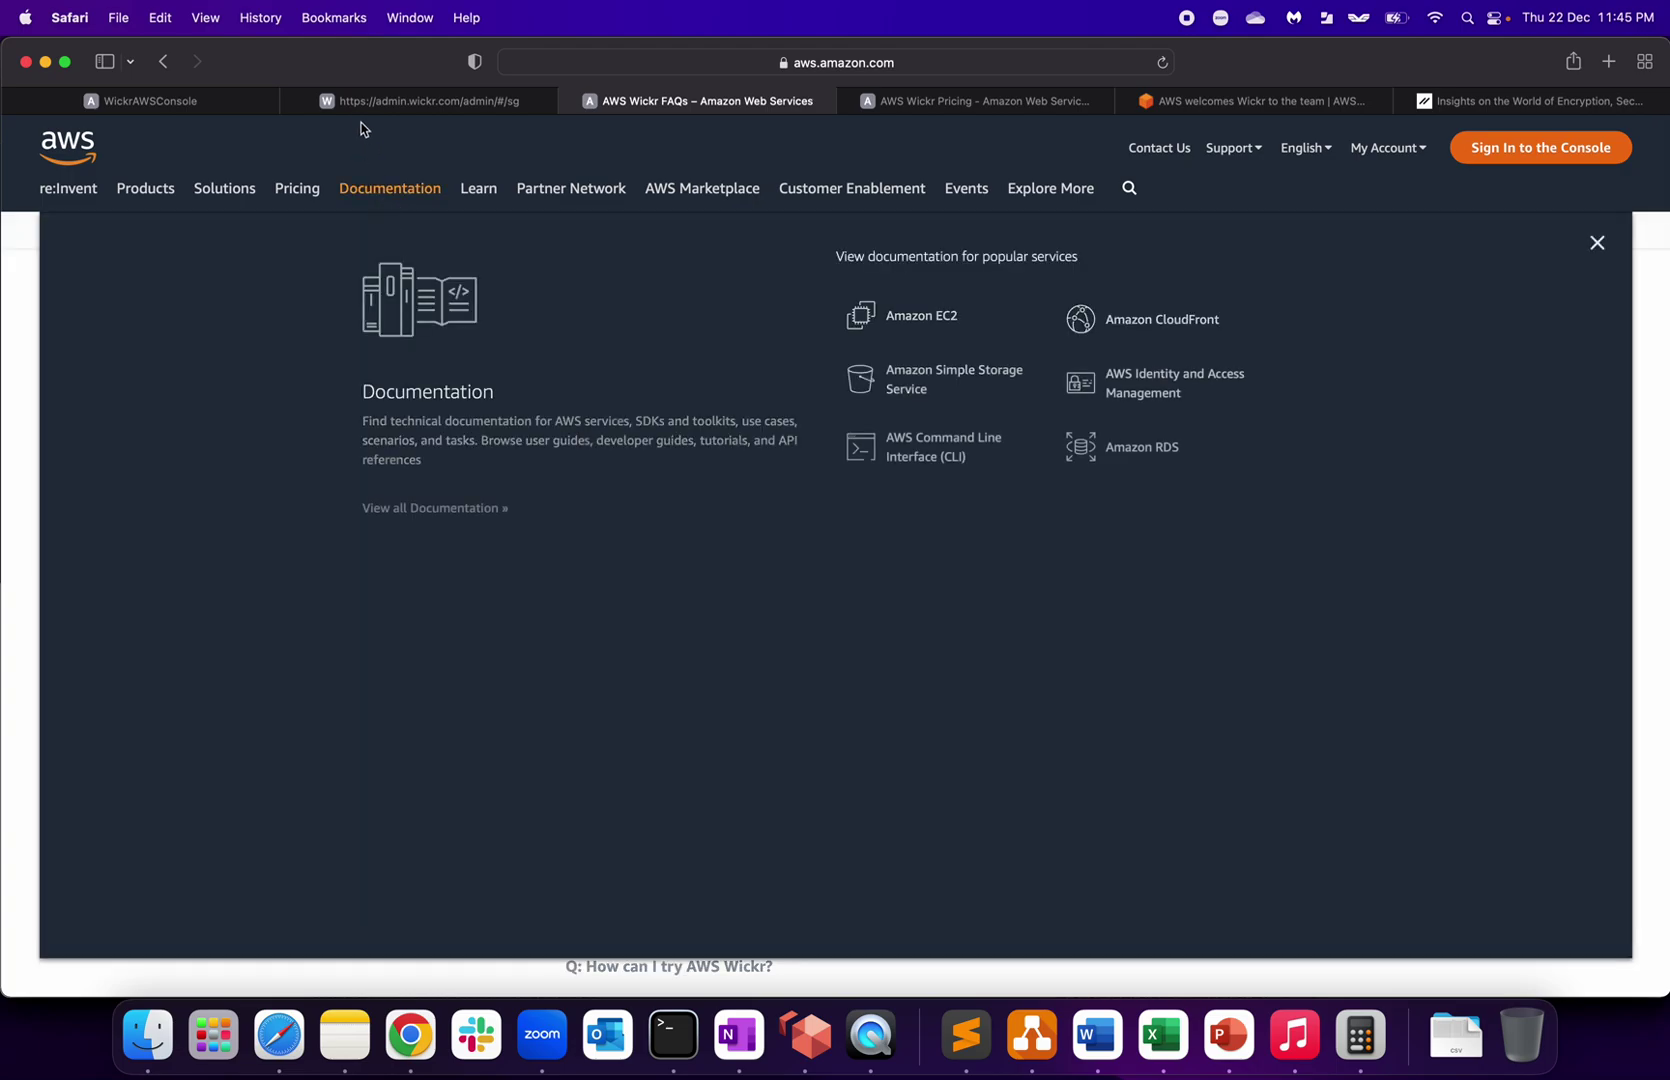
click(363, 103)
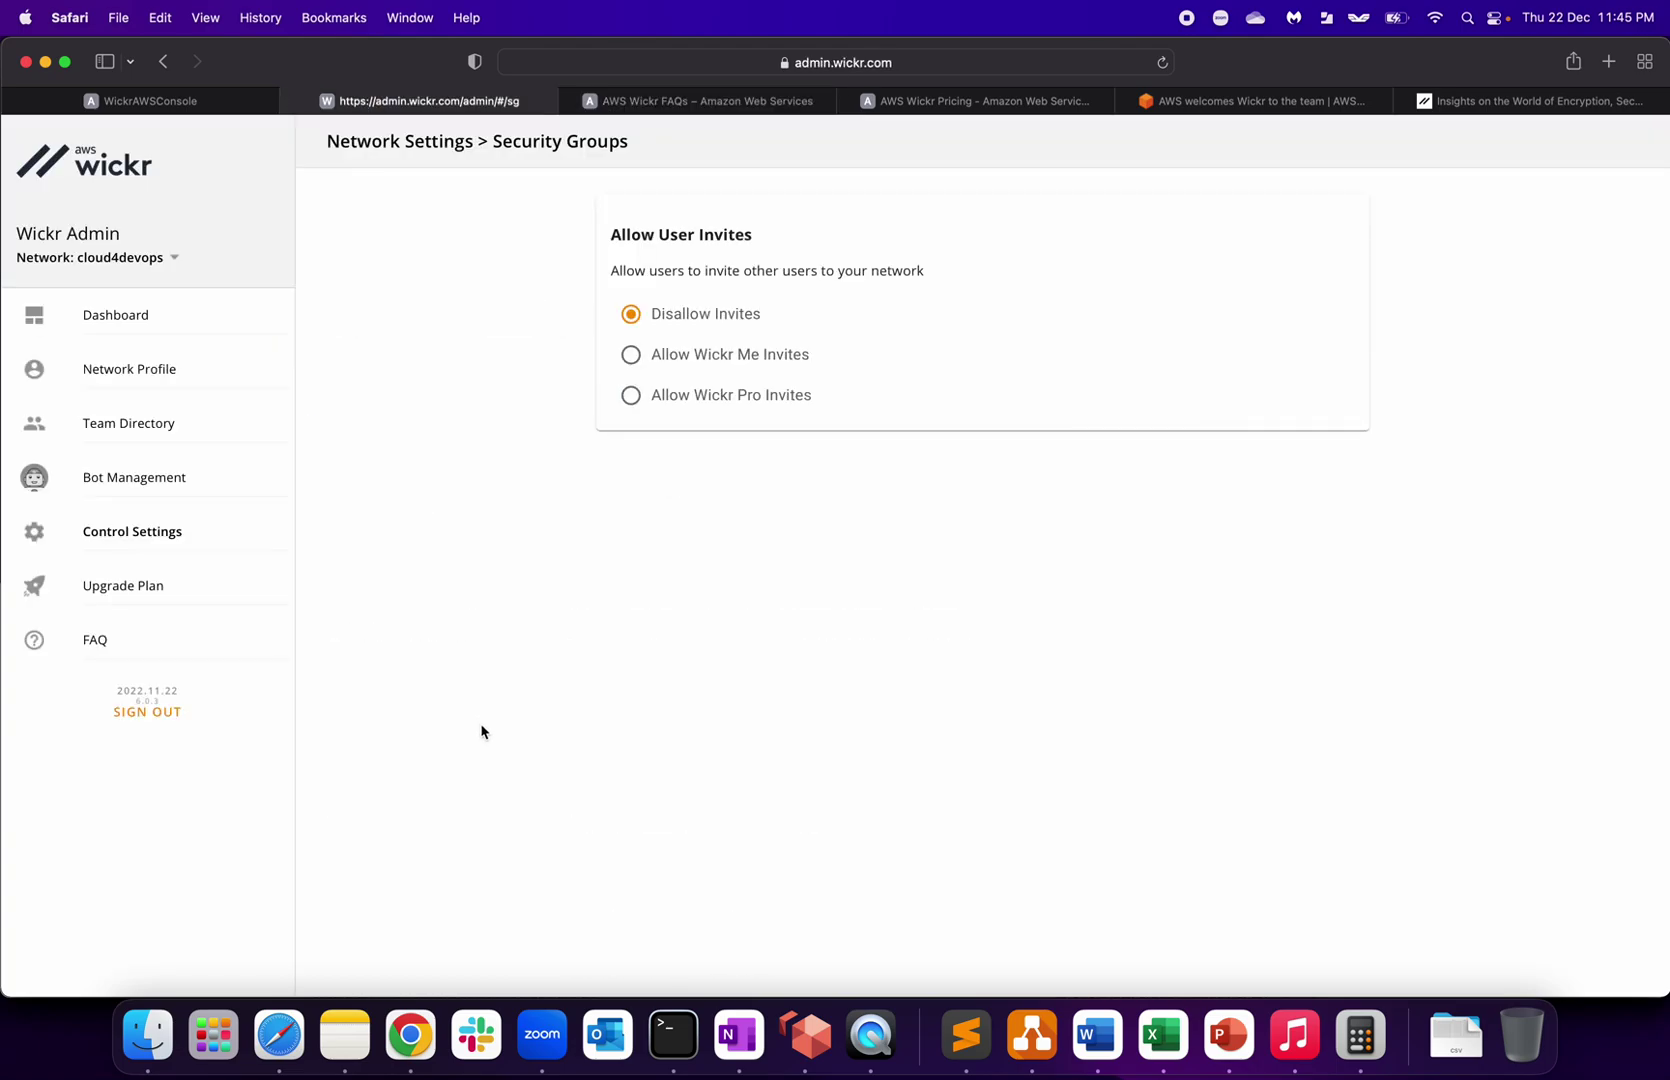
Step: Go from the network dashboard to the Team Directory and start adding a new user
click(127, 316)
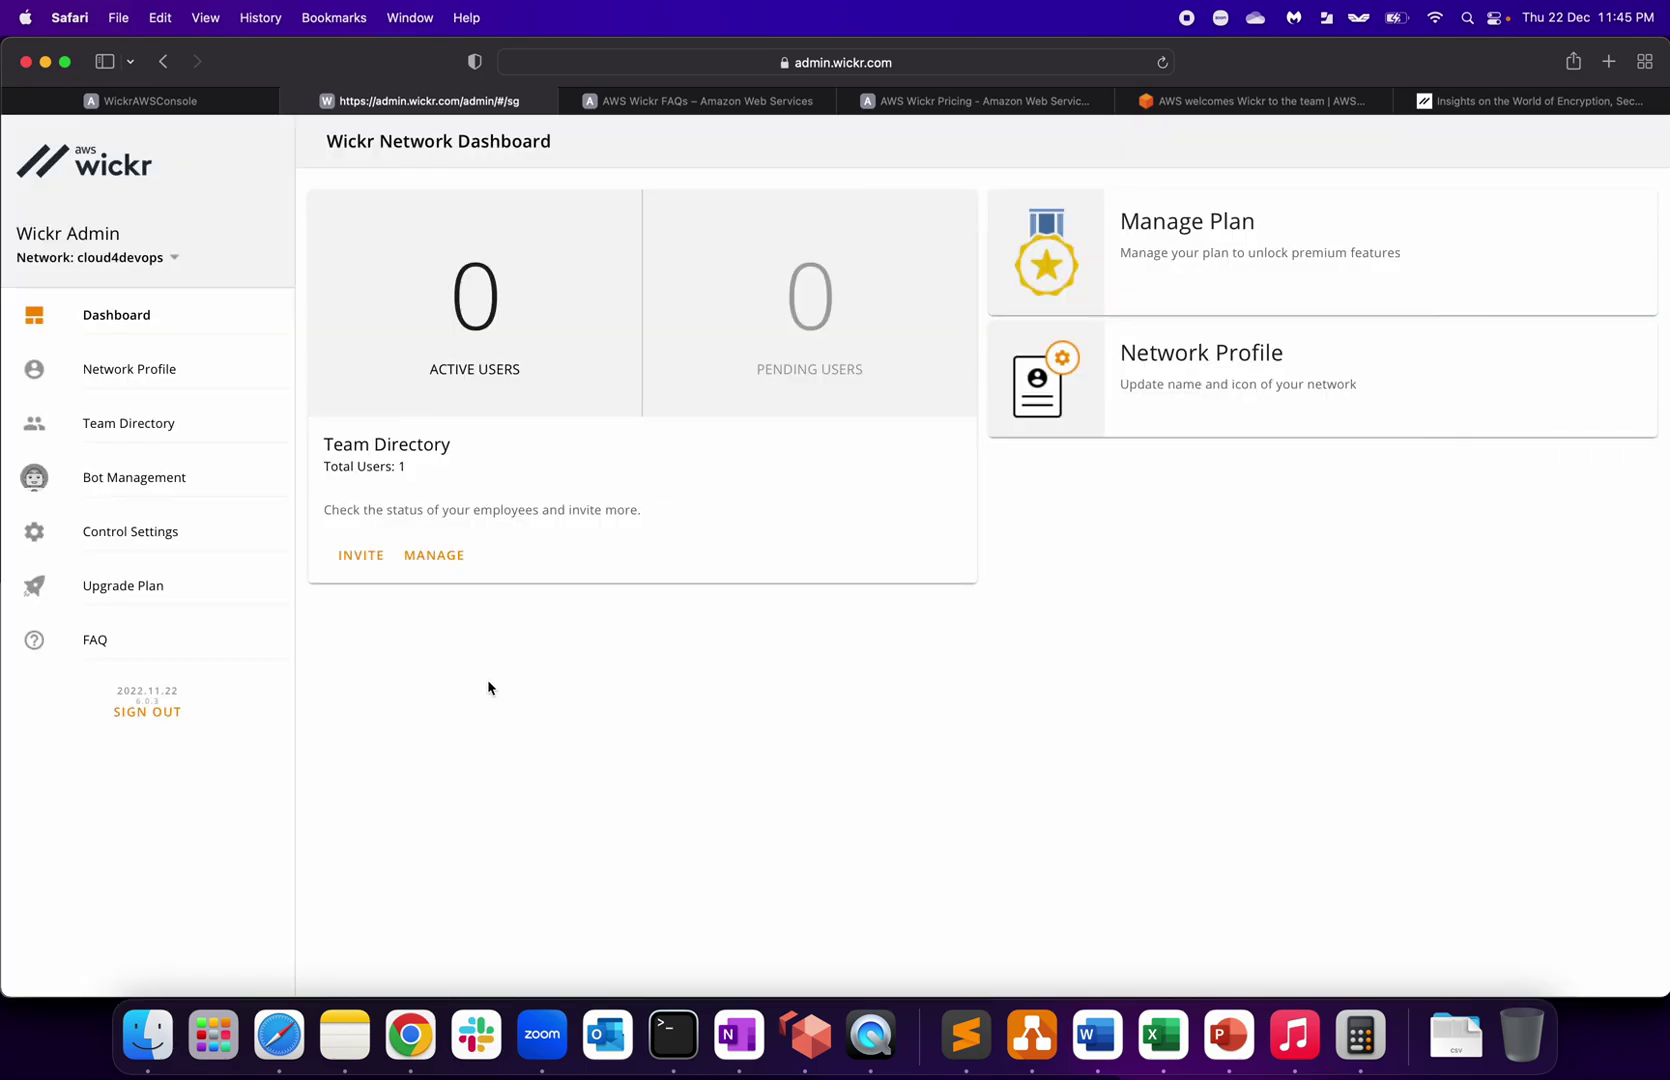
click(155, 366)
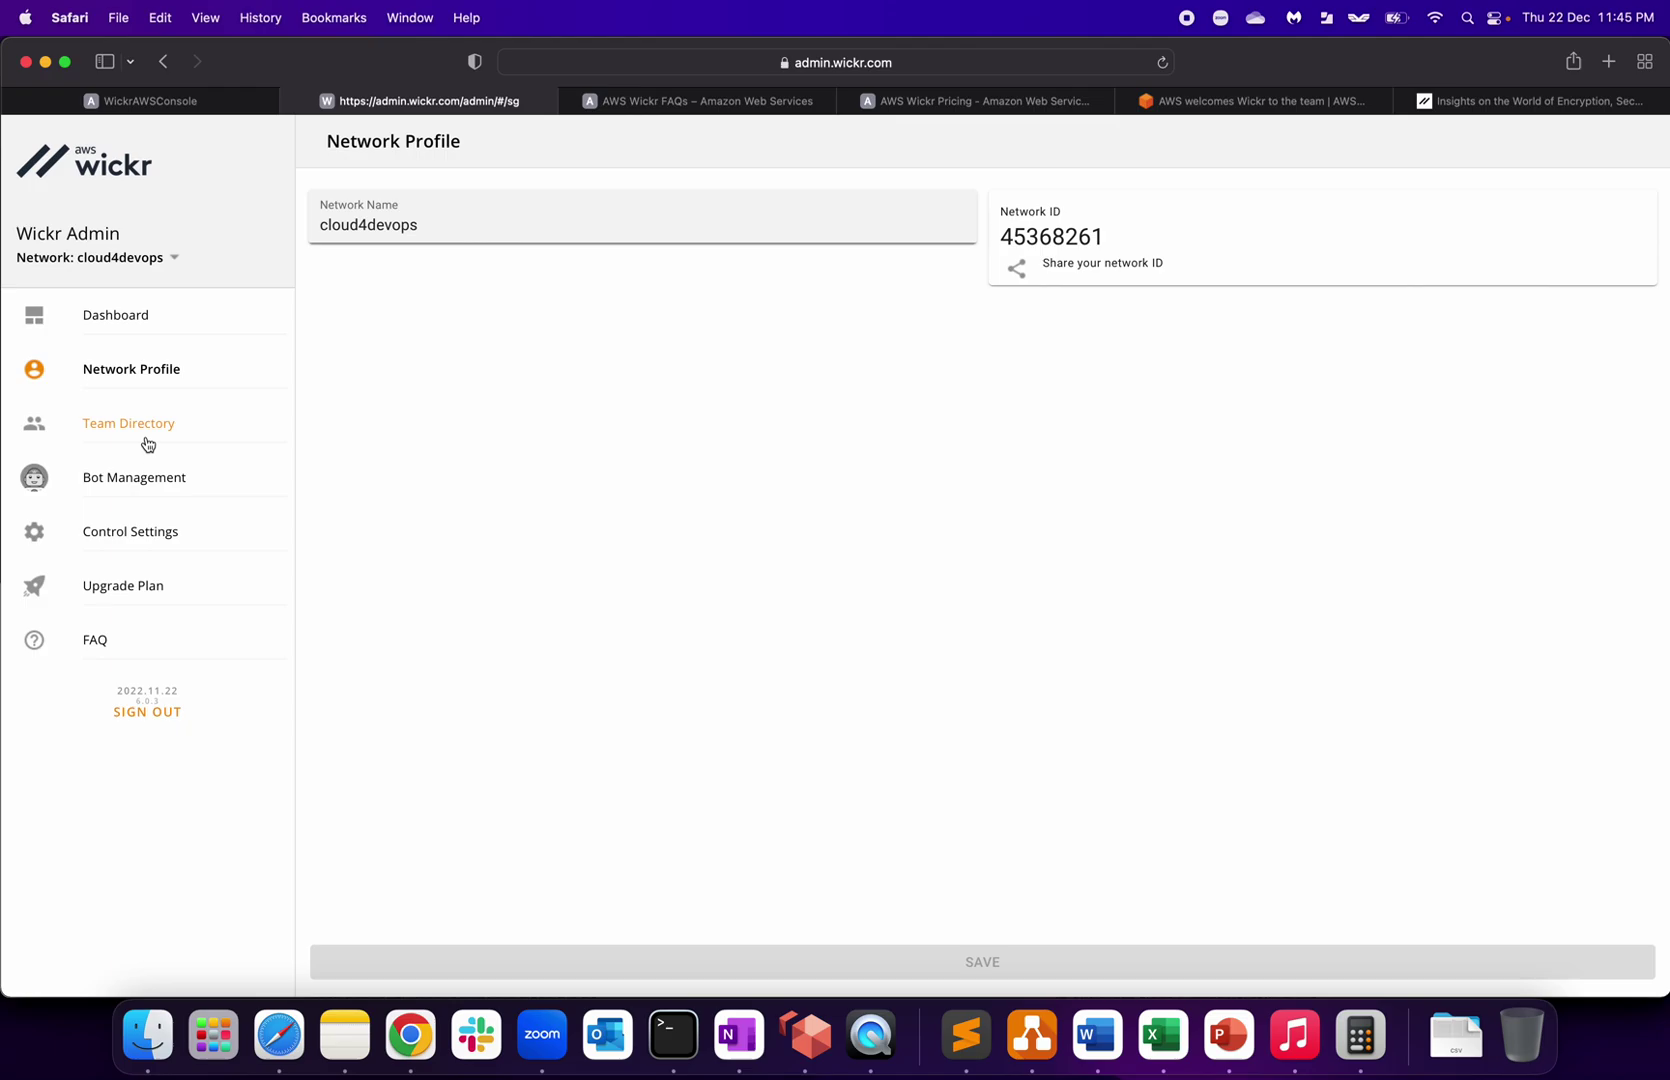
click(147, 440)
click(1290, 222)
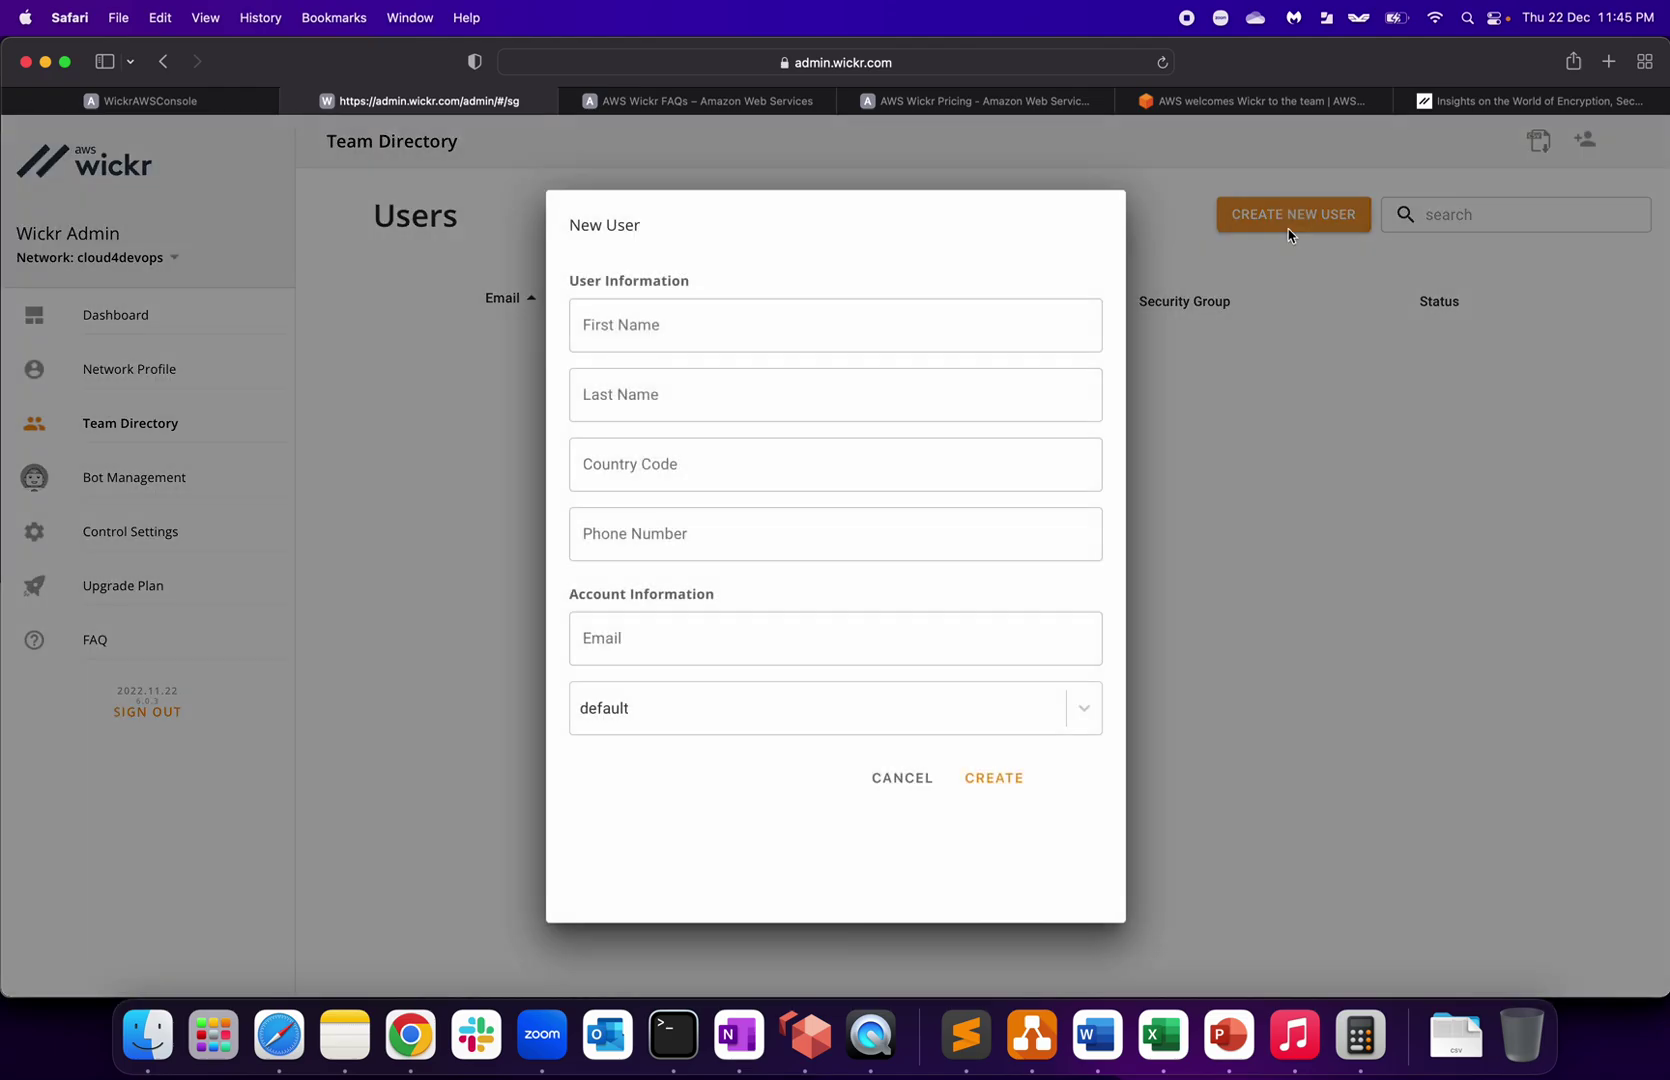
click(677, 318)
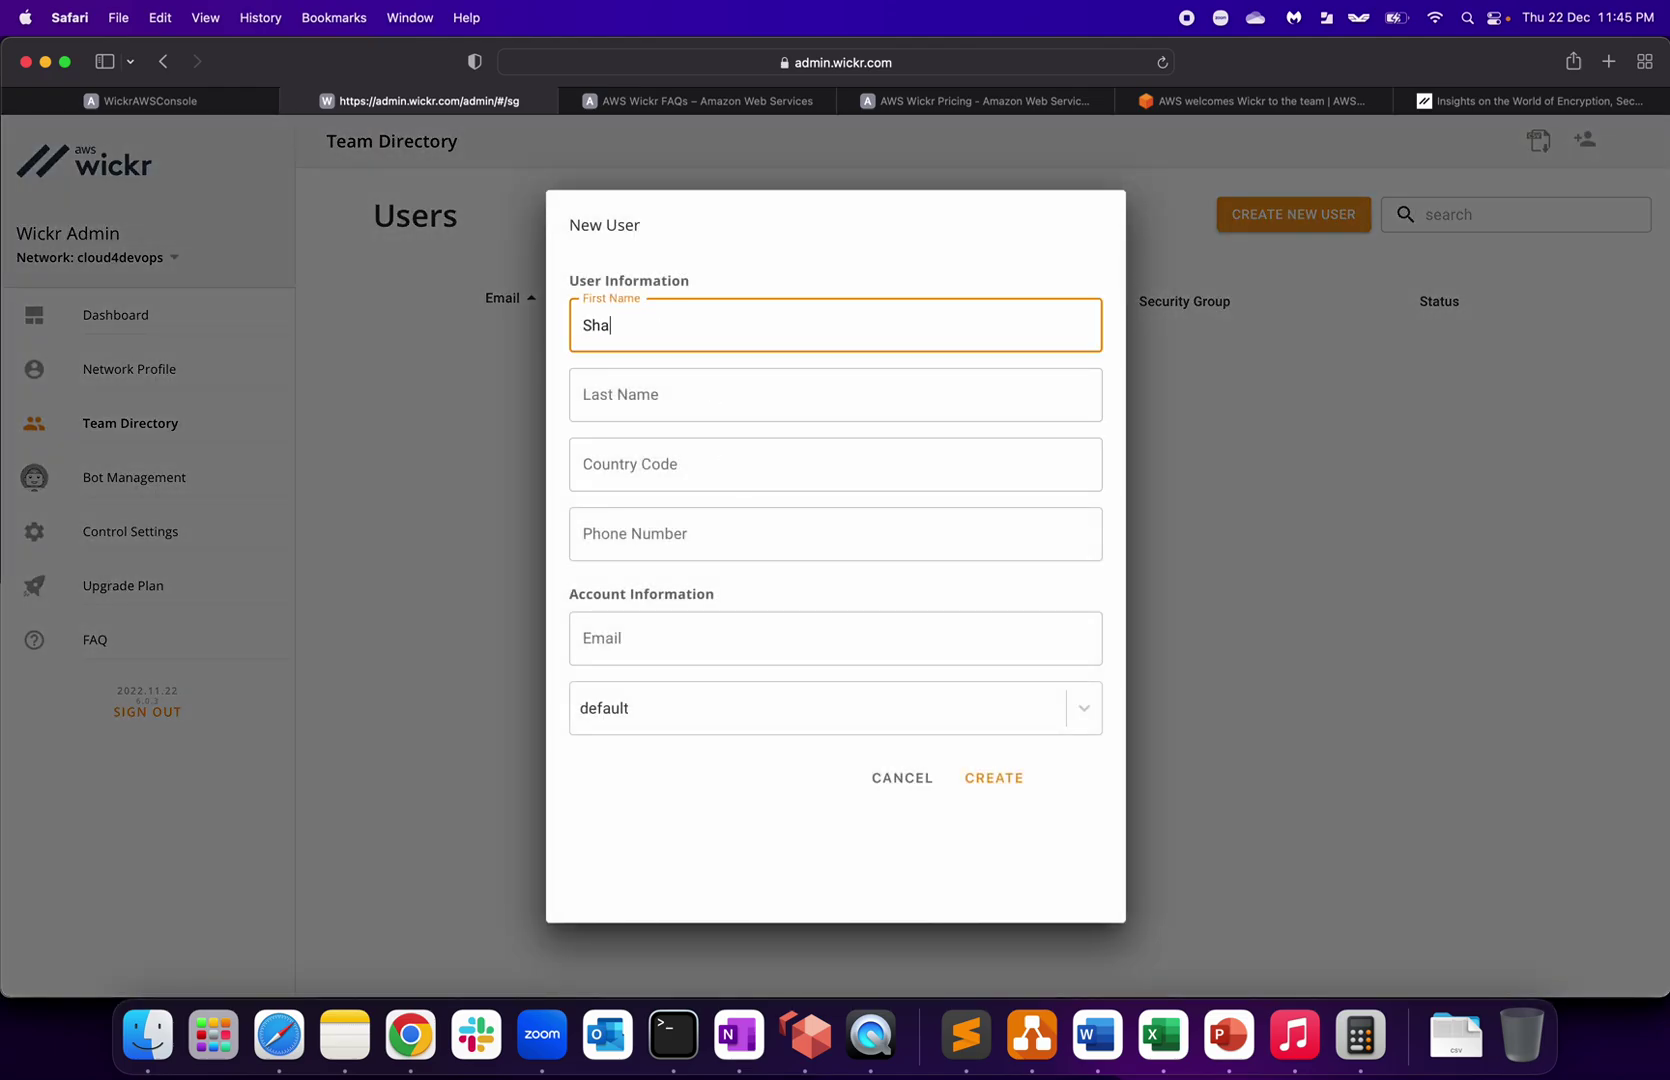
Step: Enter the new user's first and last name, country code 91 and phone number
key(Tab)
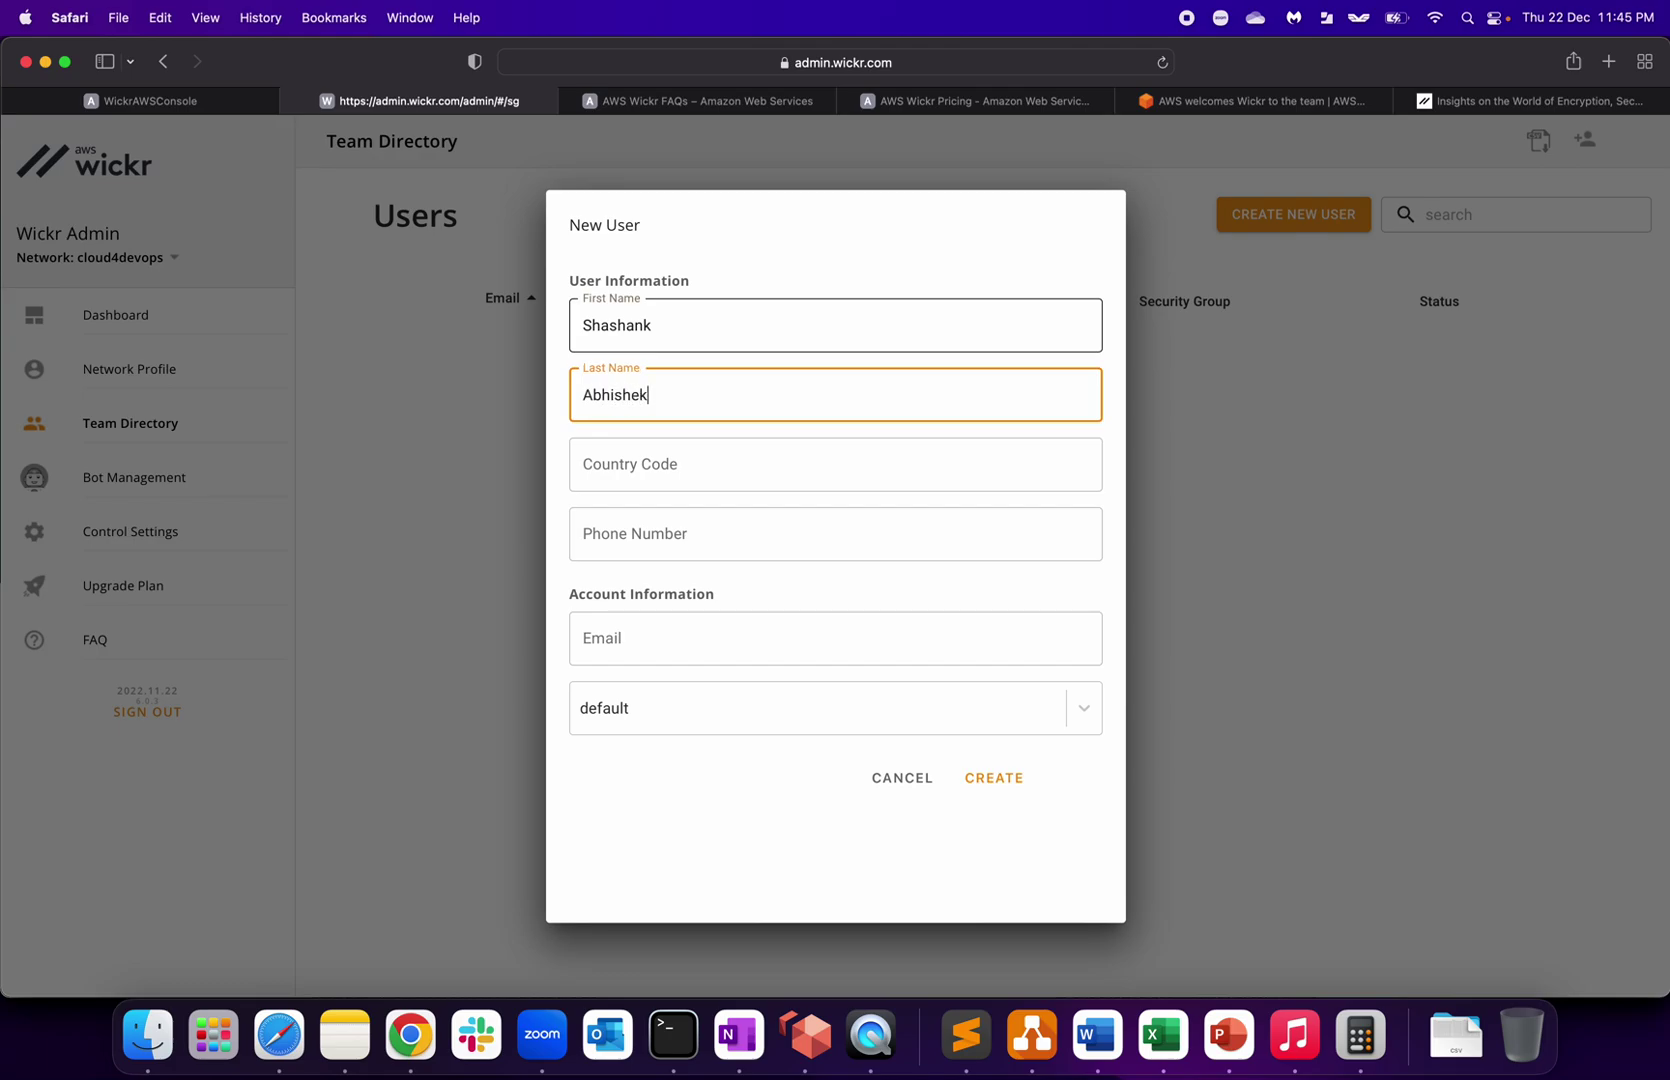
key(Tab)
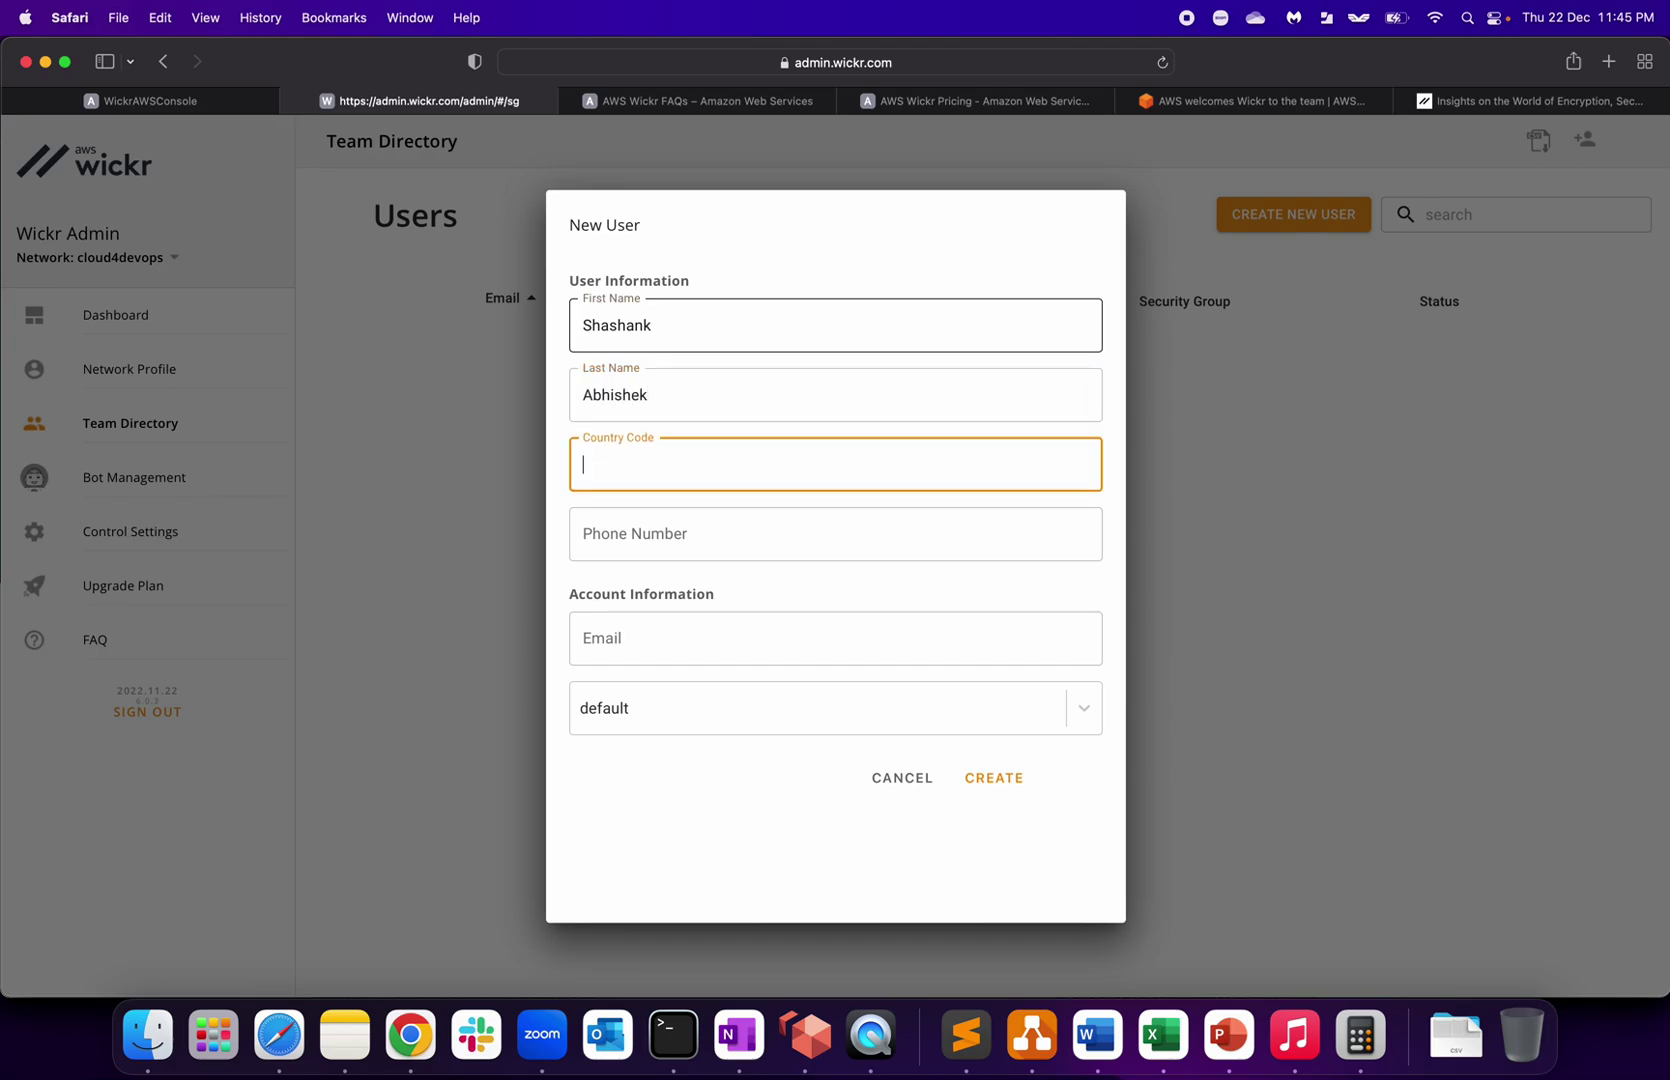
click(661, 528)
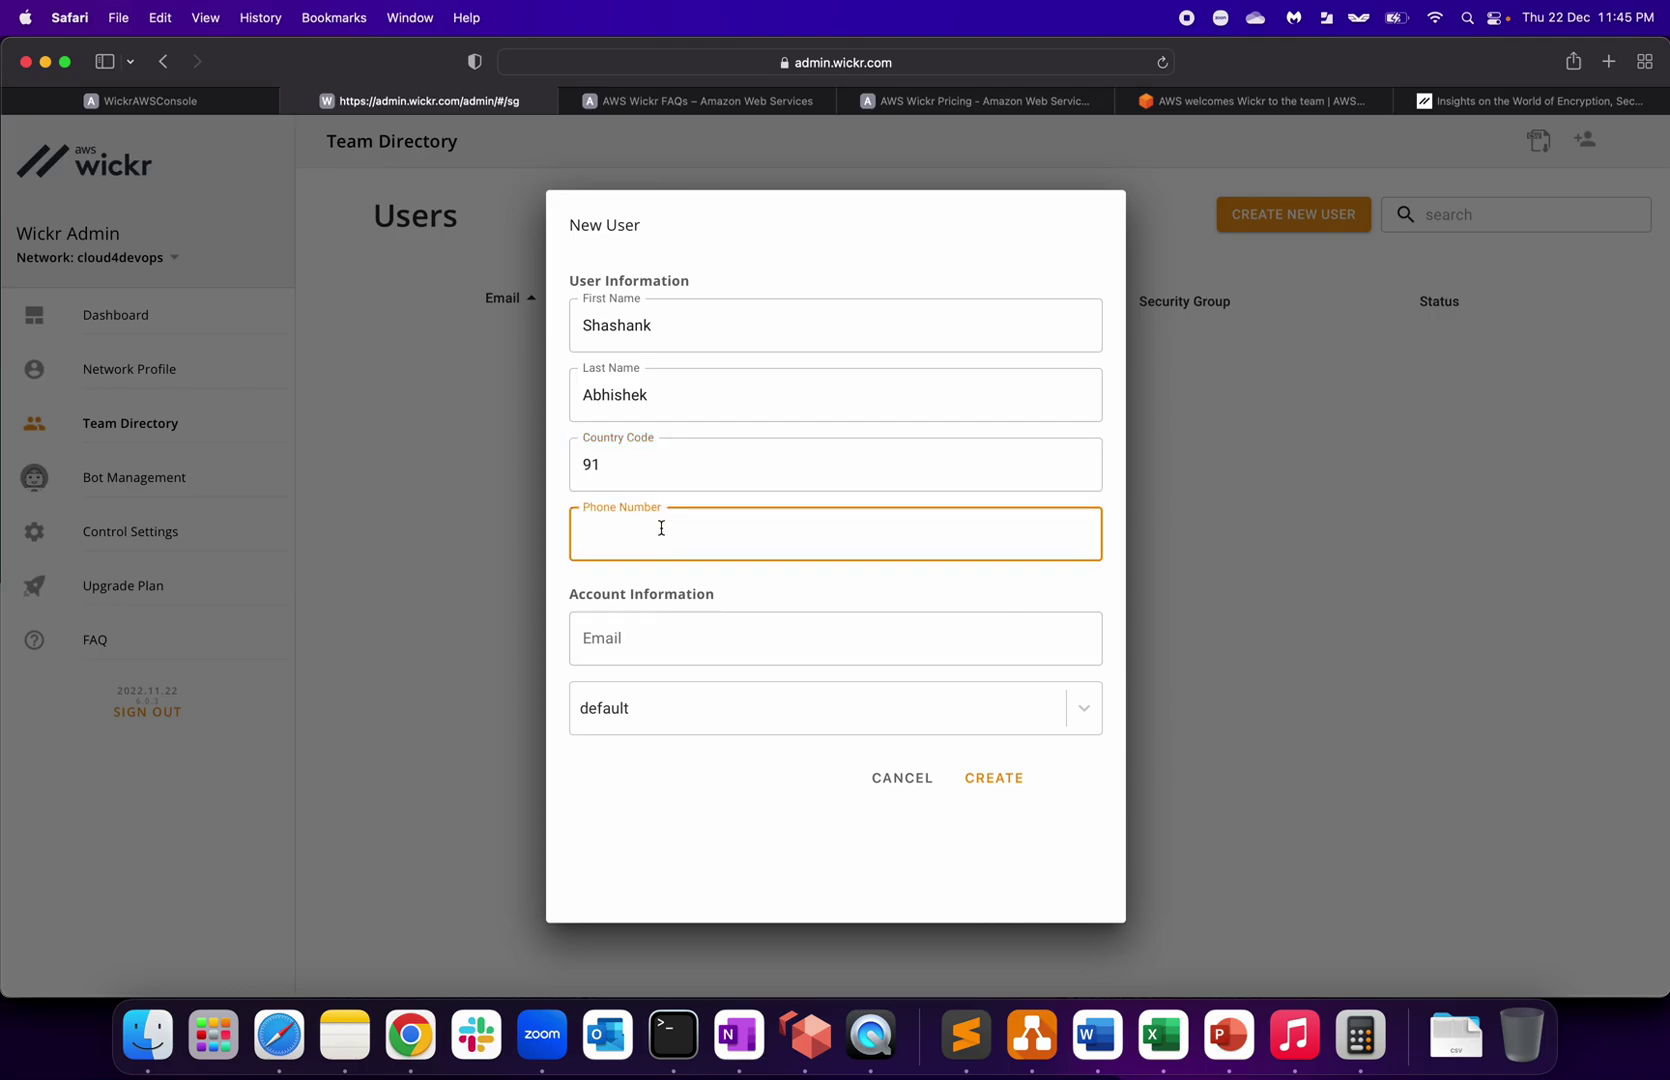
Step: Fill in the user's e-mail, keep the default security group, and create the user
click(643, 632)
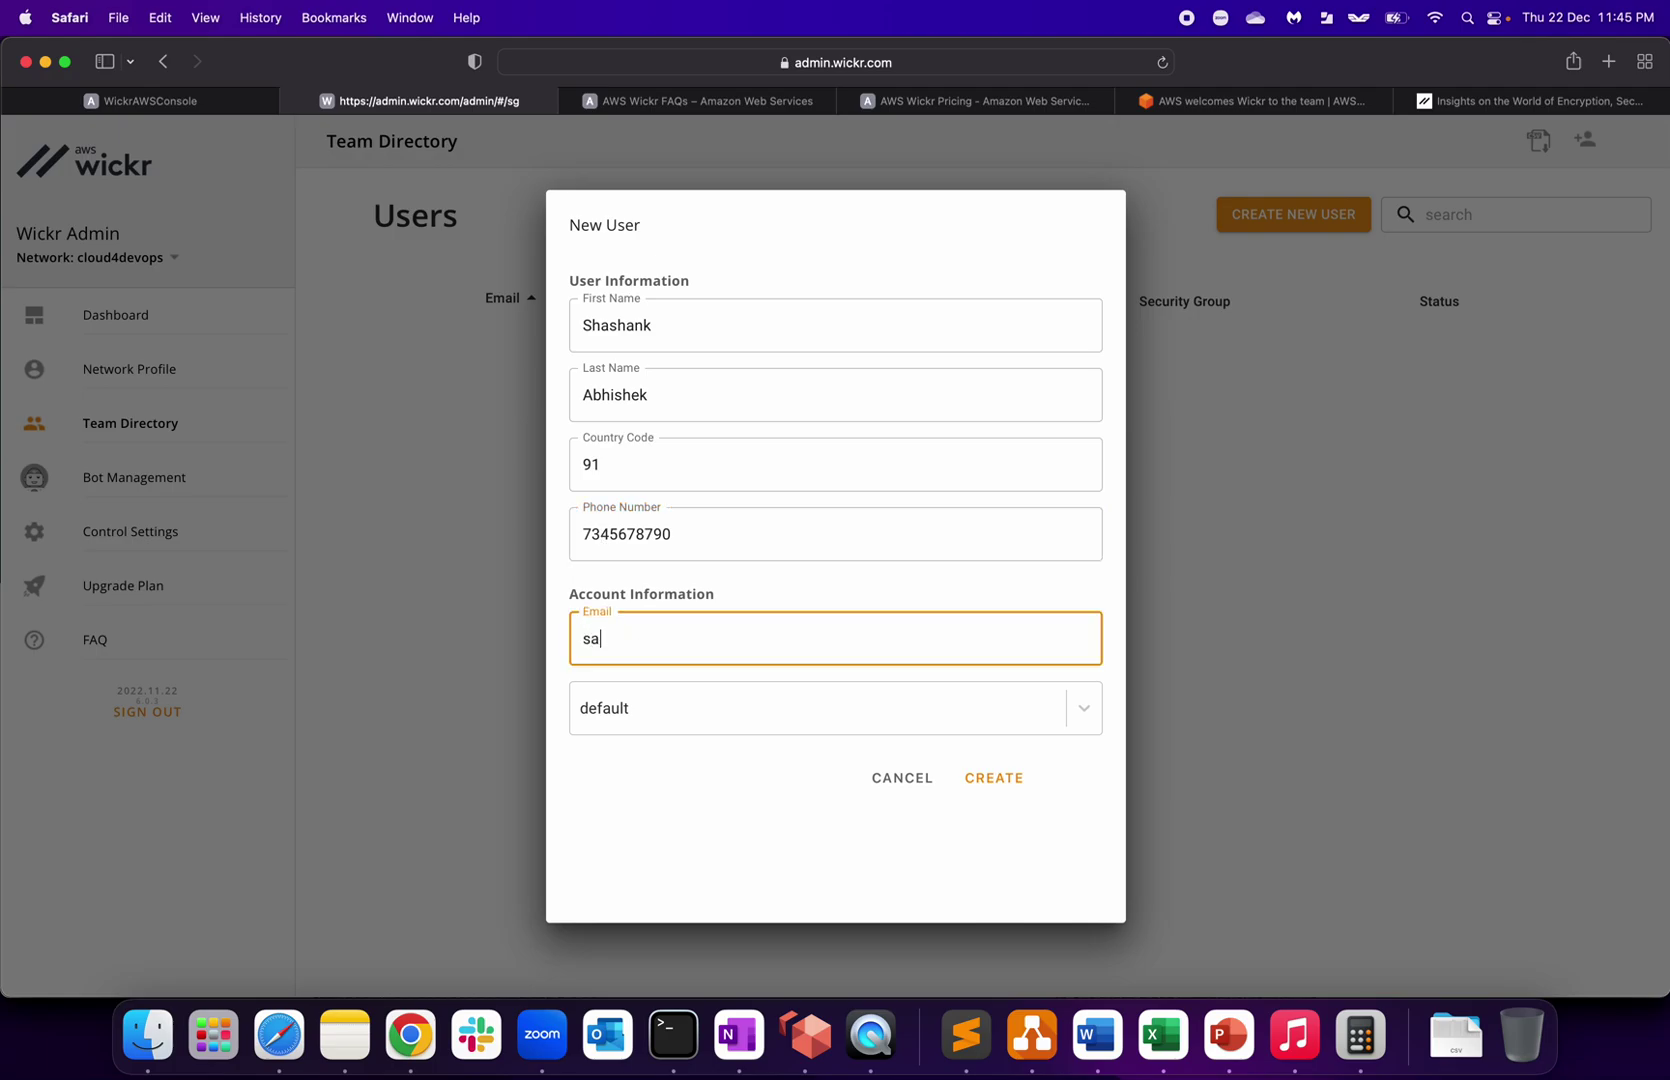
click(731, 690)
click(701, 693)
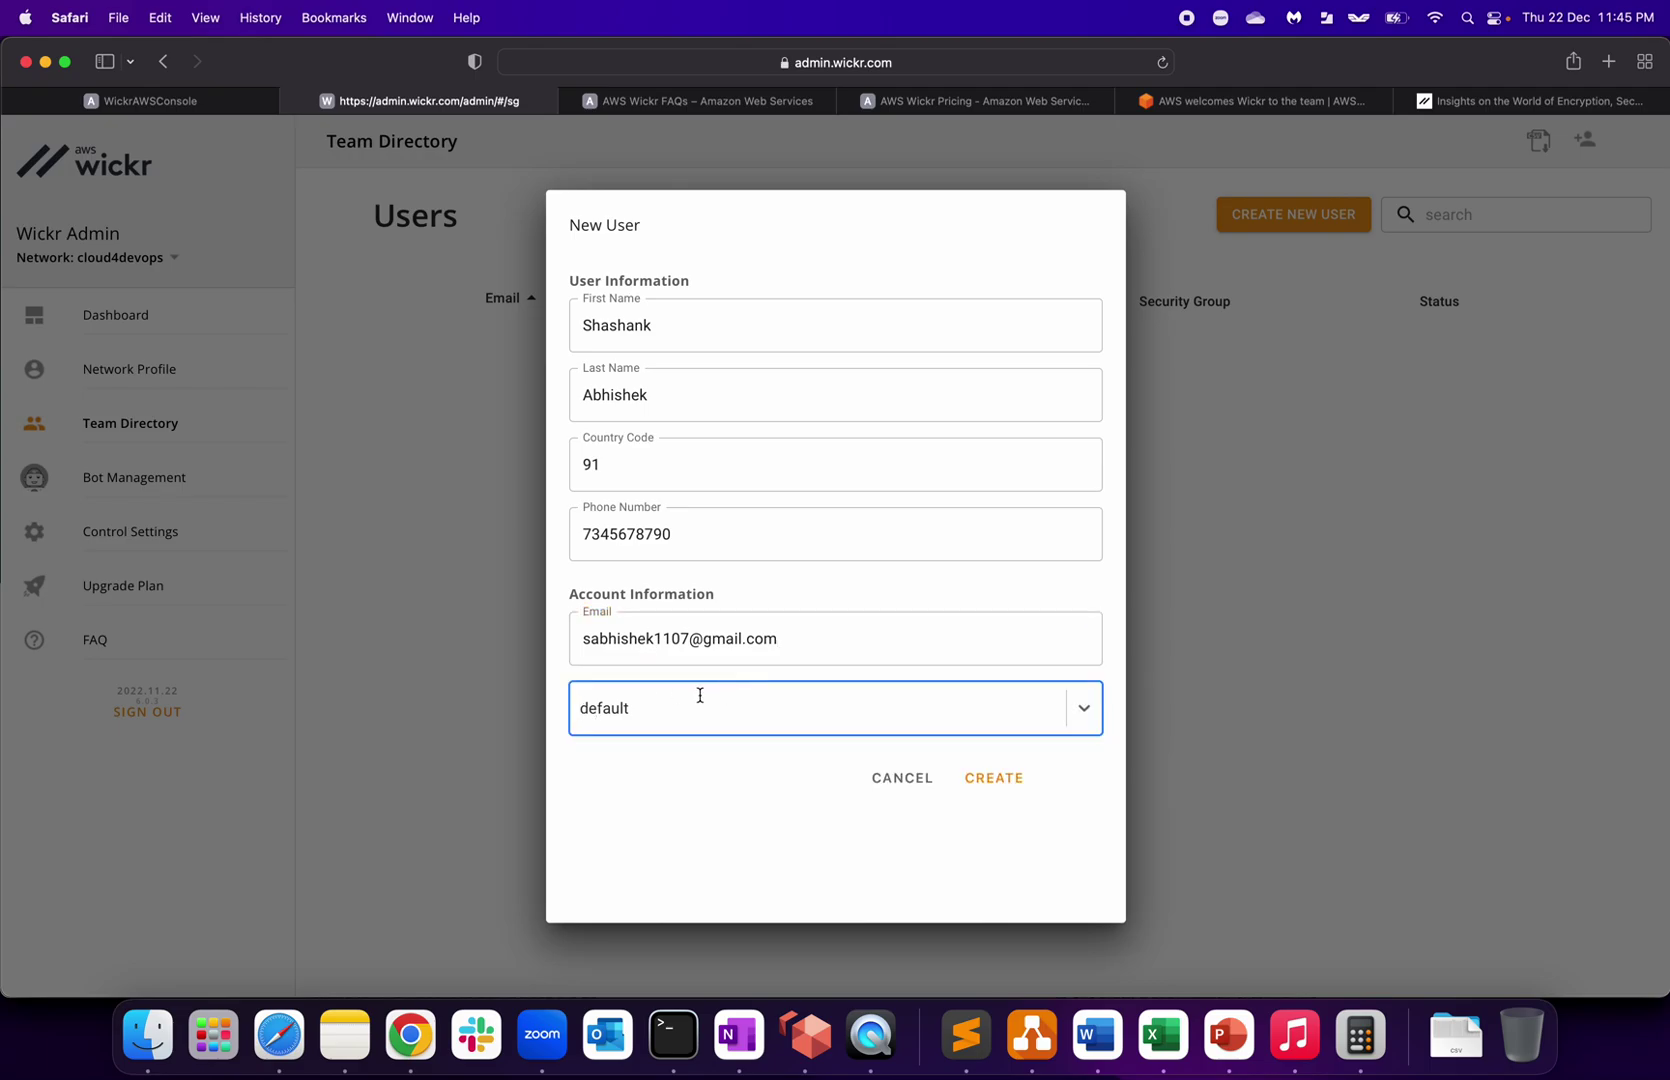
click(1005, 784)
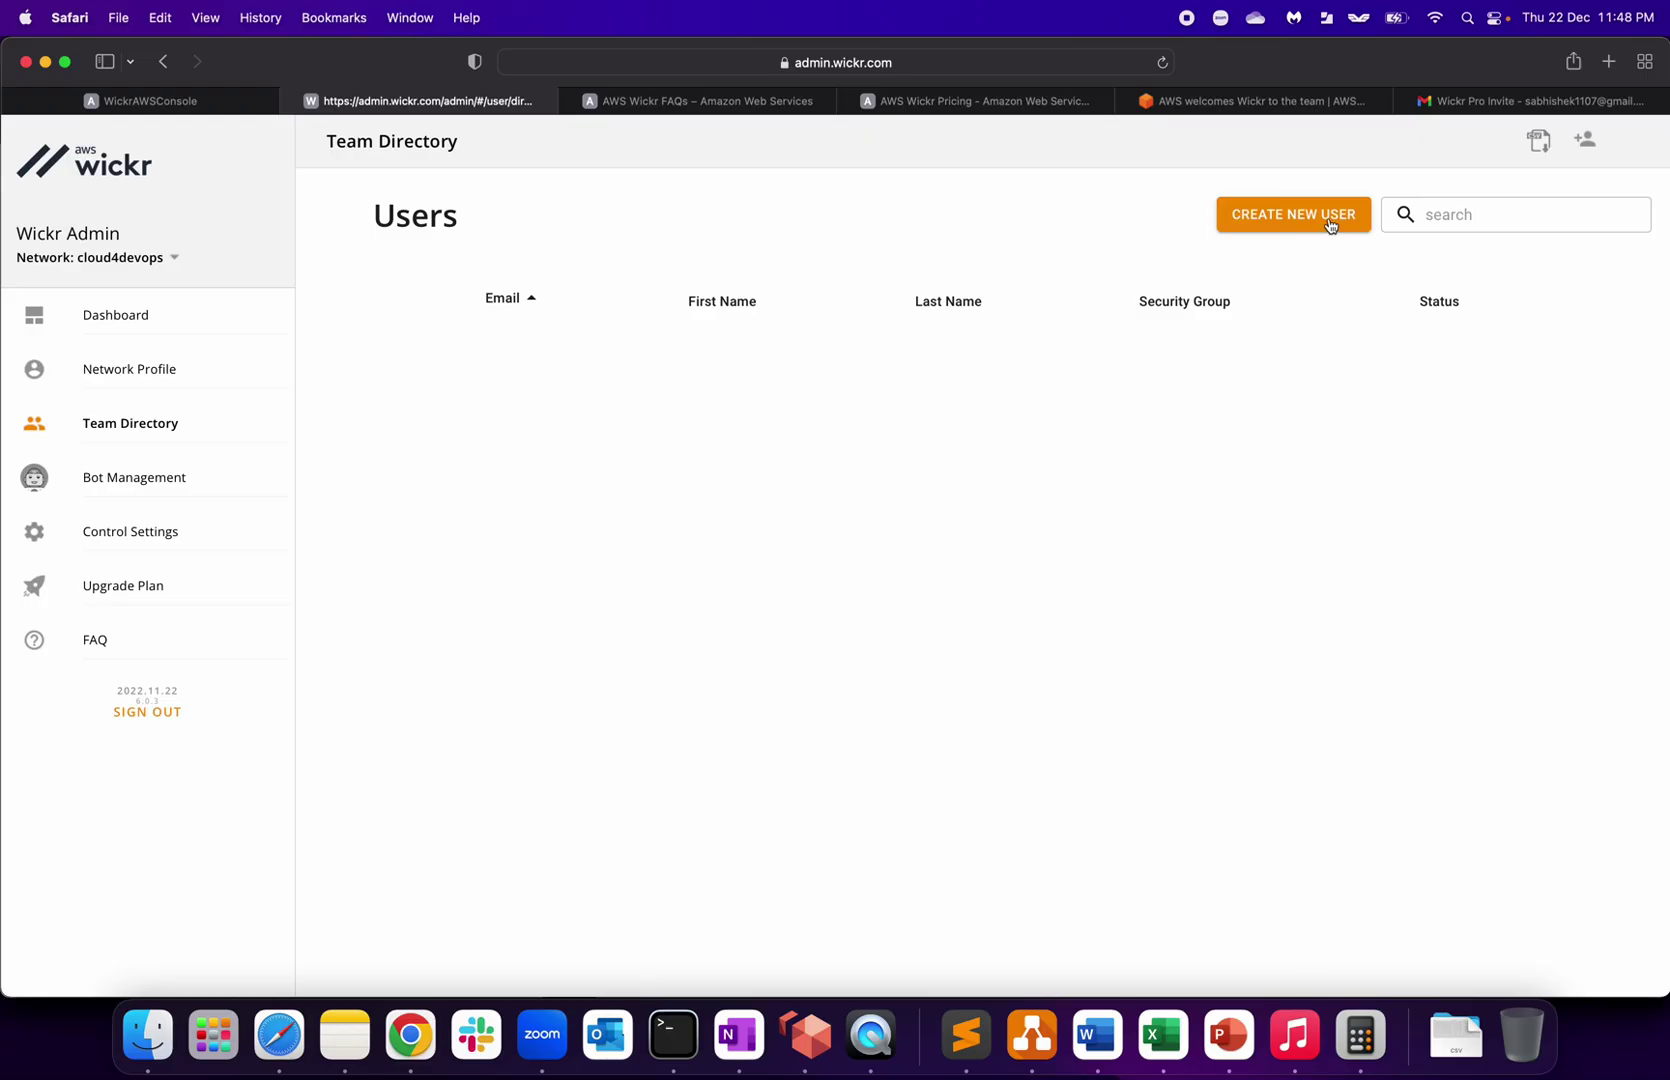
Step: Read the Wickr Pro Invite email's steps and try its Register My Account link
click(1478, 101)
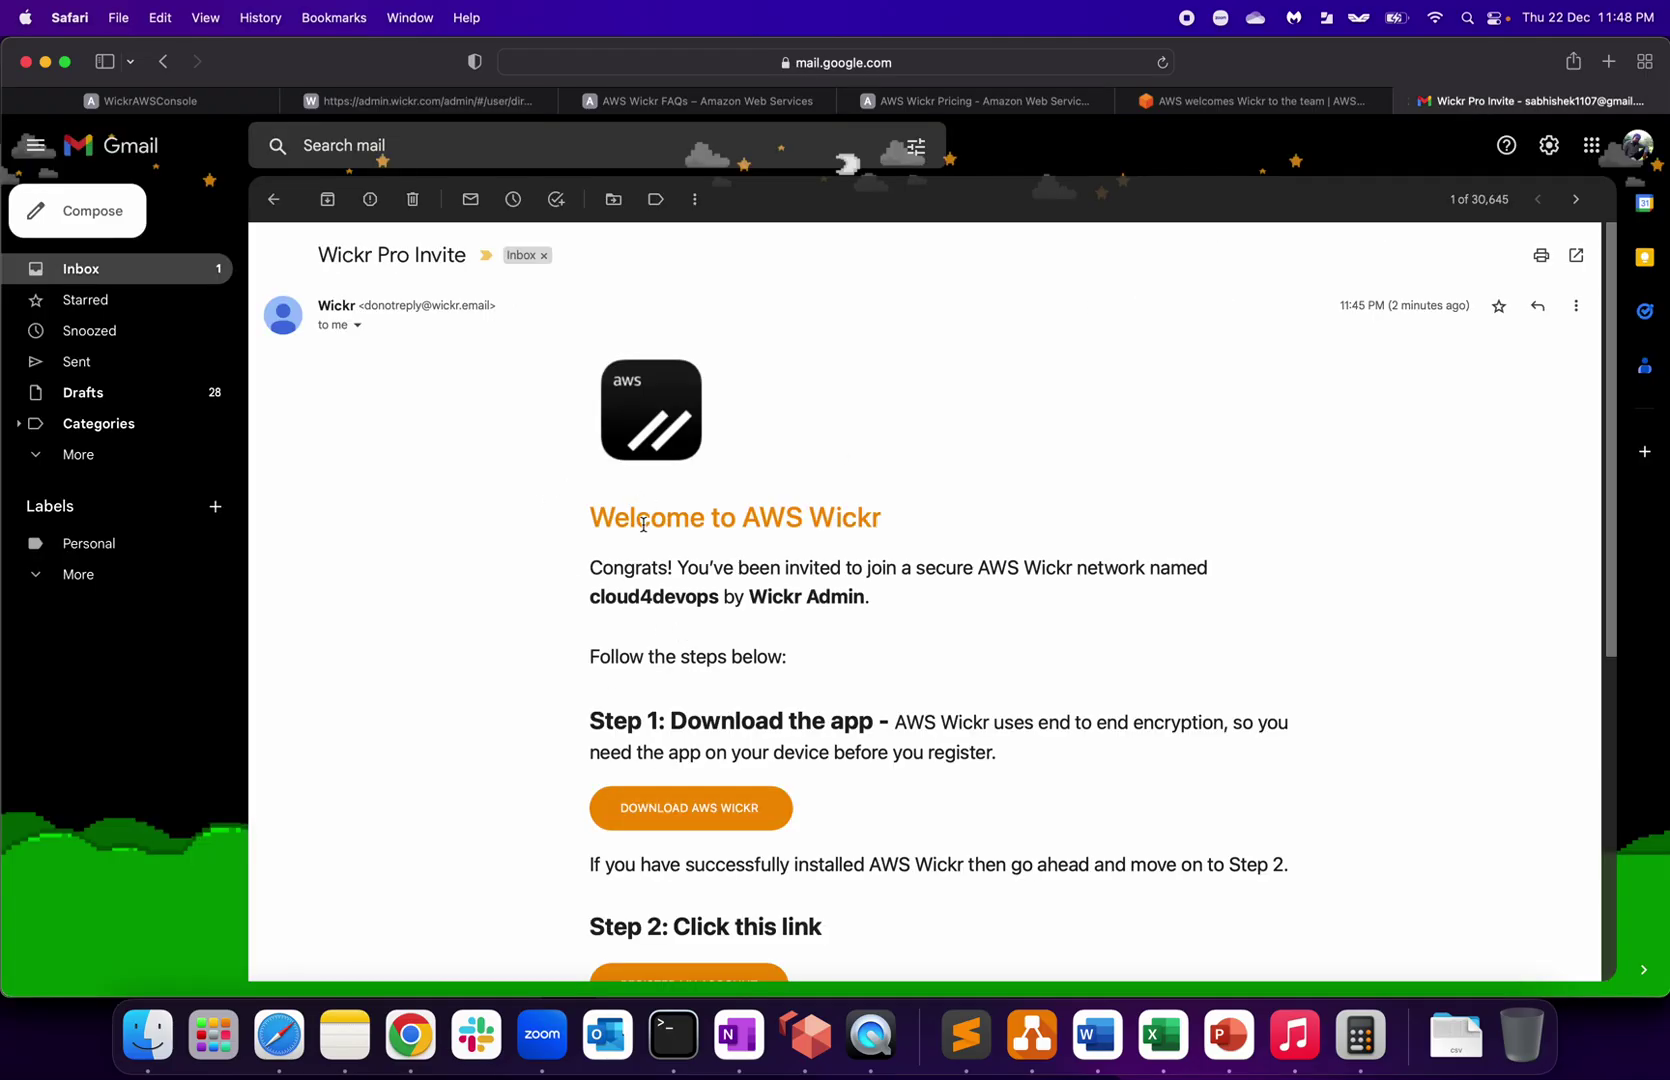
scroll(643, 524, down, 3)
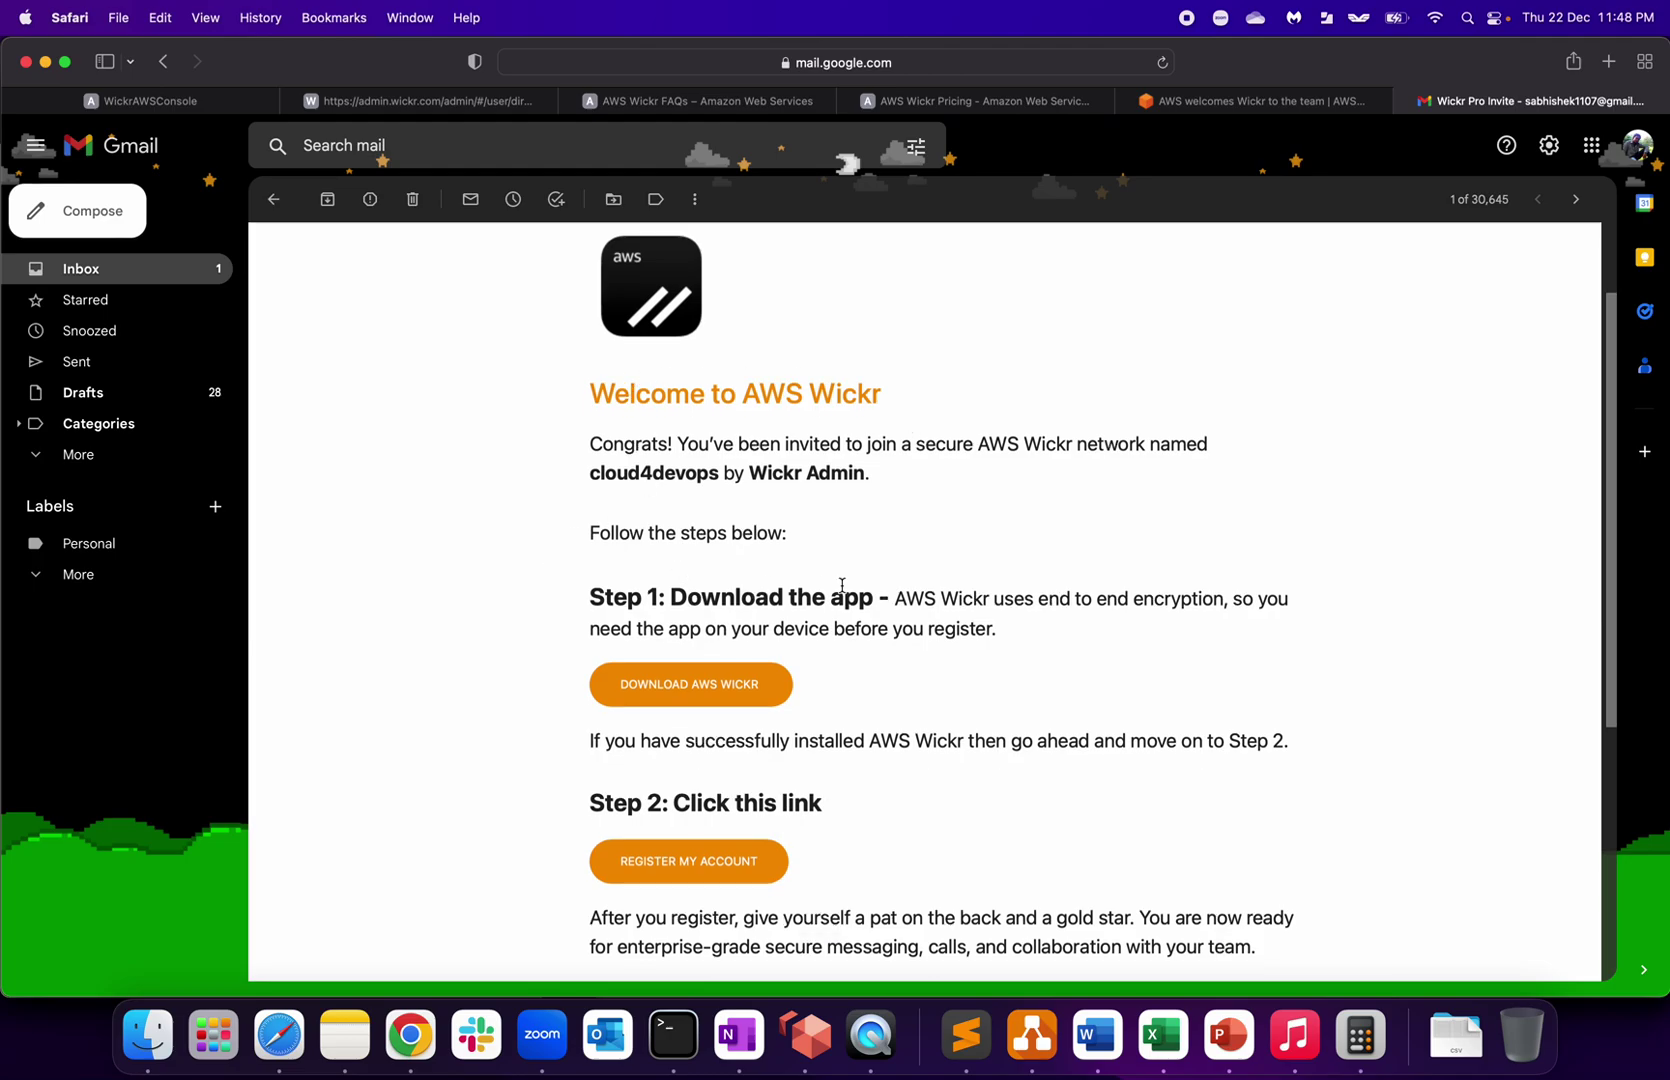
drag(694, 585, 936, 585)
scroll(921, 585, down, 6)
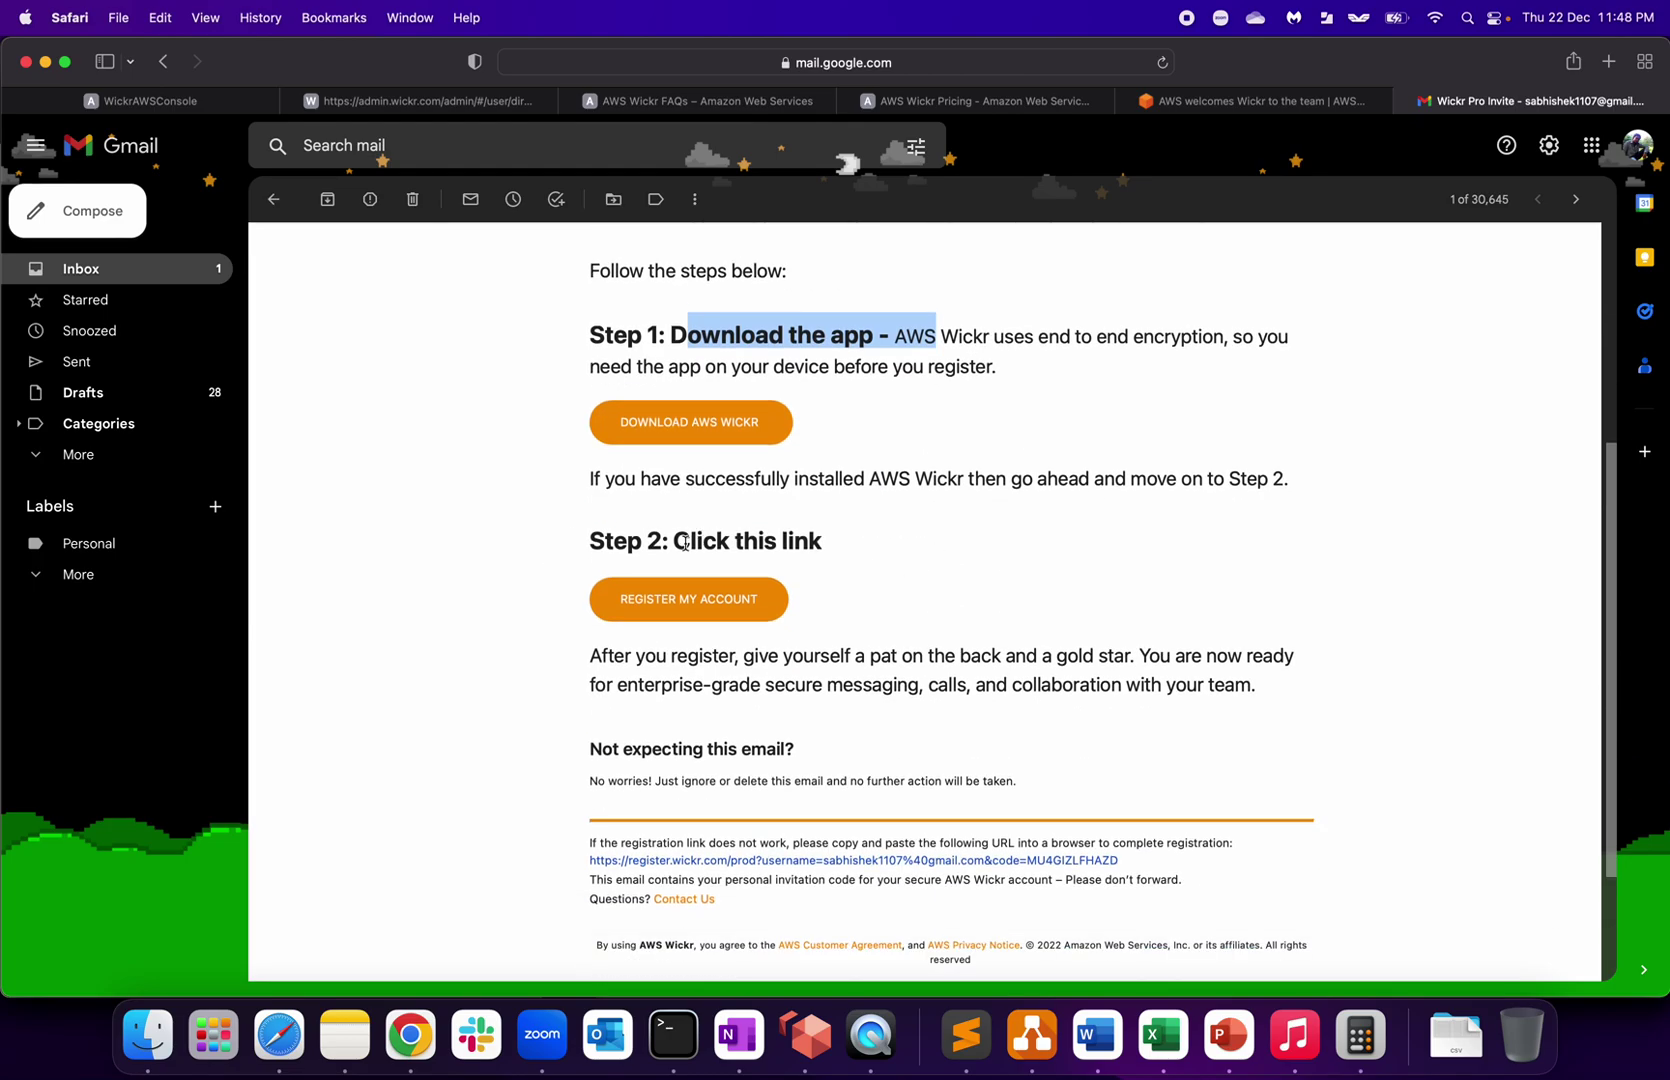
drag(684, 543, 898, 541)
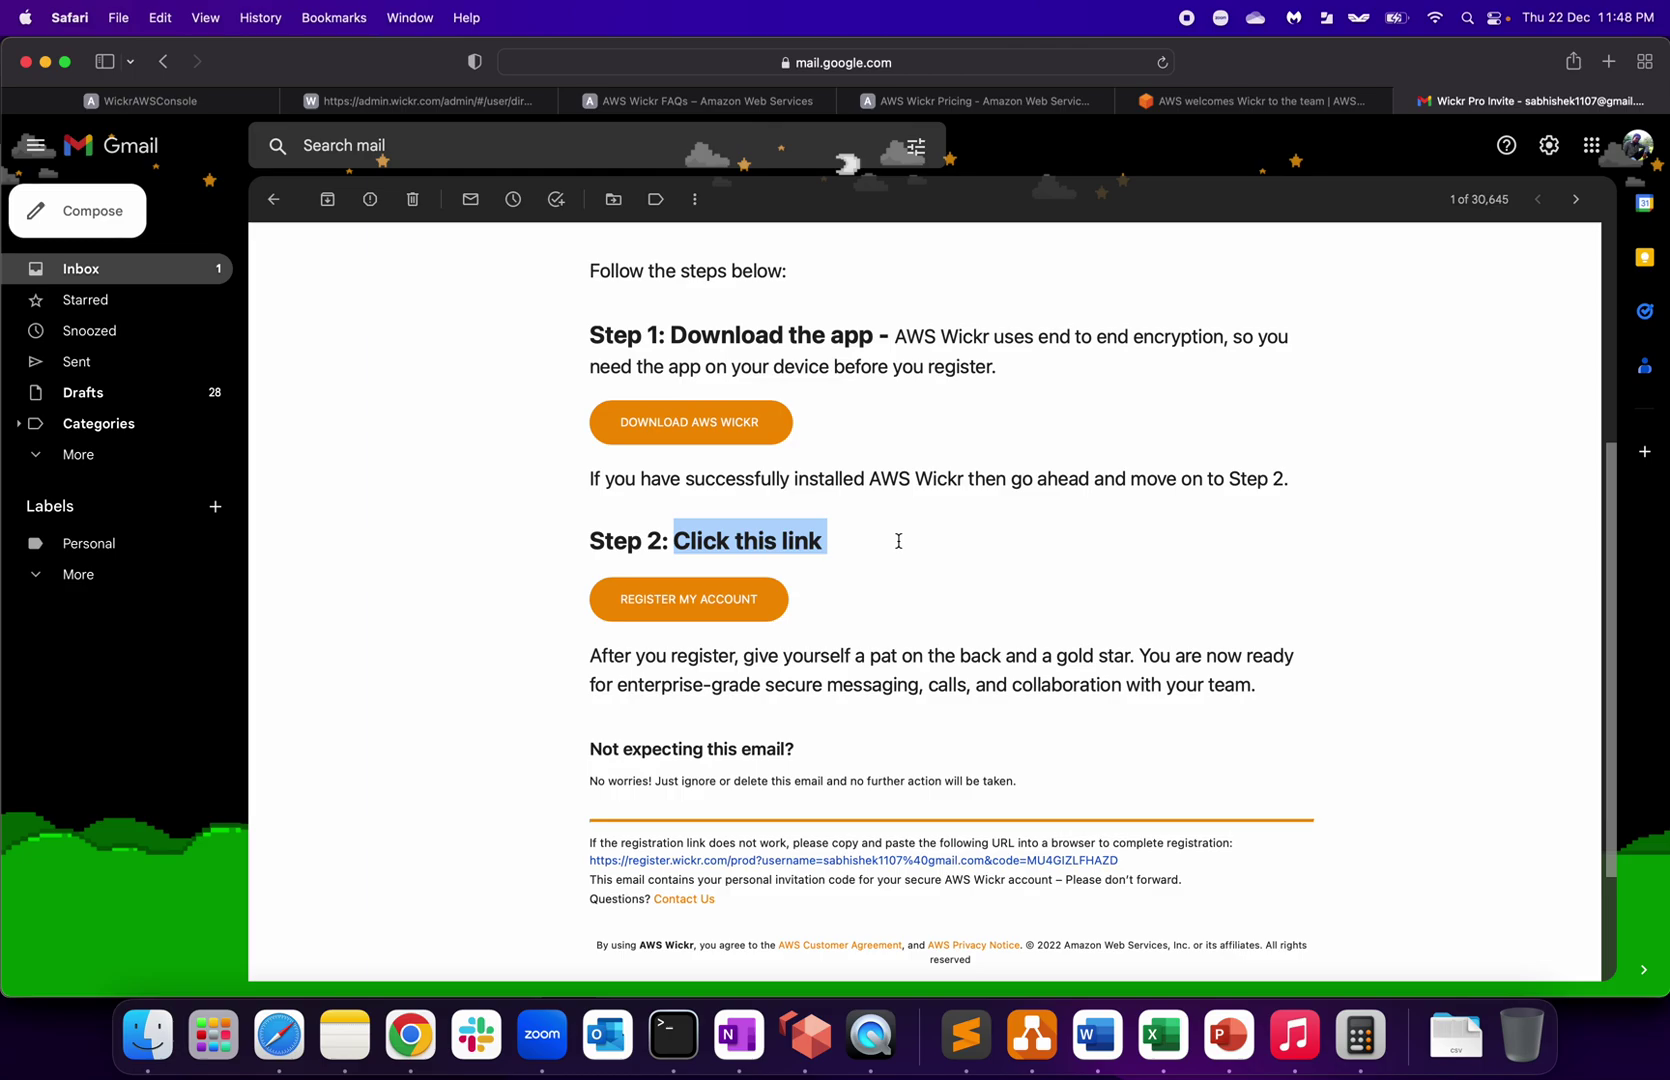
click(704, 600)
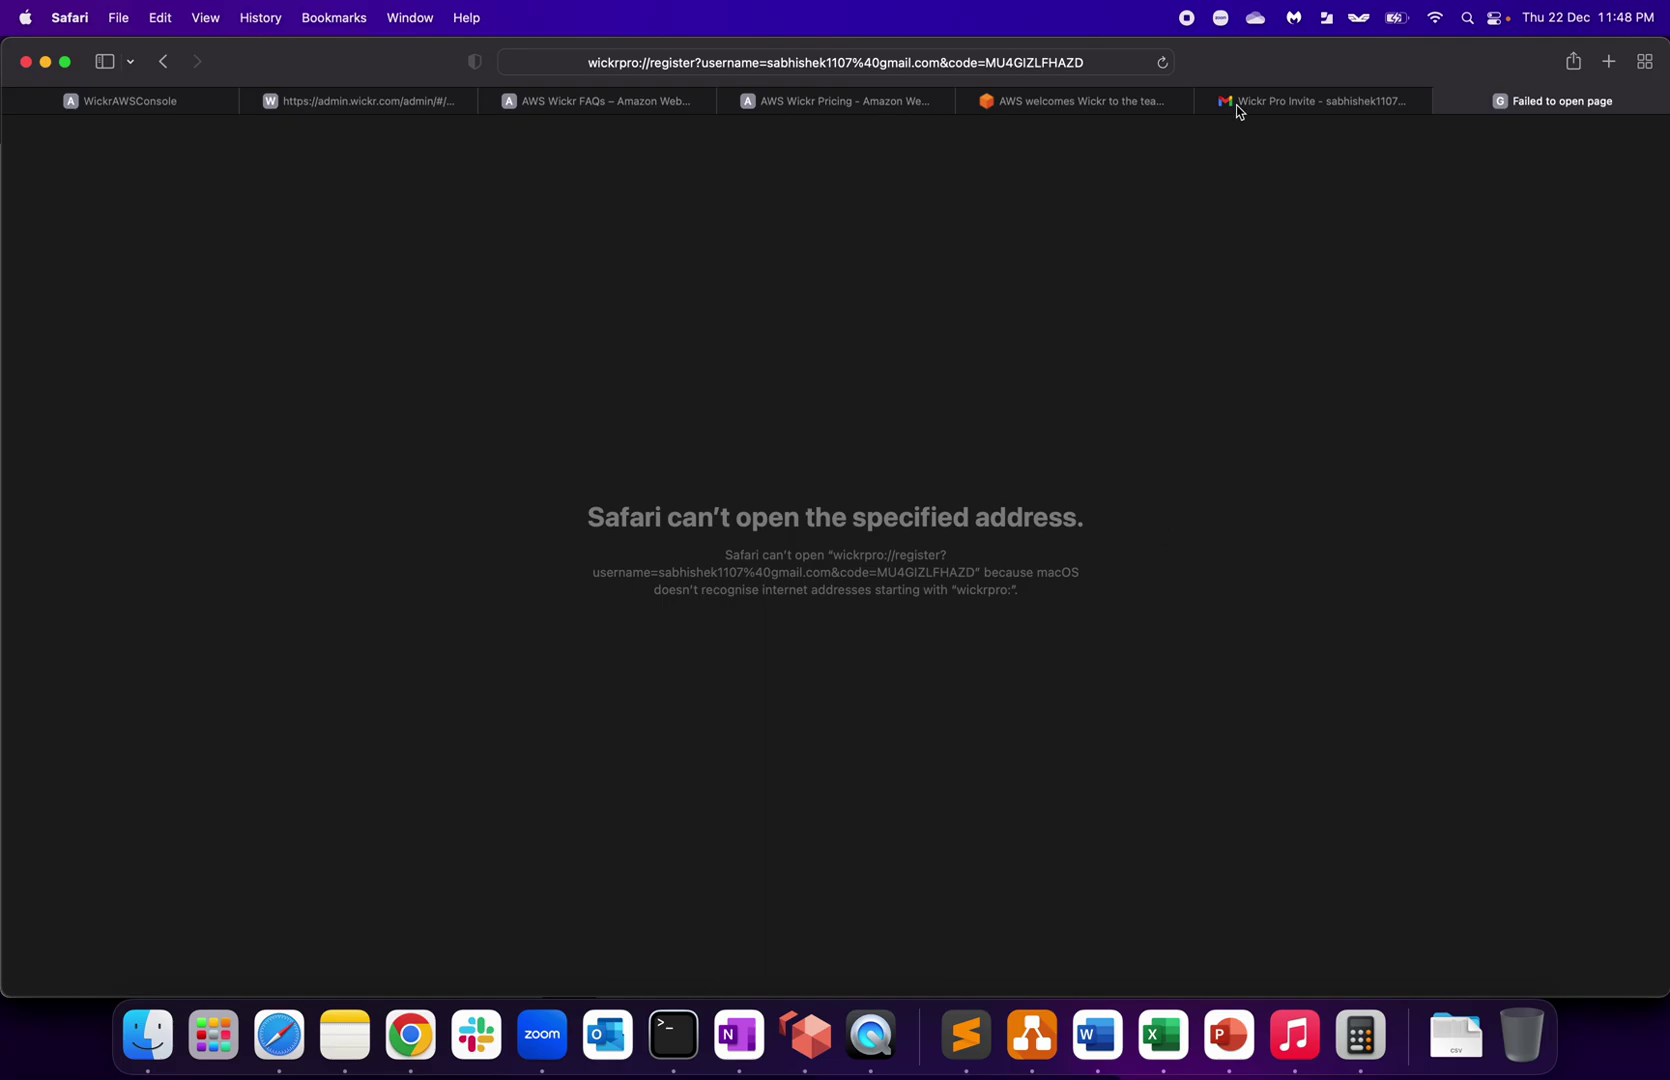
Step: Back in the invite email, open the Download AWS Wickr page
click(1285, 101)
click(845, 617)
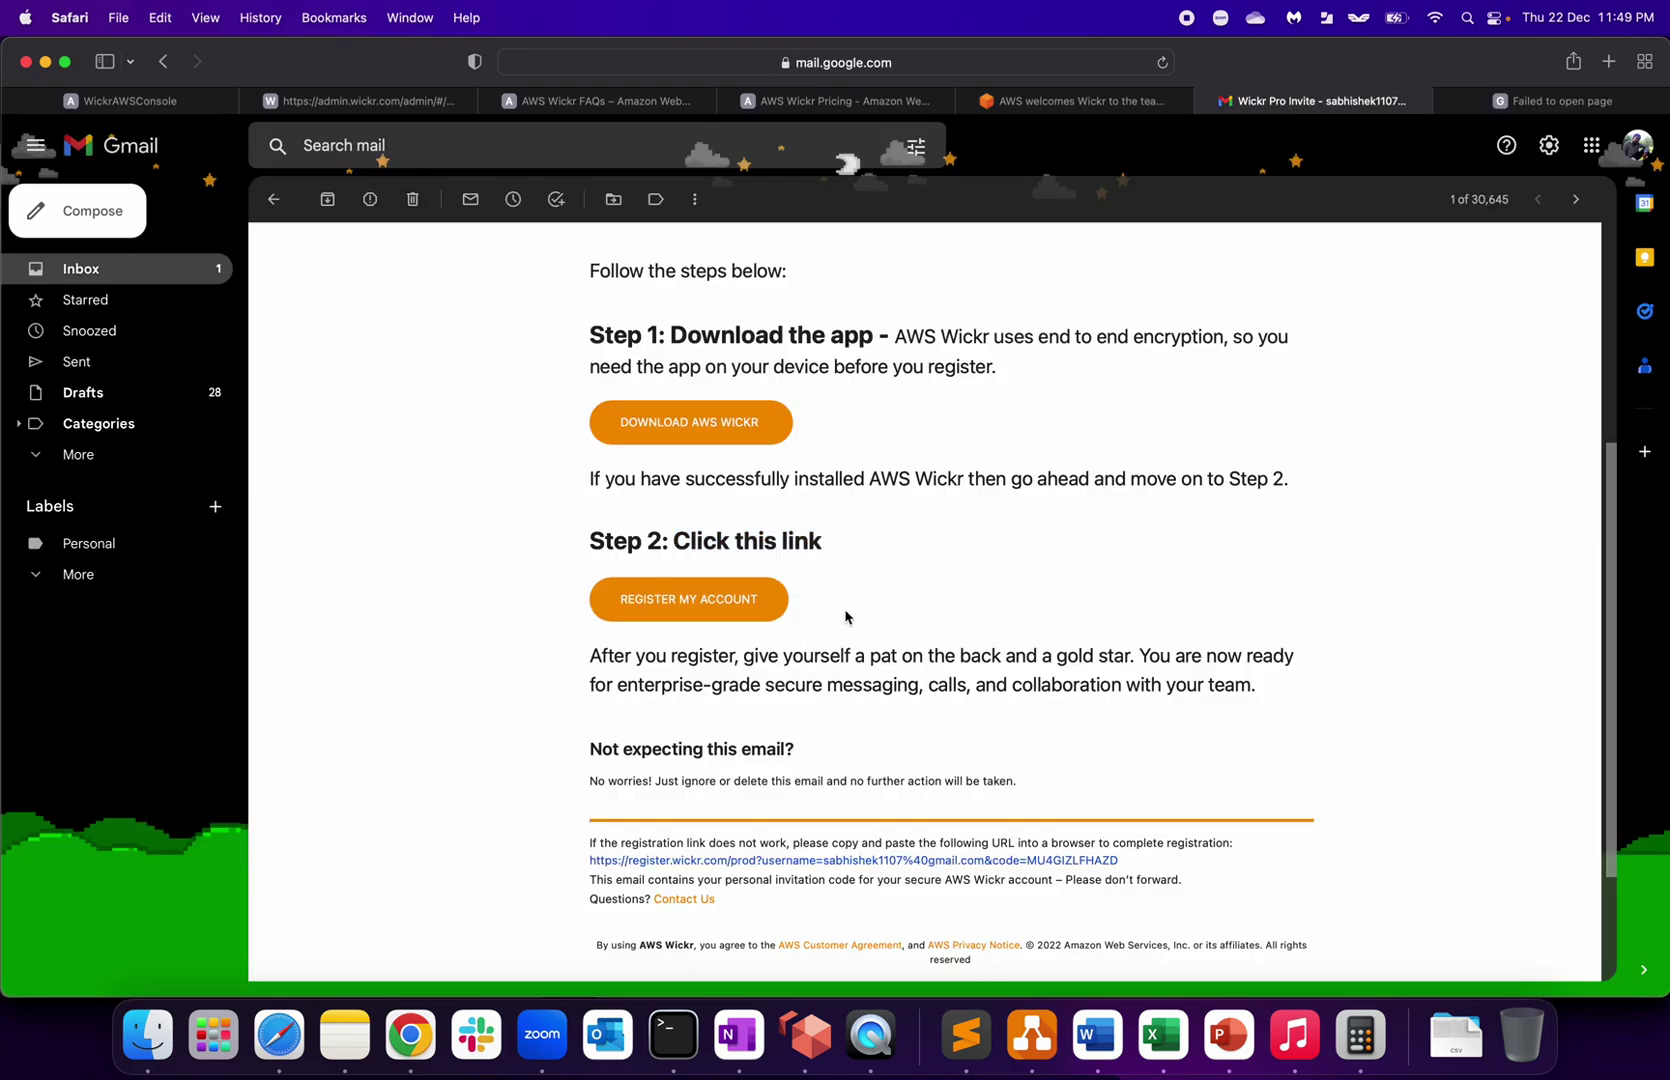
click(695, 425)
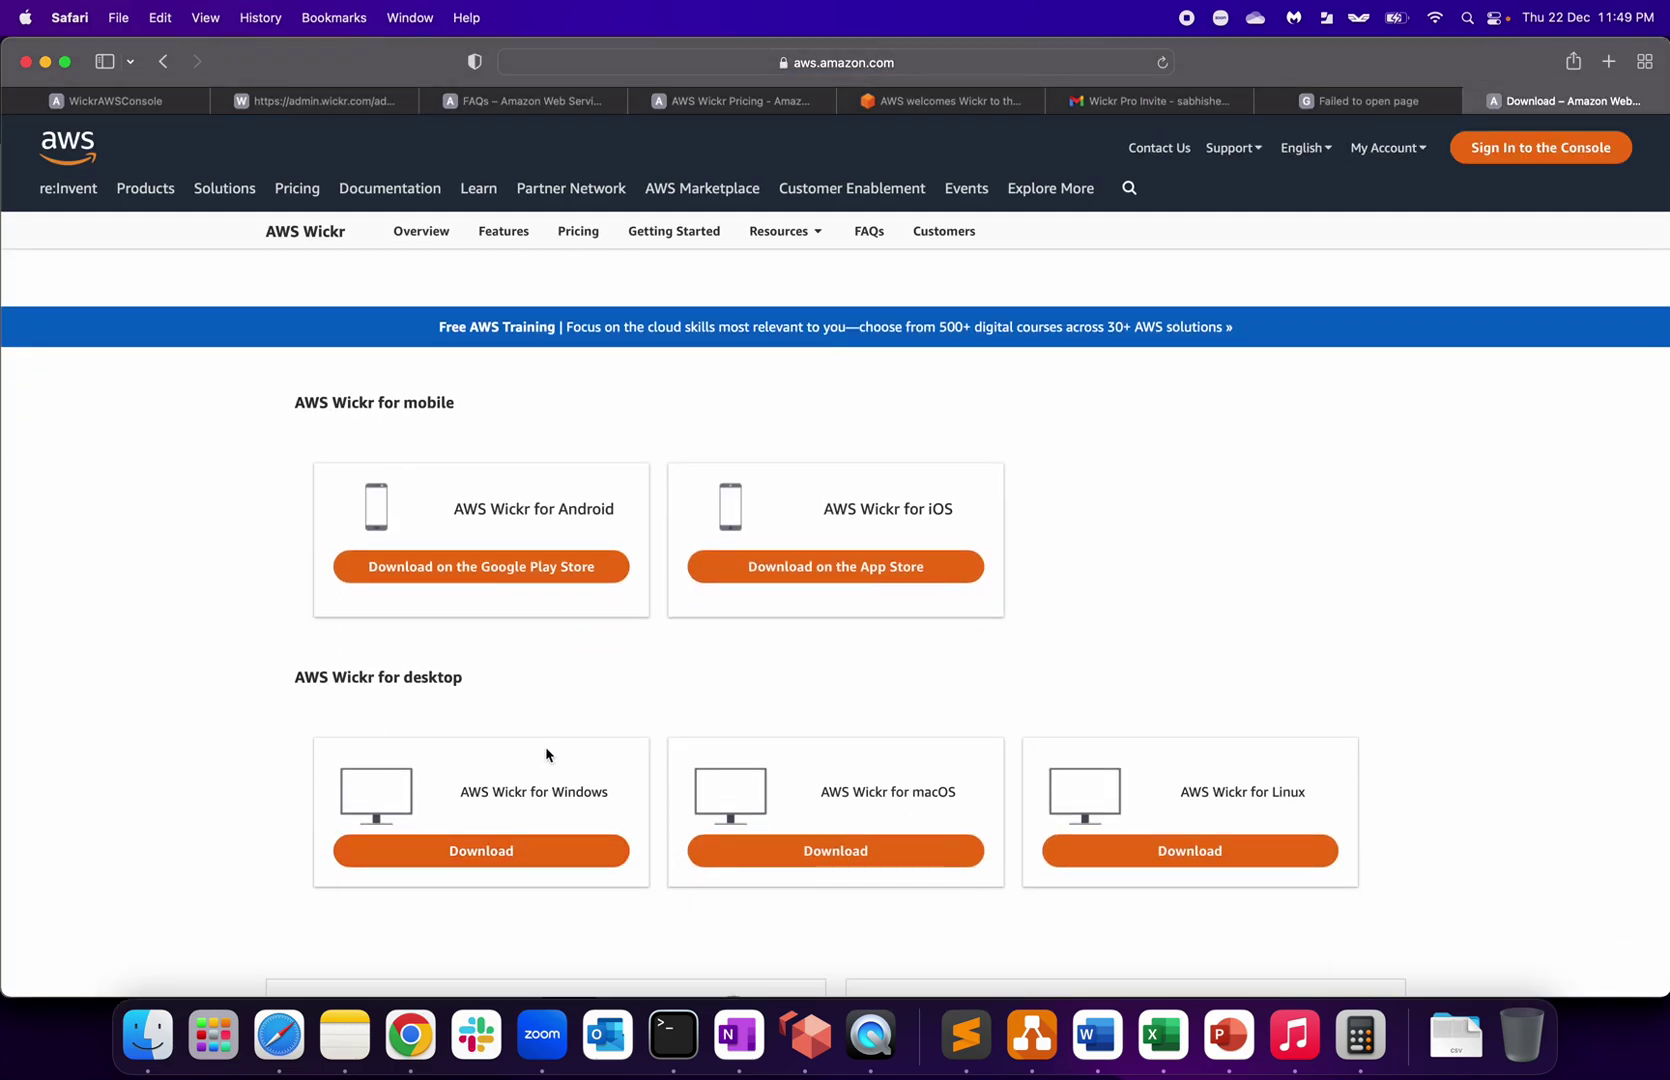
Step: Download AWS Wickr for macOS, allowing downloads from aws.amazon.com
click(868, 762)
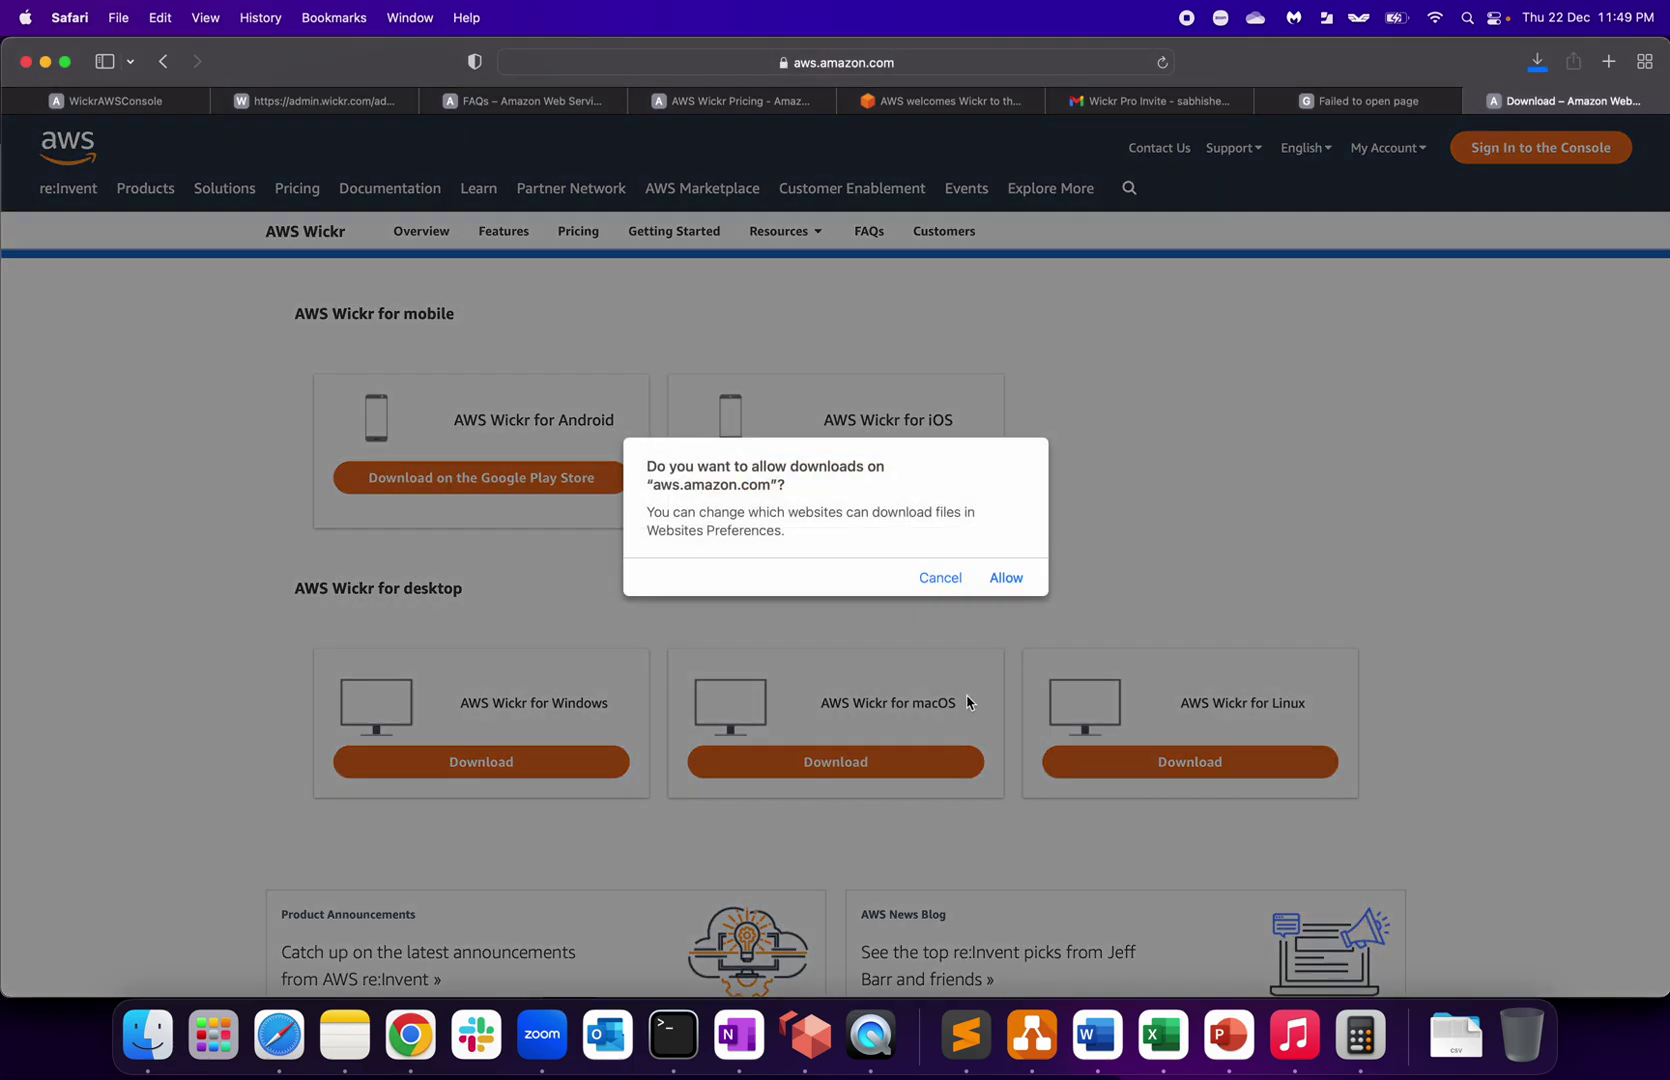
click(1012, 581)
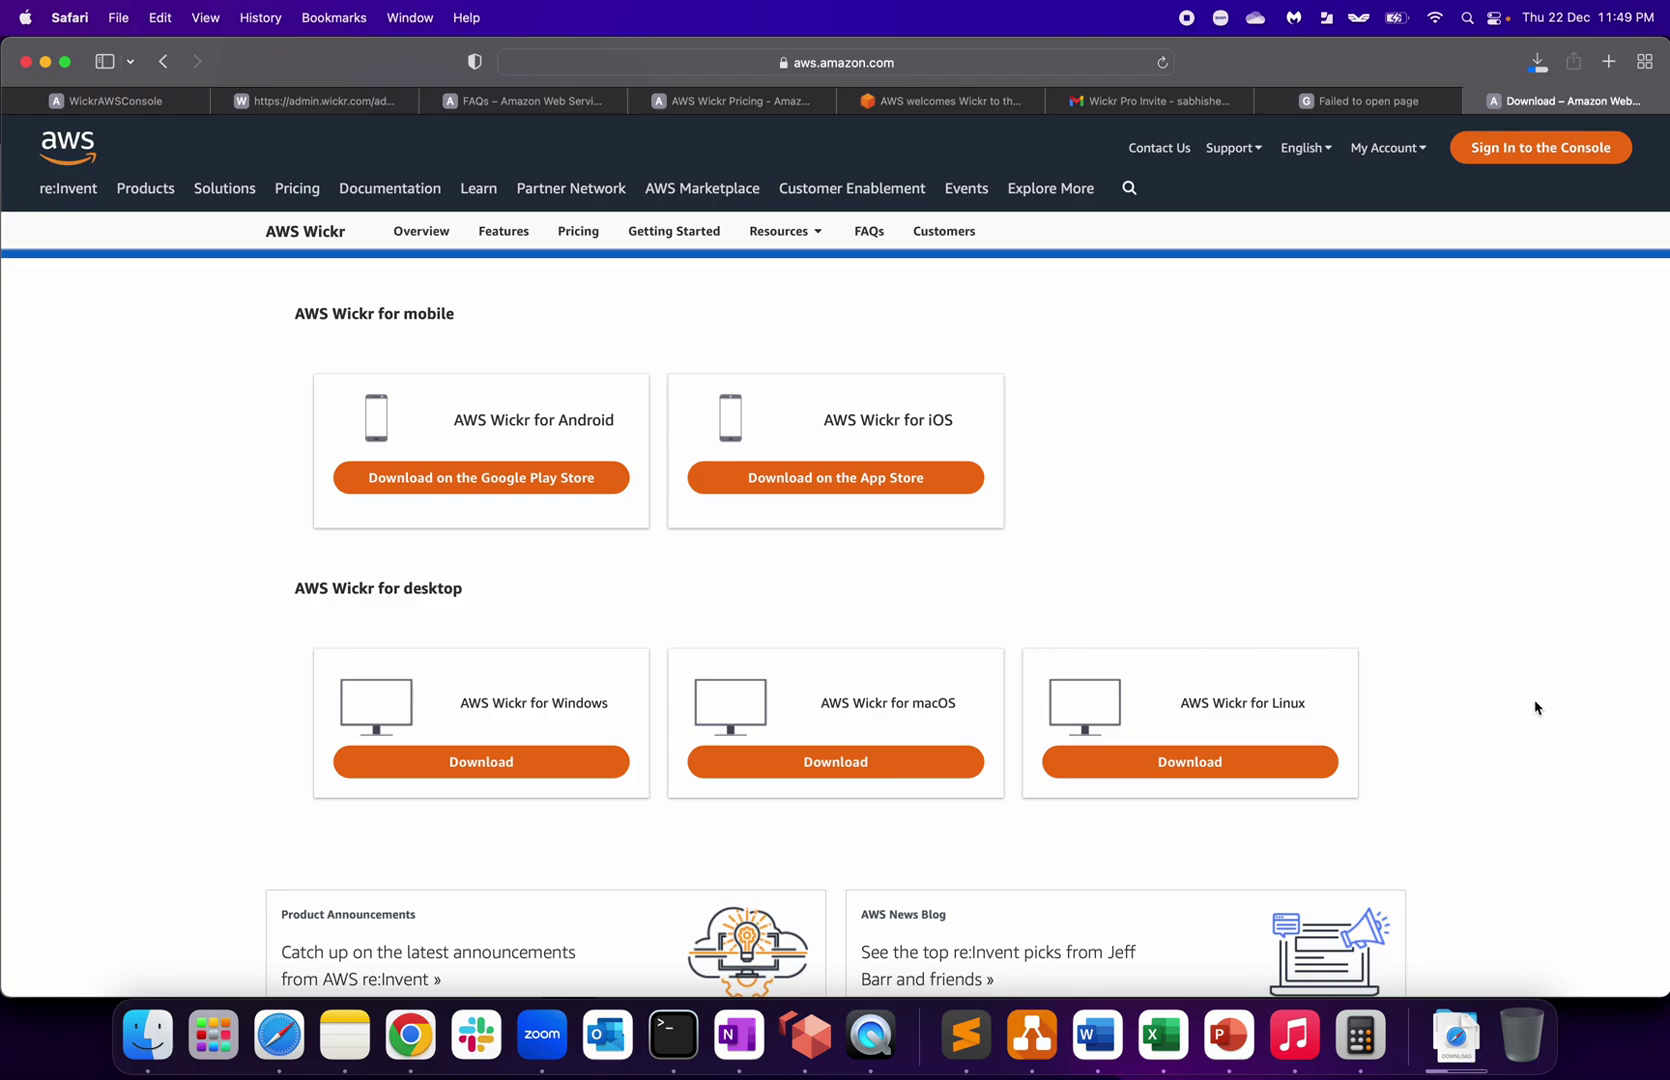
Step: Reread the invite email's Step 1 and after-registering instructions in Gmail
click(1115, 100)
drag(630, 480, 1022, 480)
click(1023, 480)
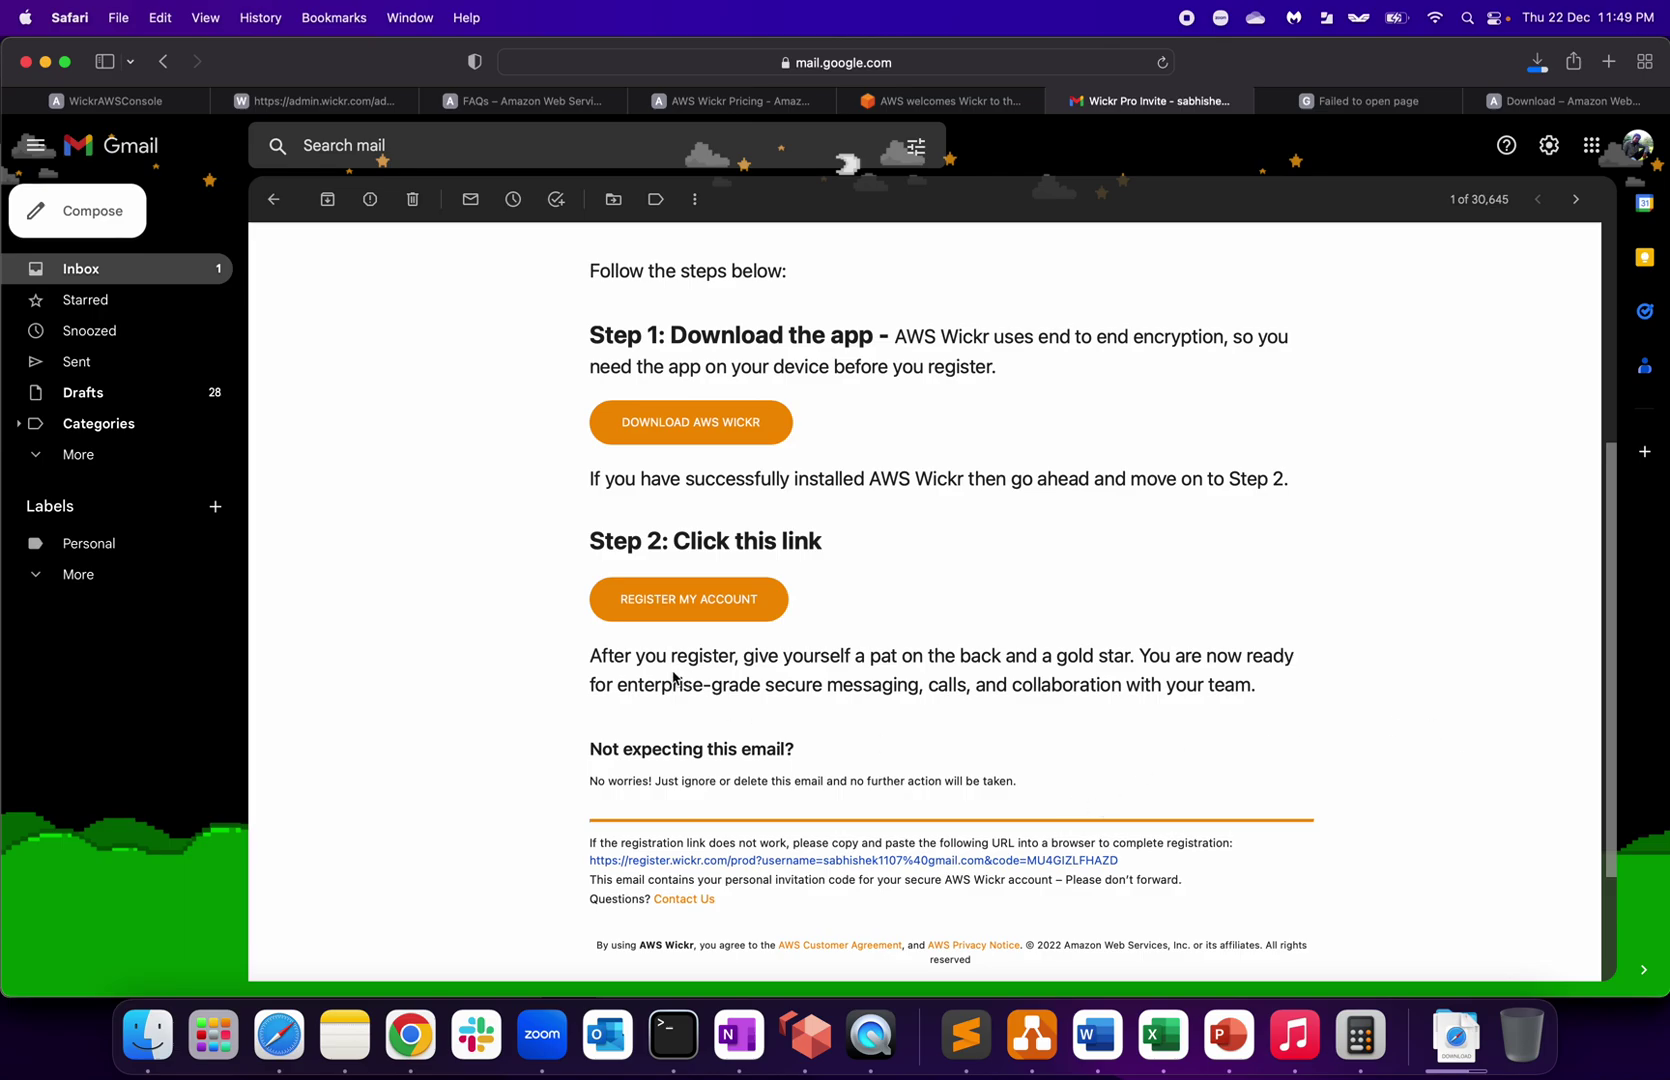
drag(665, 658, 942, 660)
click(942, 660)
drag(809, 651, 1071, 651)
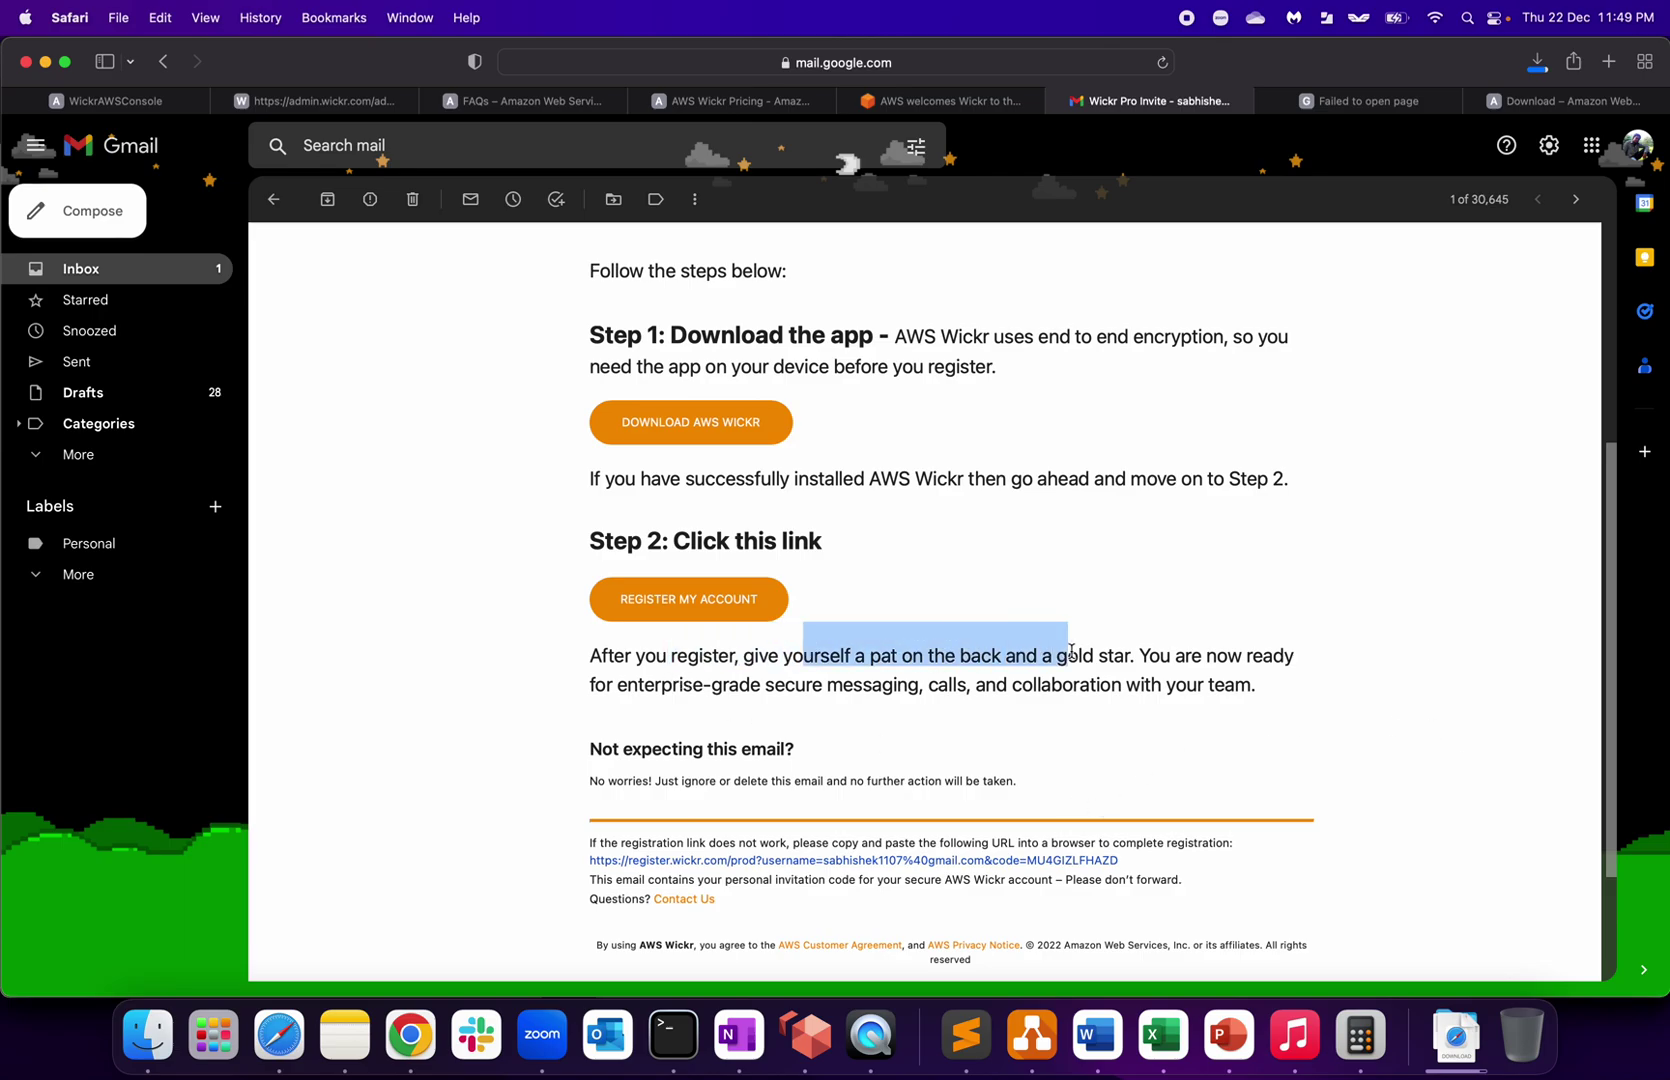
click(984, 663)
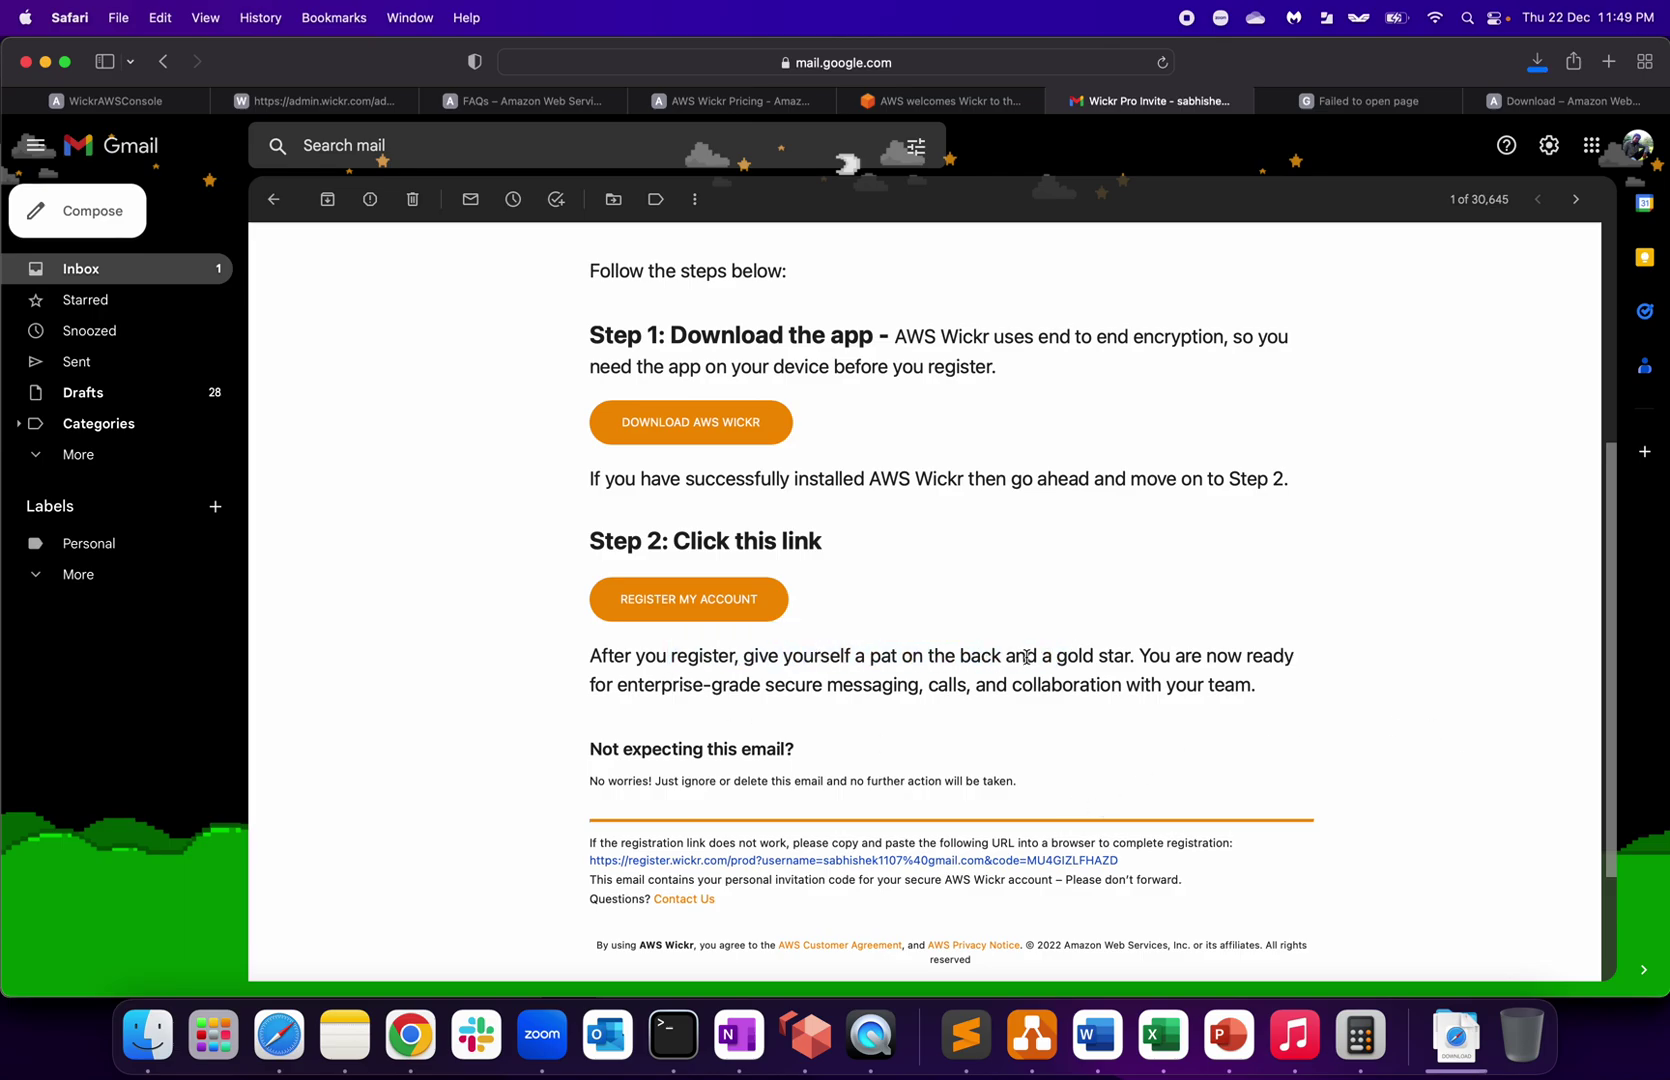
Step: Open WickrPro-6.0.11.dmg from the Downloads folder in Finder
click(1447, 1043)
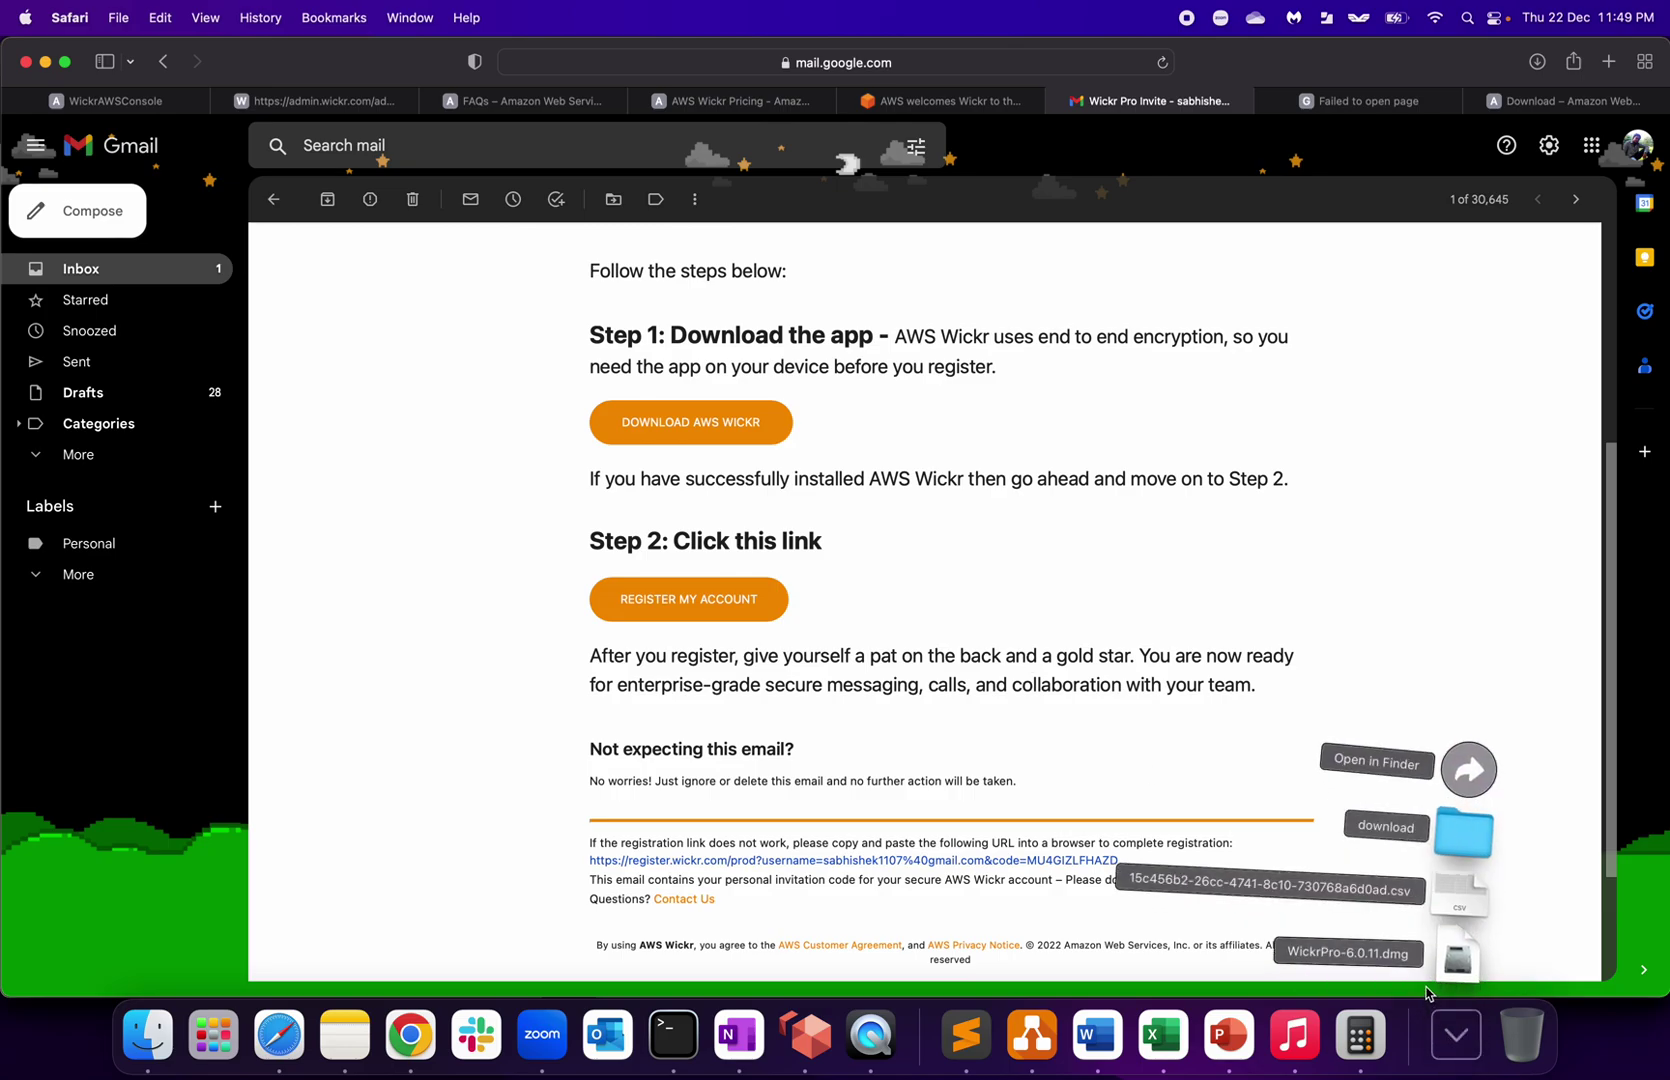
click(1387, 958)
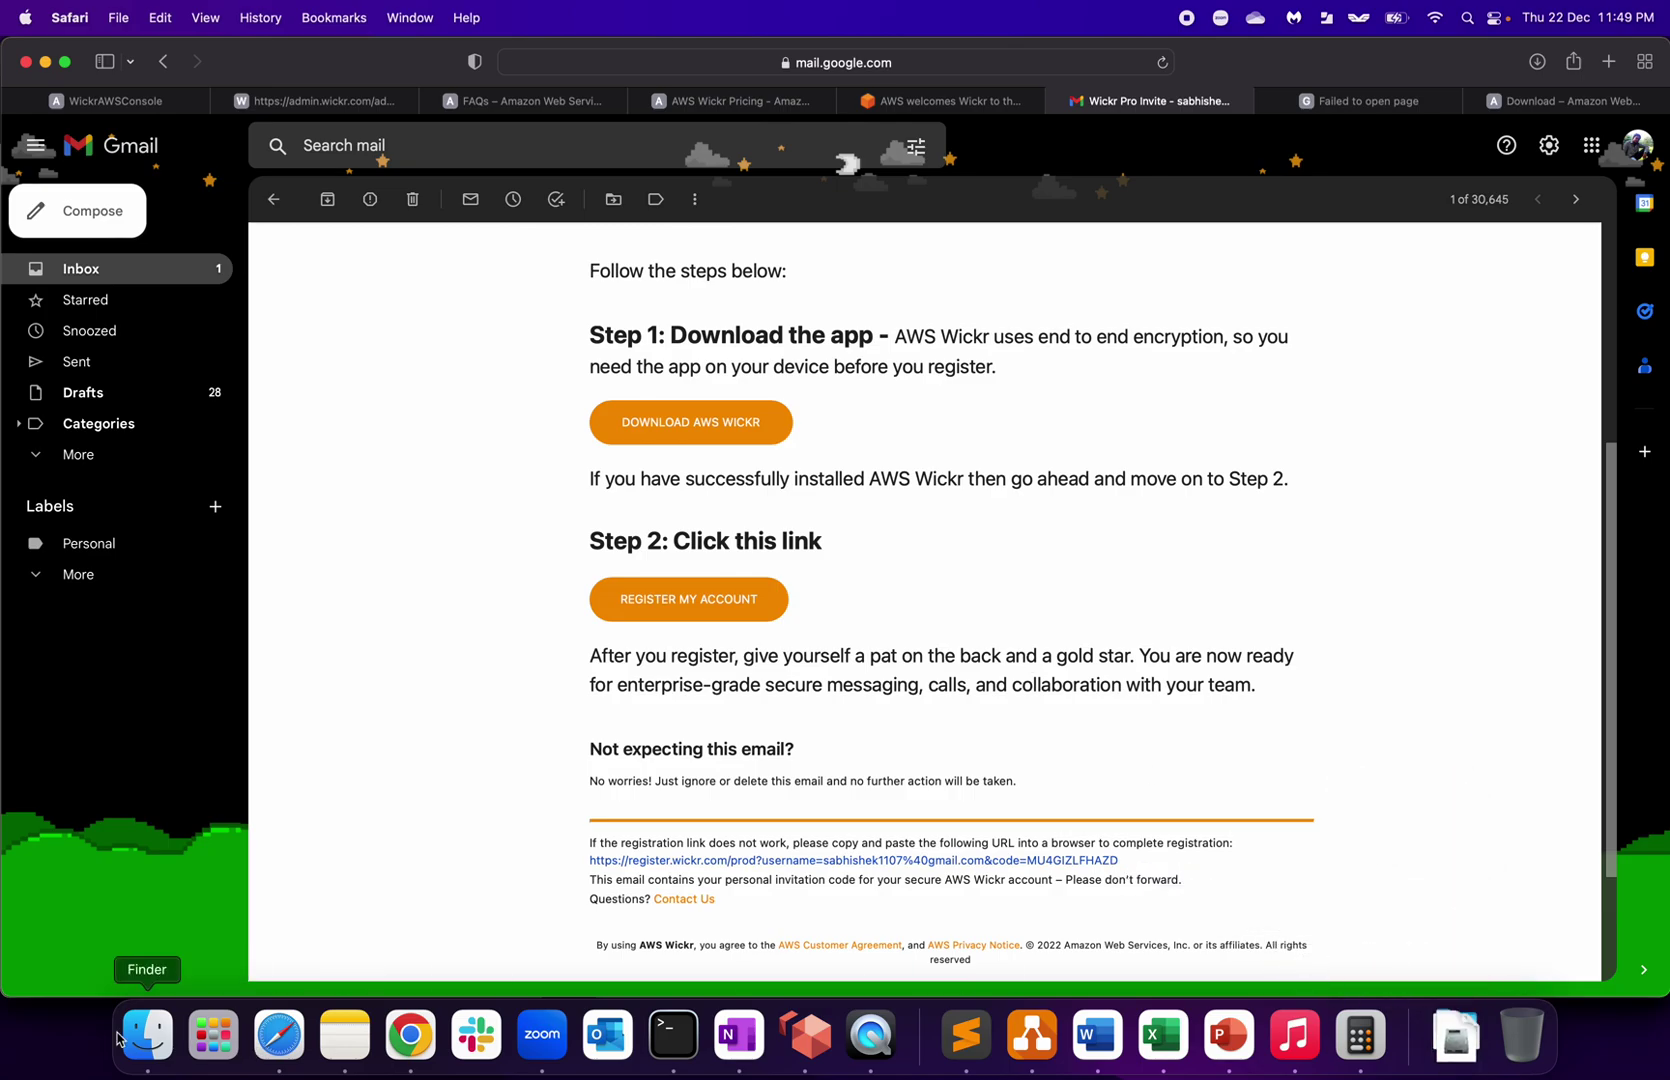
click(148, 1035)
click(485, 392)
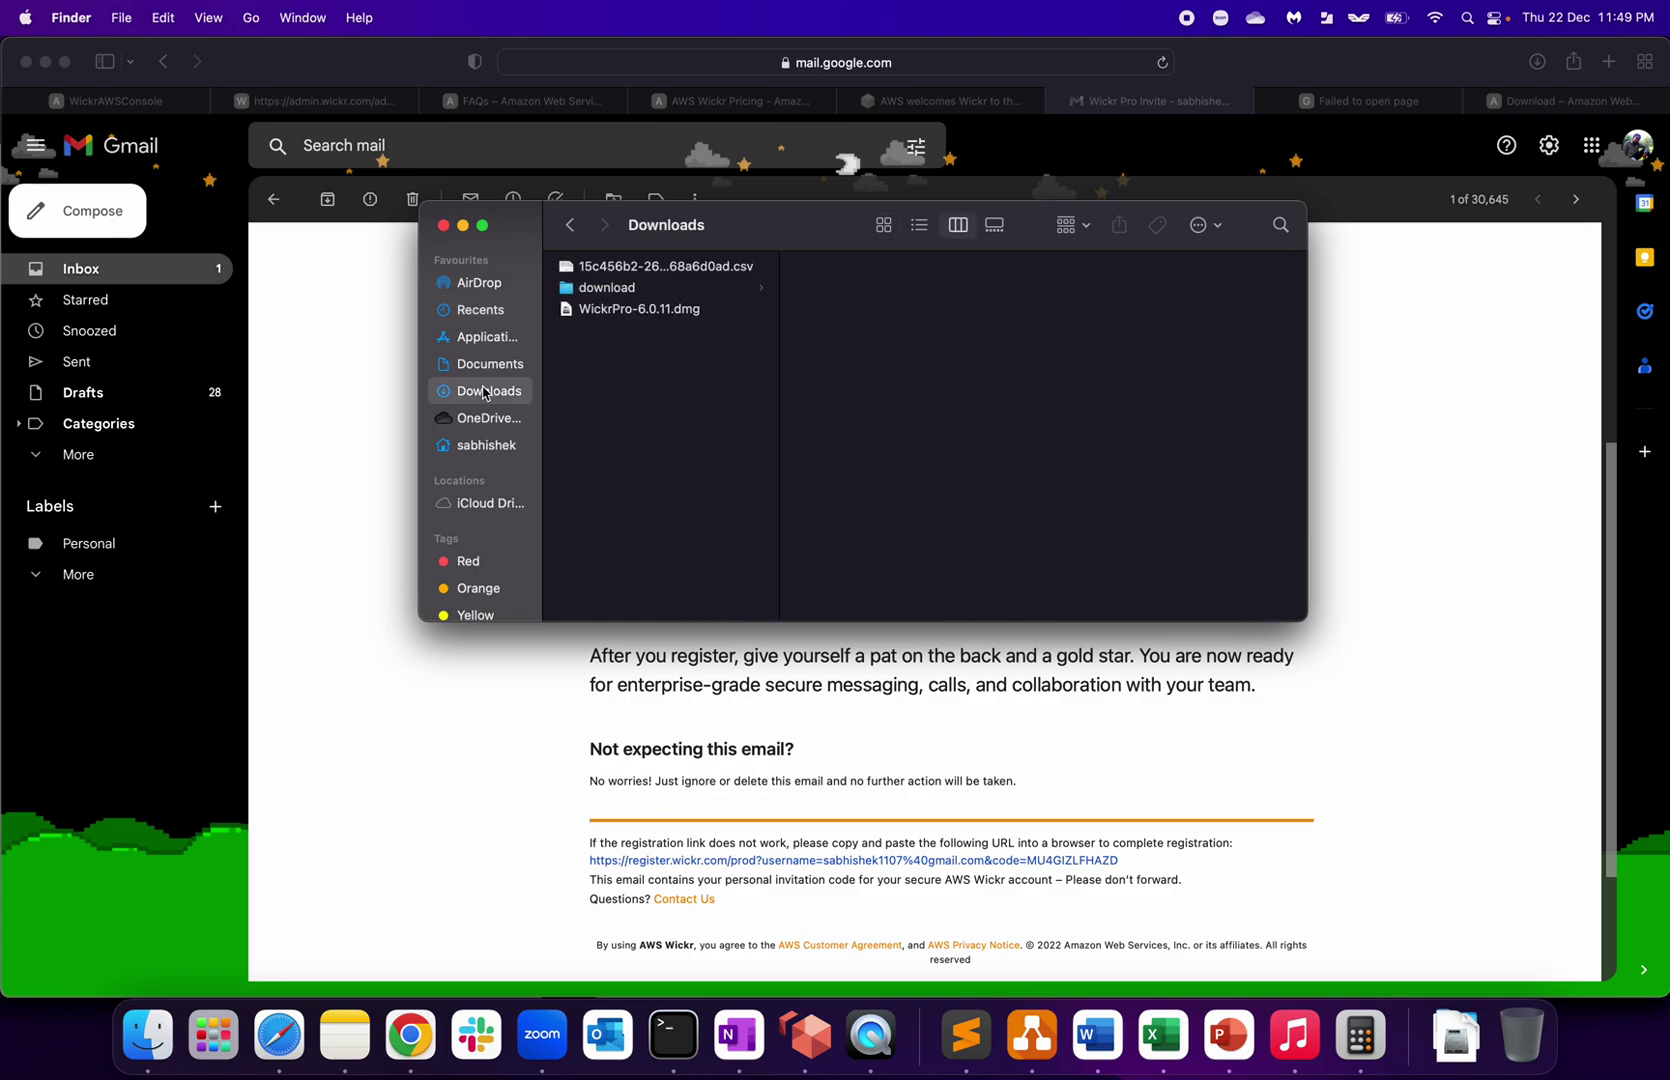
click(610, 310)
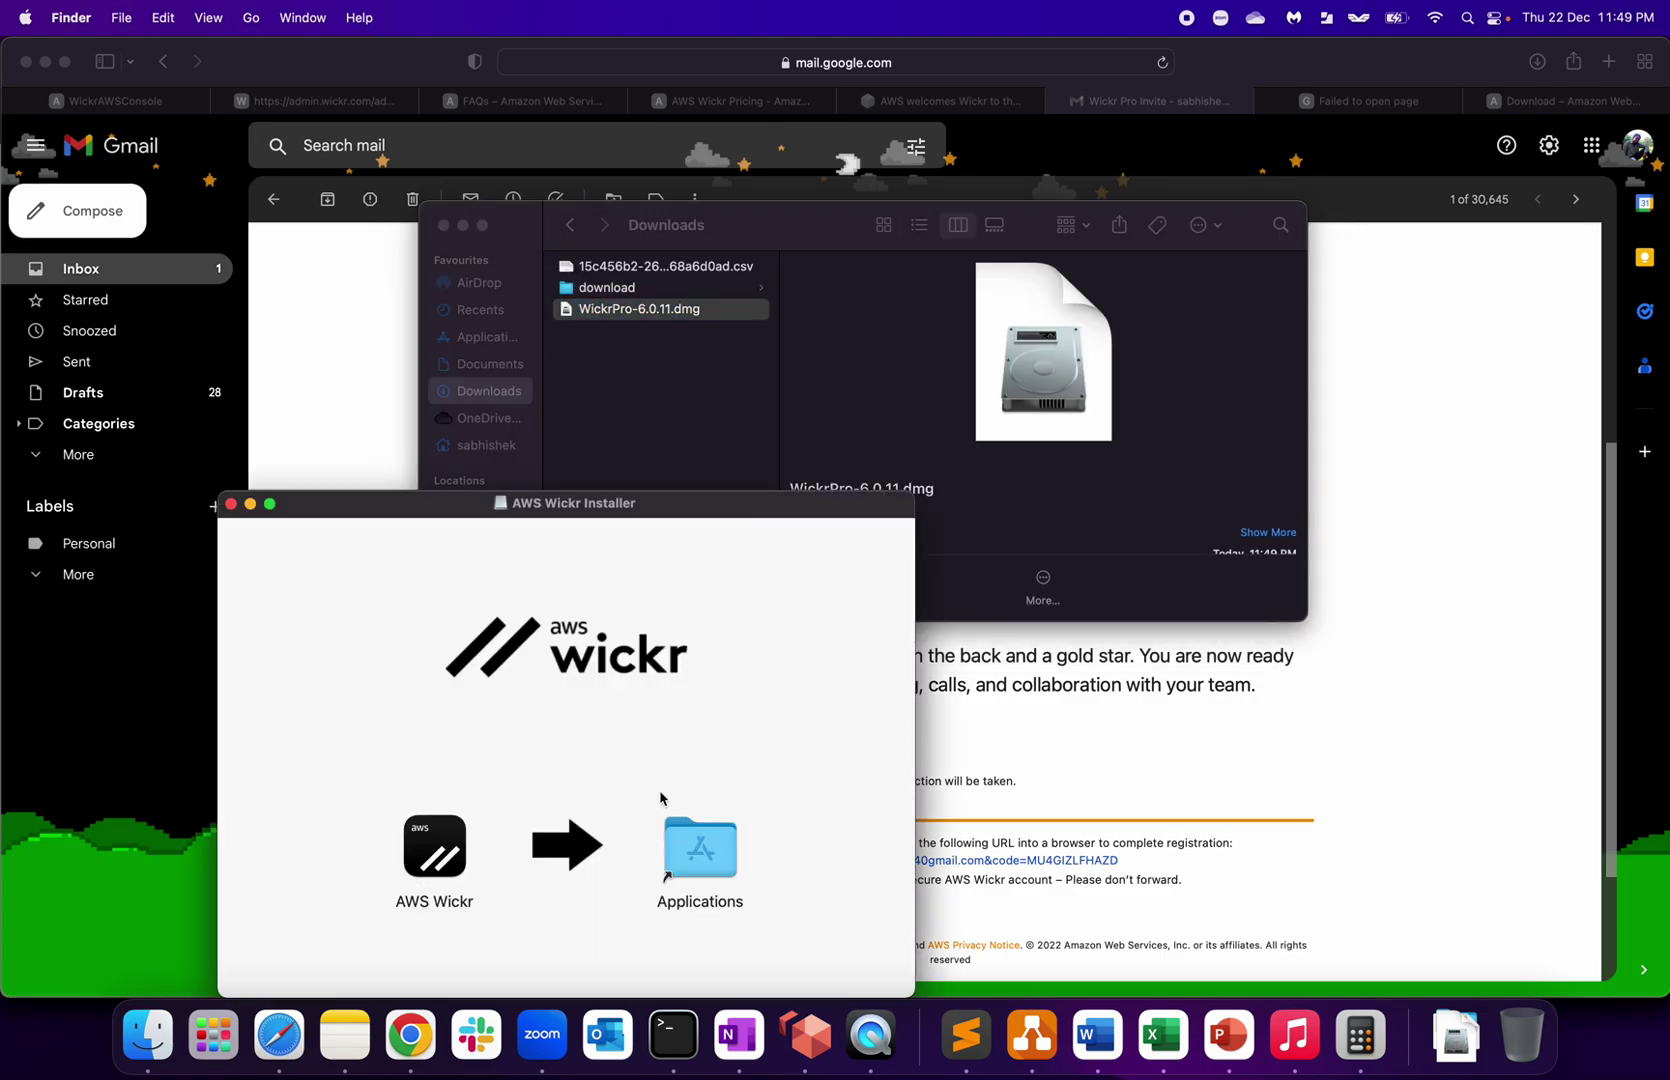
Step: Install AWS Wickr to Applications, launch it past Gatekeeper, and close the installer and Downloads windows
drag(440, 840, 697, 838)
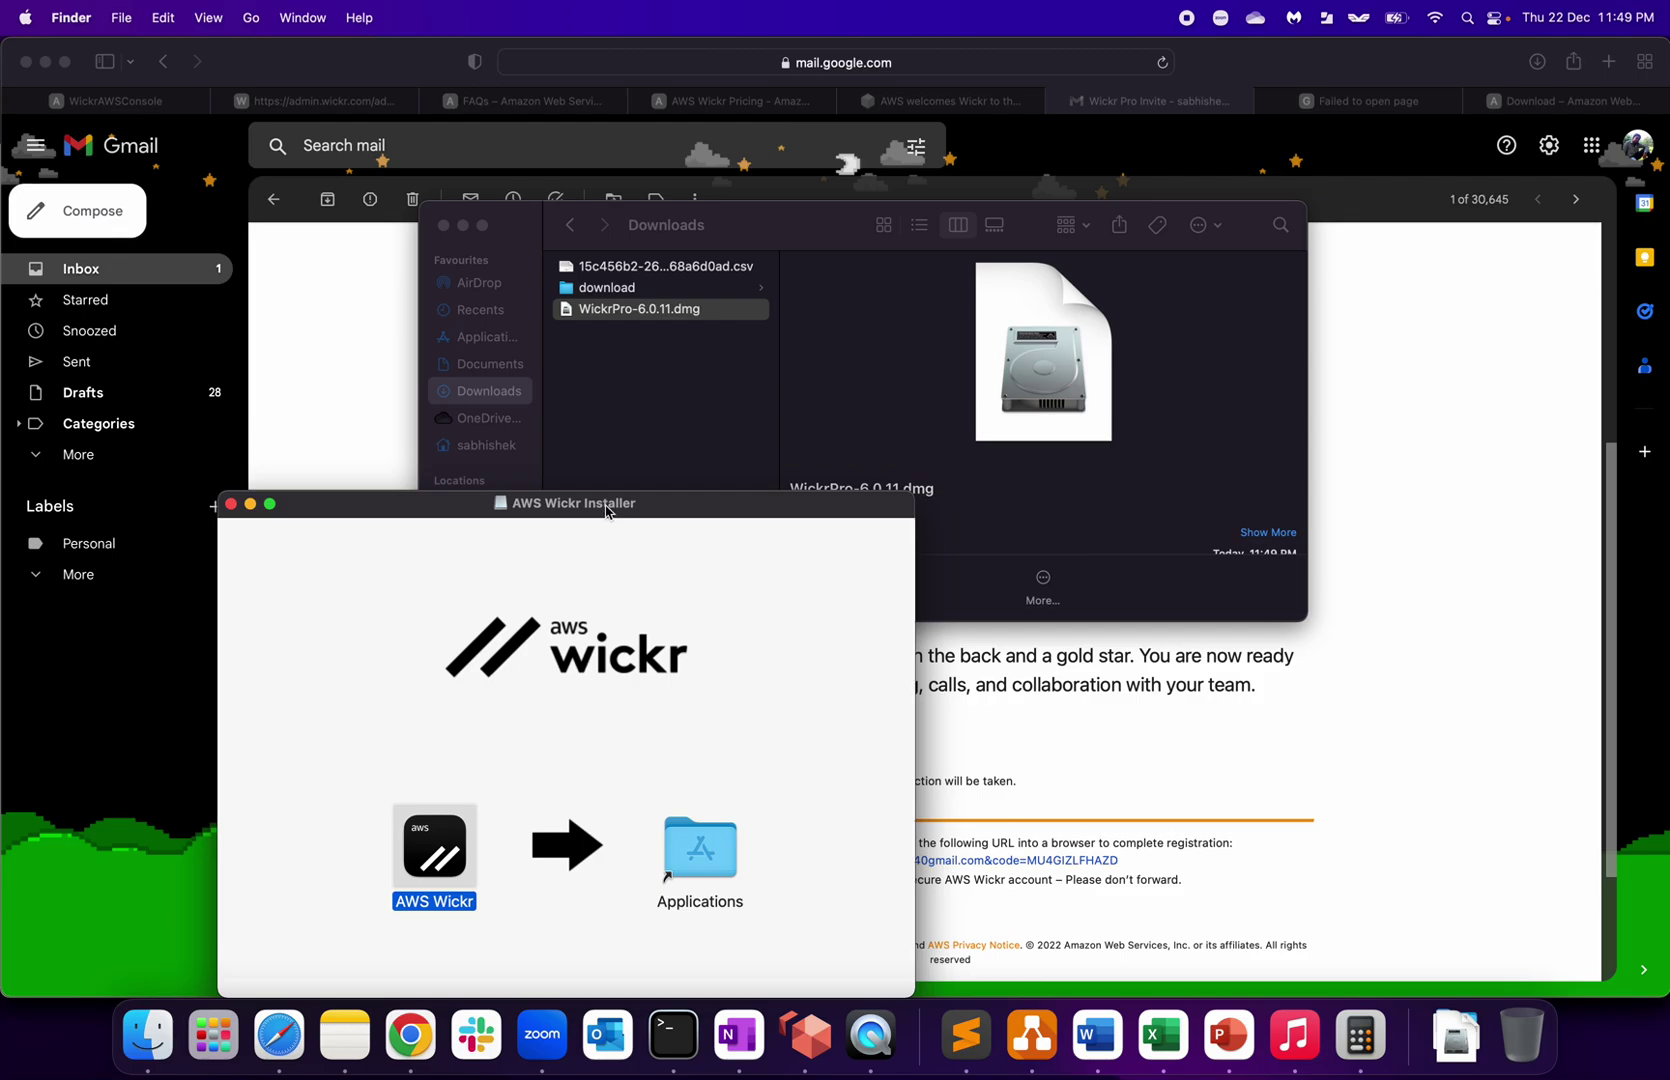
drag(606, 512, 606, 262)
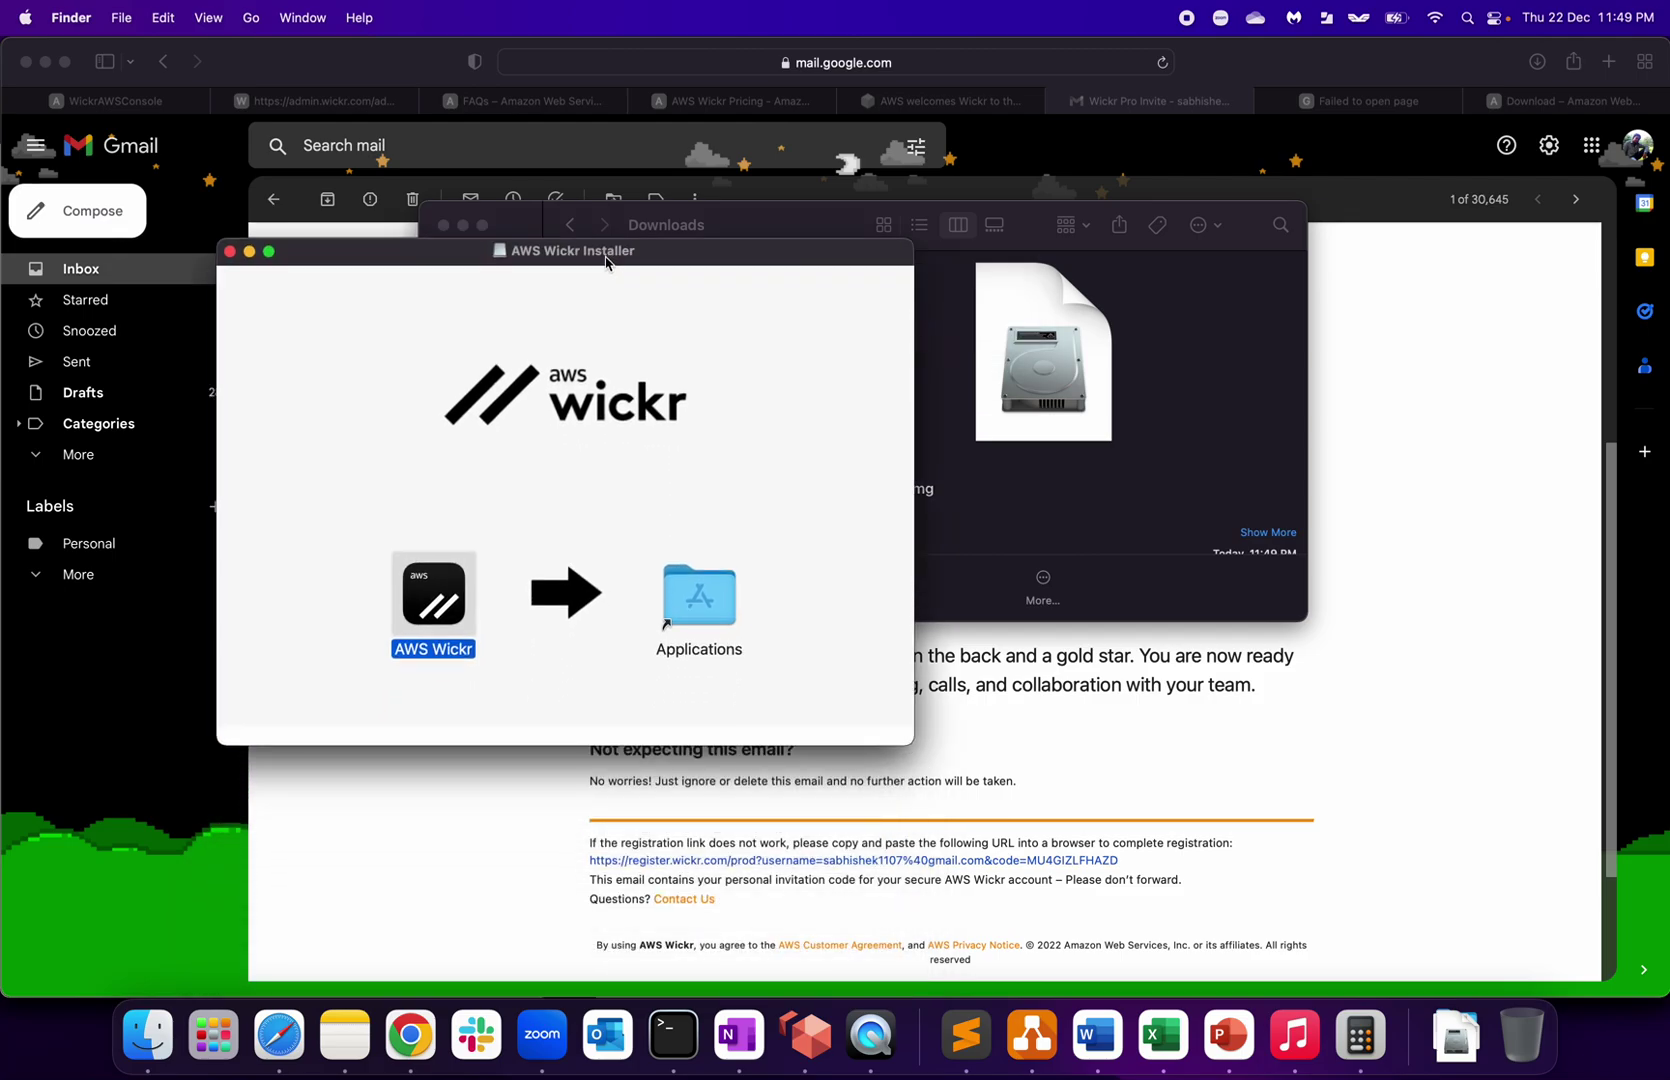
click(680, 521)
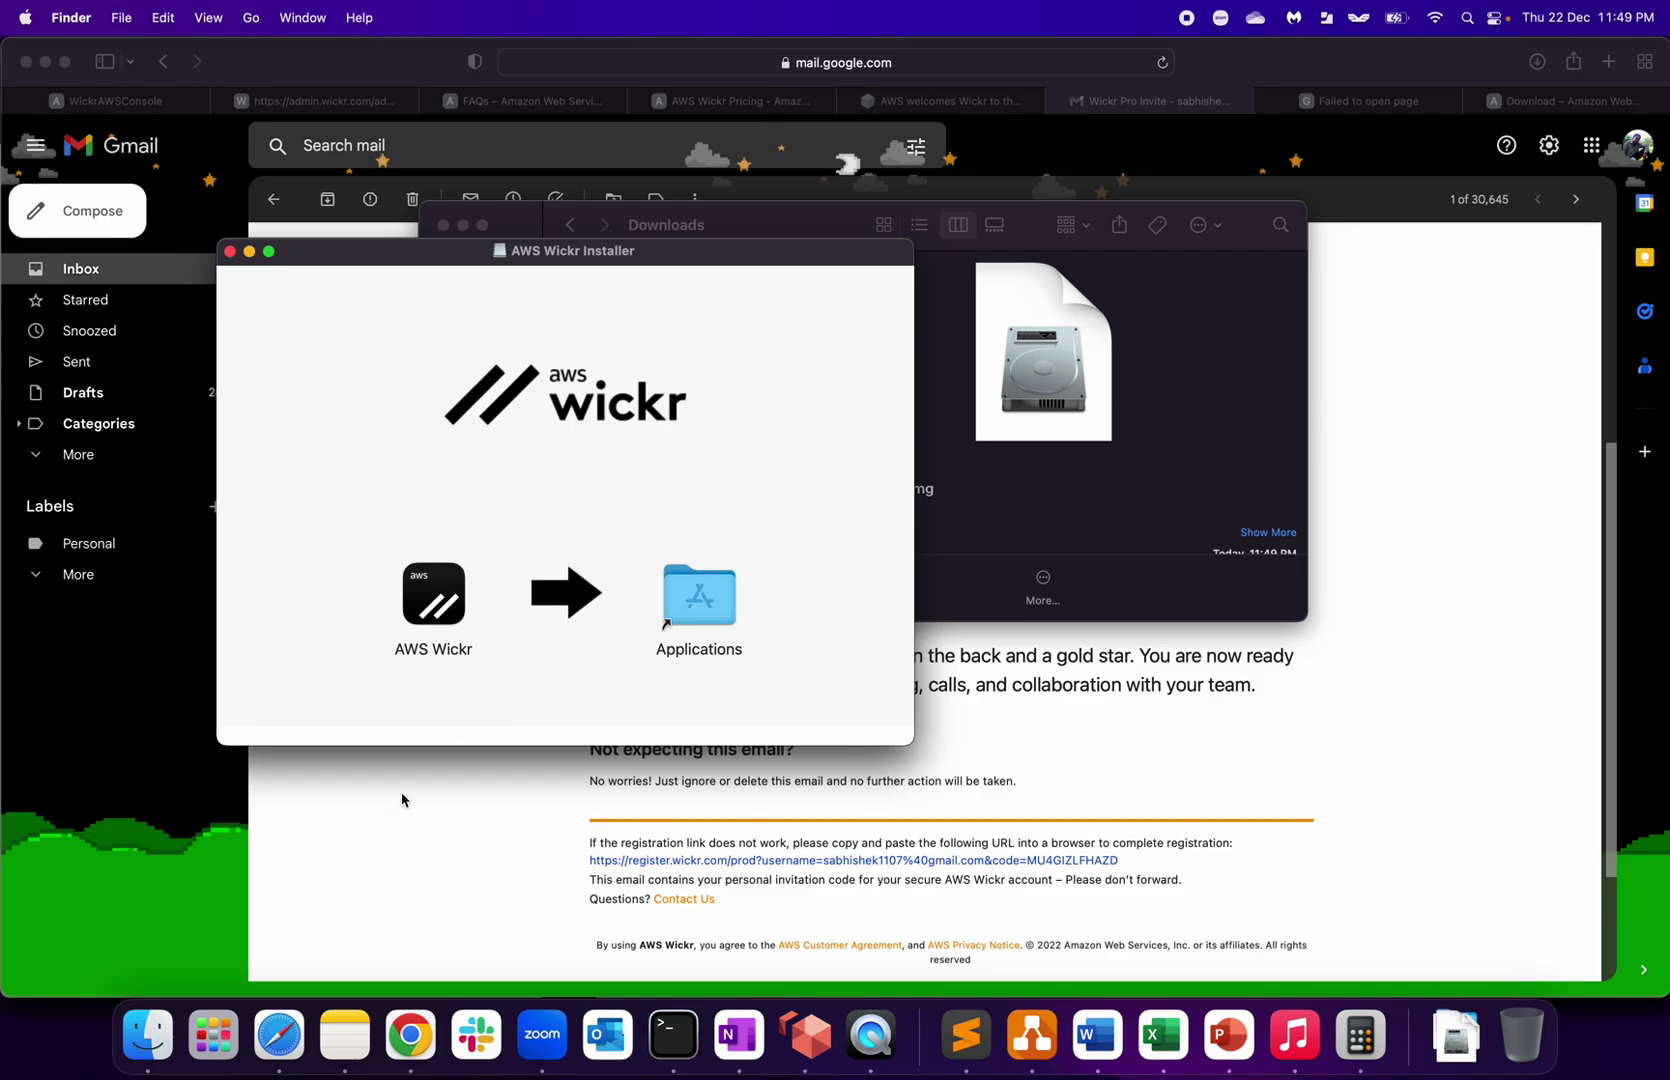
double_click(423, 620)
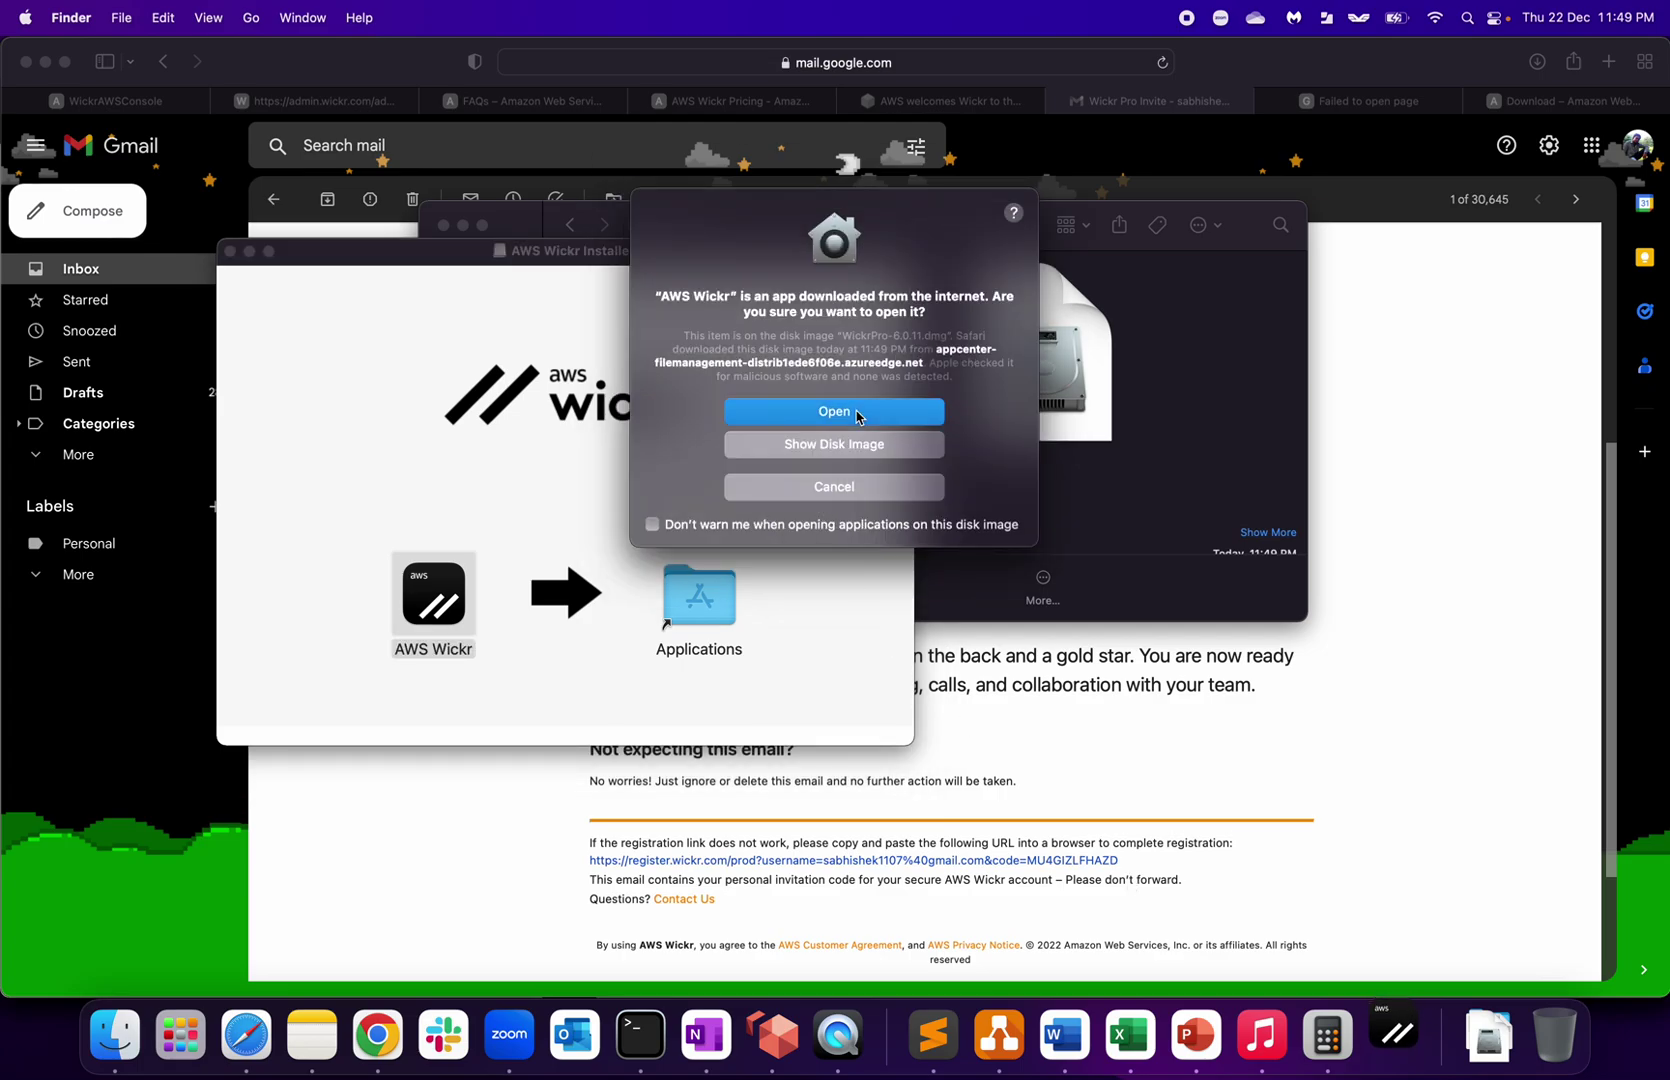
click(858, 414)
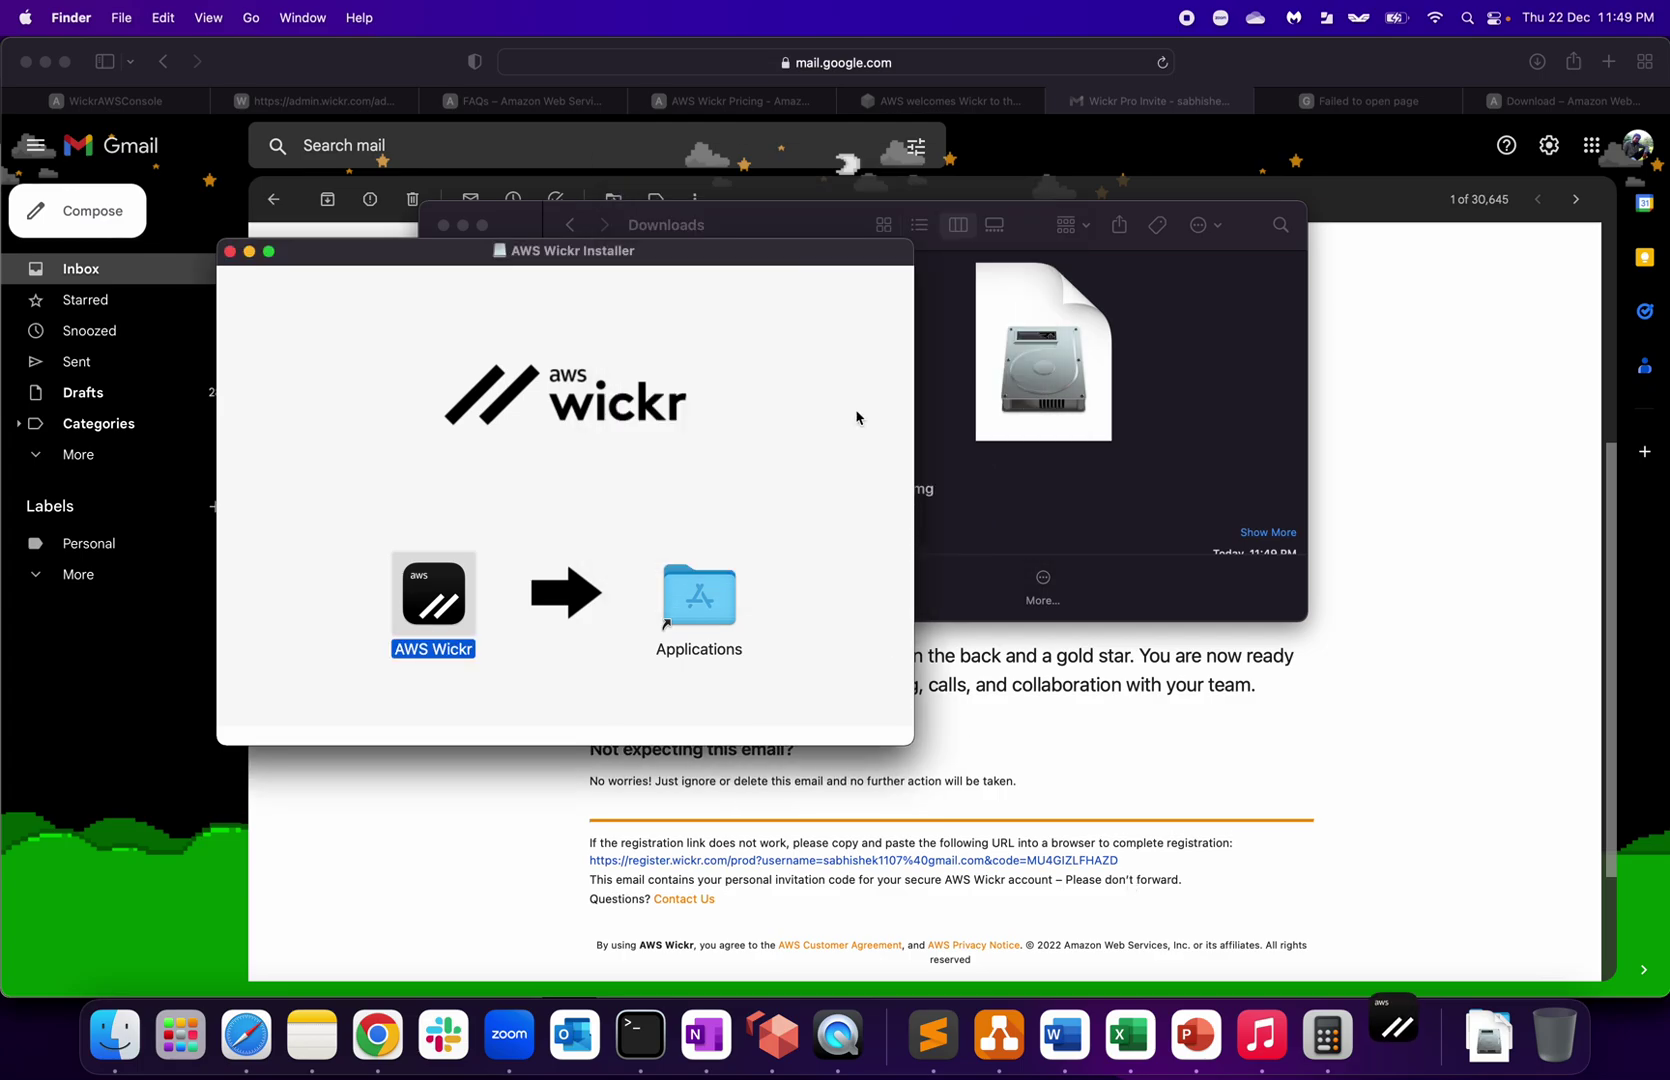
click(231, 253)
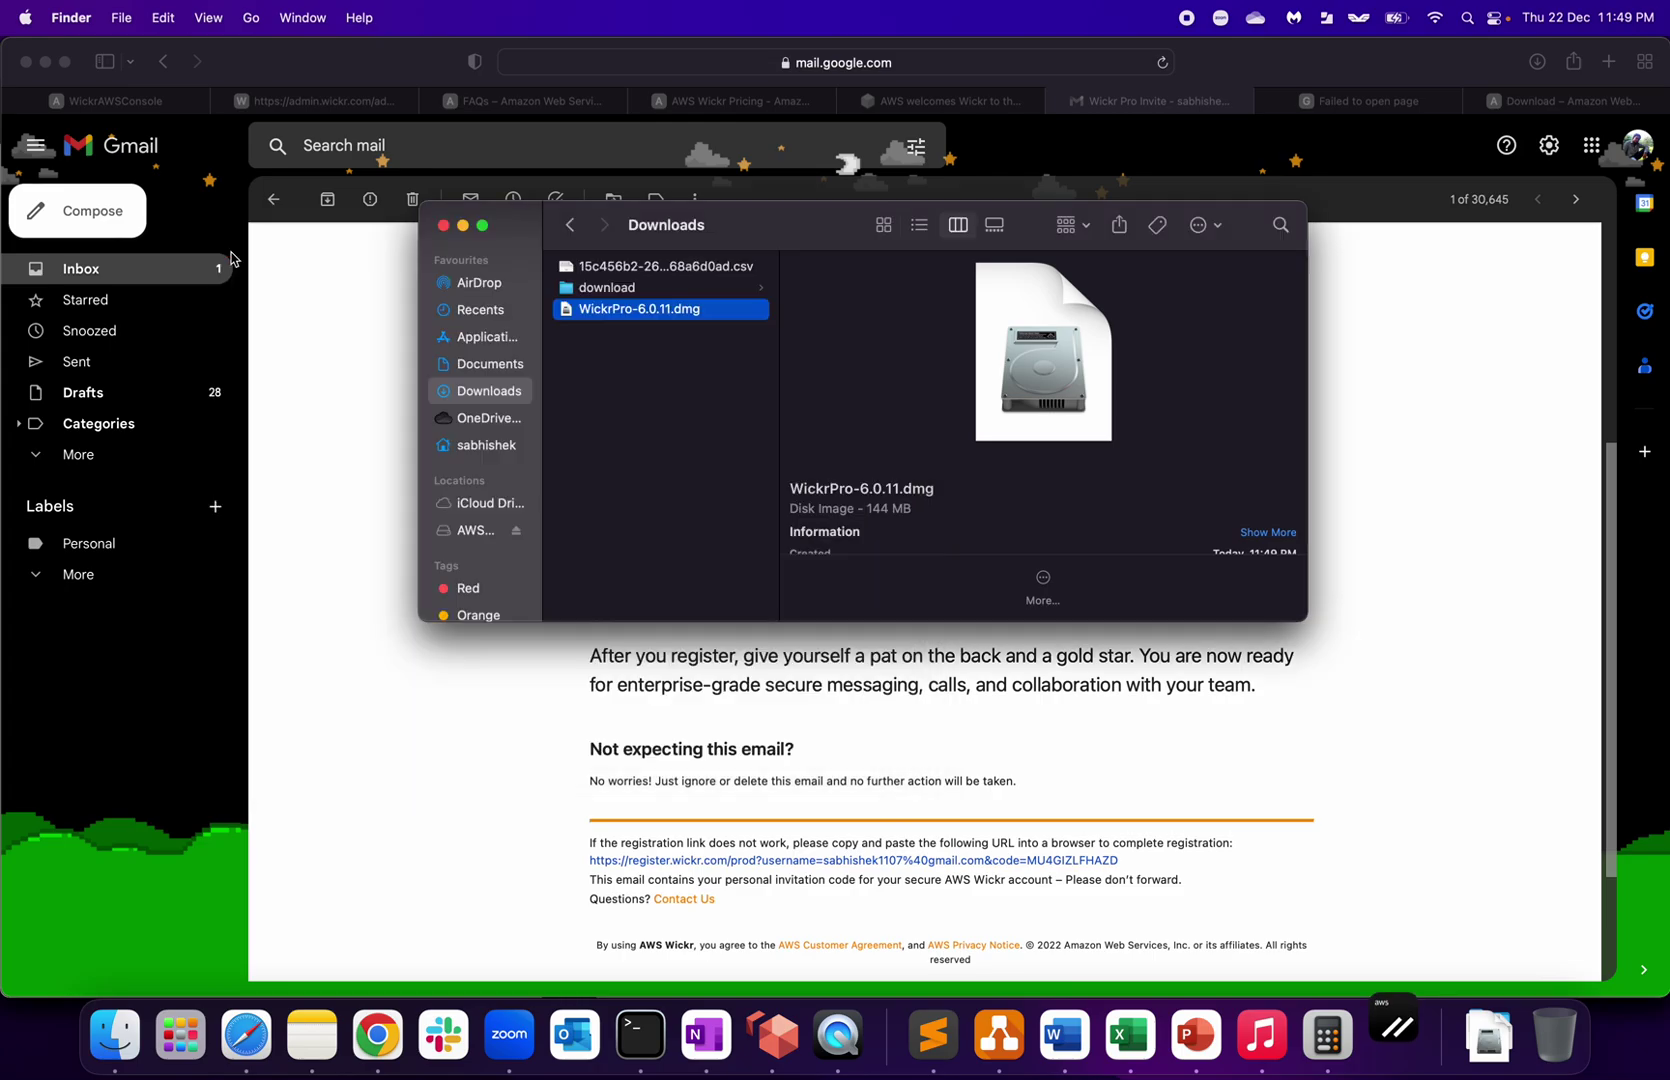
click(444, 226)
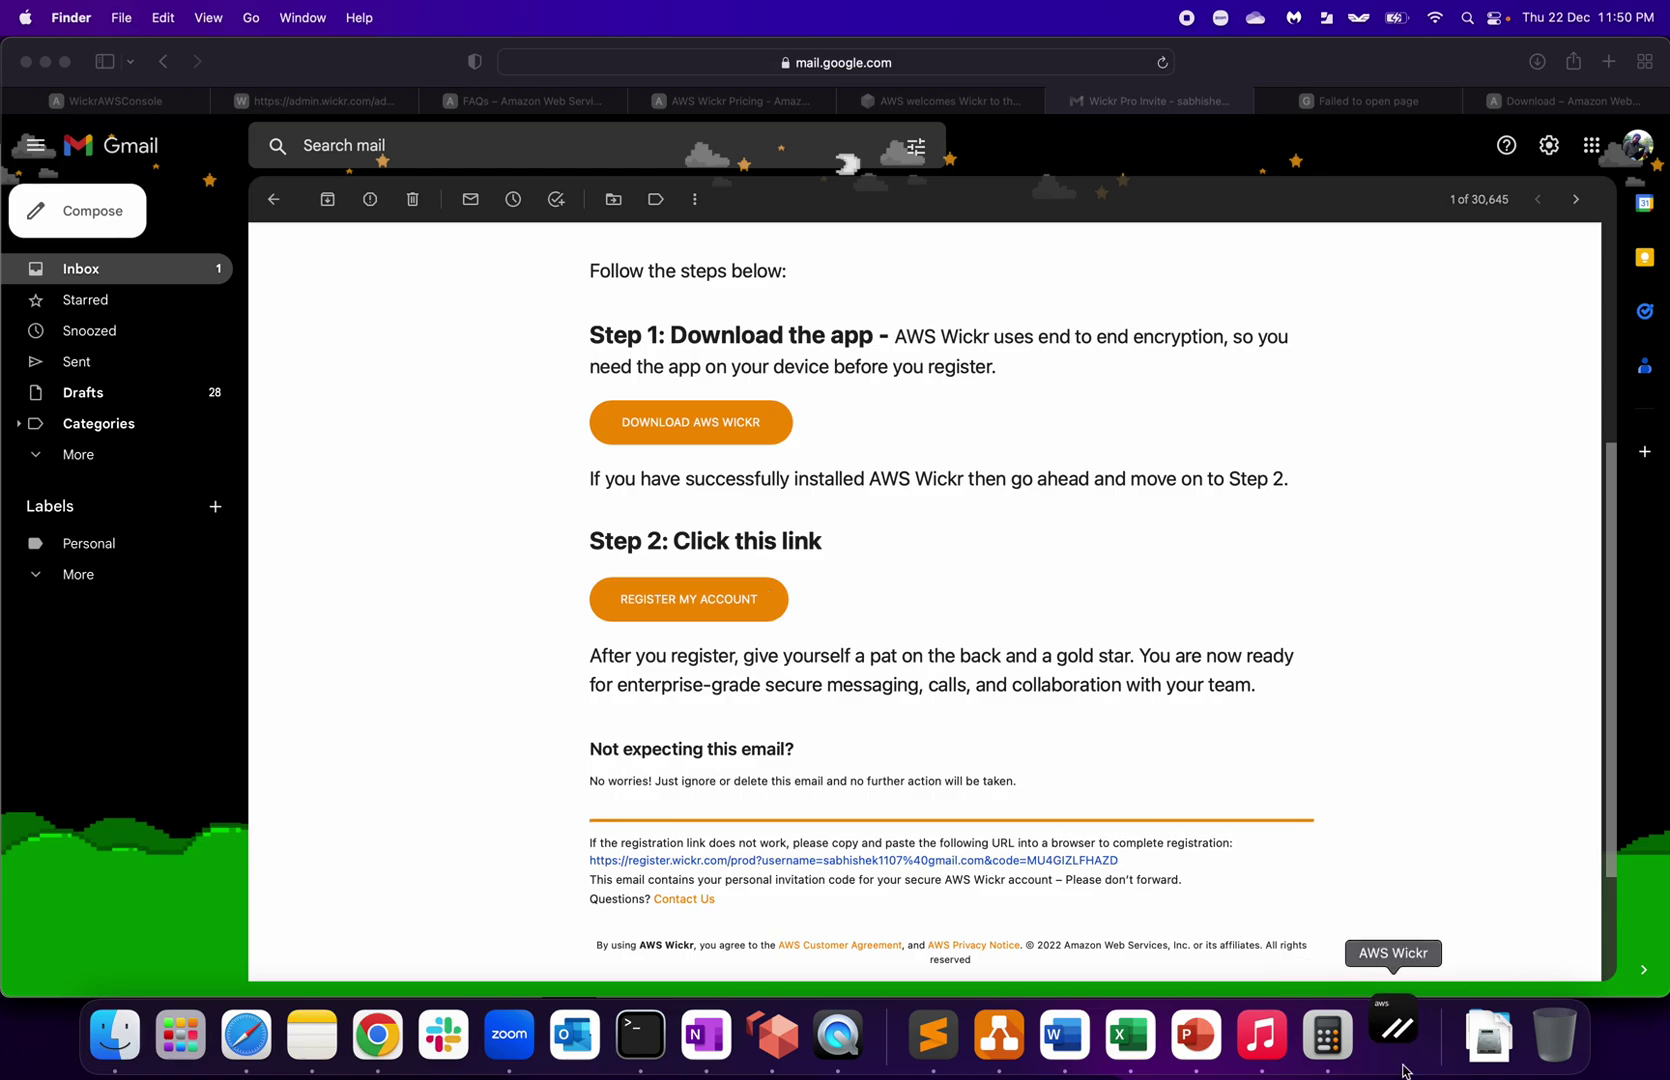
Step: Register the account via the invite link, allowing it to open the AWS Wickr app
click(716, 608)
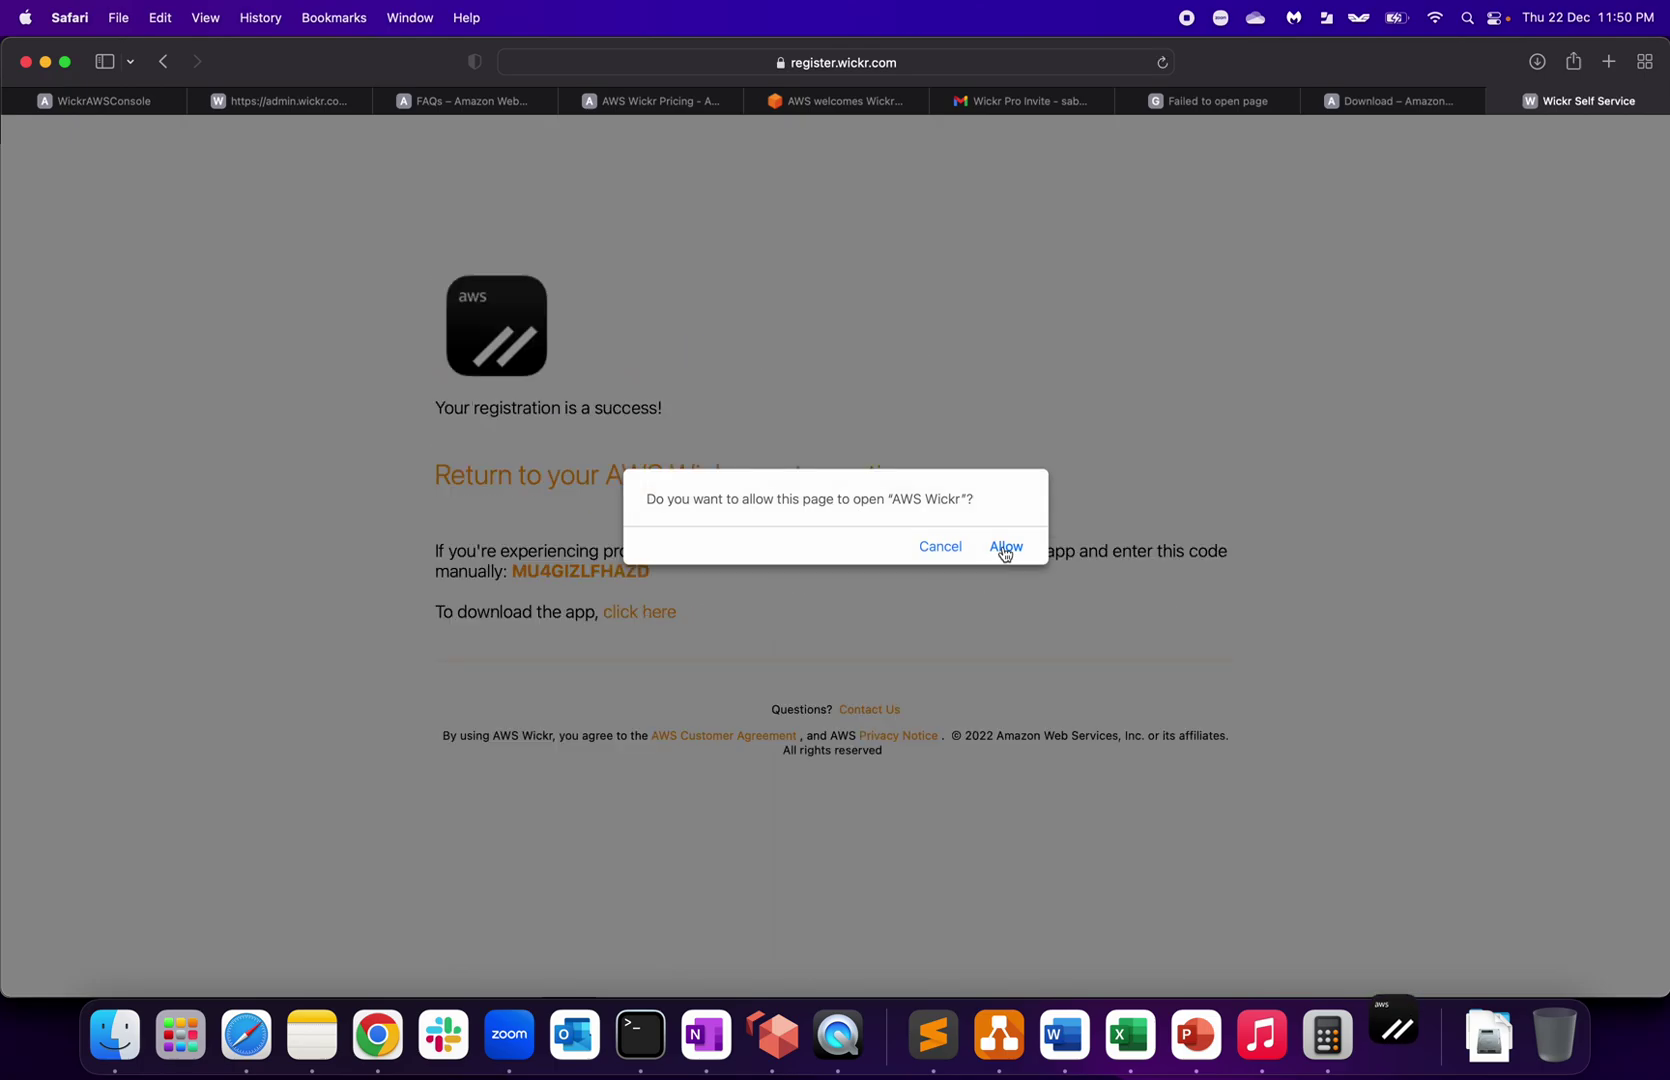
click(1003, 548)
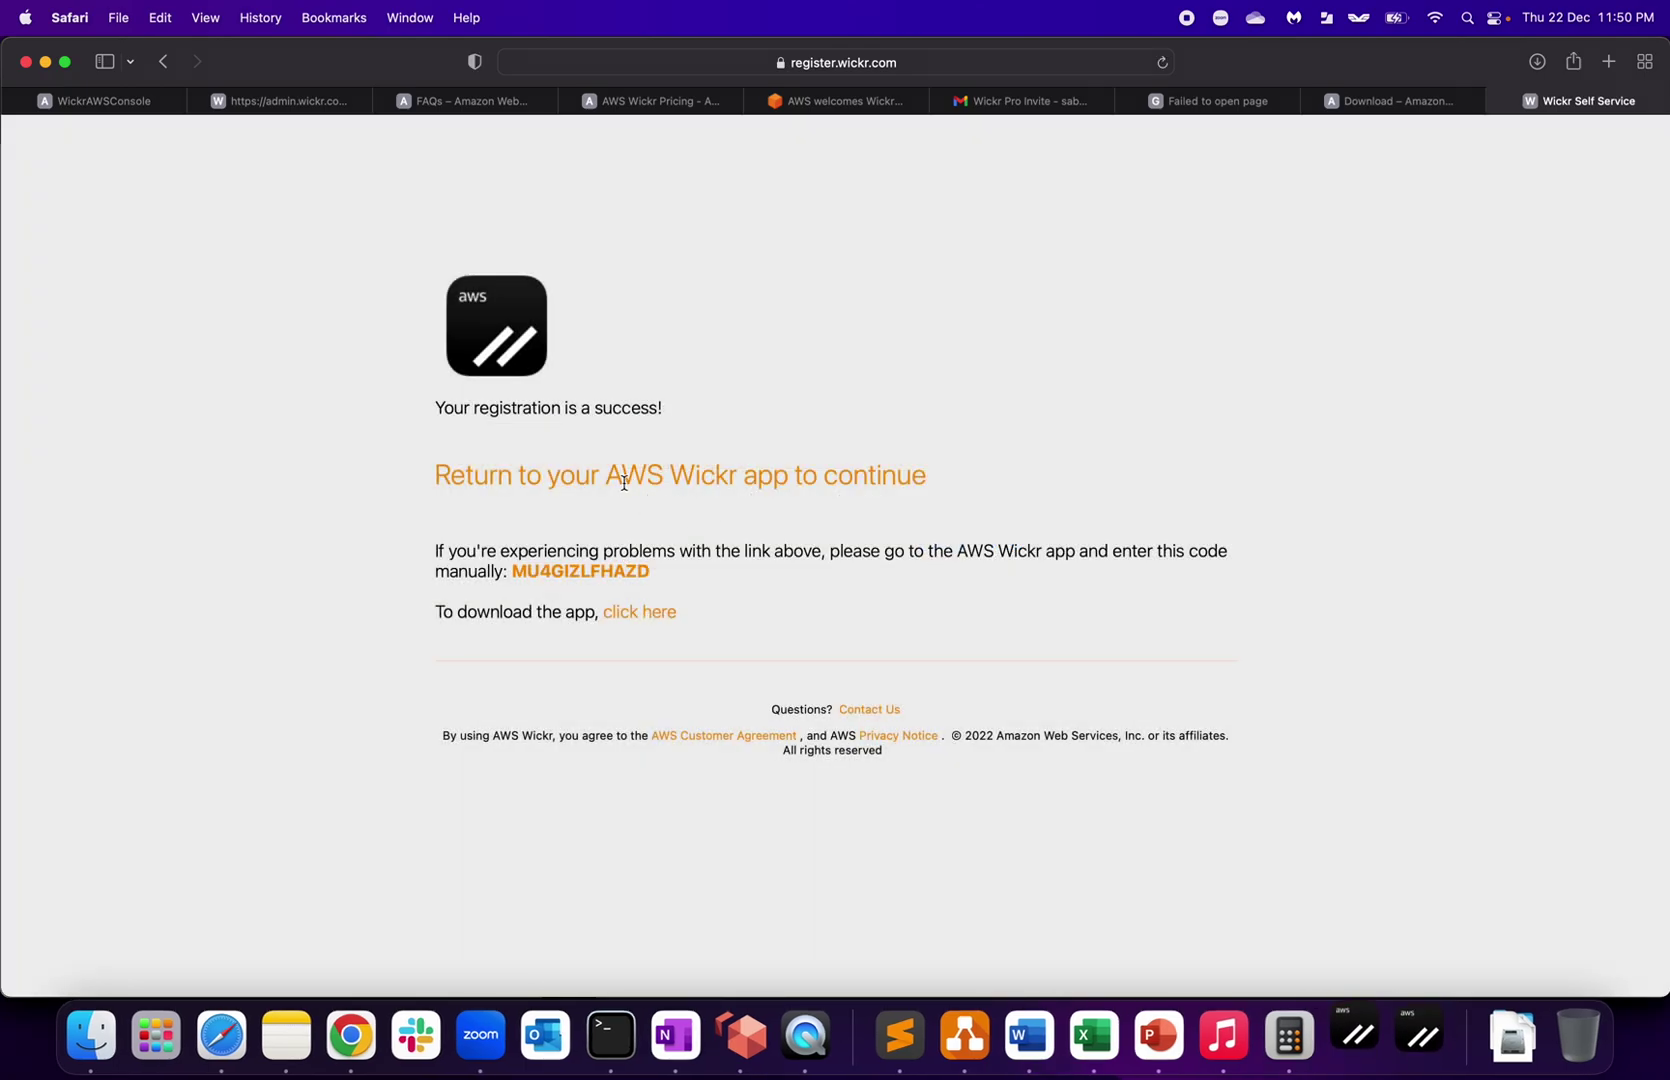
click(905, 468)
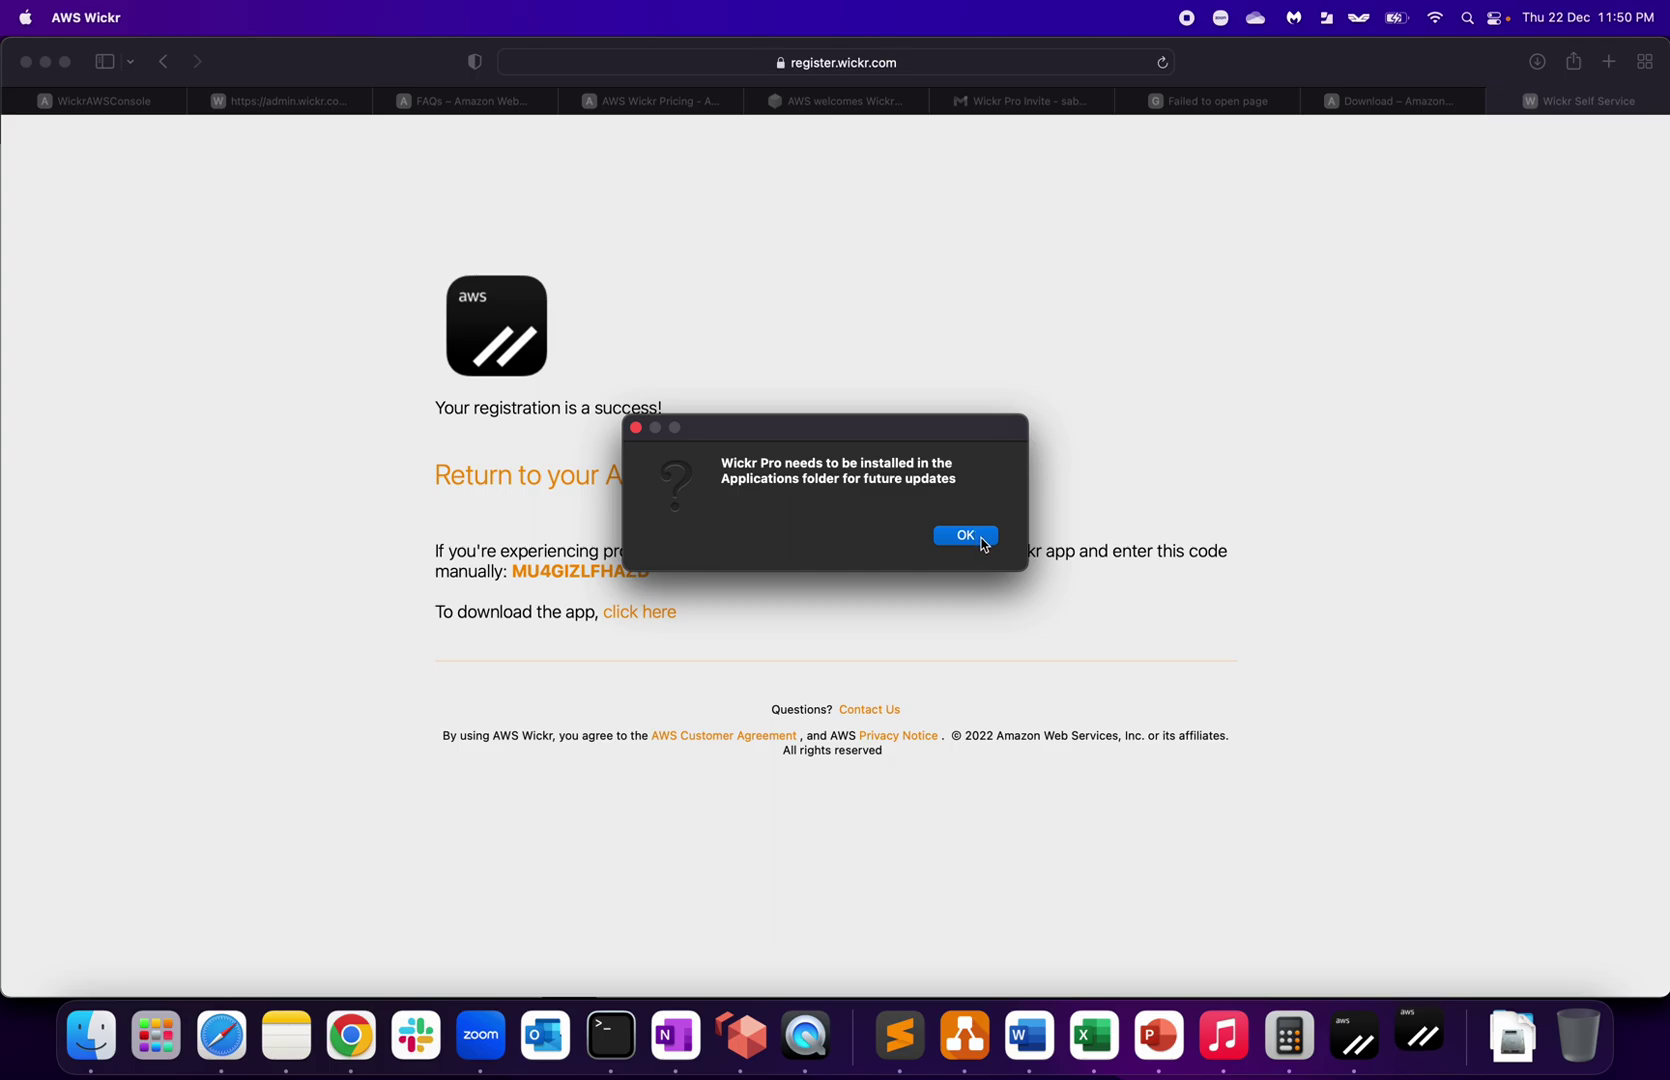
click(966, 536)
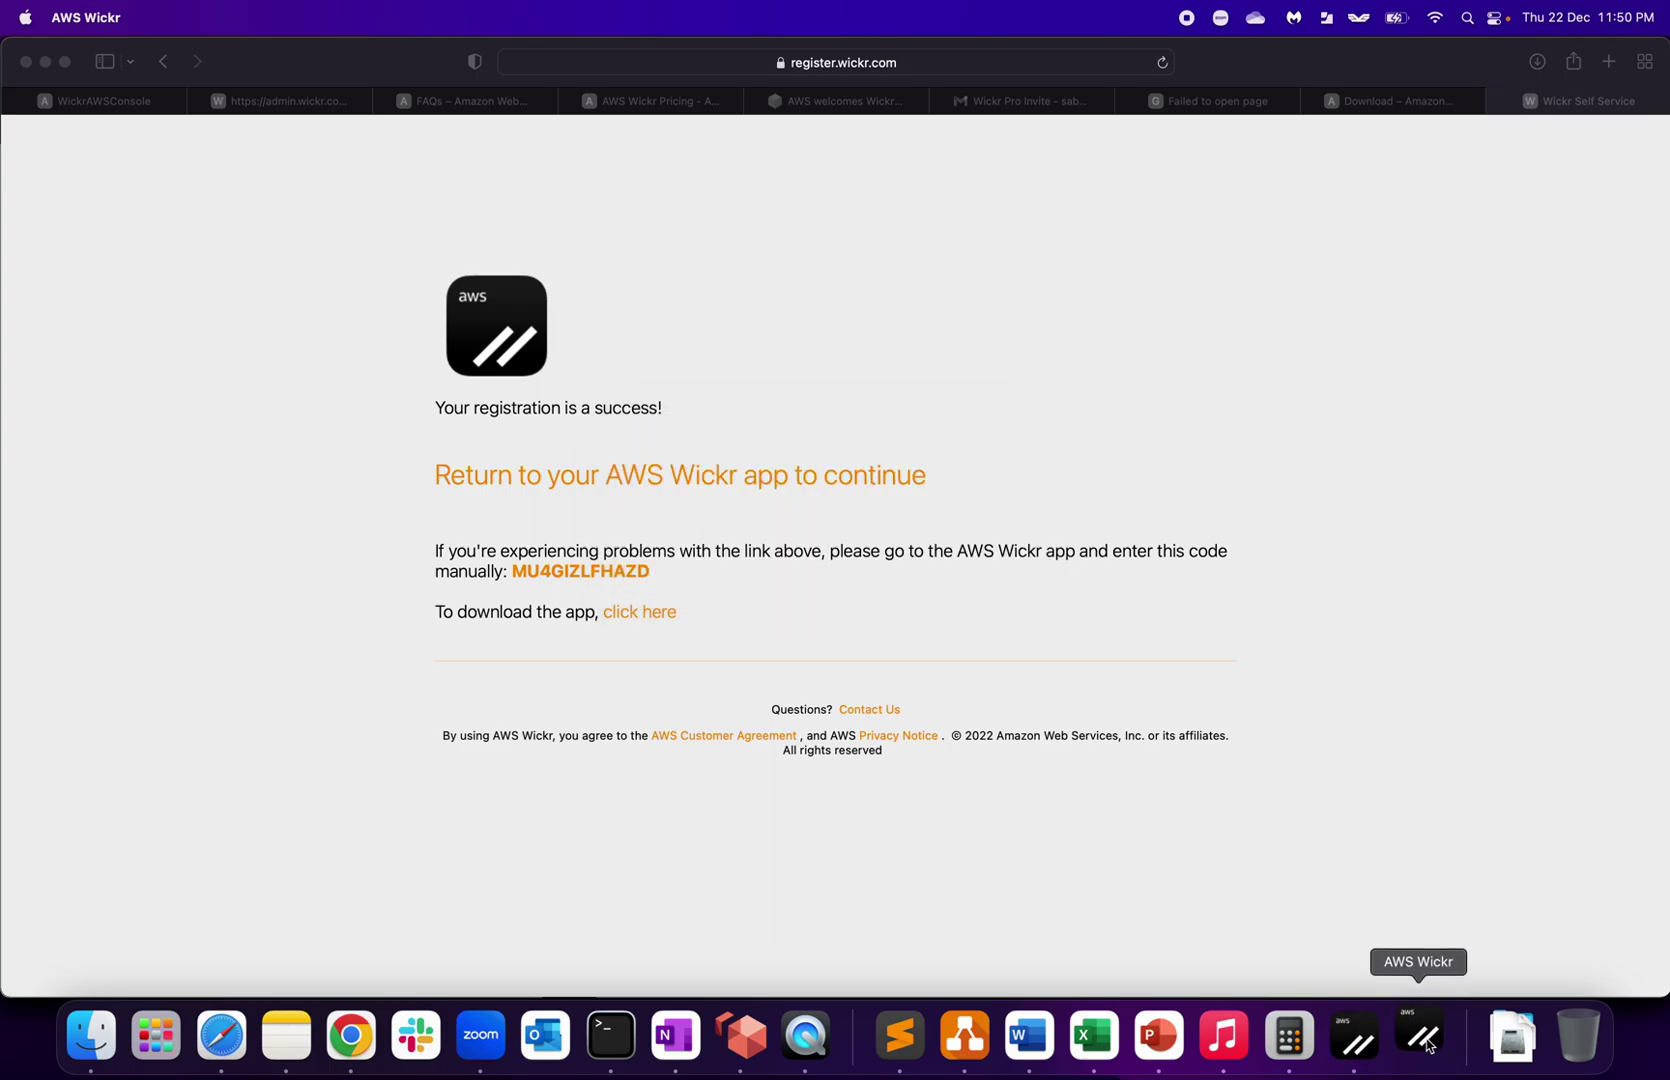
Step: Sign in to AWS Wickr with the work e-mail and choose to continue with an invite code
click(1430, 1045)
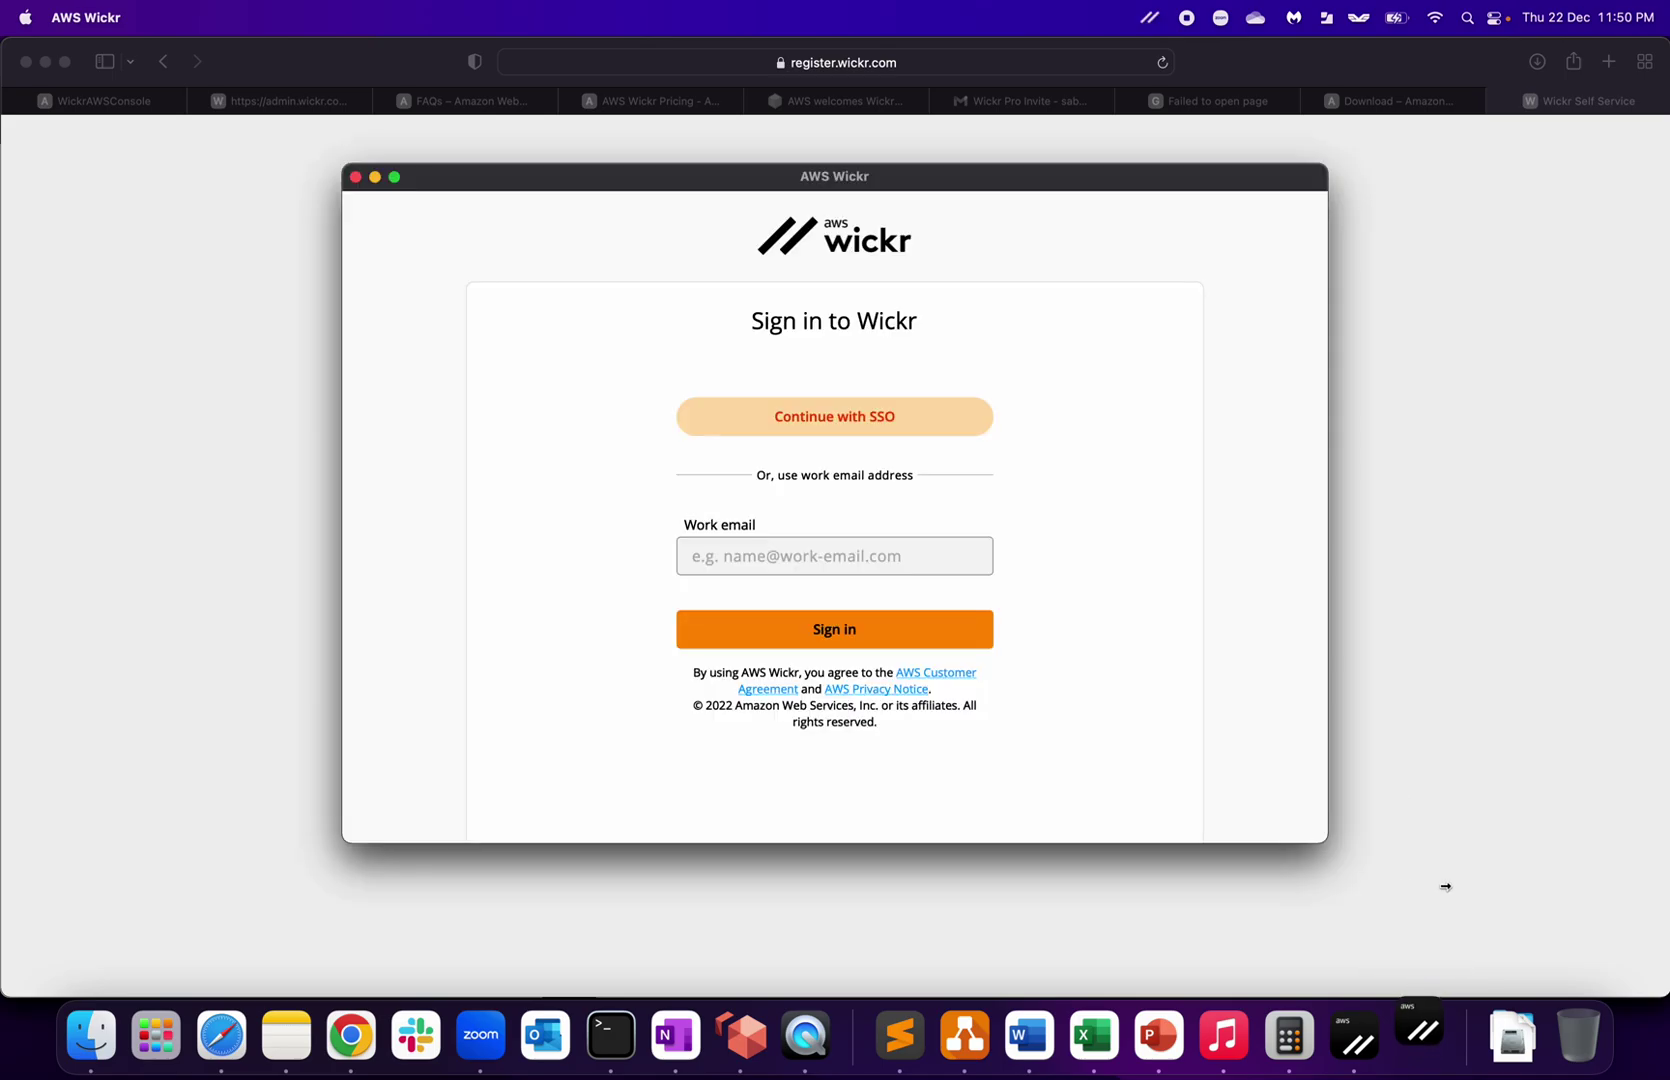
click(830, 549)
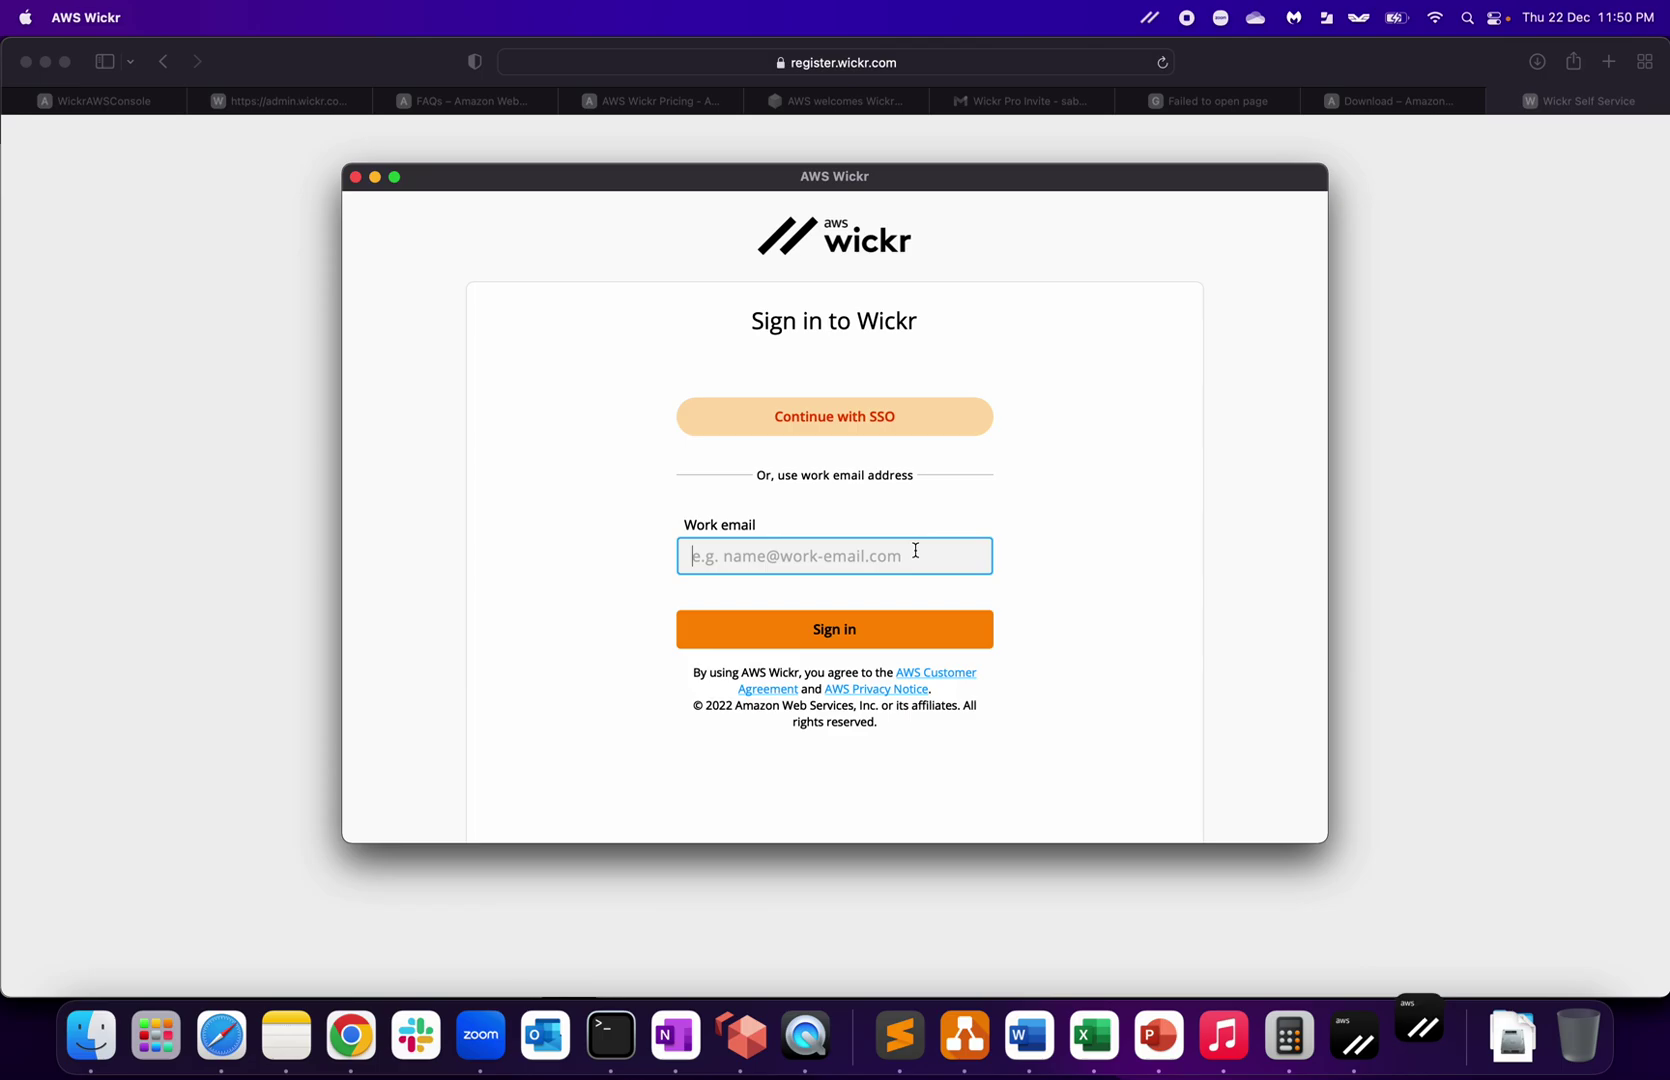
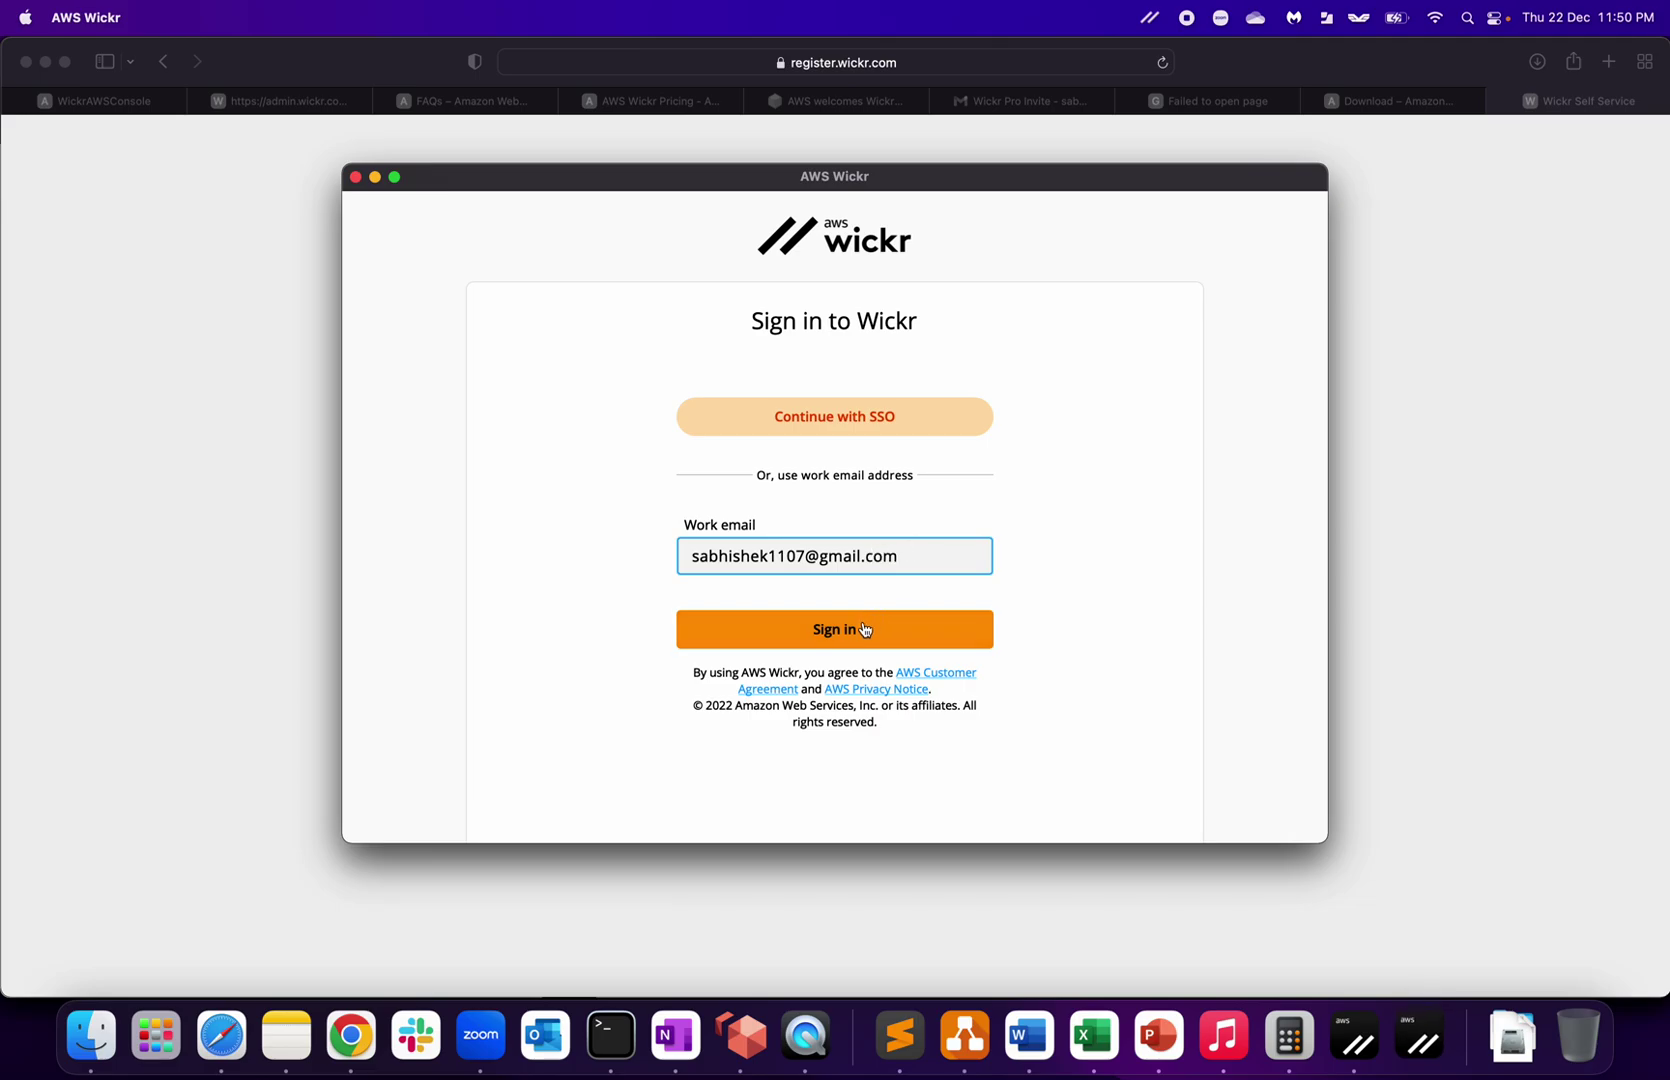
click(866, 630)
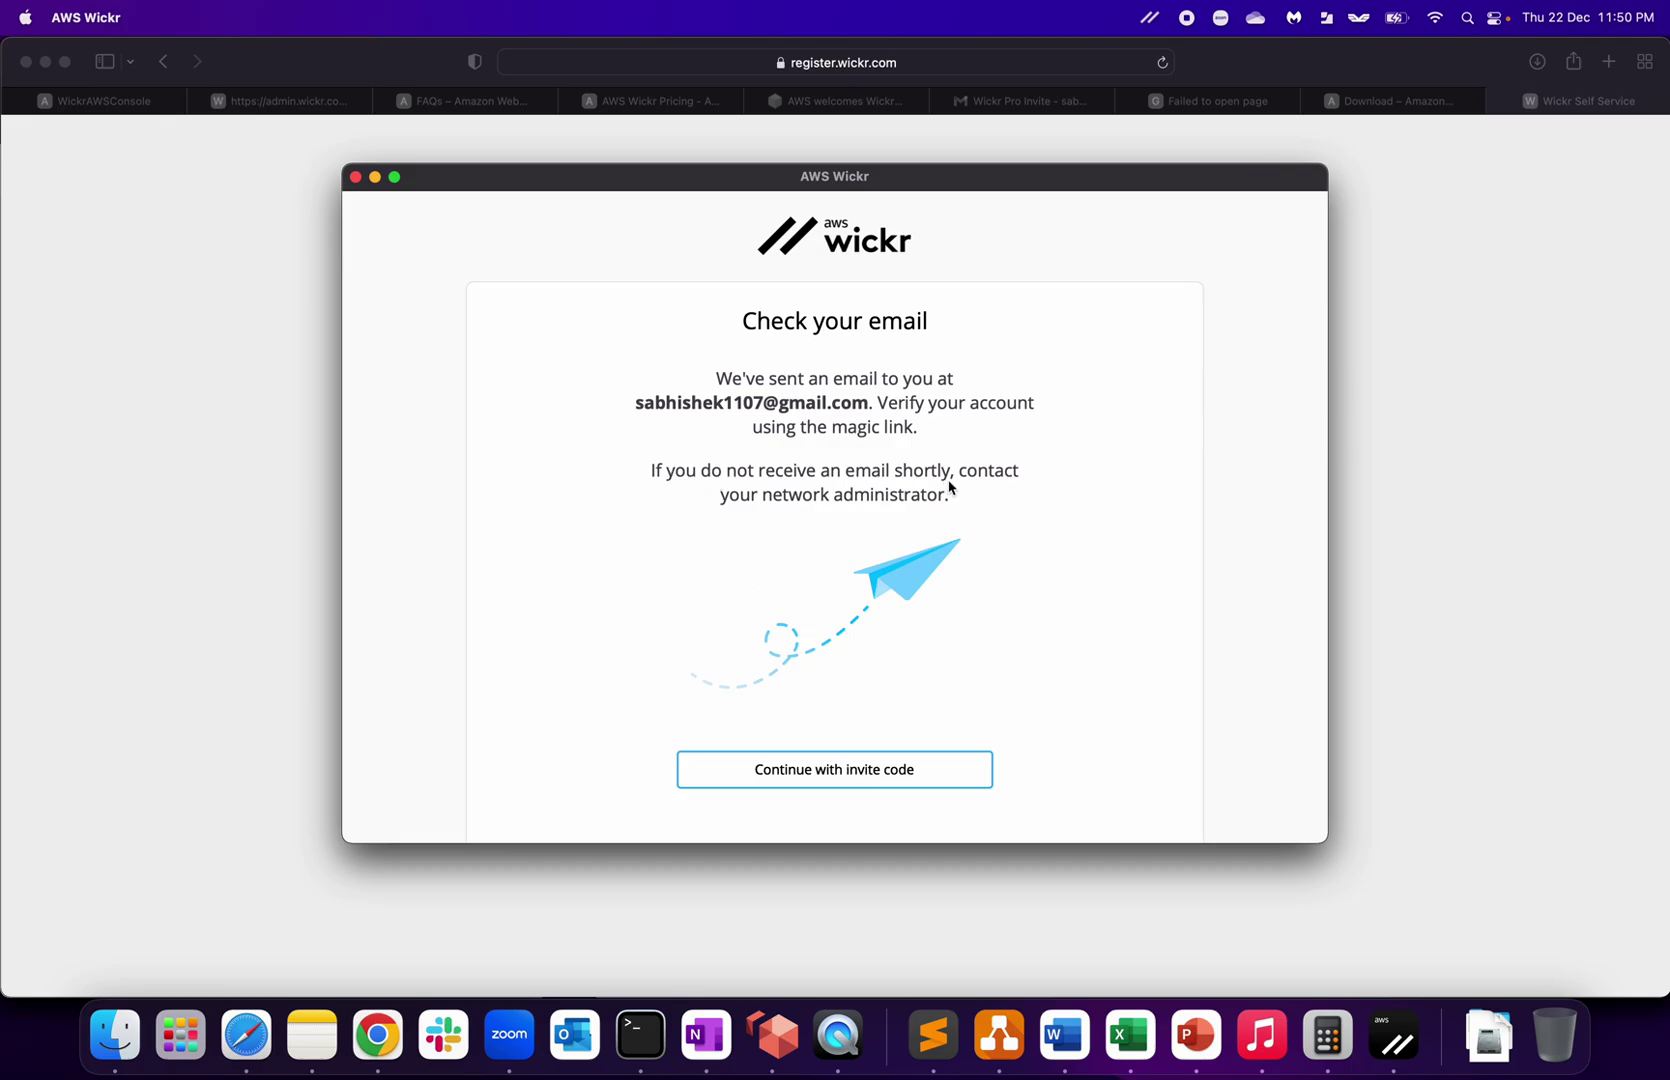
click(857, 771)
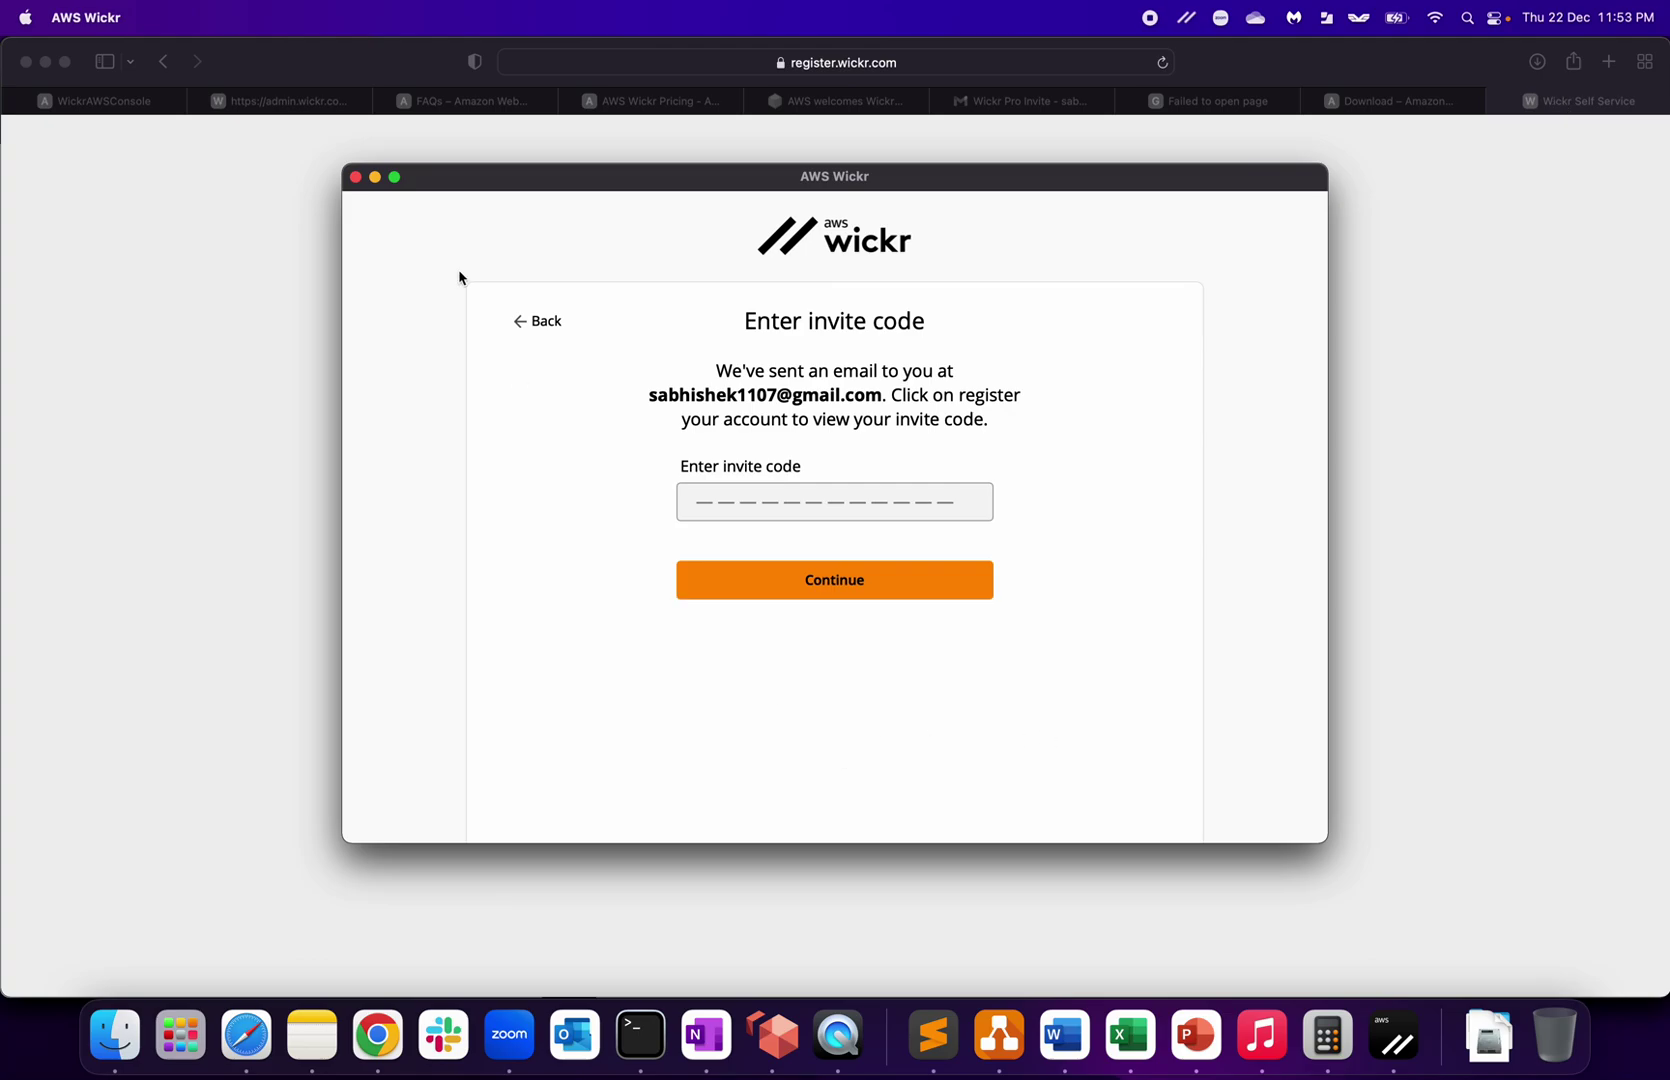
Step: Copy the invite code from the registration page and submit it in AWS Wickr
click(377, 178)
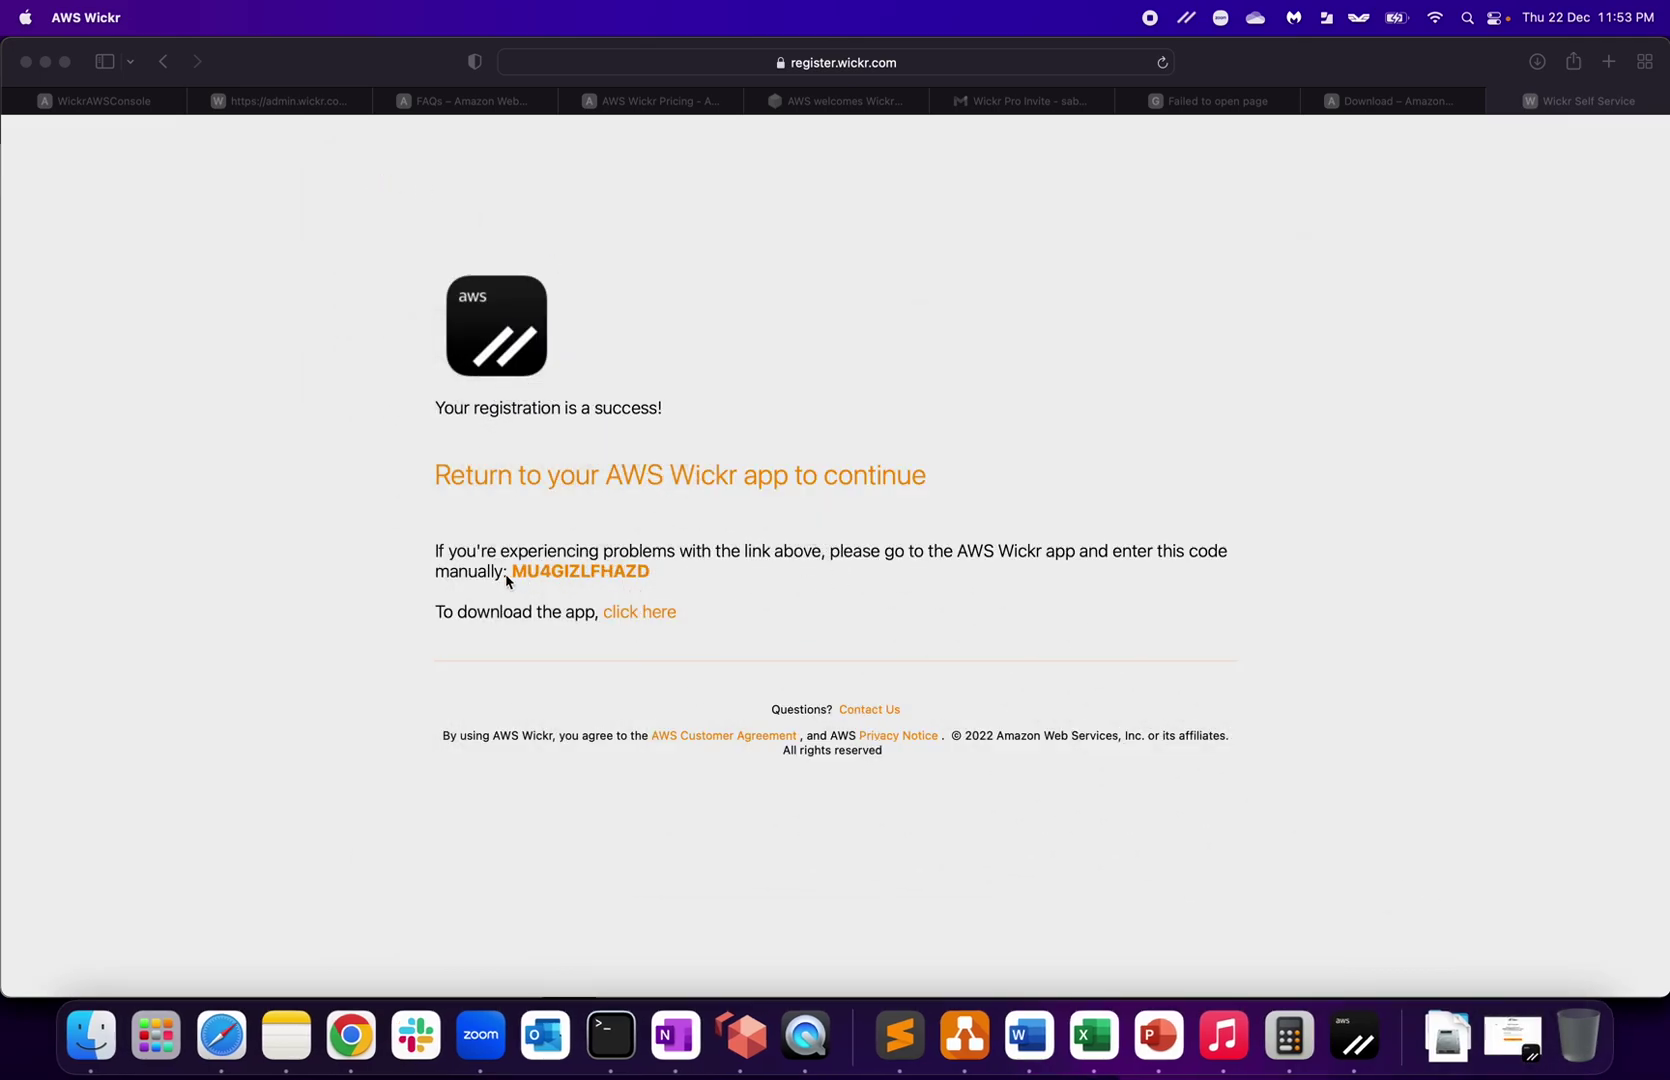
drag(514, 573, 669, 573)
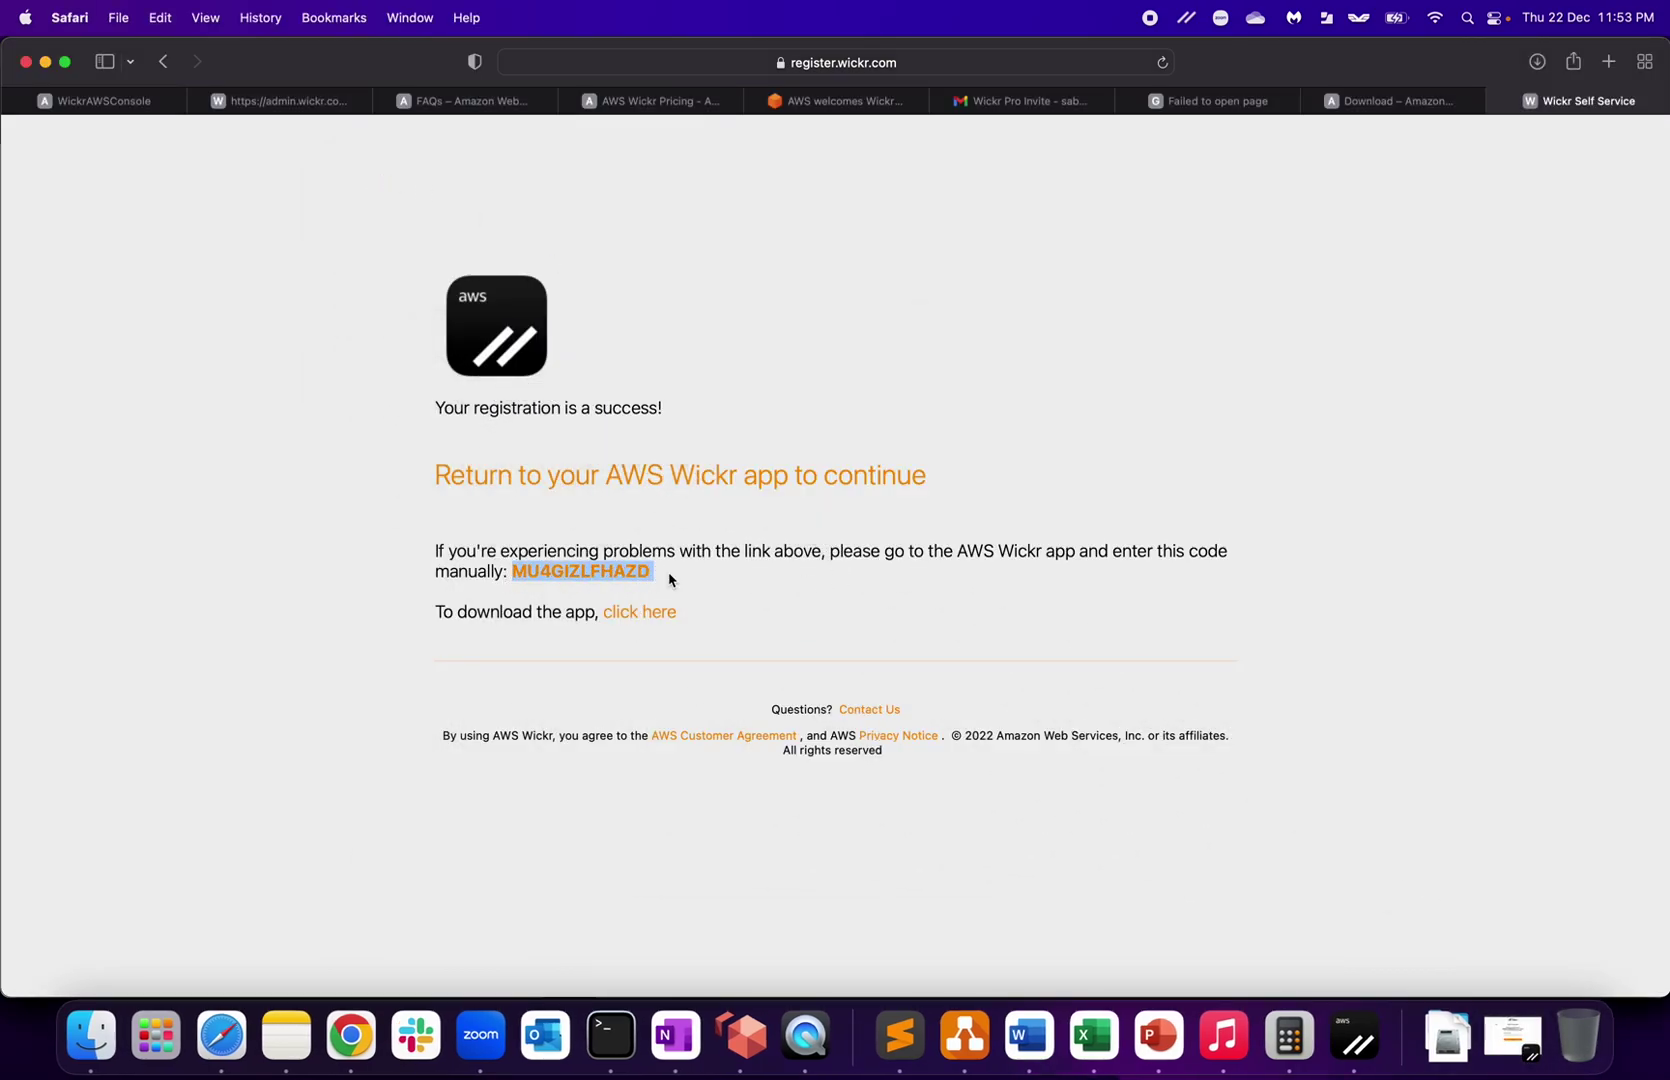
key(super+c)
click(1510, 1042)
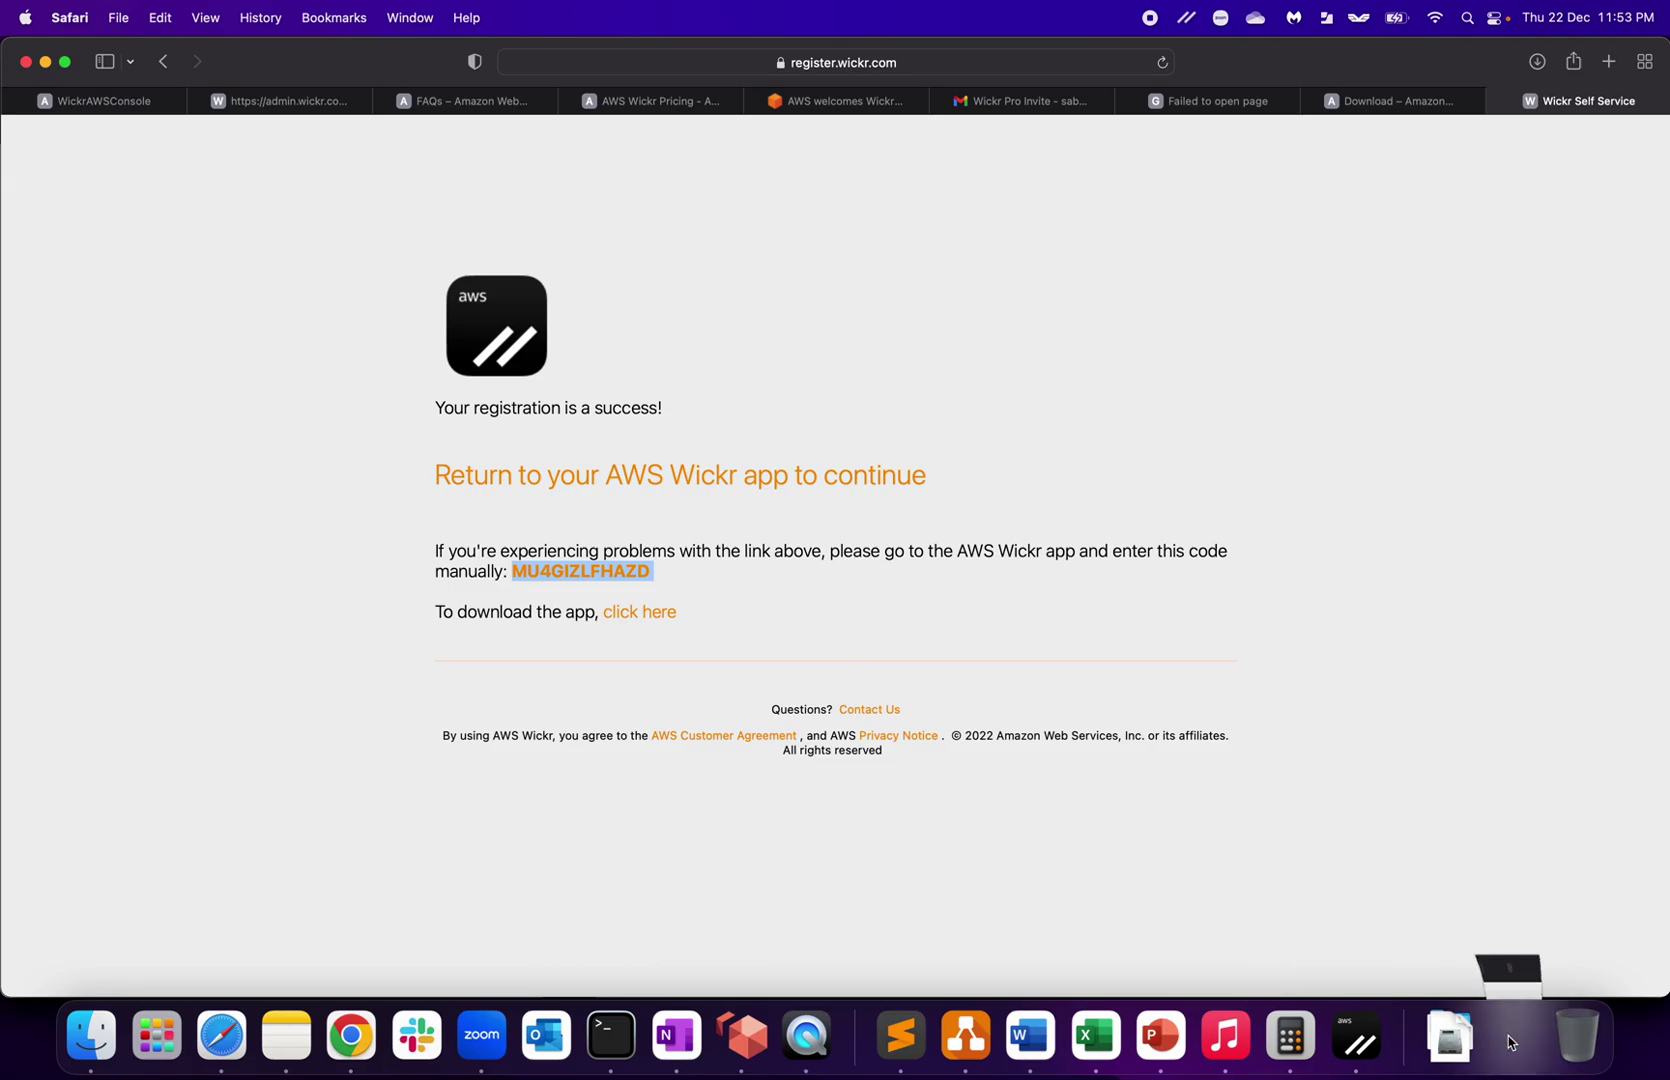
click(762, 502)
key(super+v)
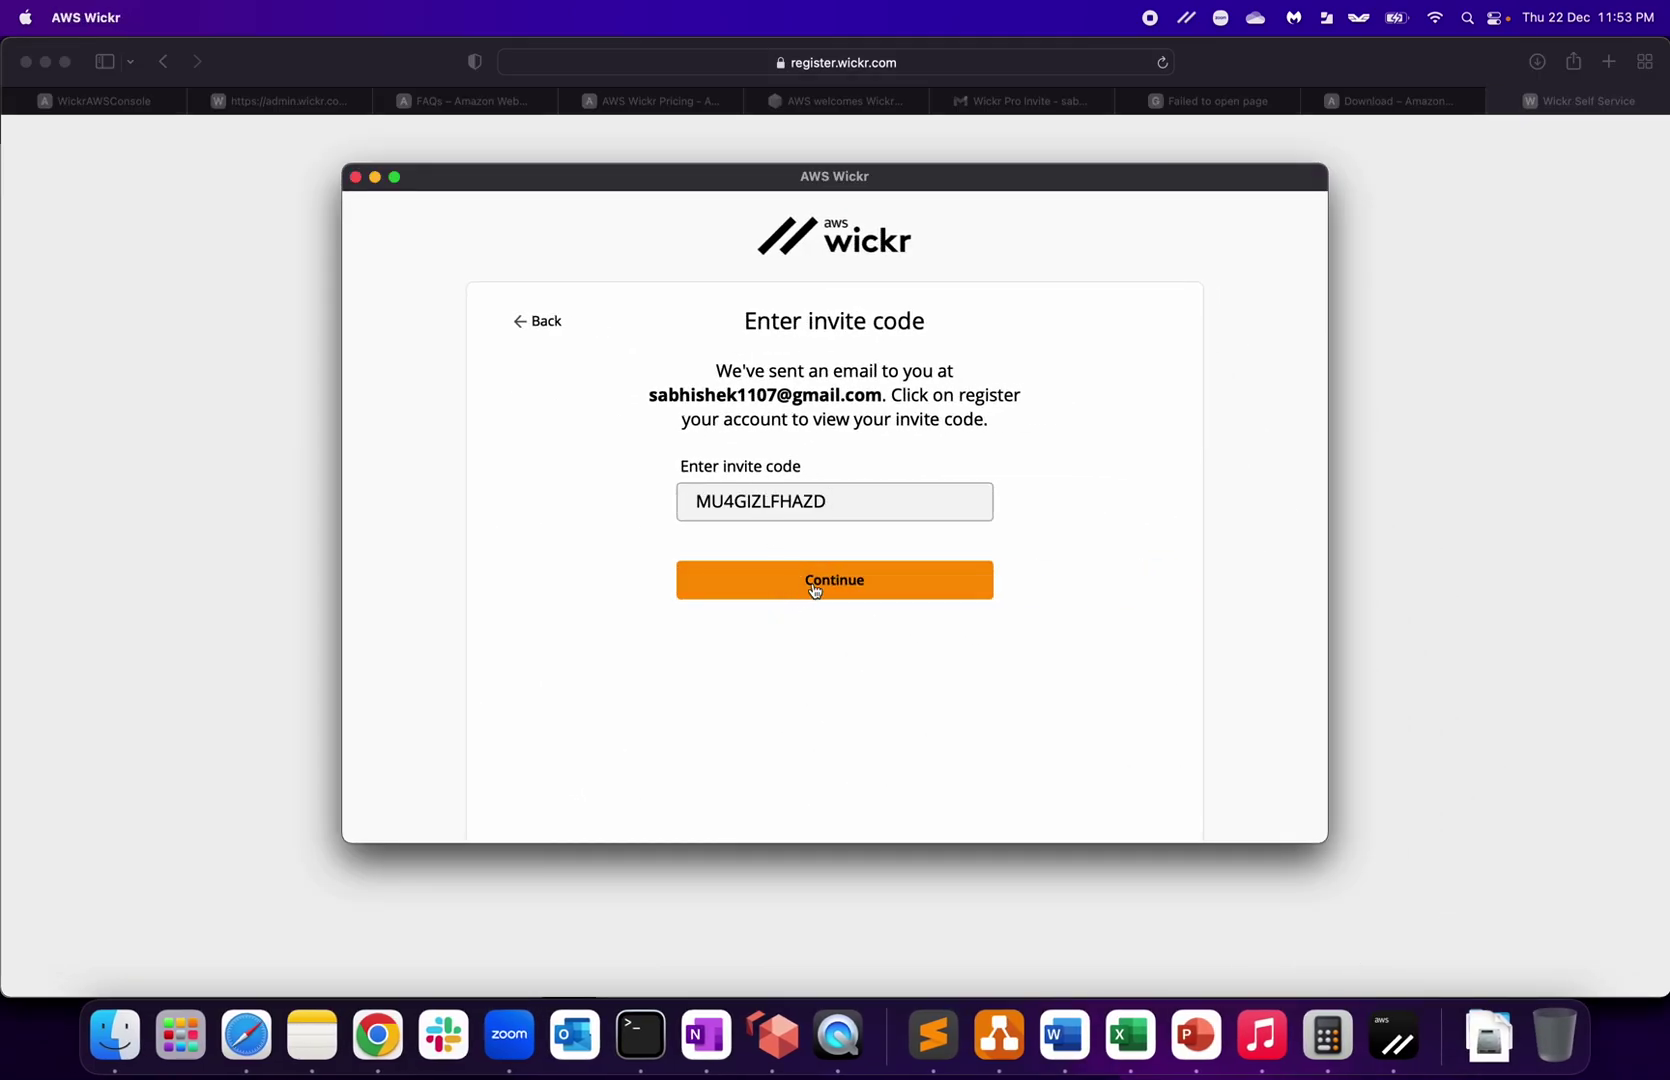
click(843, 585)
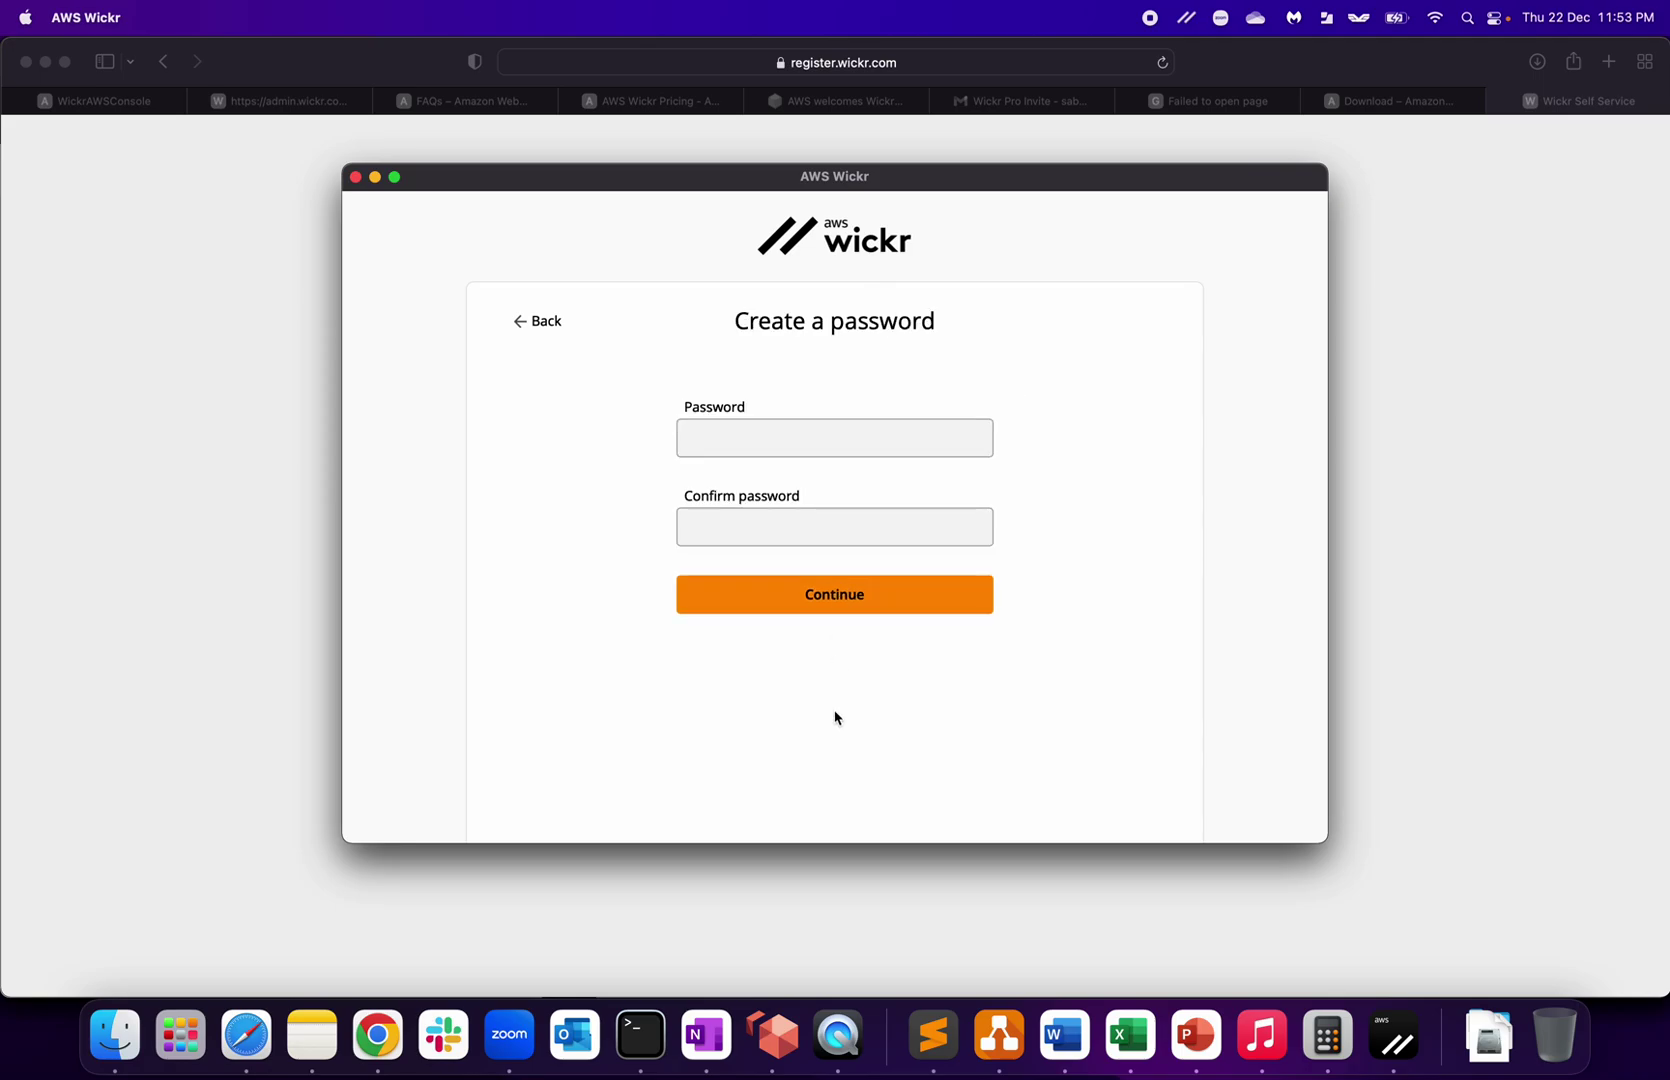
Step: Enter and confirm a new account password, then submit it
click(761, 449)
text(••)
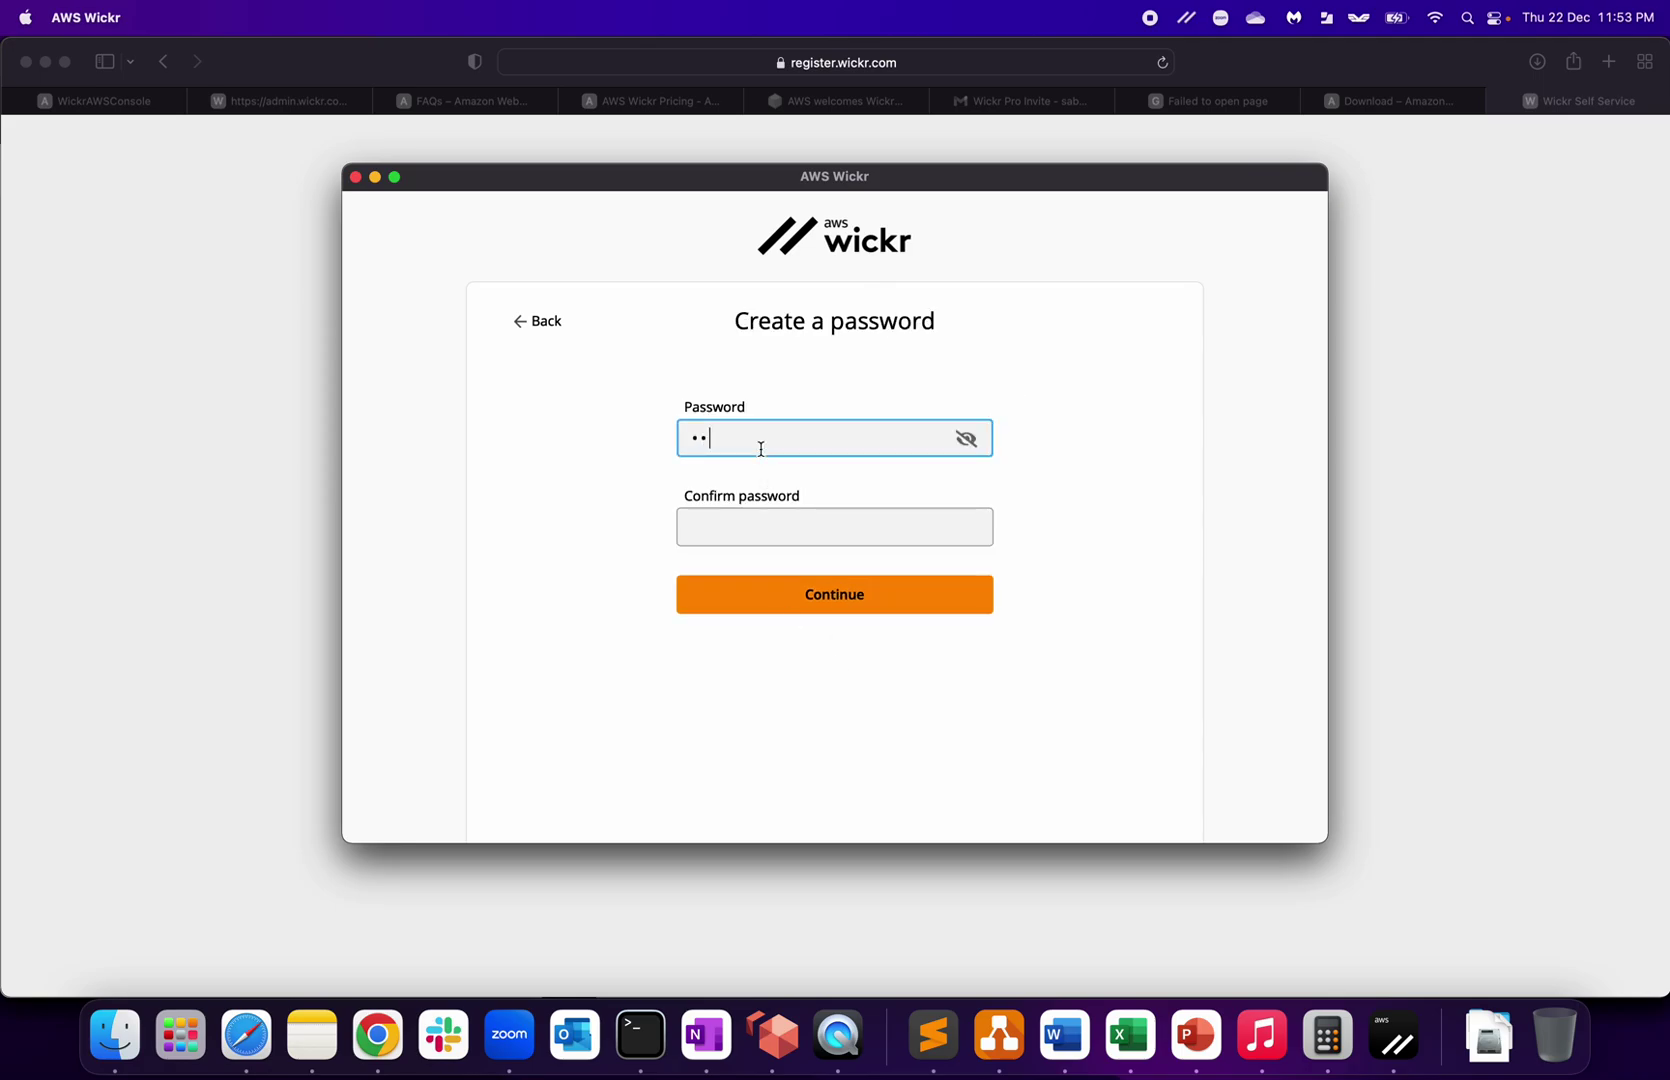
text(••••••)
key(Tab)
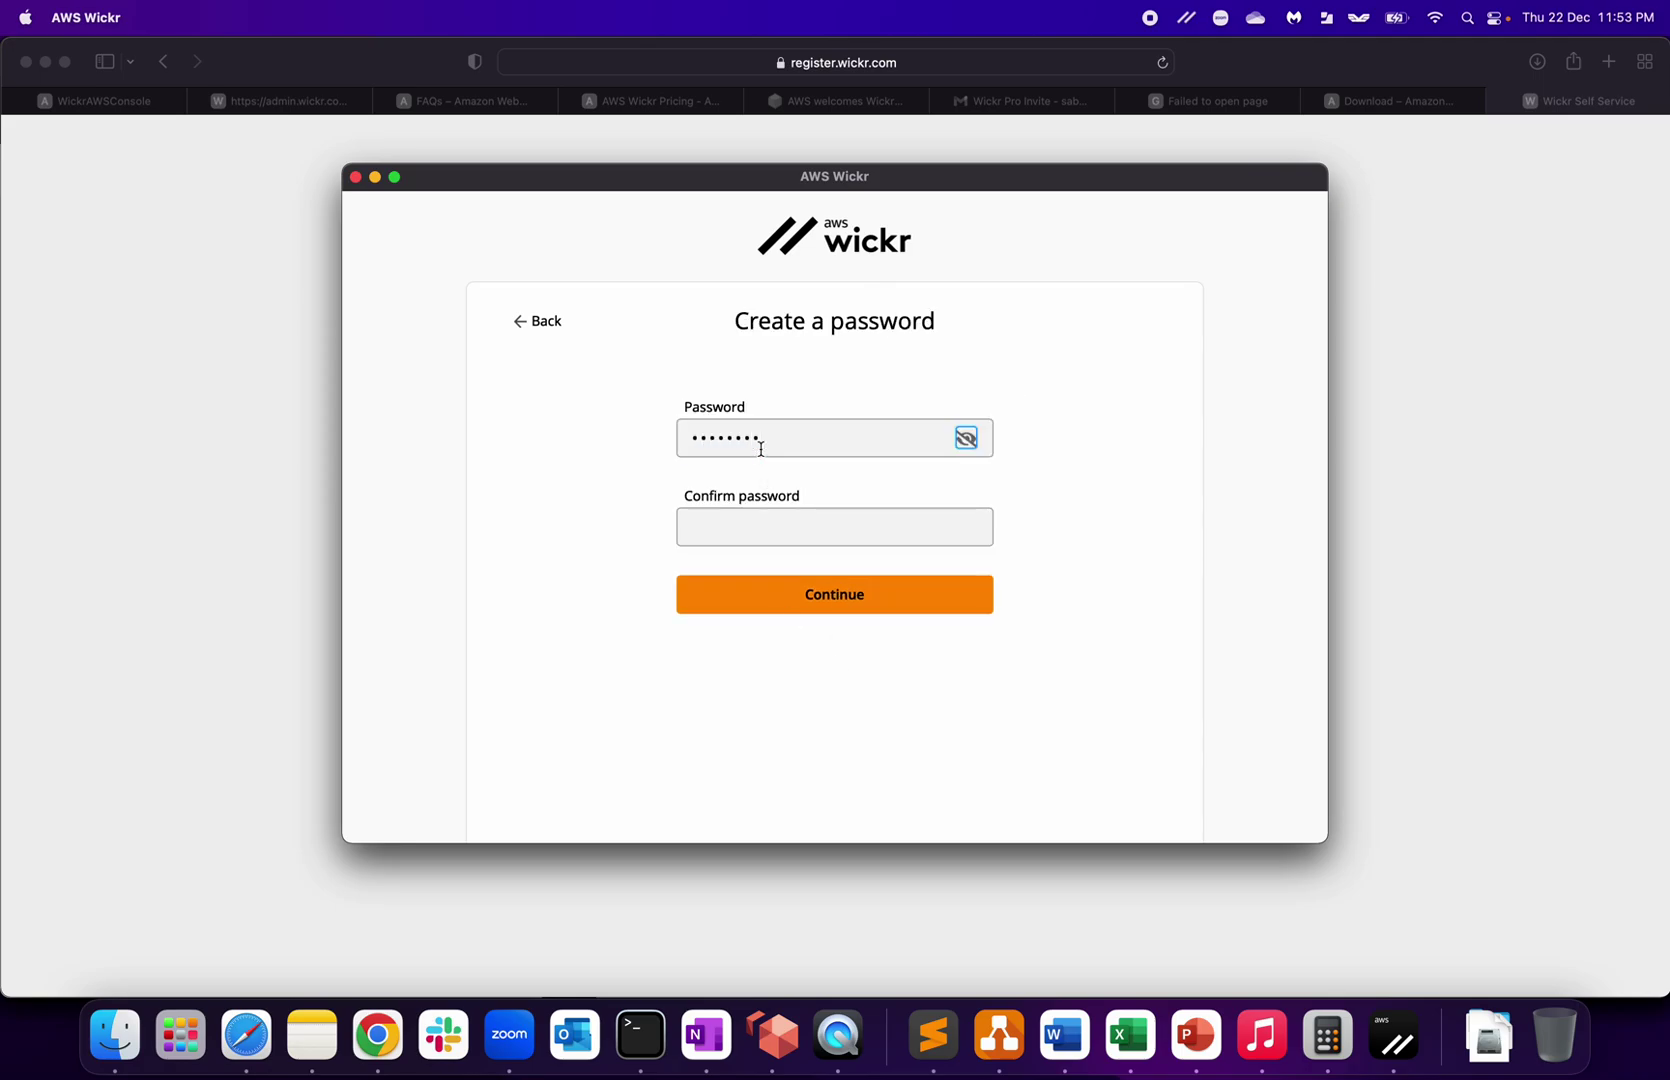
click(817, 517)
text(••)
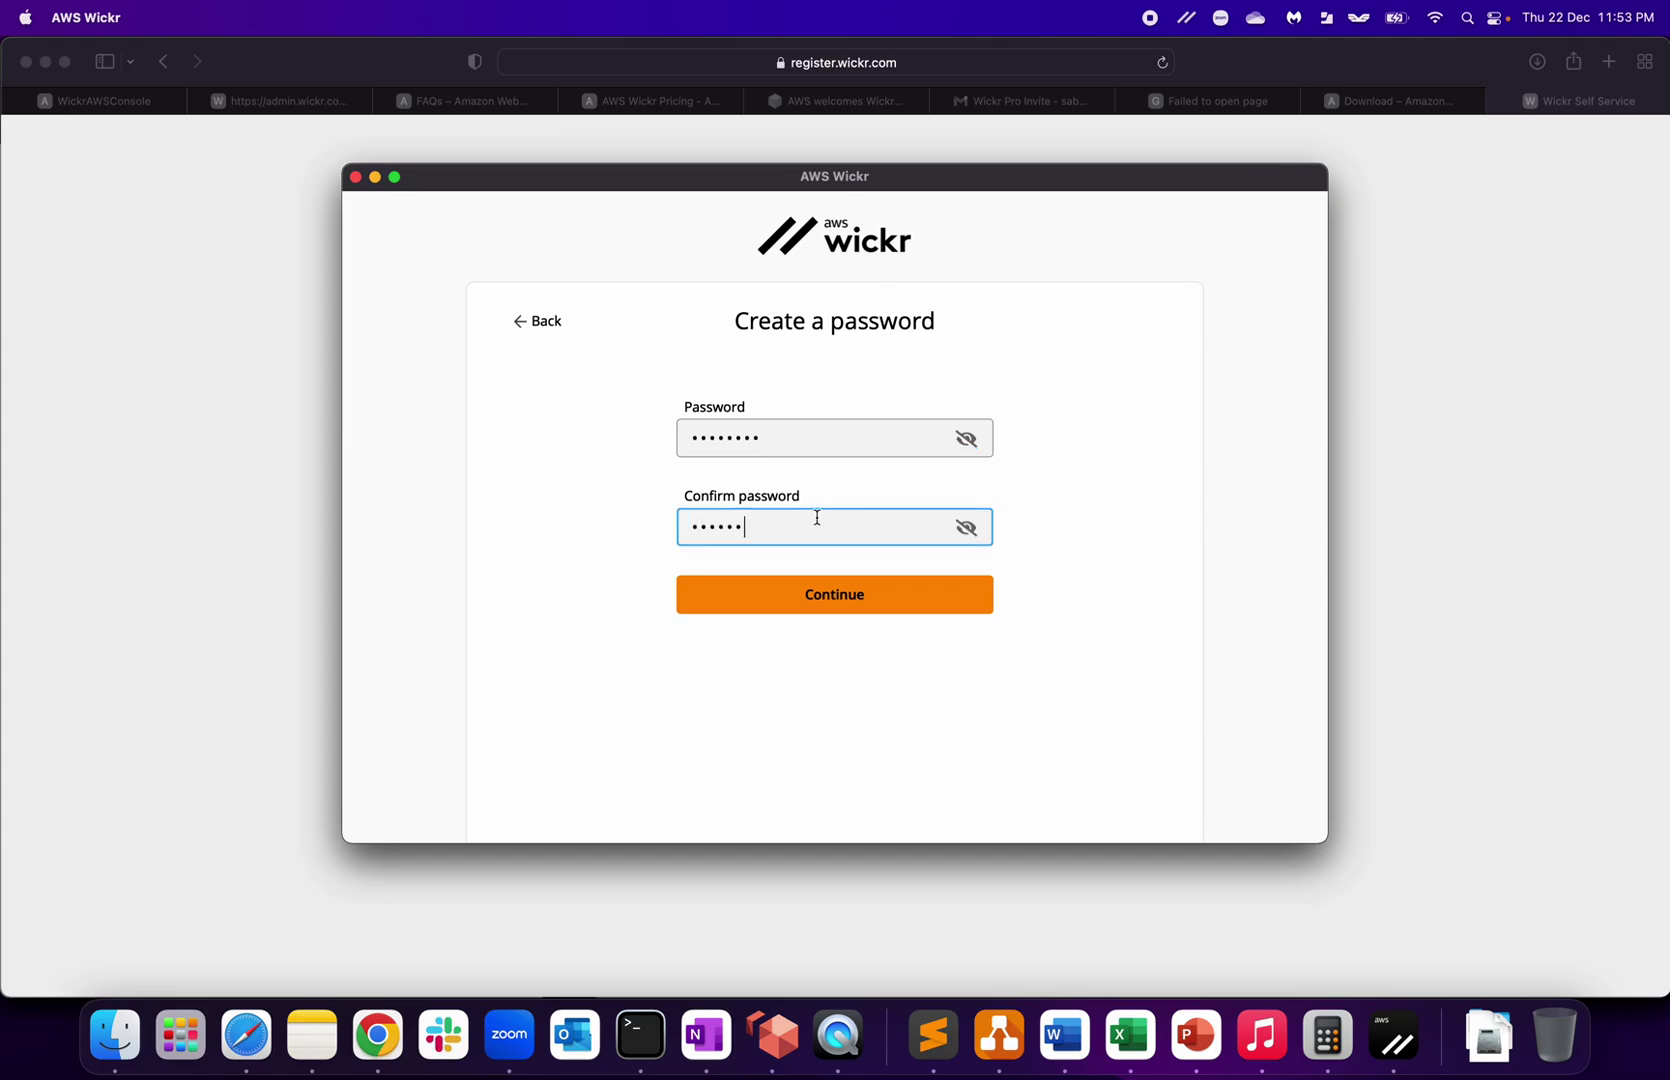
click(855, 605)
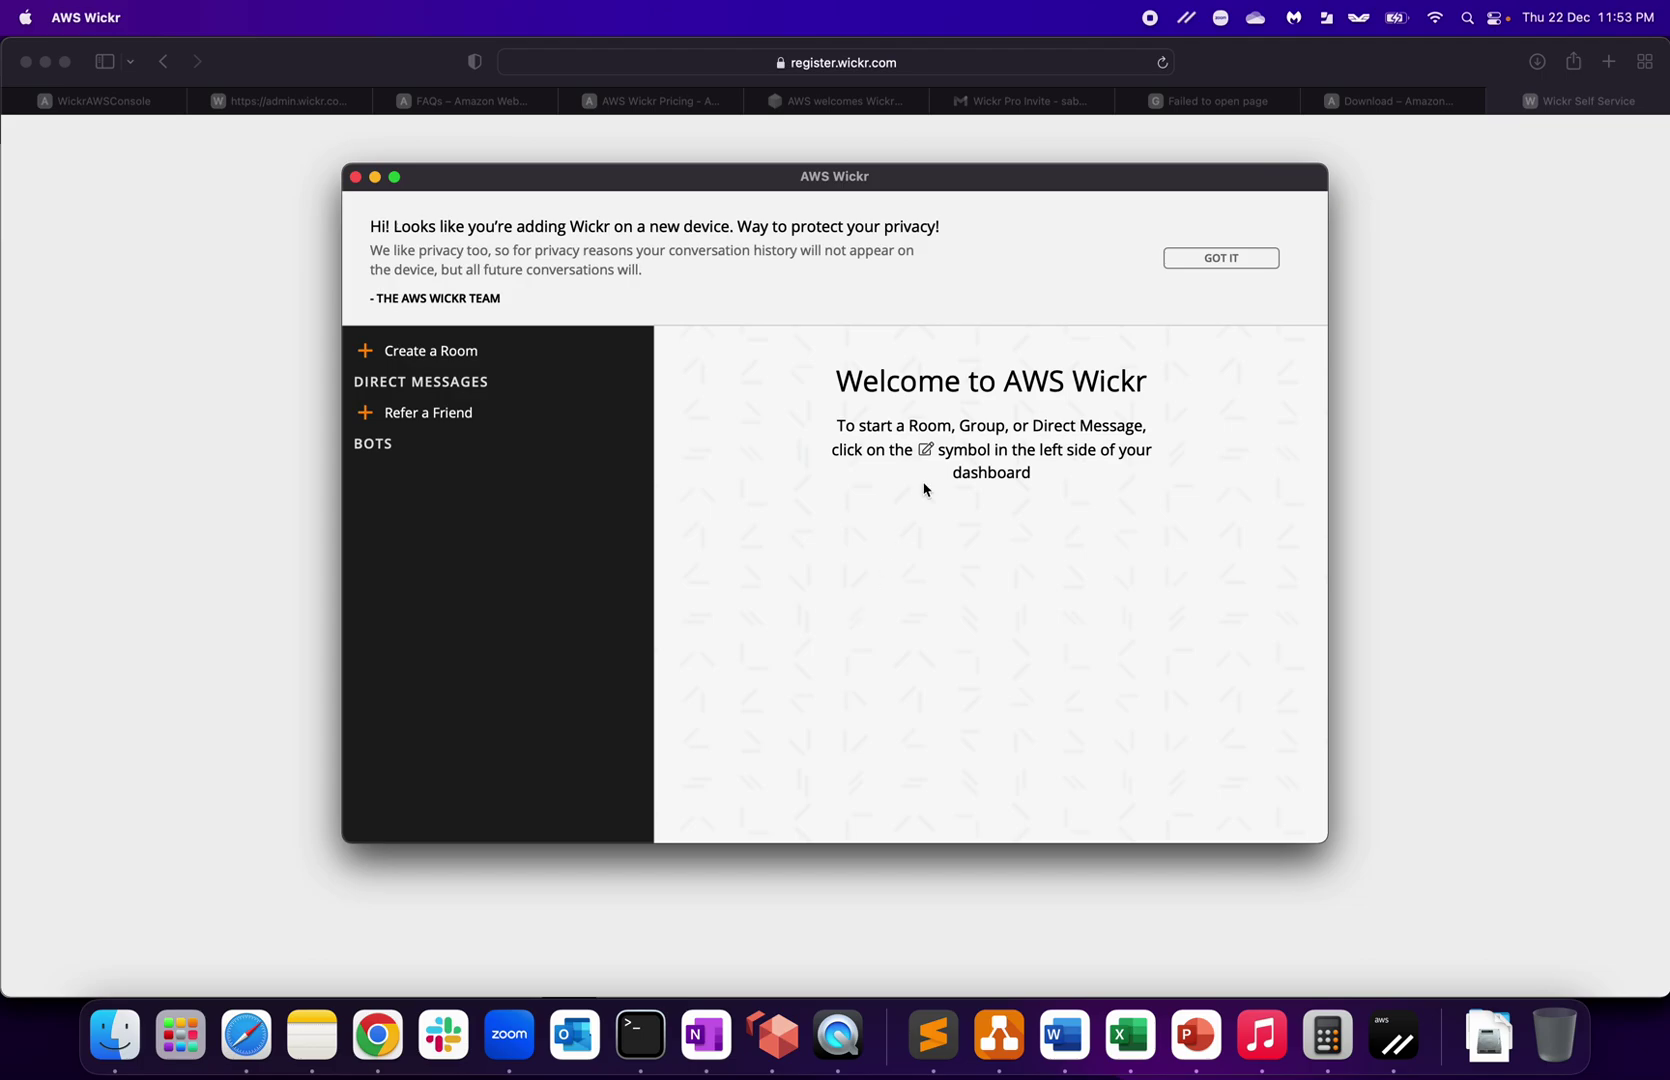
Step: Dismiss the new-device privacy notice and skip the welcome tour
click(1219, 258)
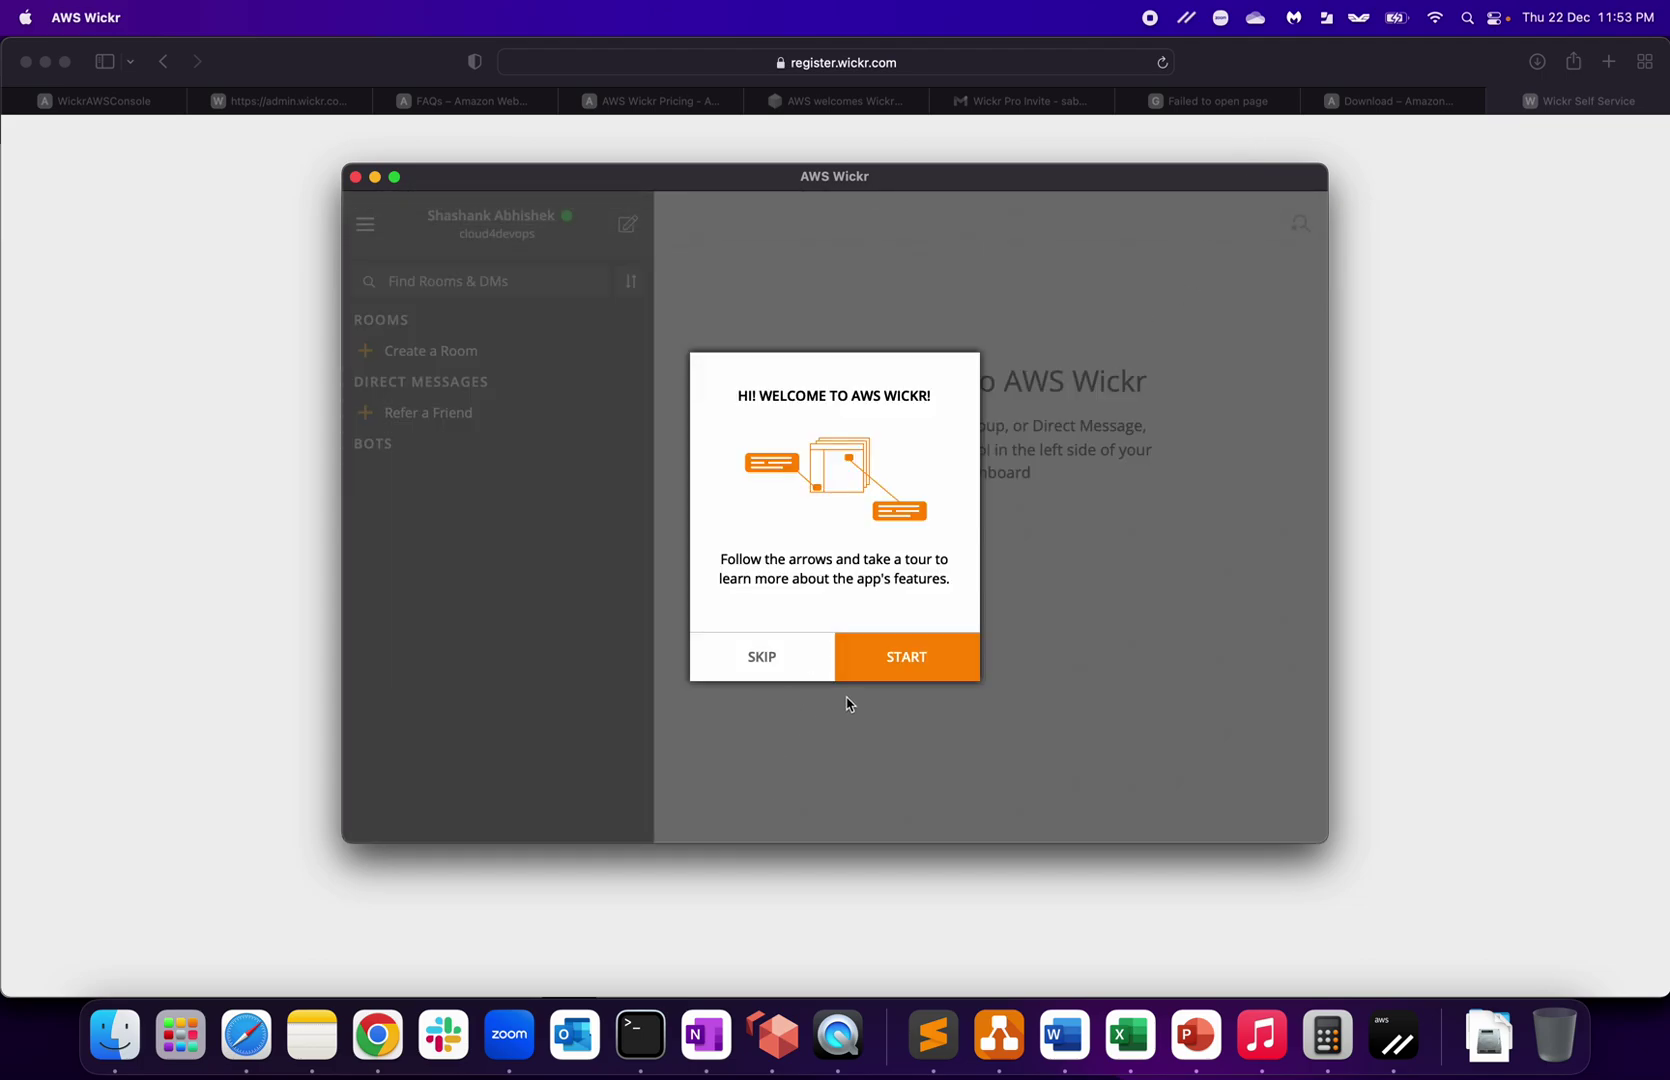
click(758, 677)
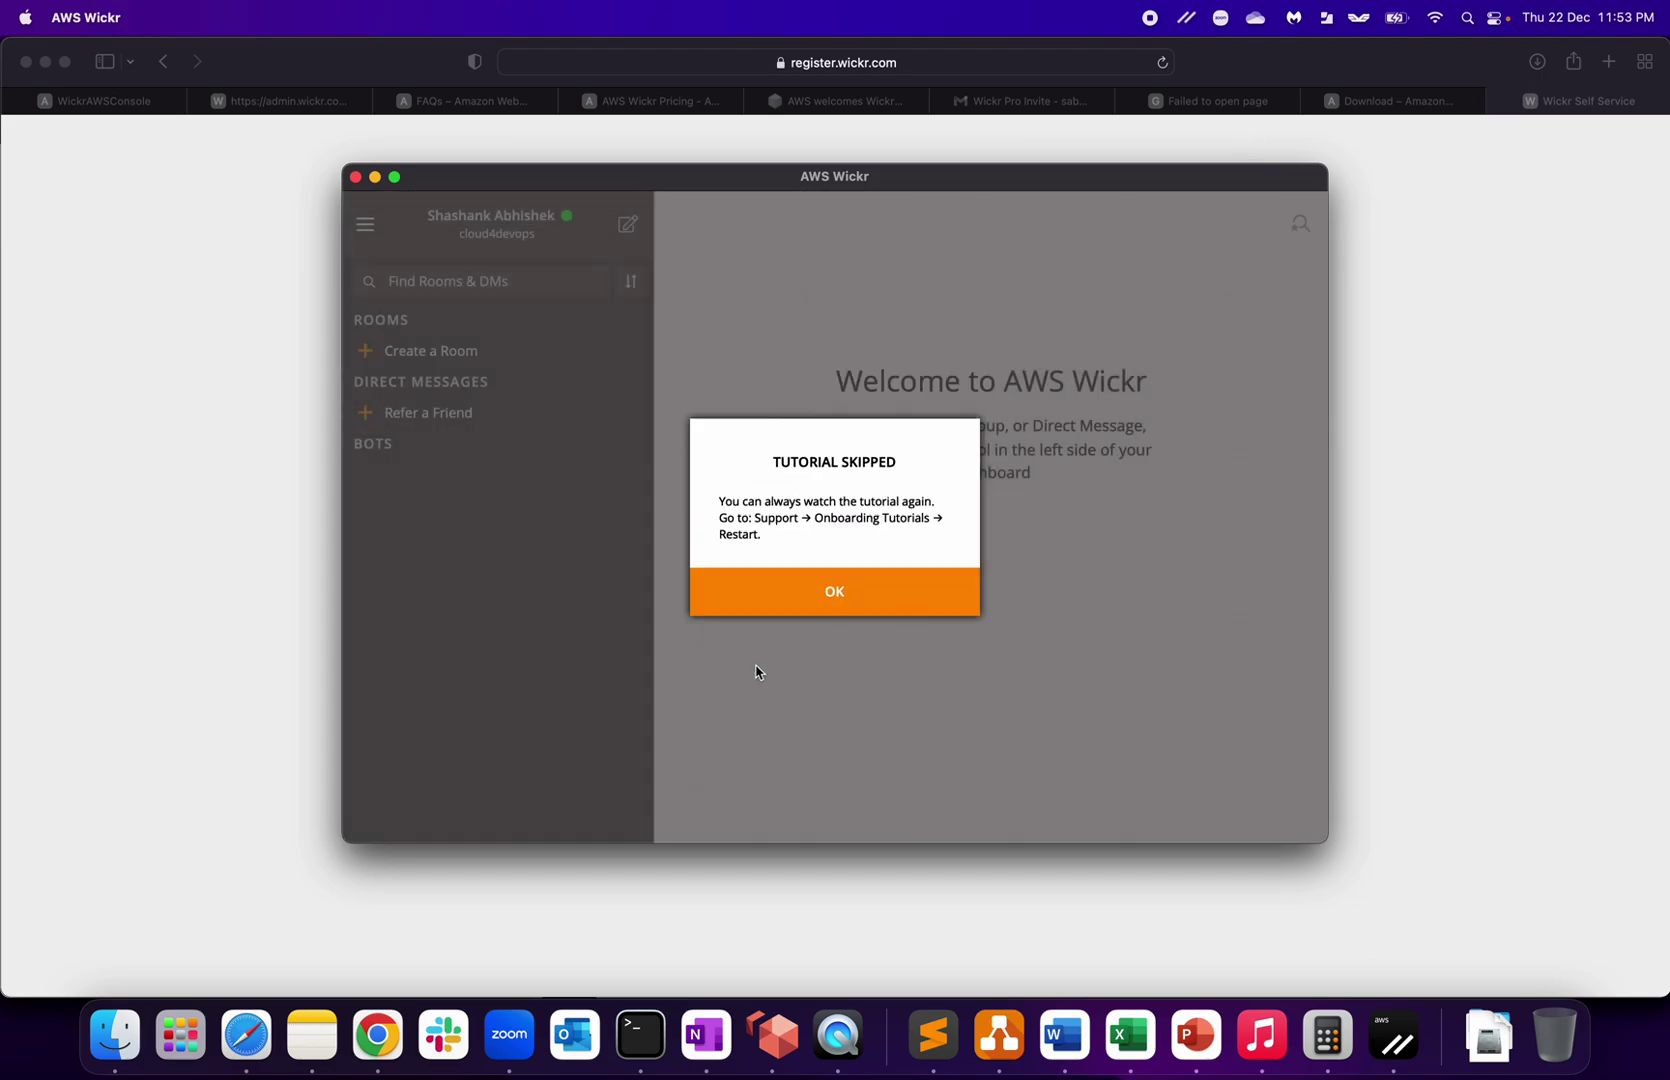
click(815, 604)
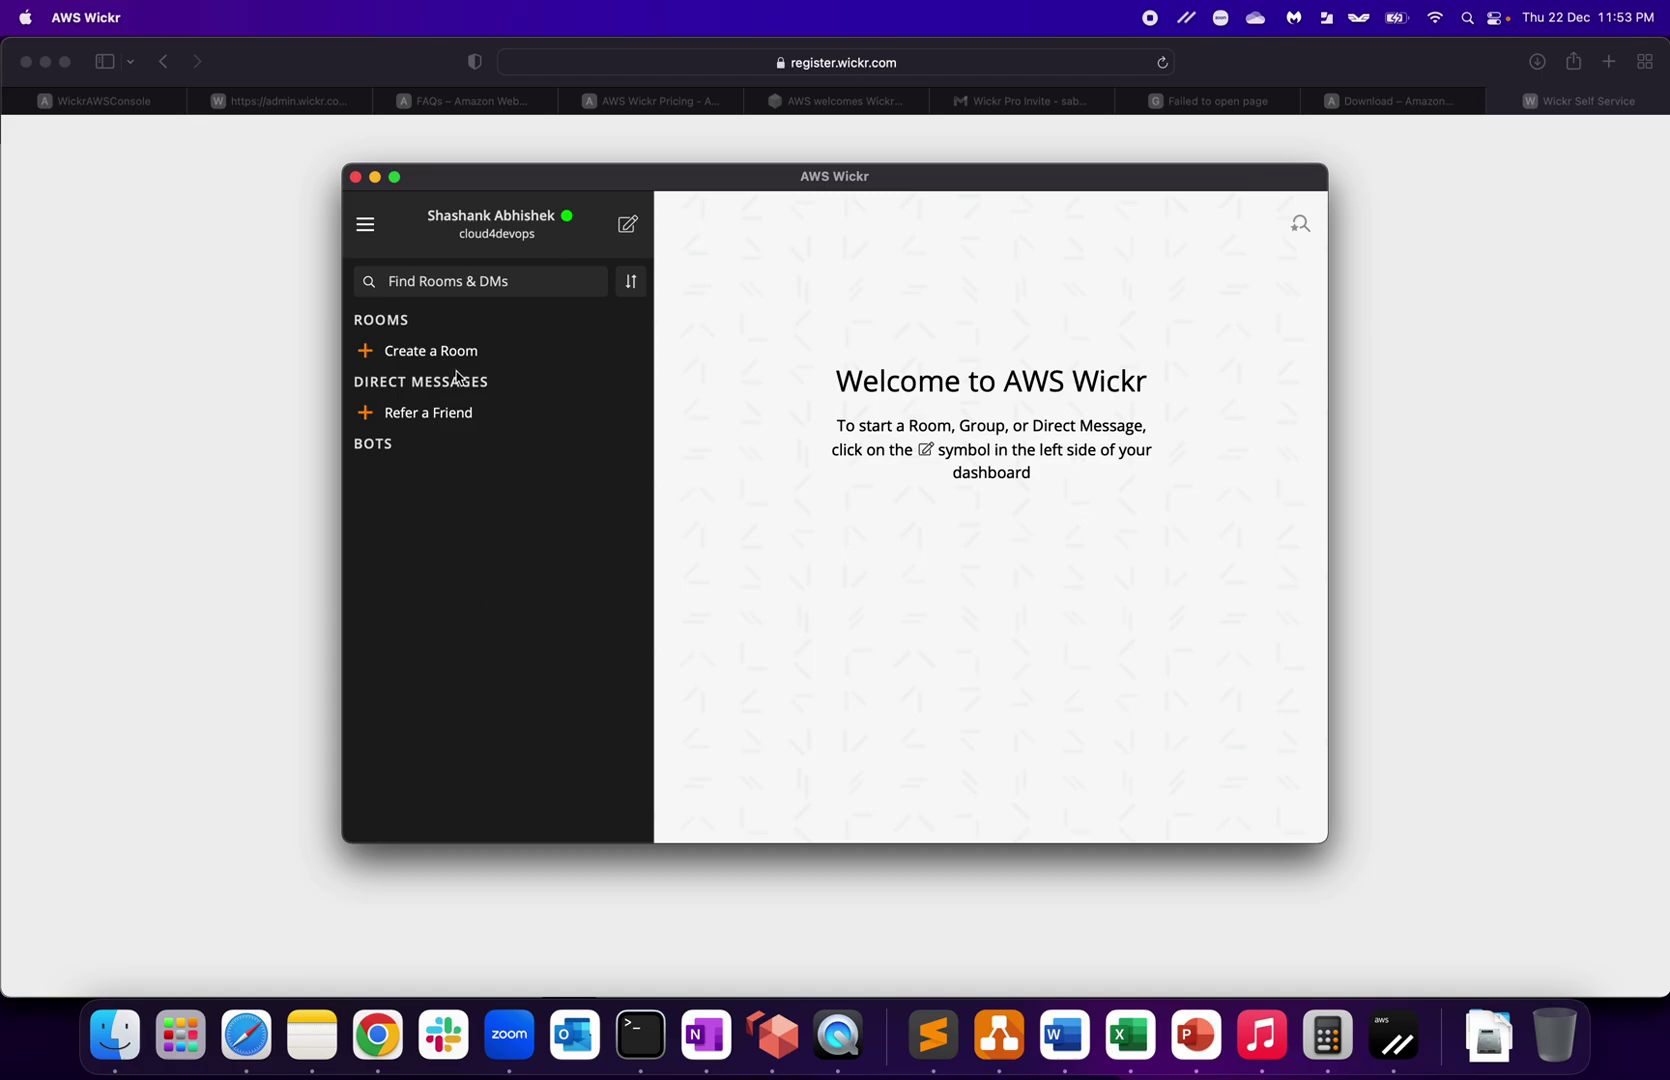
Step: Create room 'devops team' described as 'devops team discussion', Burn-On-Read left Off
mouse_move(537, 214)
click(427, 352)
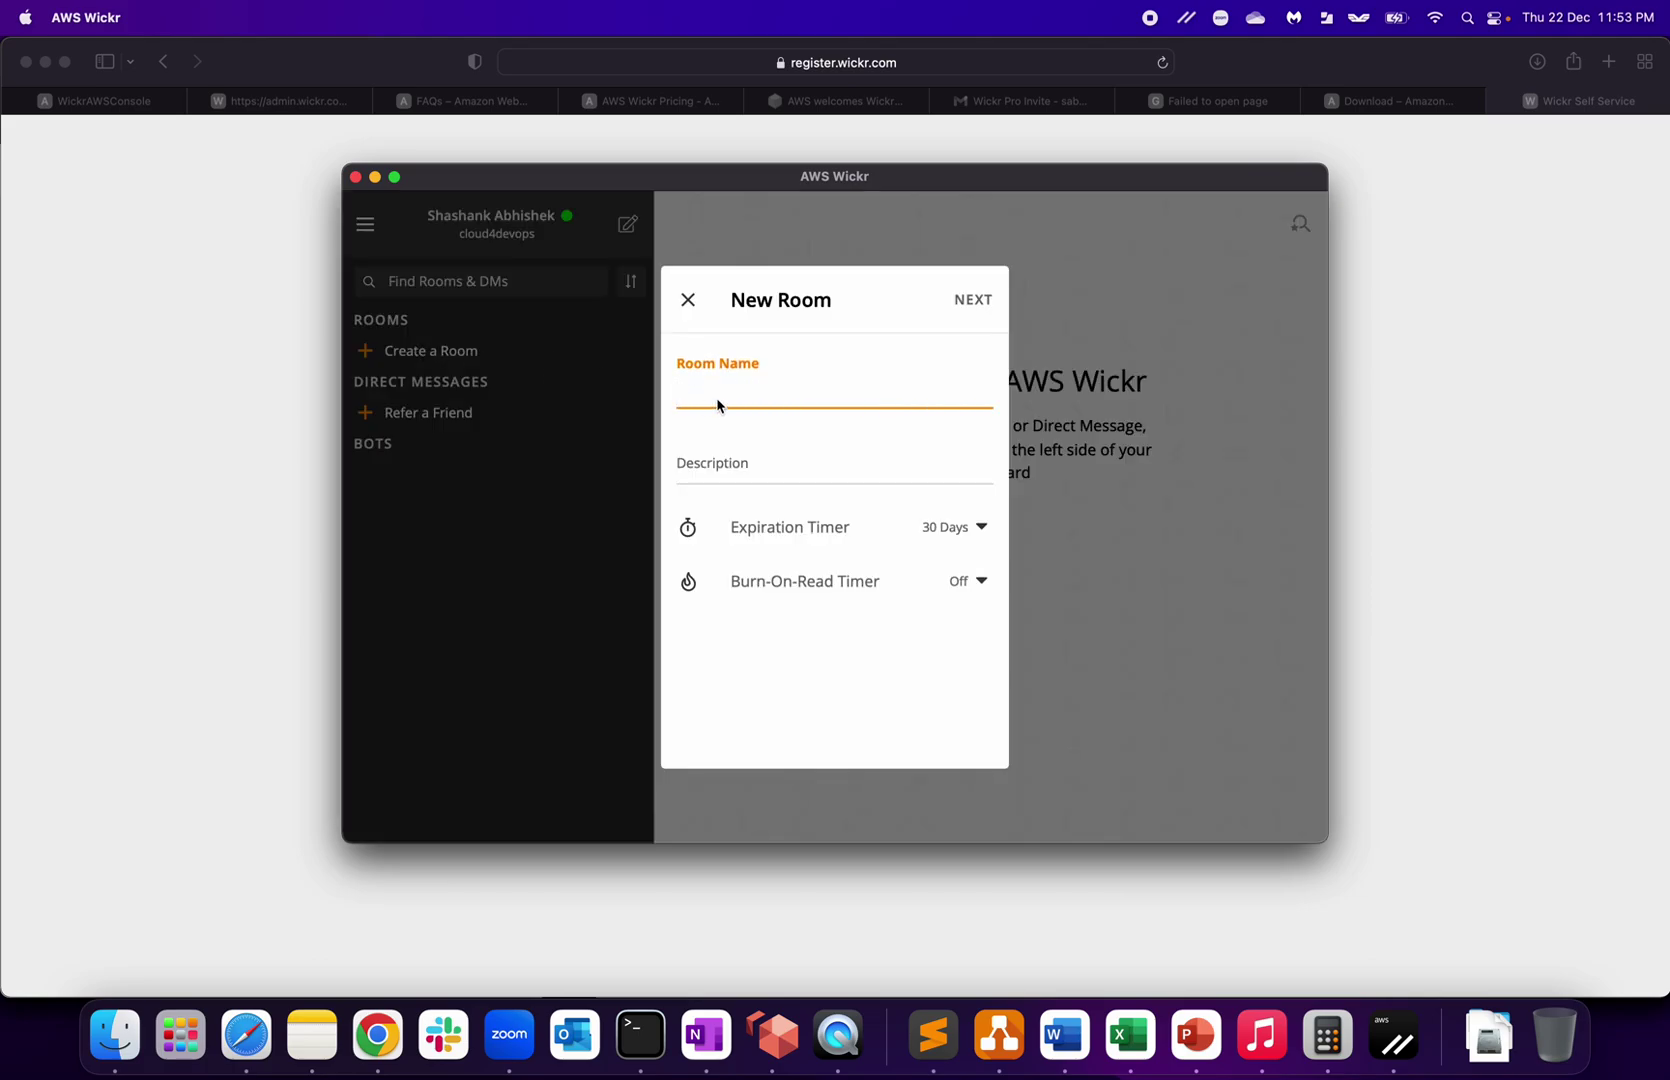
text(devops team)
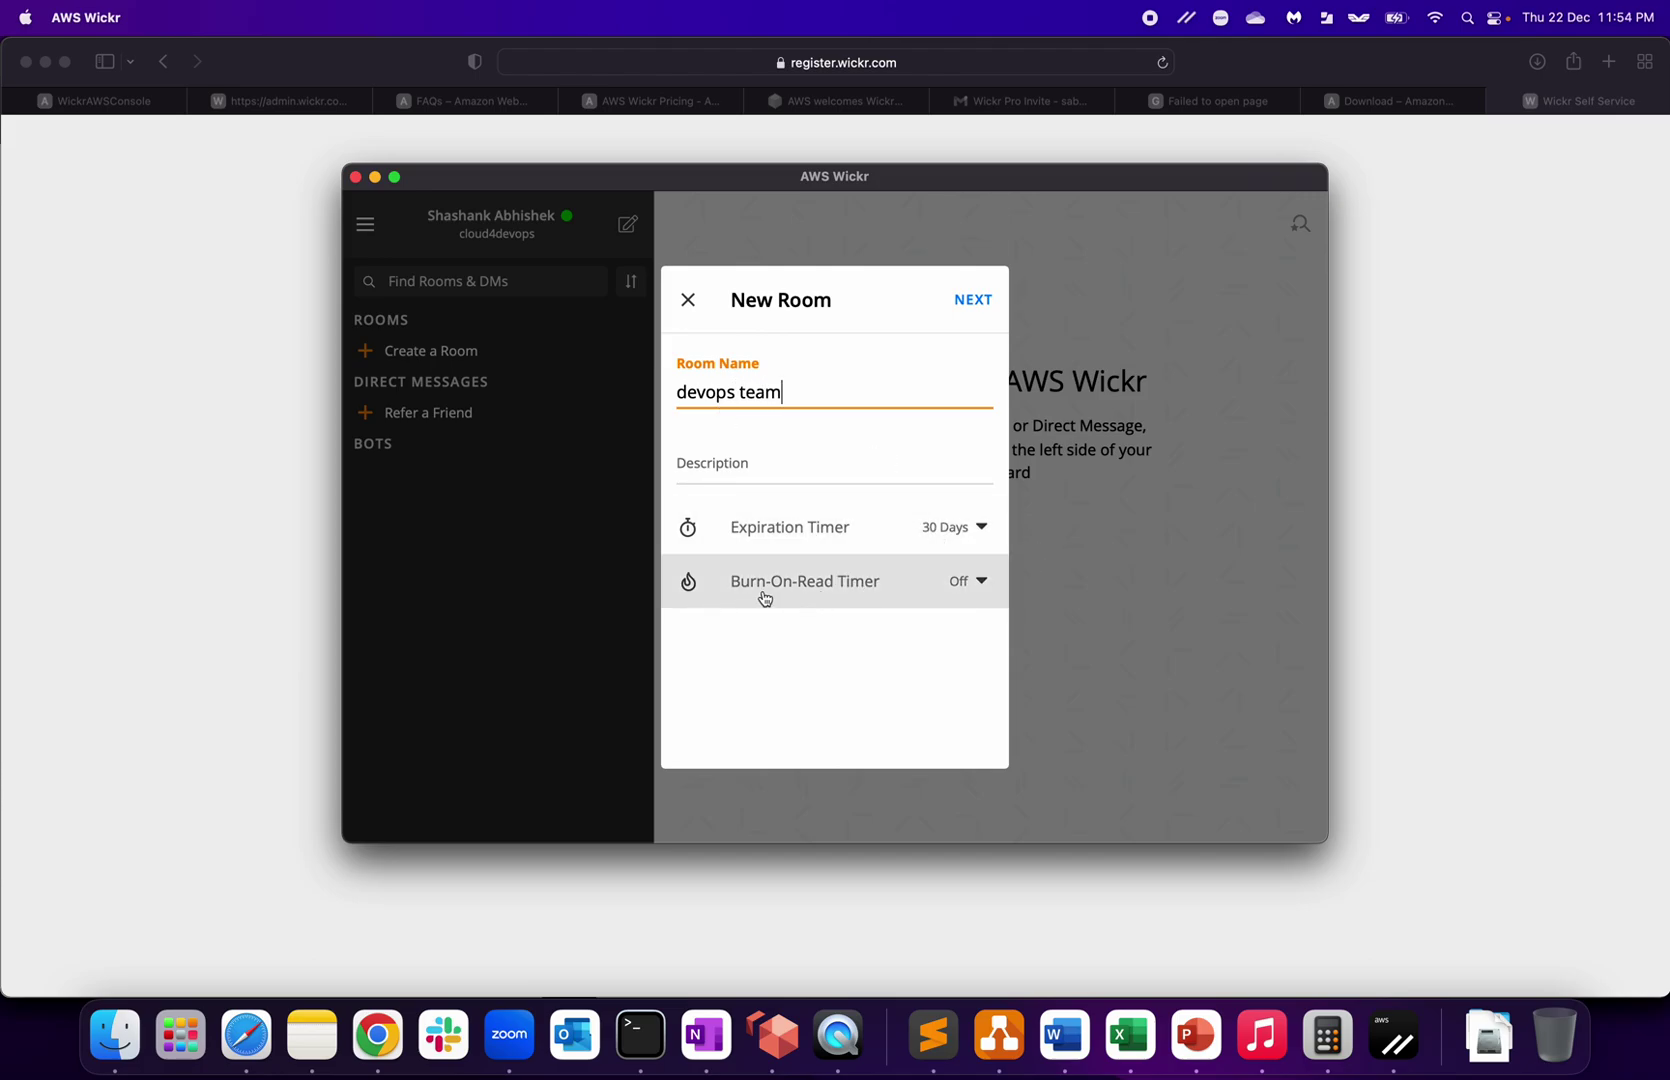
click(954, 588)
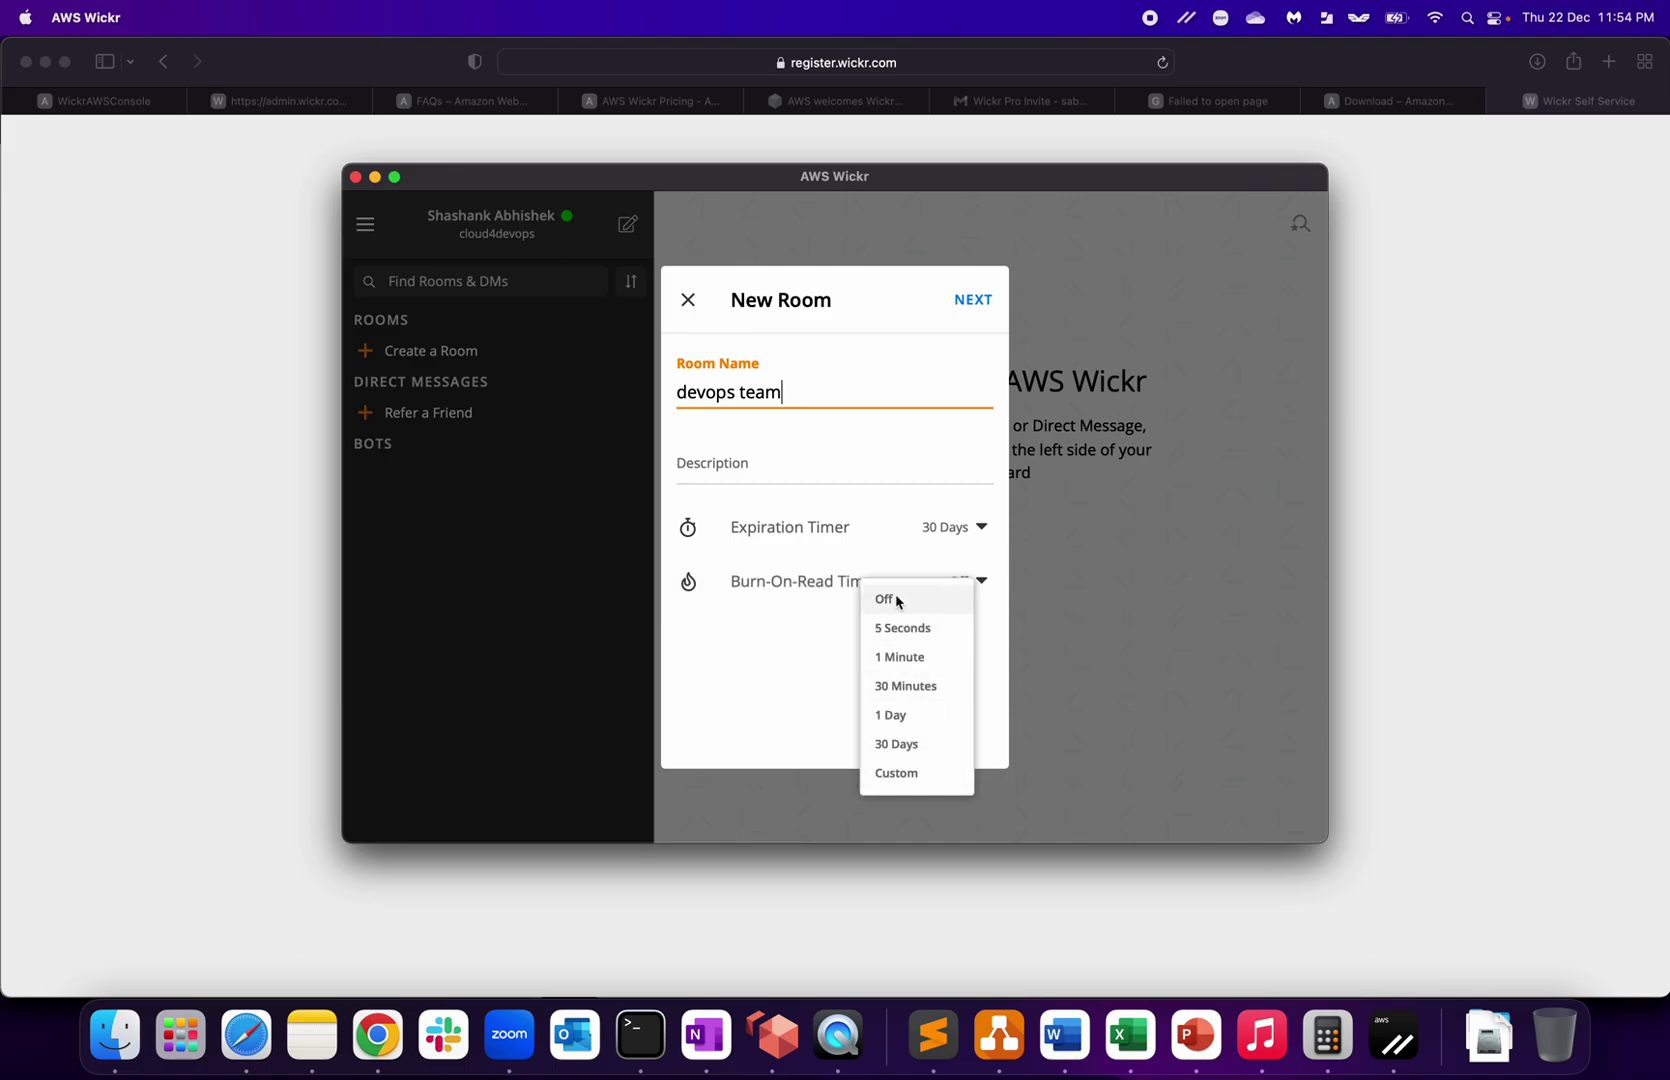
click(805, 656)
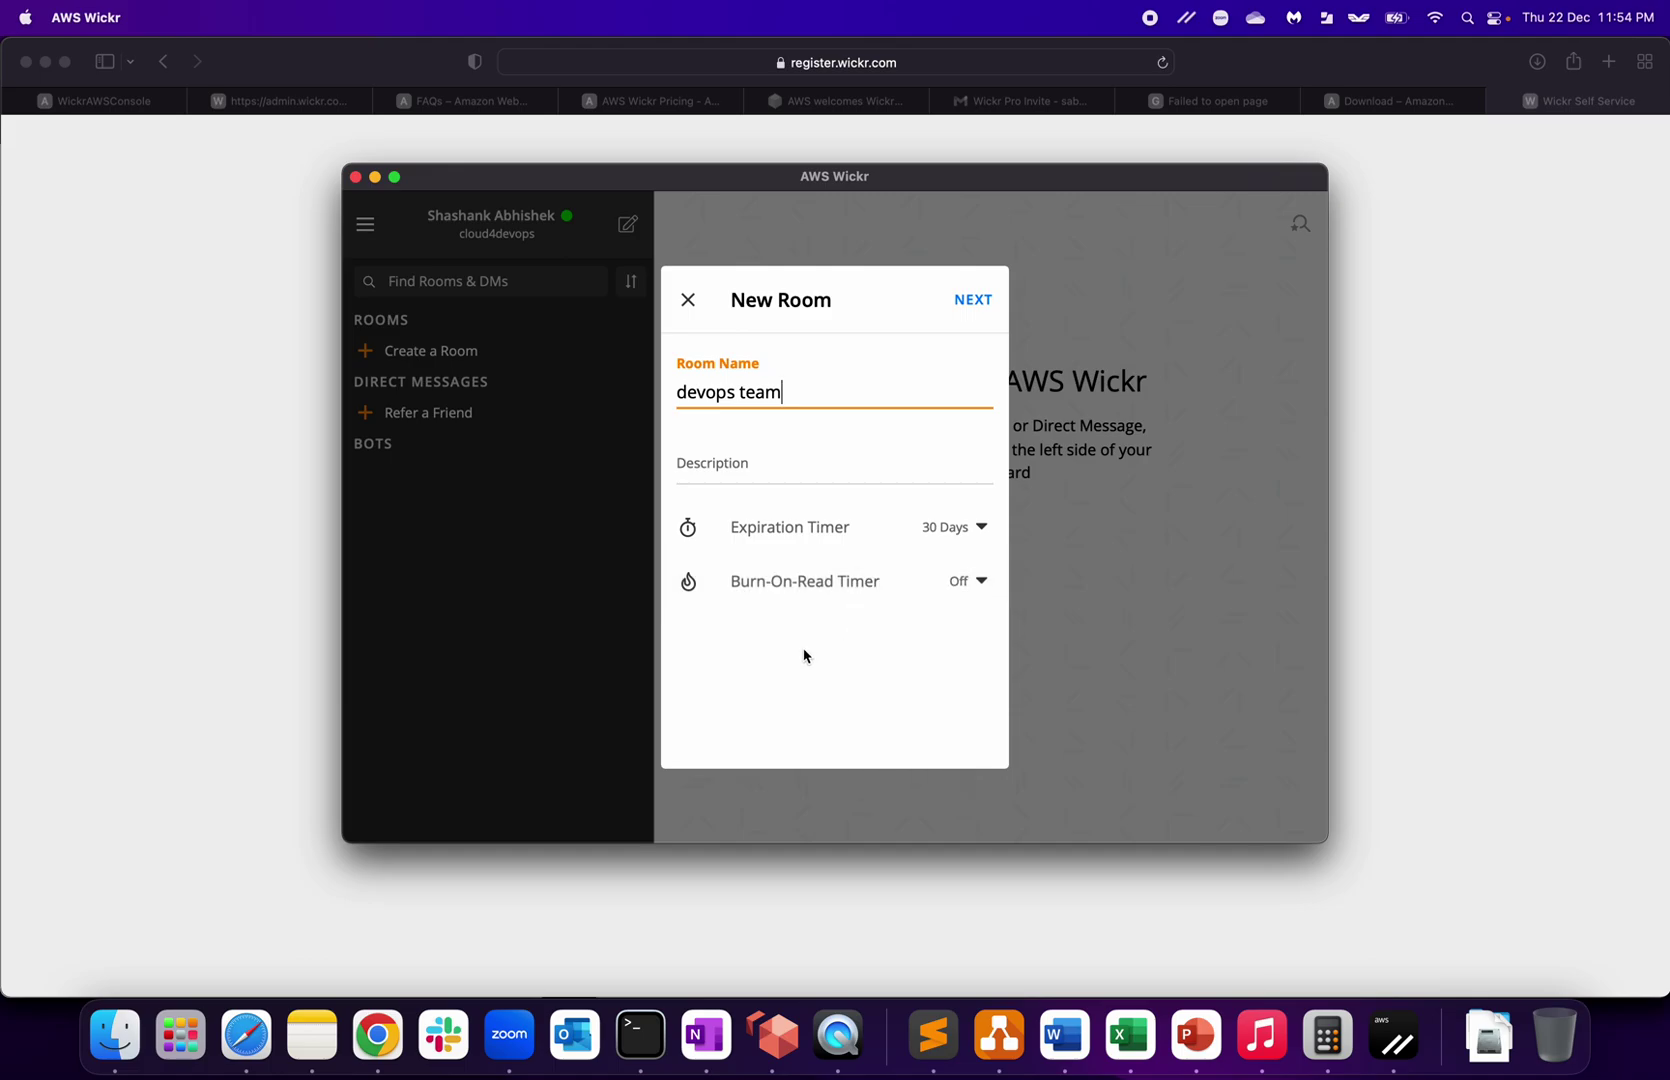
drag(784, 396, 553, 391)
key(super+c)
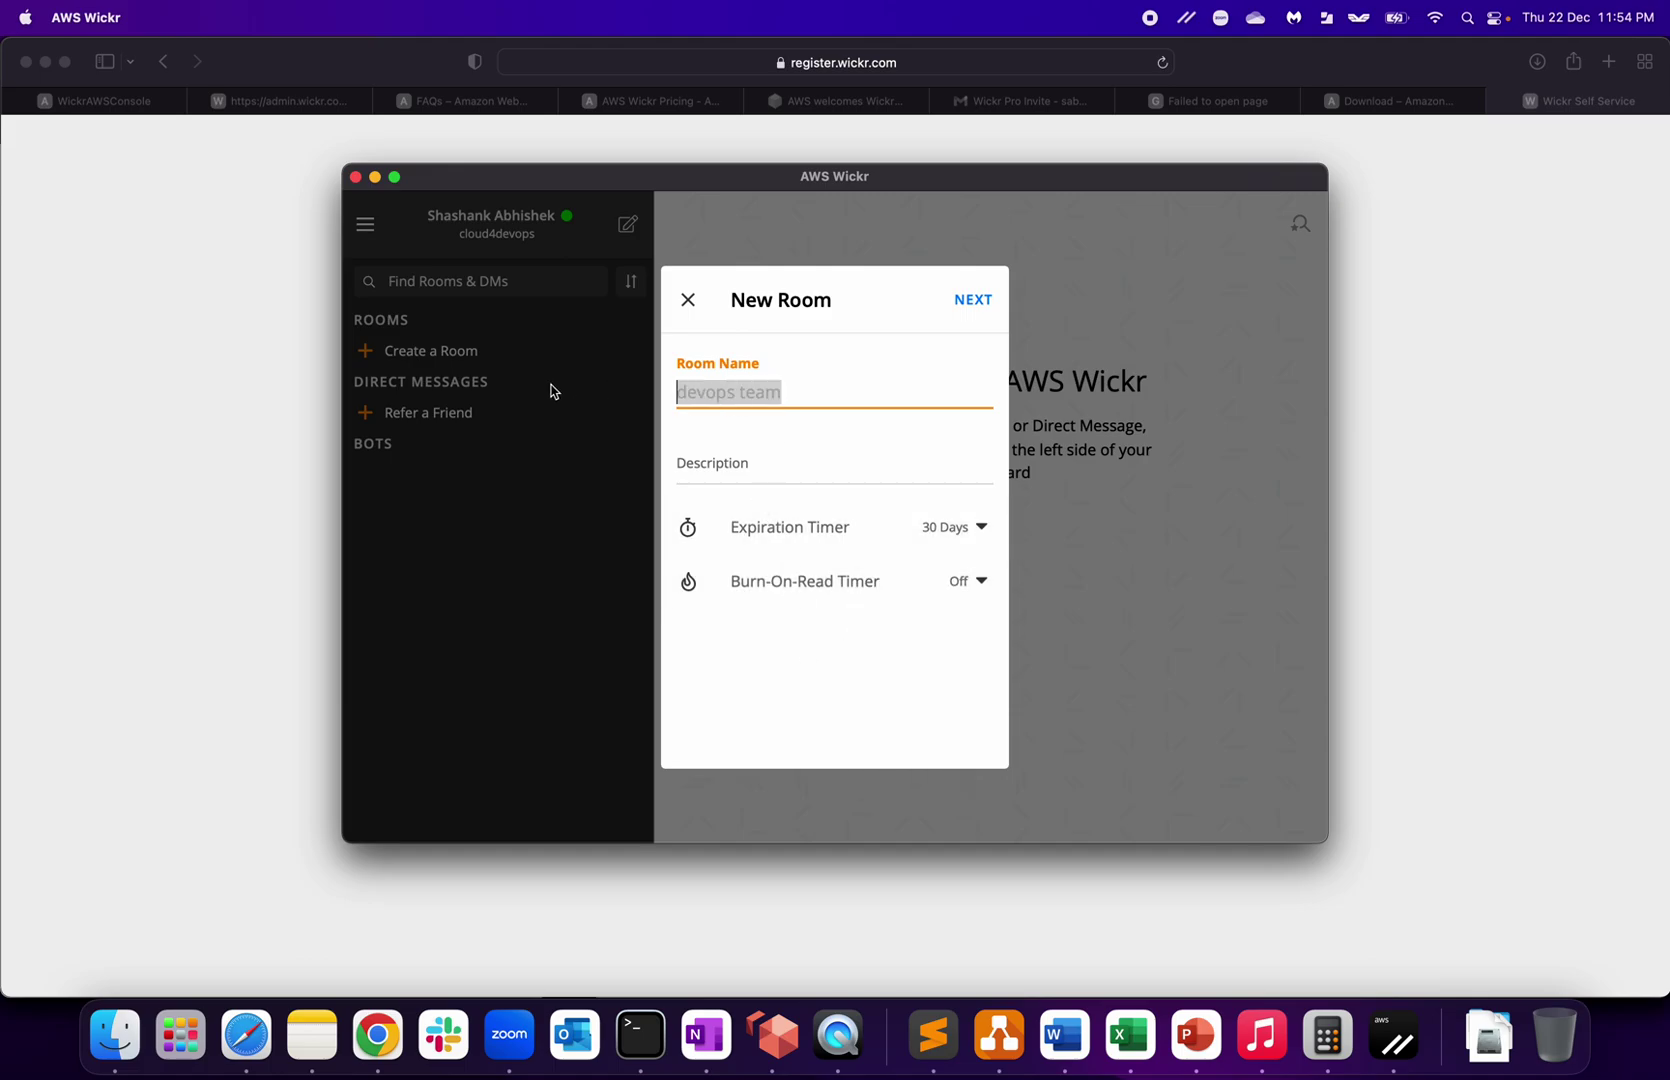
click(729, 466)
key(super+v)
text(discussion)
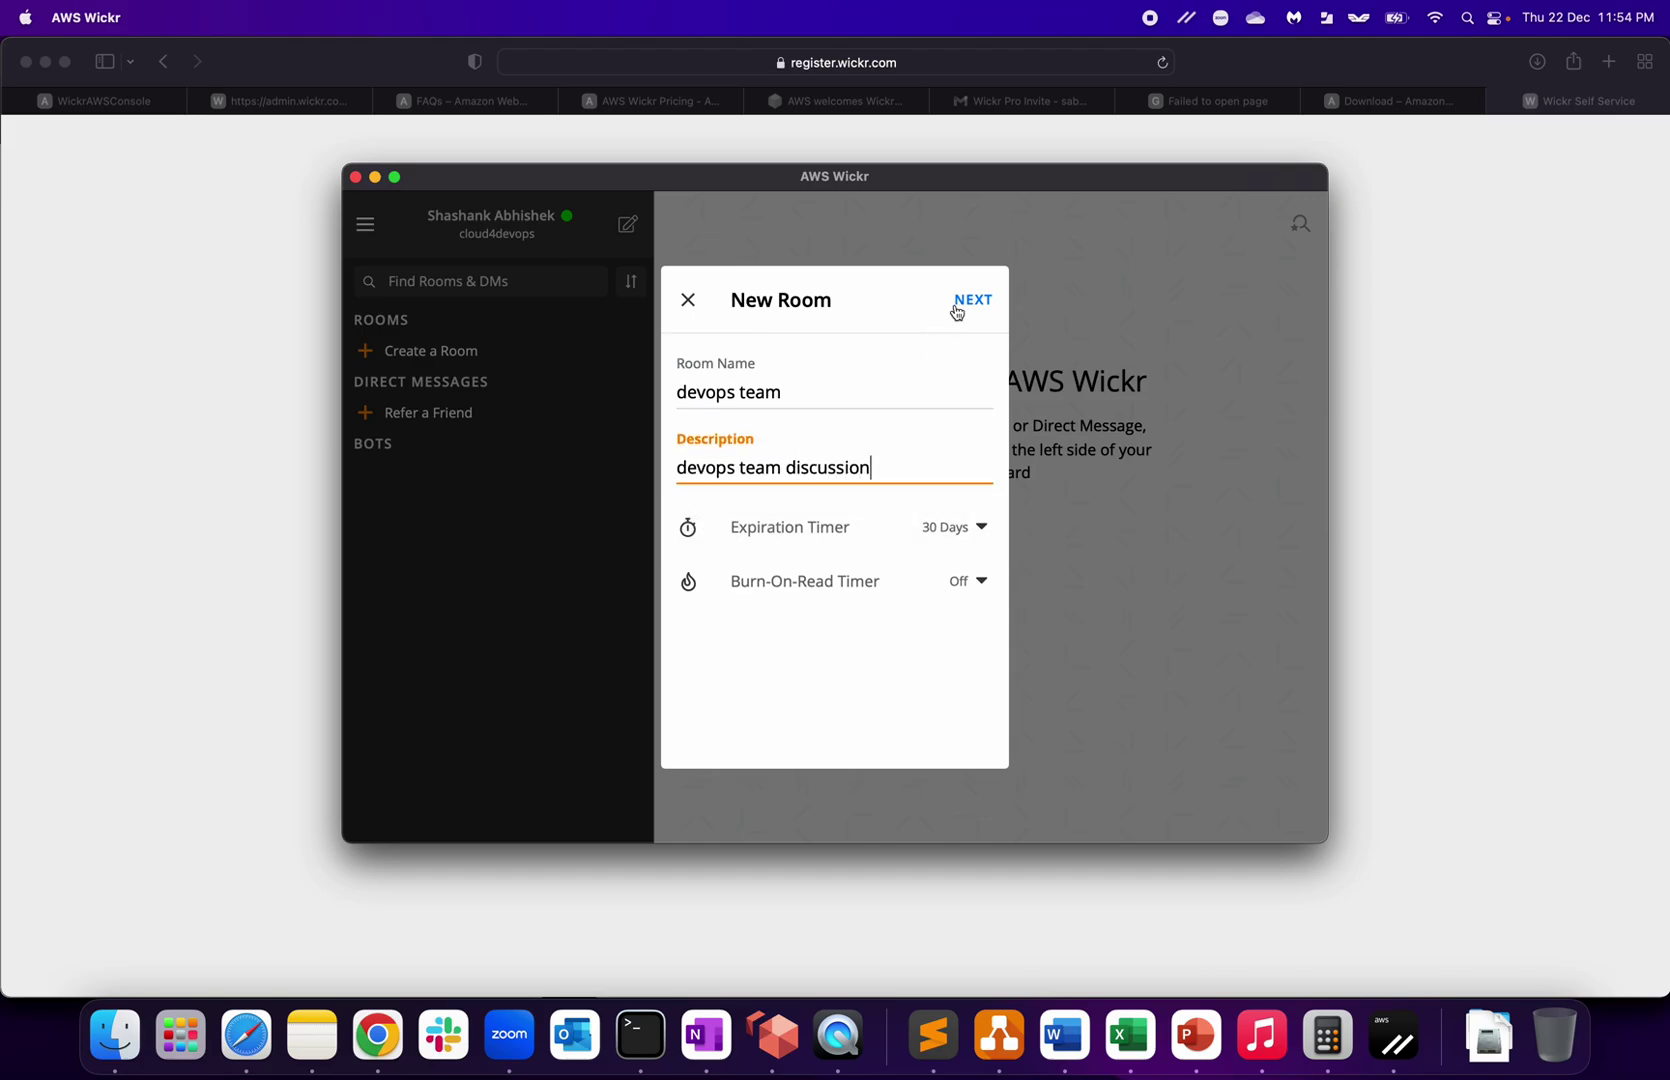
click(955, 306)
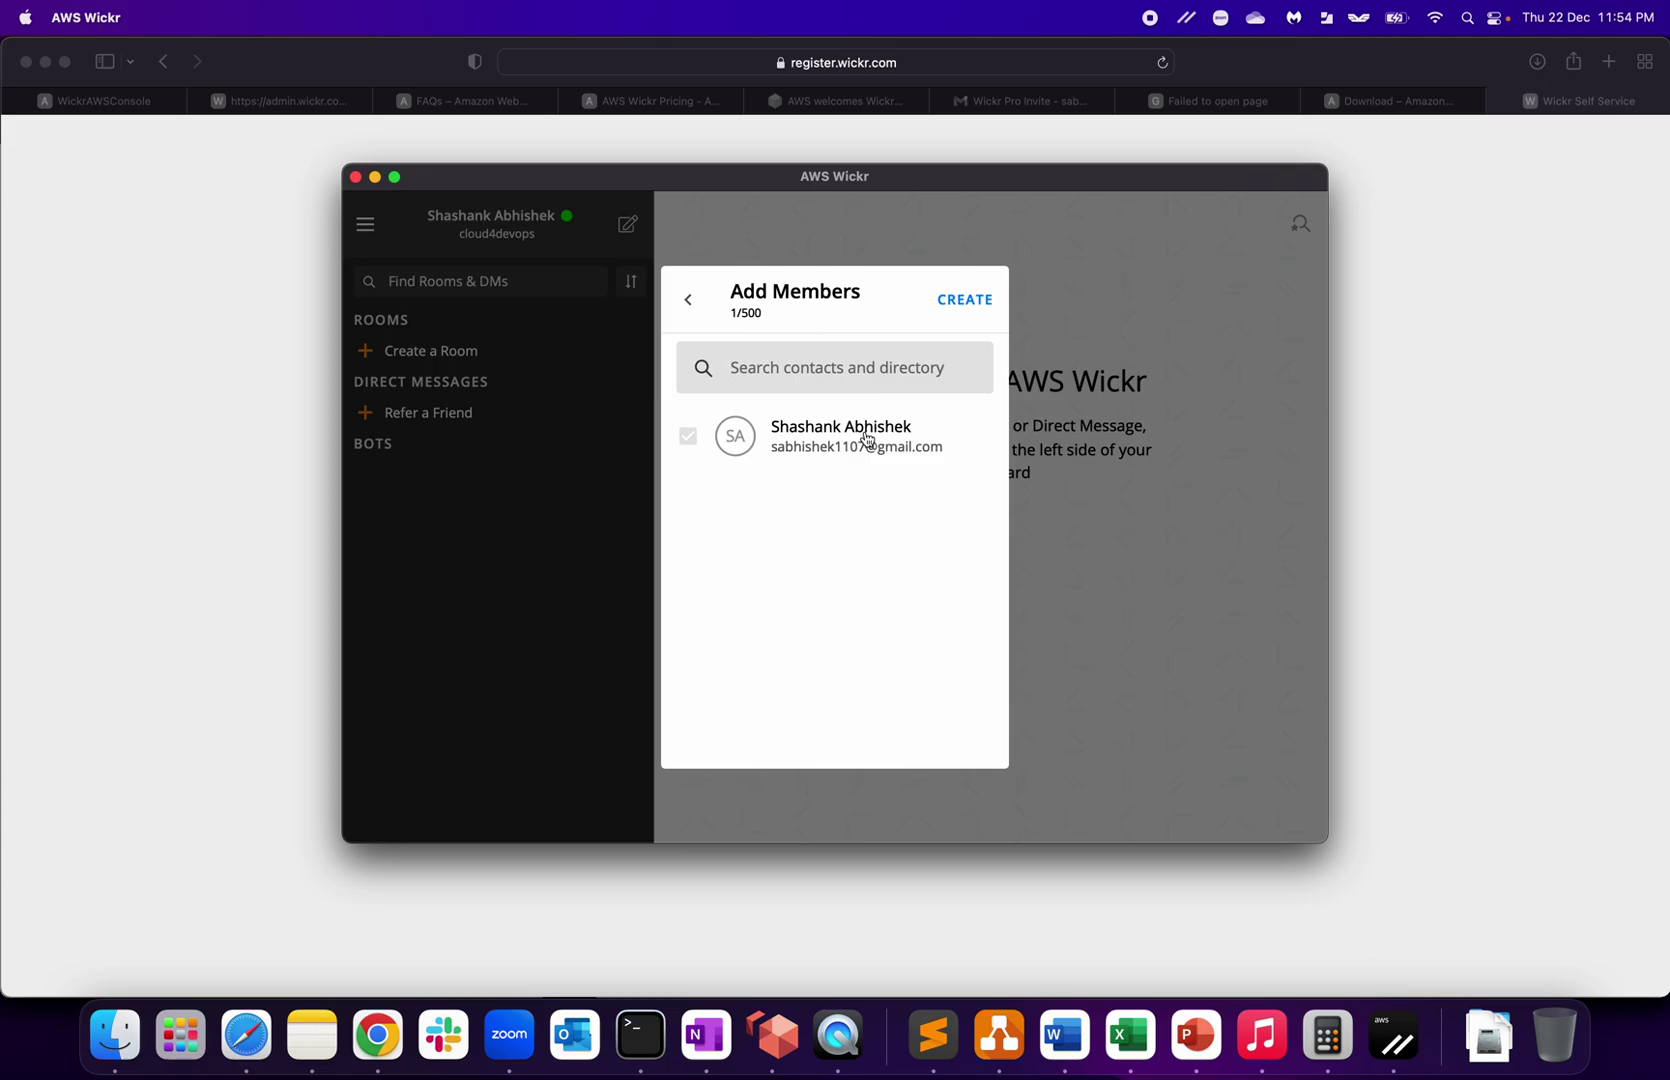
Step: Create the devops team room, dismiss the New Features tip, then open and cancel the Refer a Friend email invite
click(965, 303)
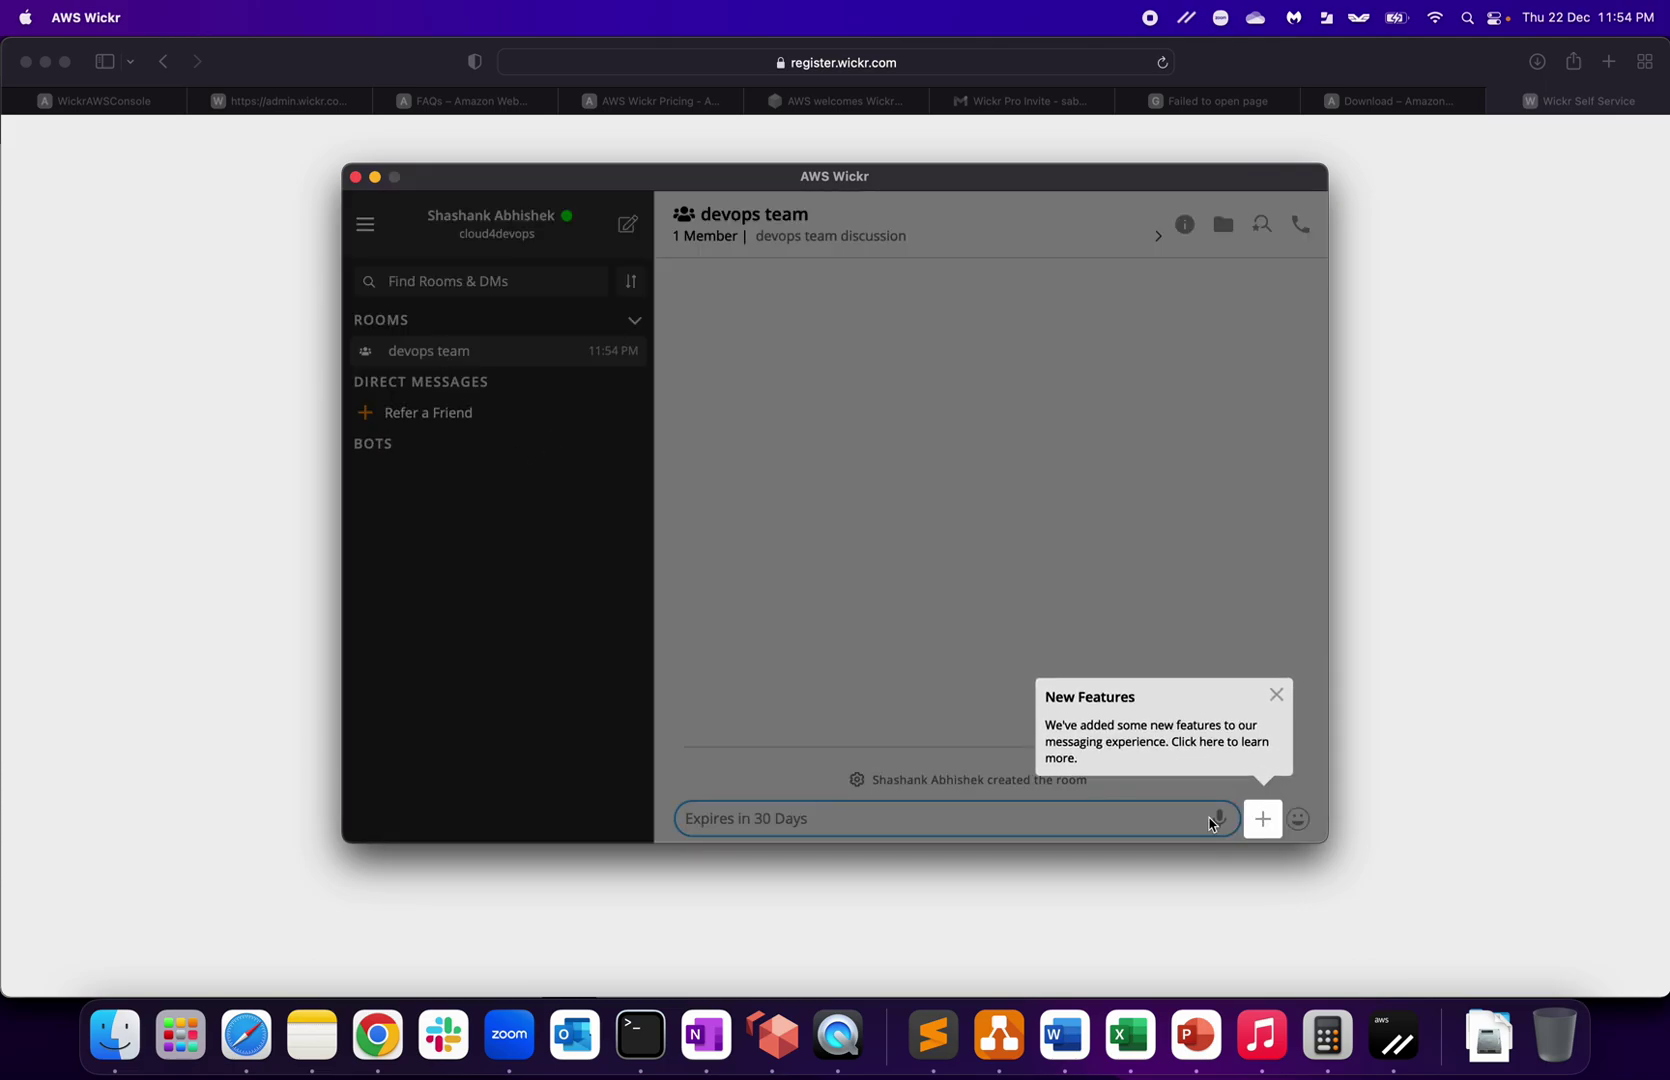
click(1275, 700)
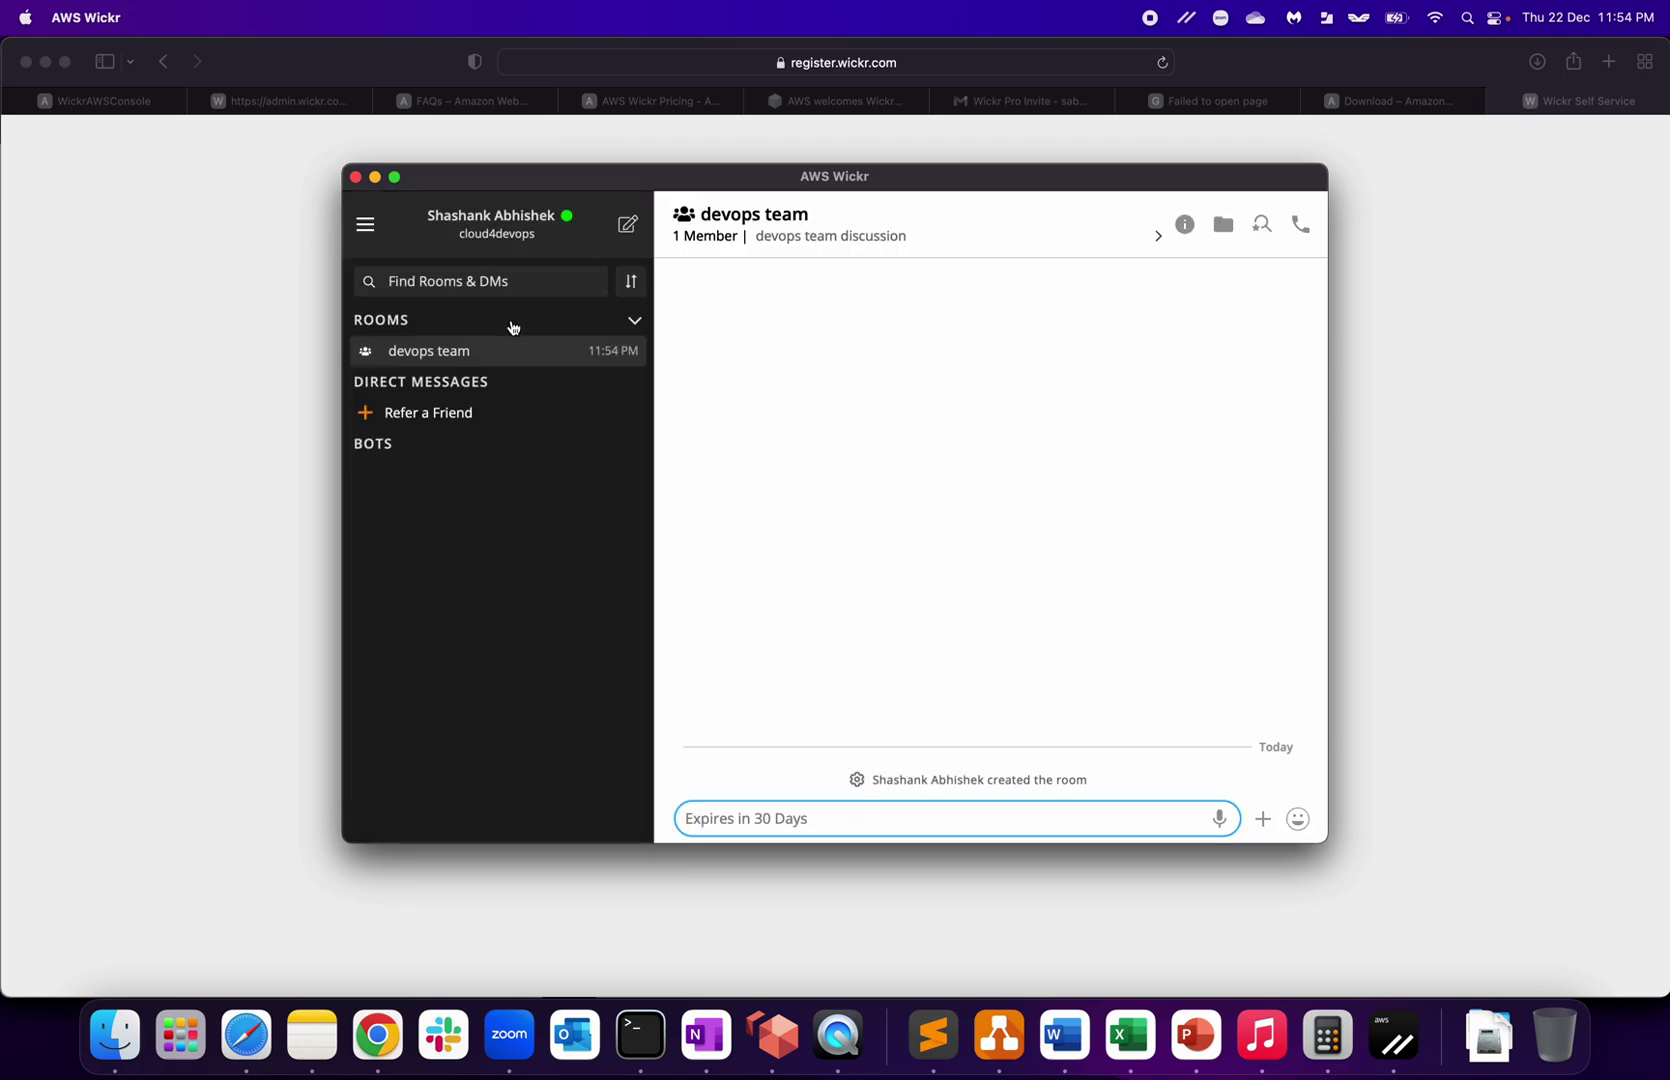
click(370, 440)
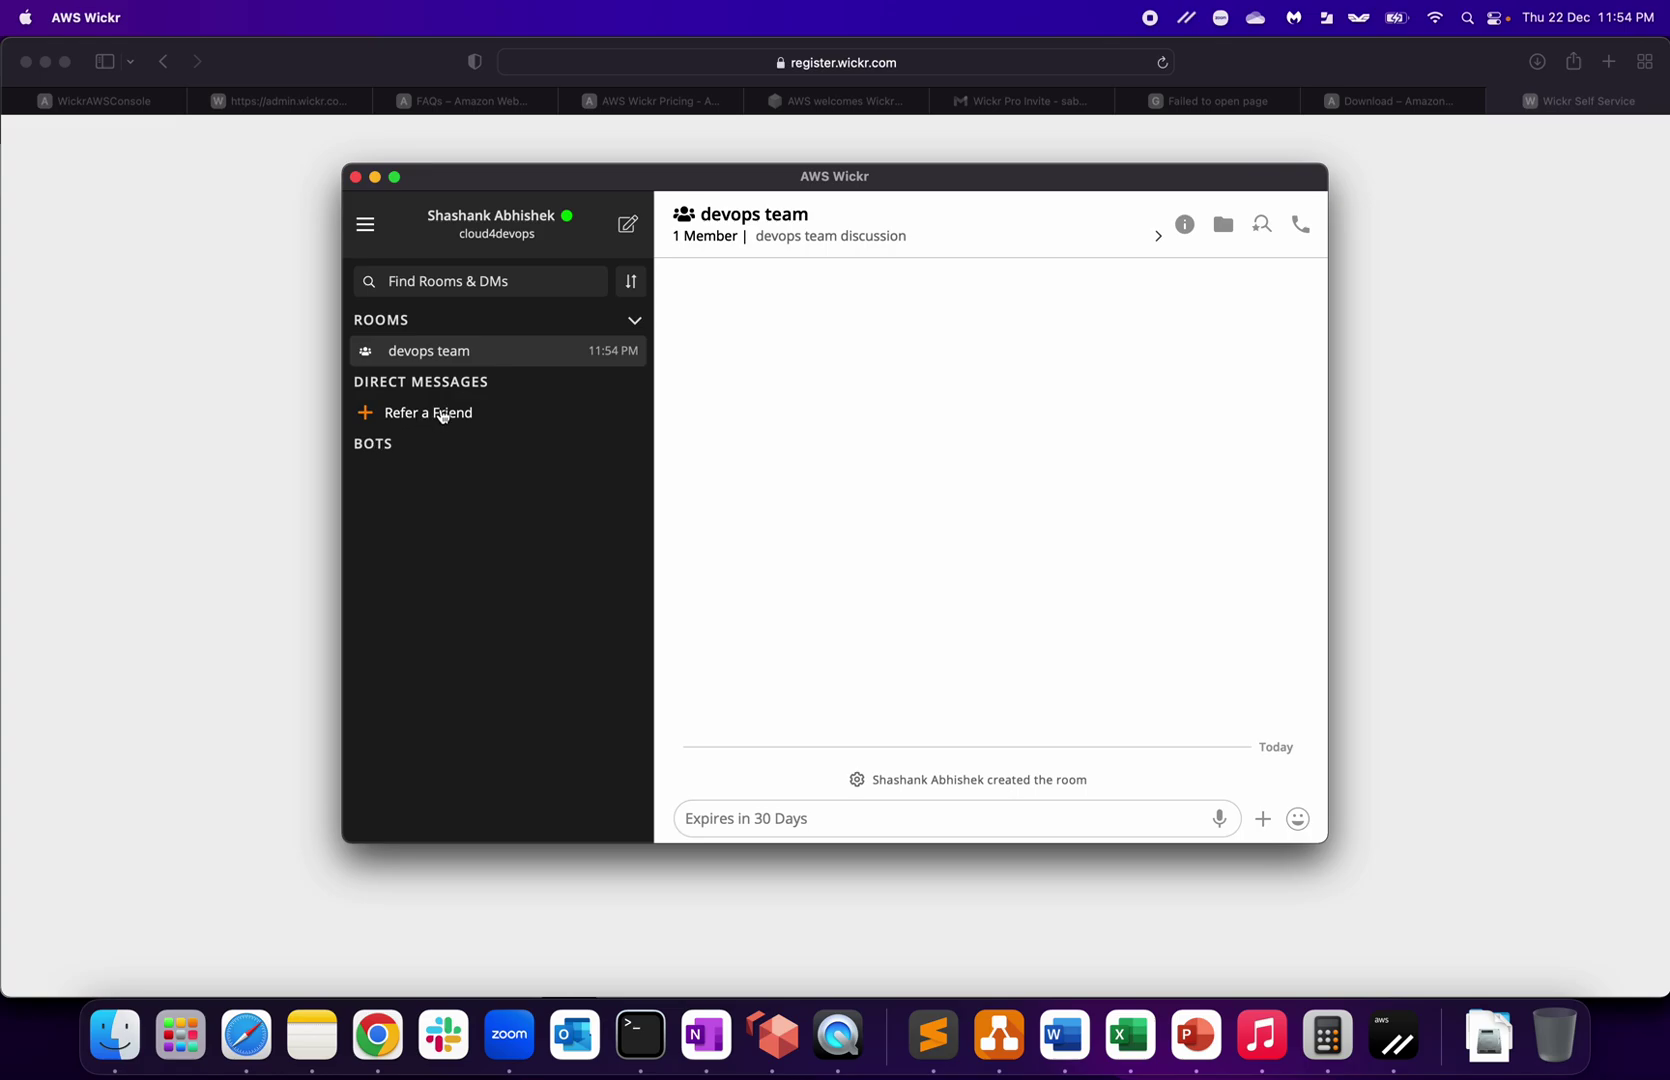
click(438, 413)
click(851, 584)
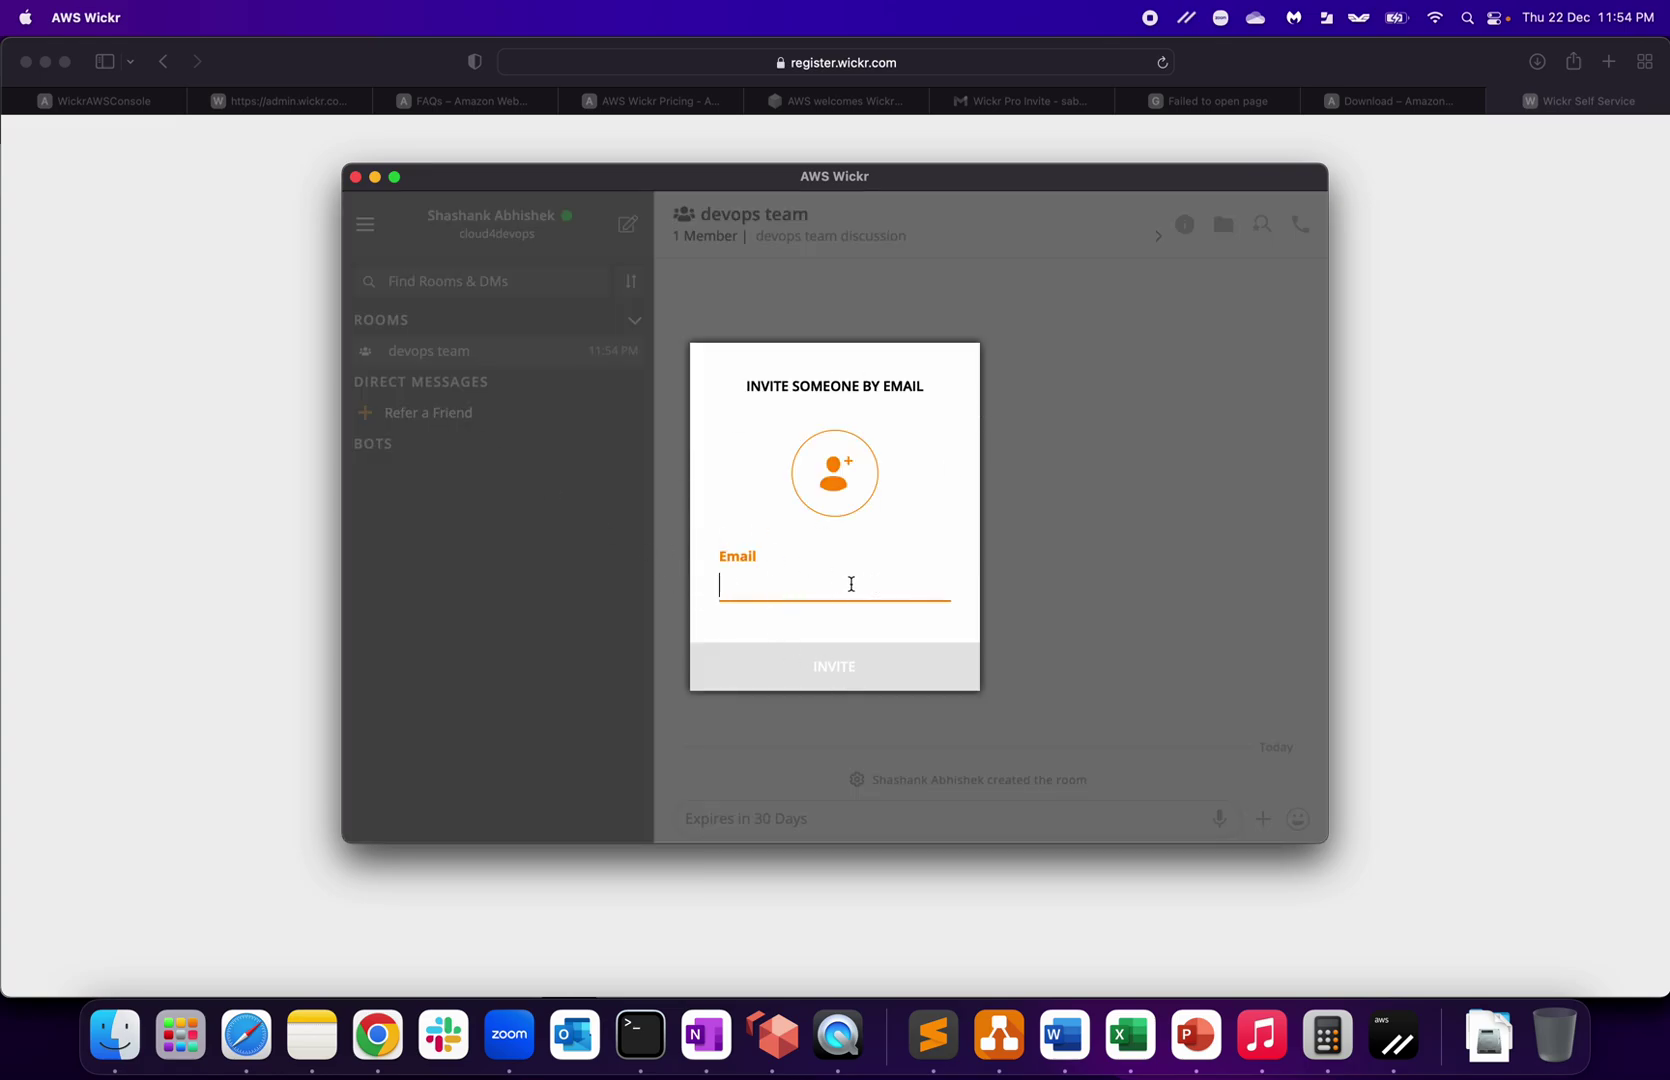
click(1110, 636)
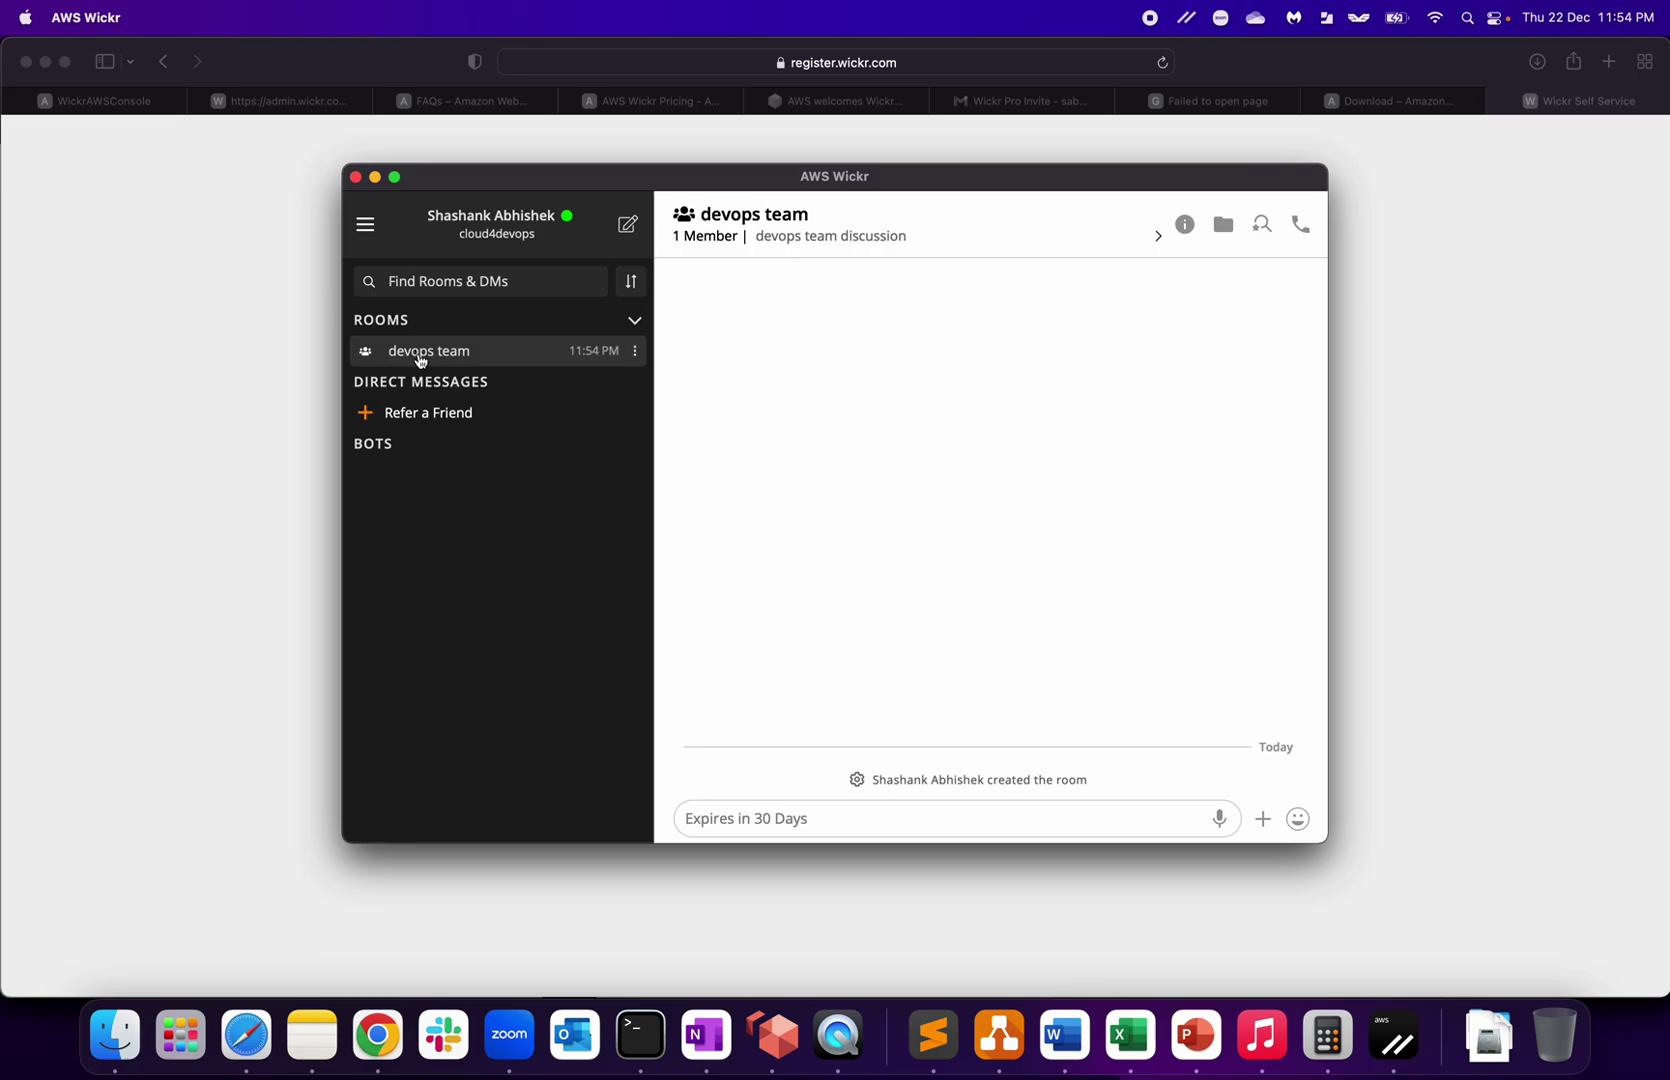
Step: Send 'hi' to the devops team room, then check and close its Saved Items panel
click(838, 816)
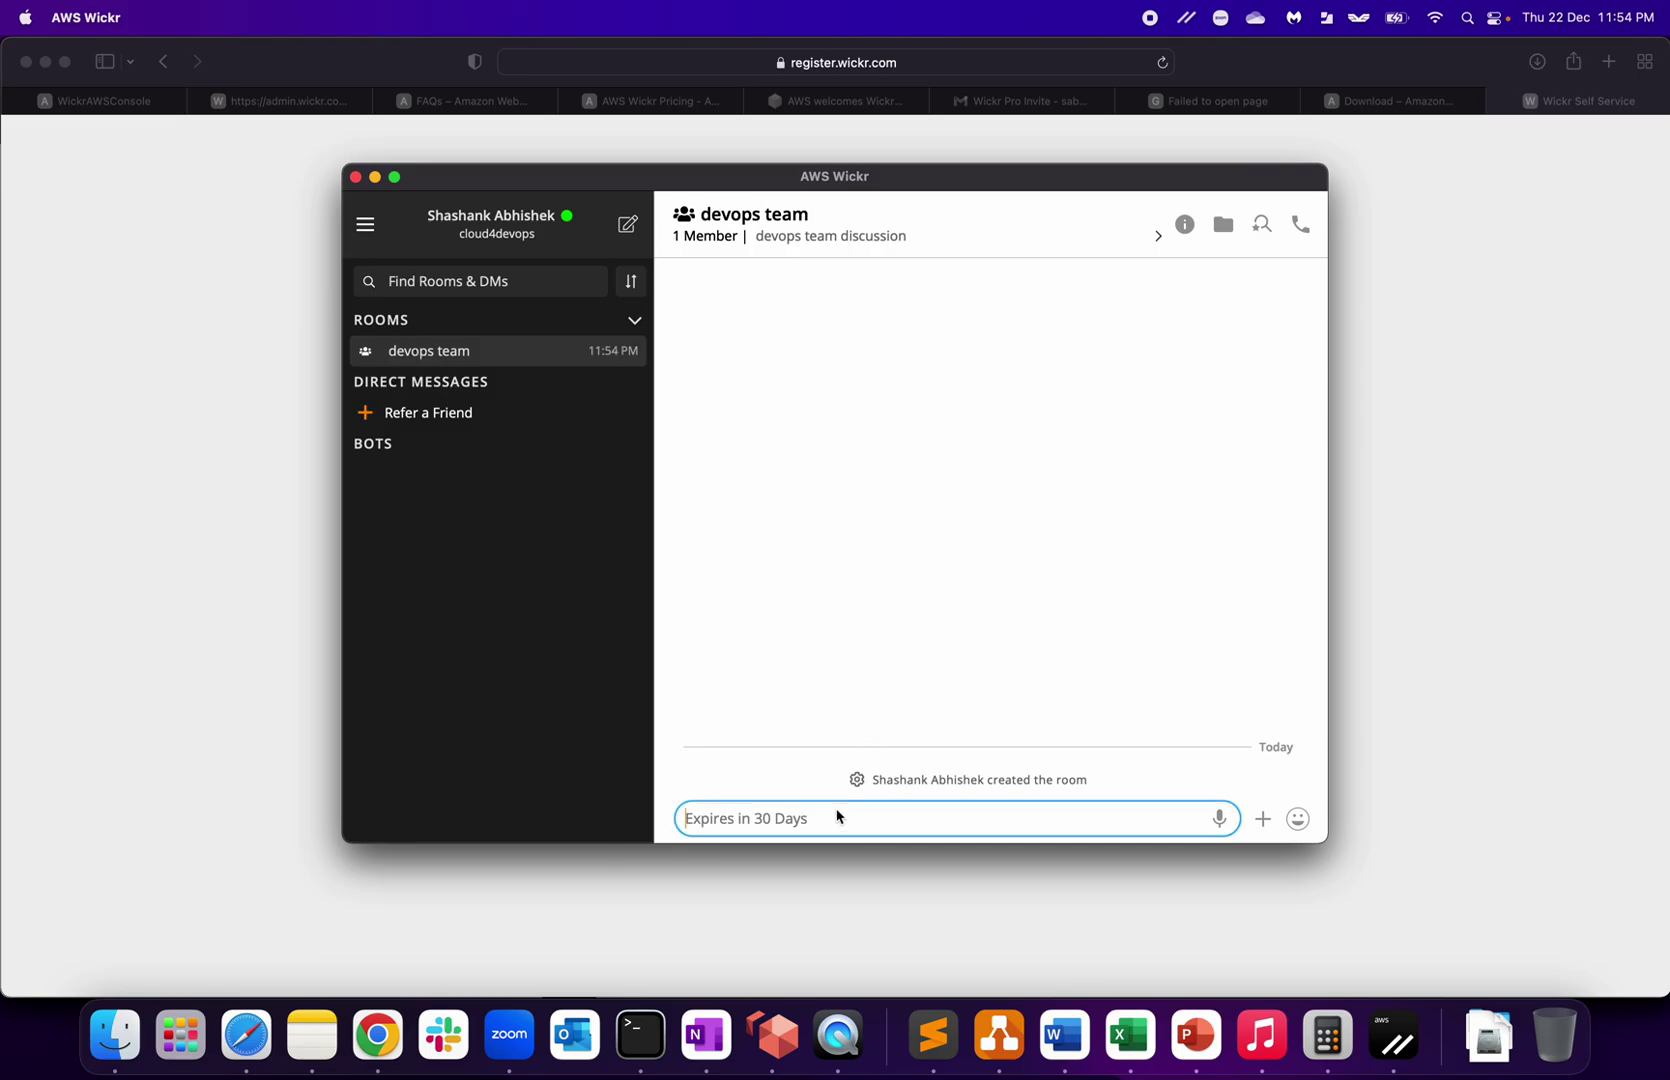
text(hi)
key(Return)
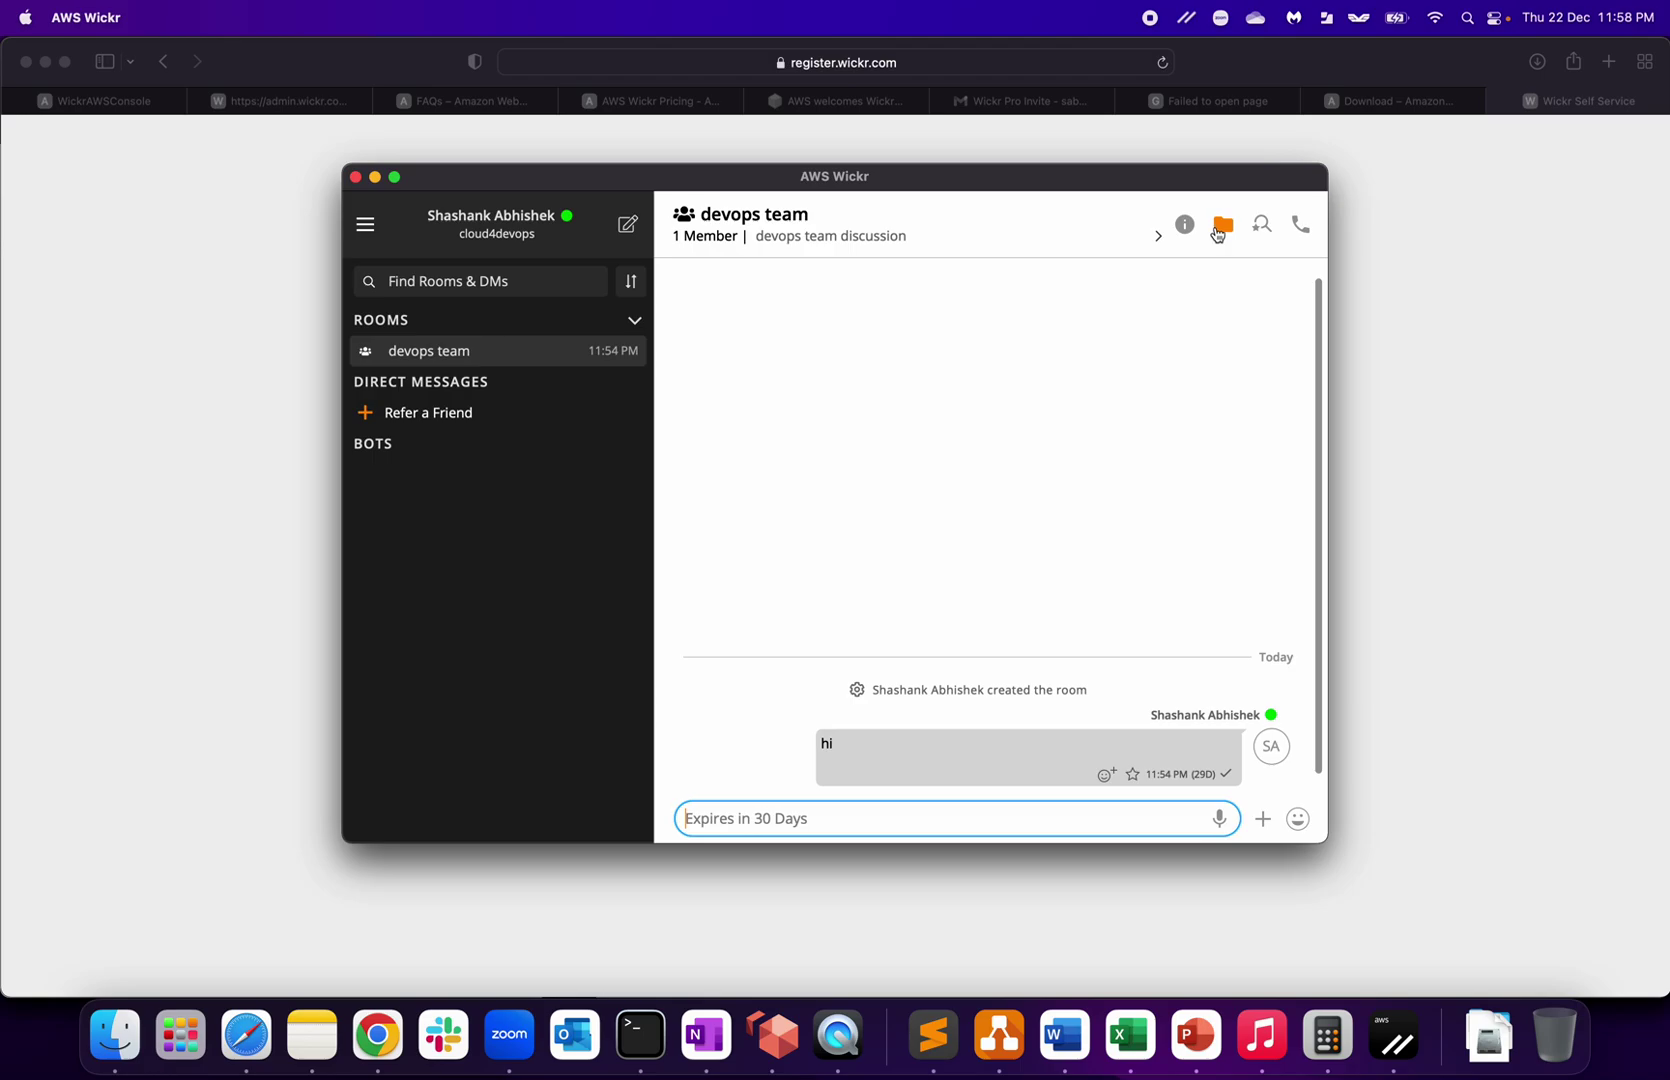
click(1224, 228)
click(908, 570)
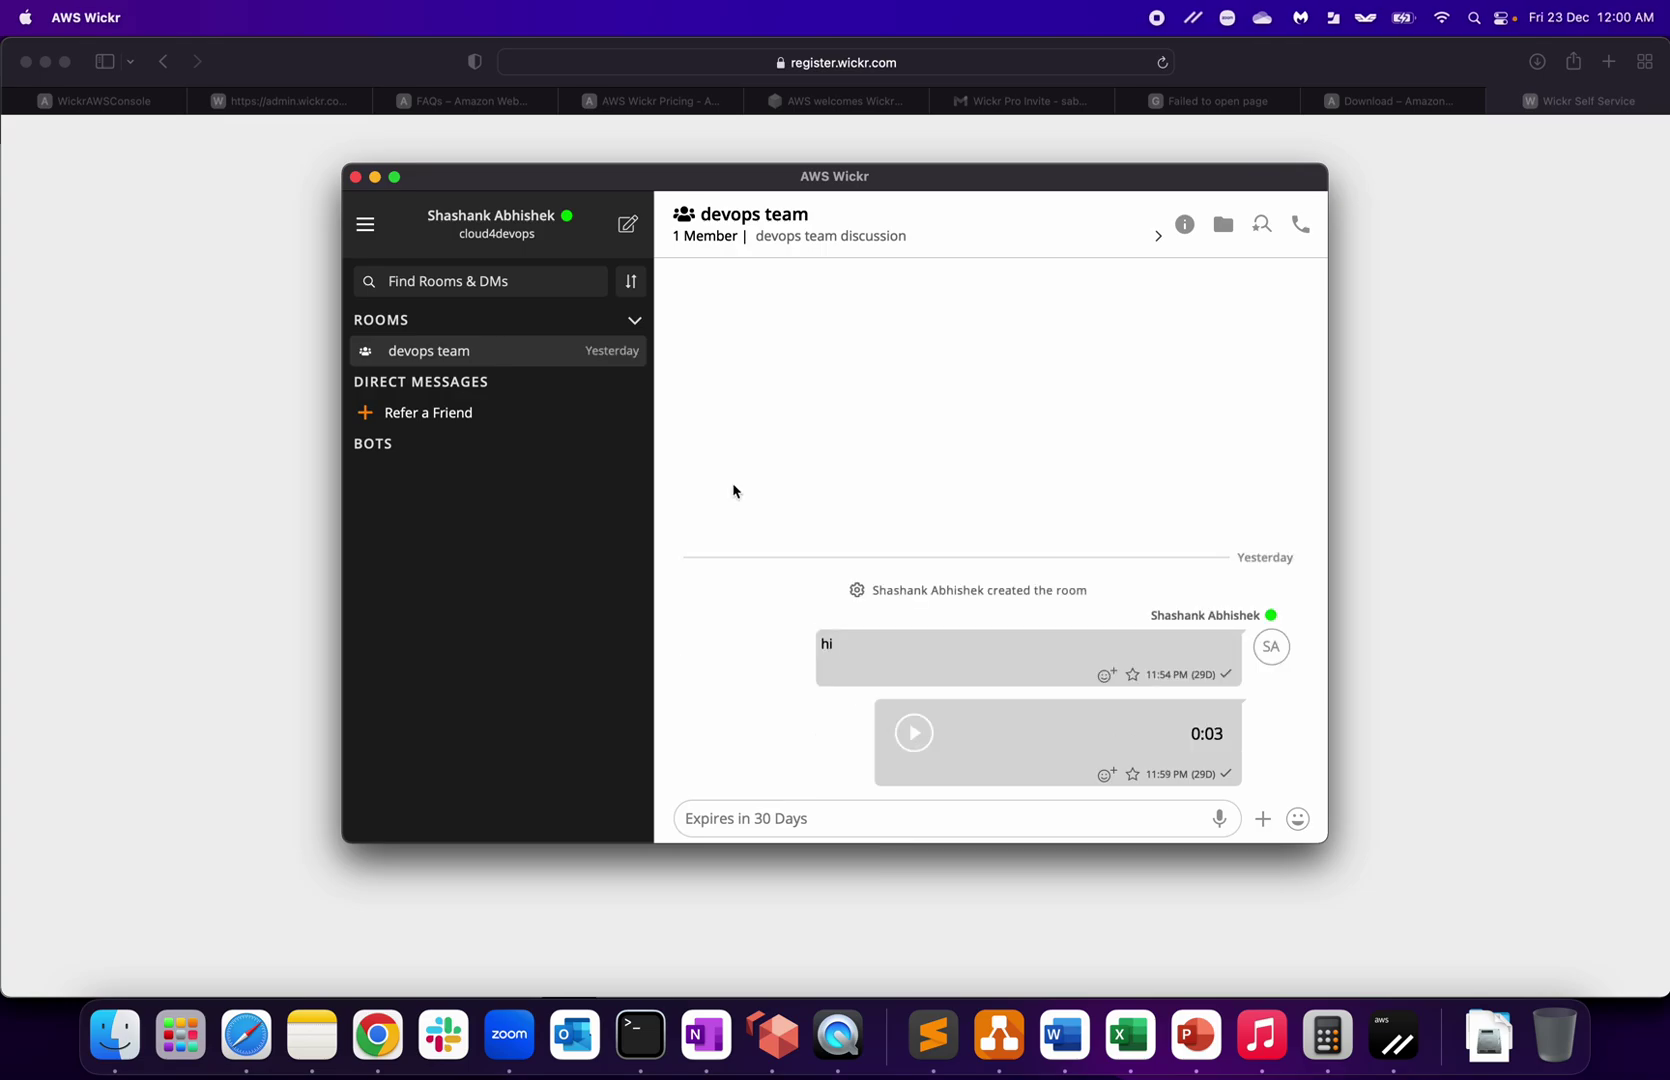
Step: Delete the devops team room from its options menu and confirm the deletion
mouse_move(637, 350)
click(635, 351)
click(696, 401)
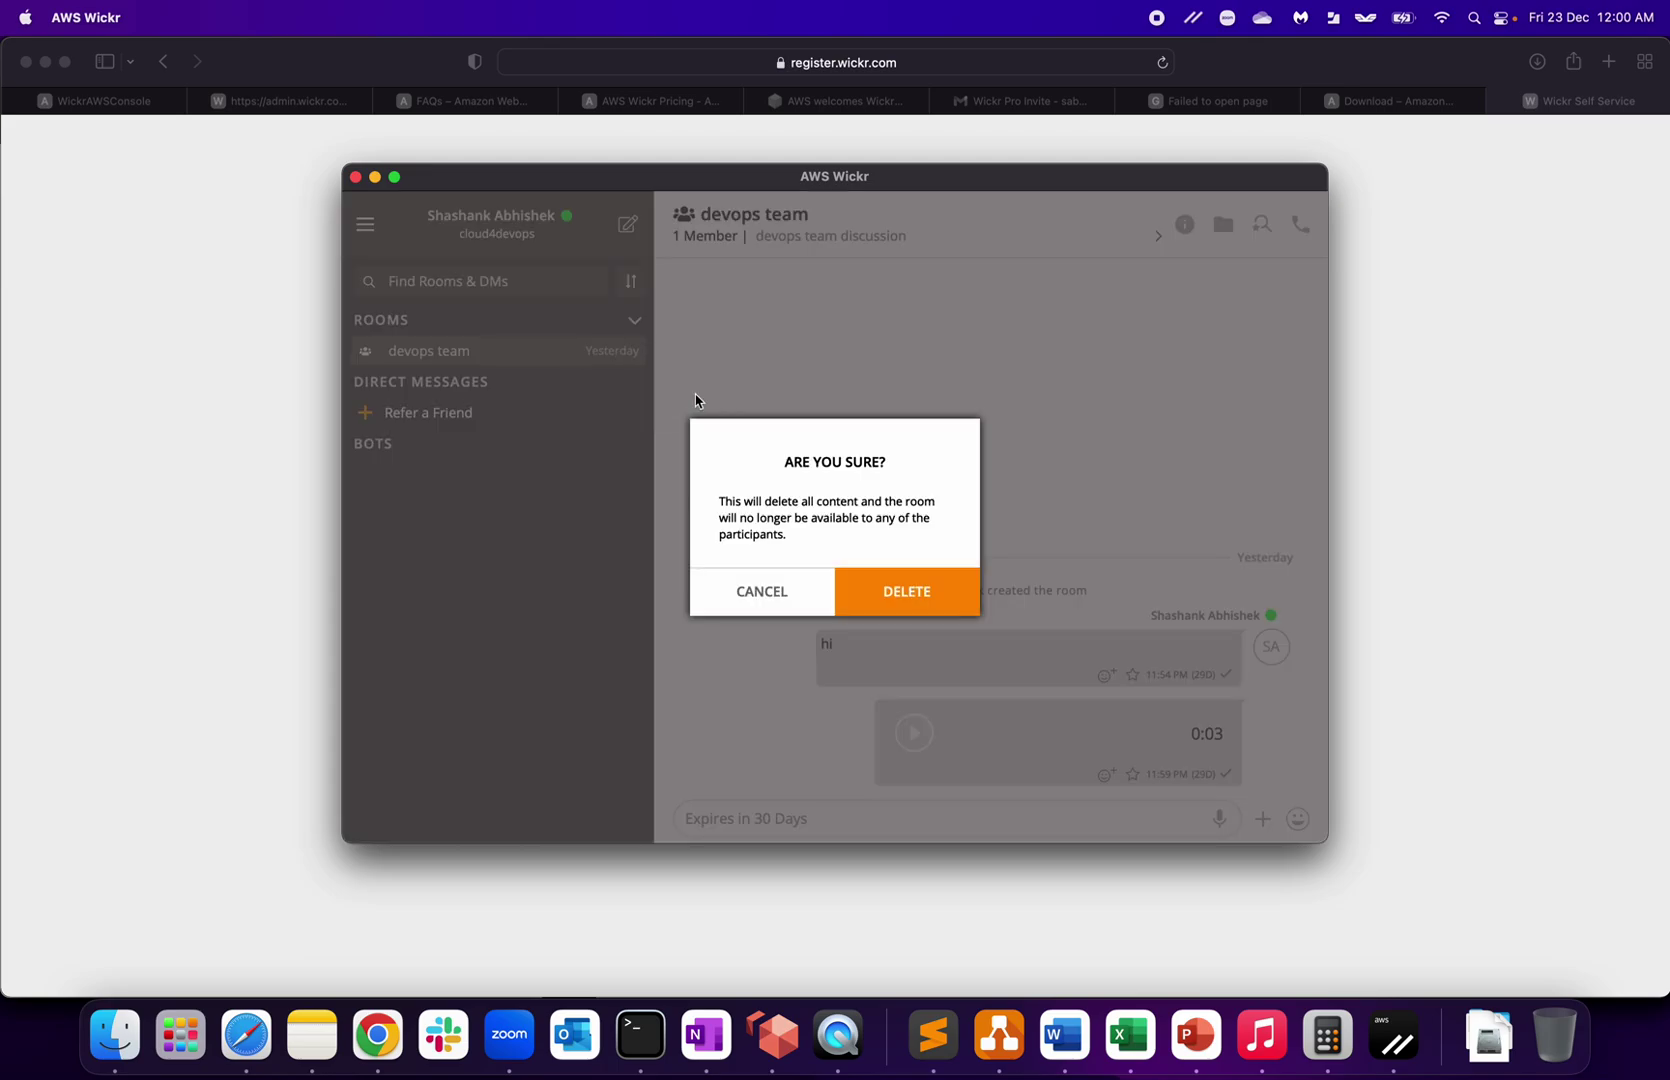
click(897, 609)
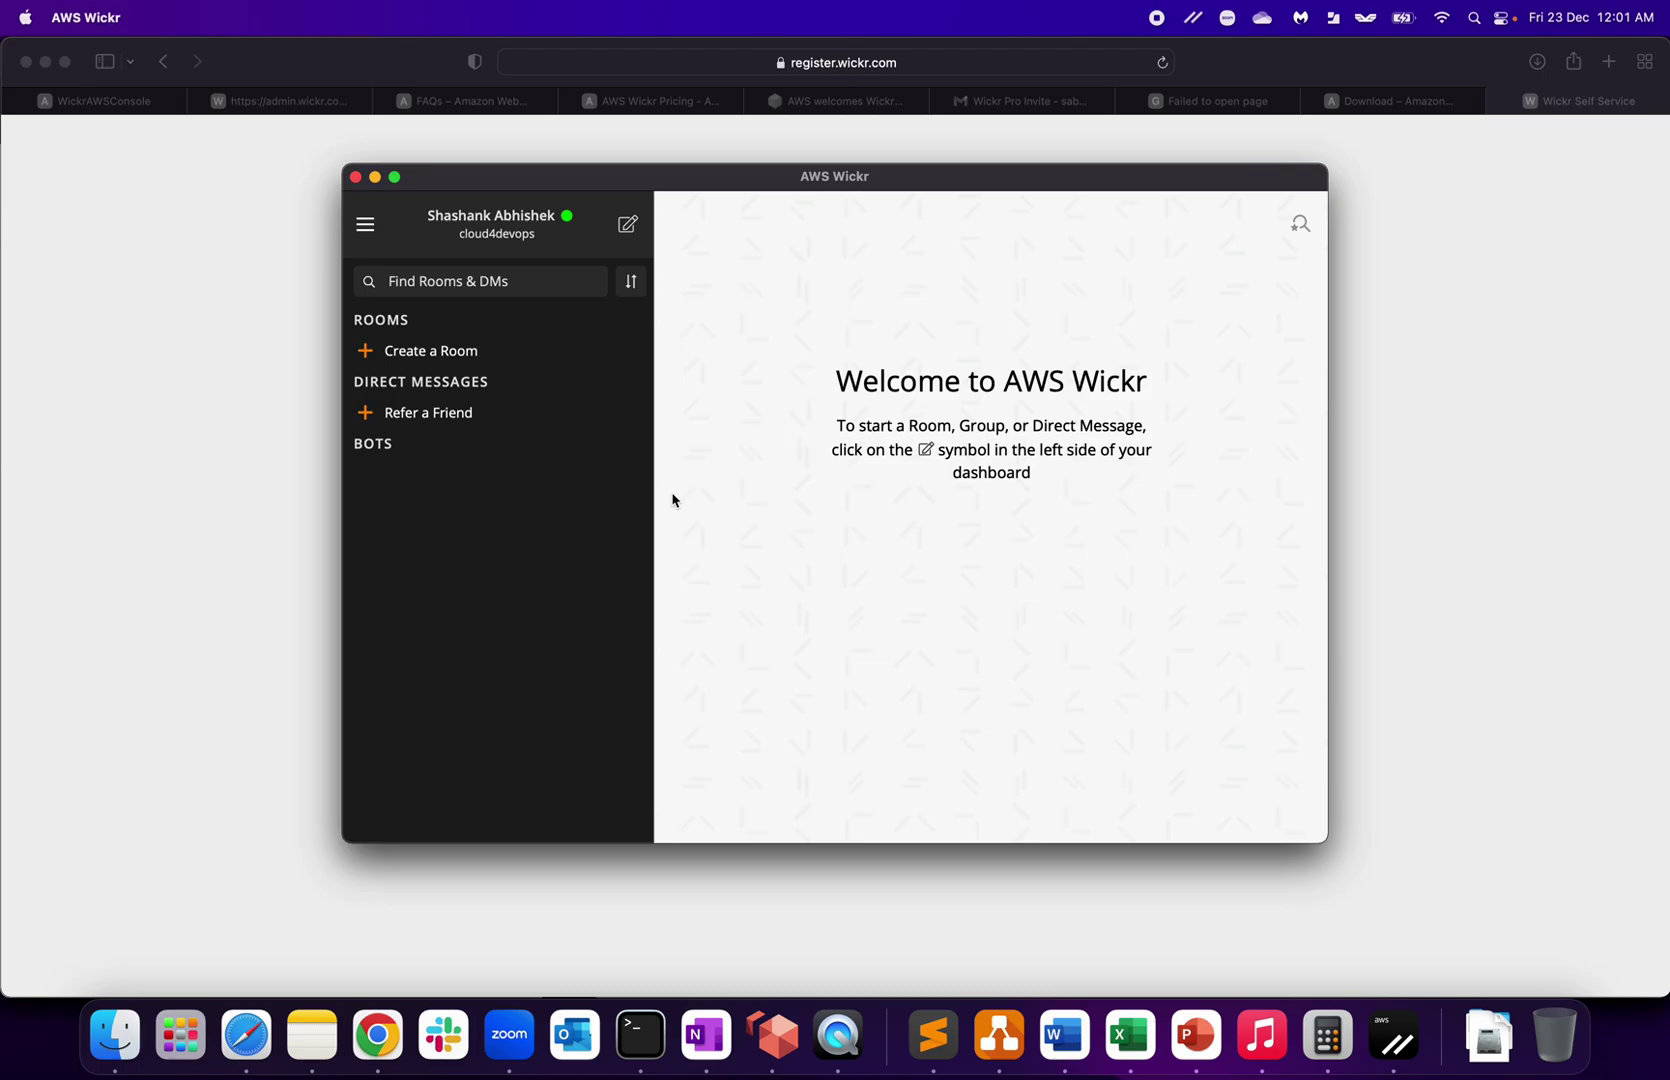
click(365, 224)
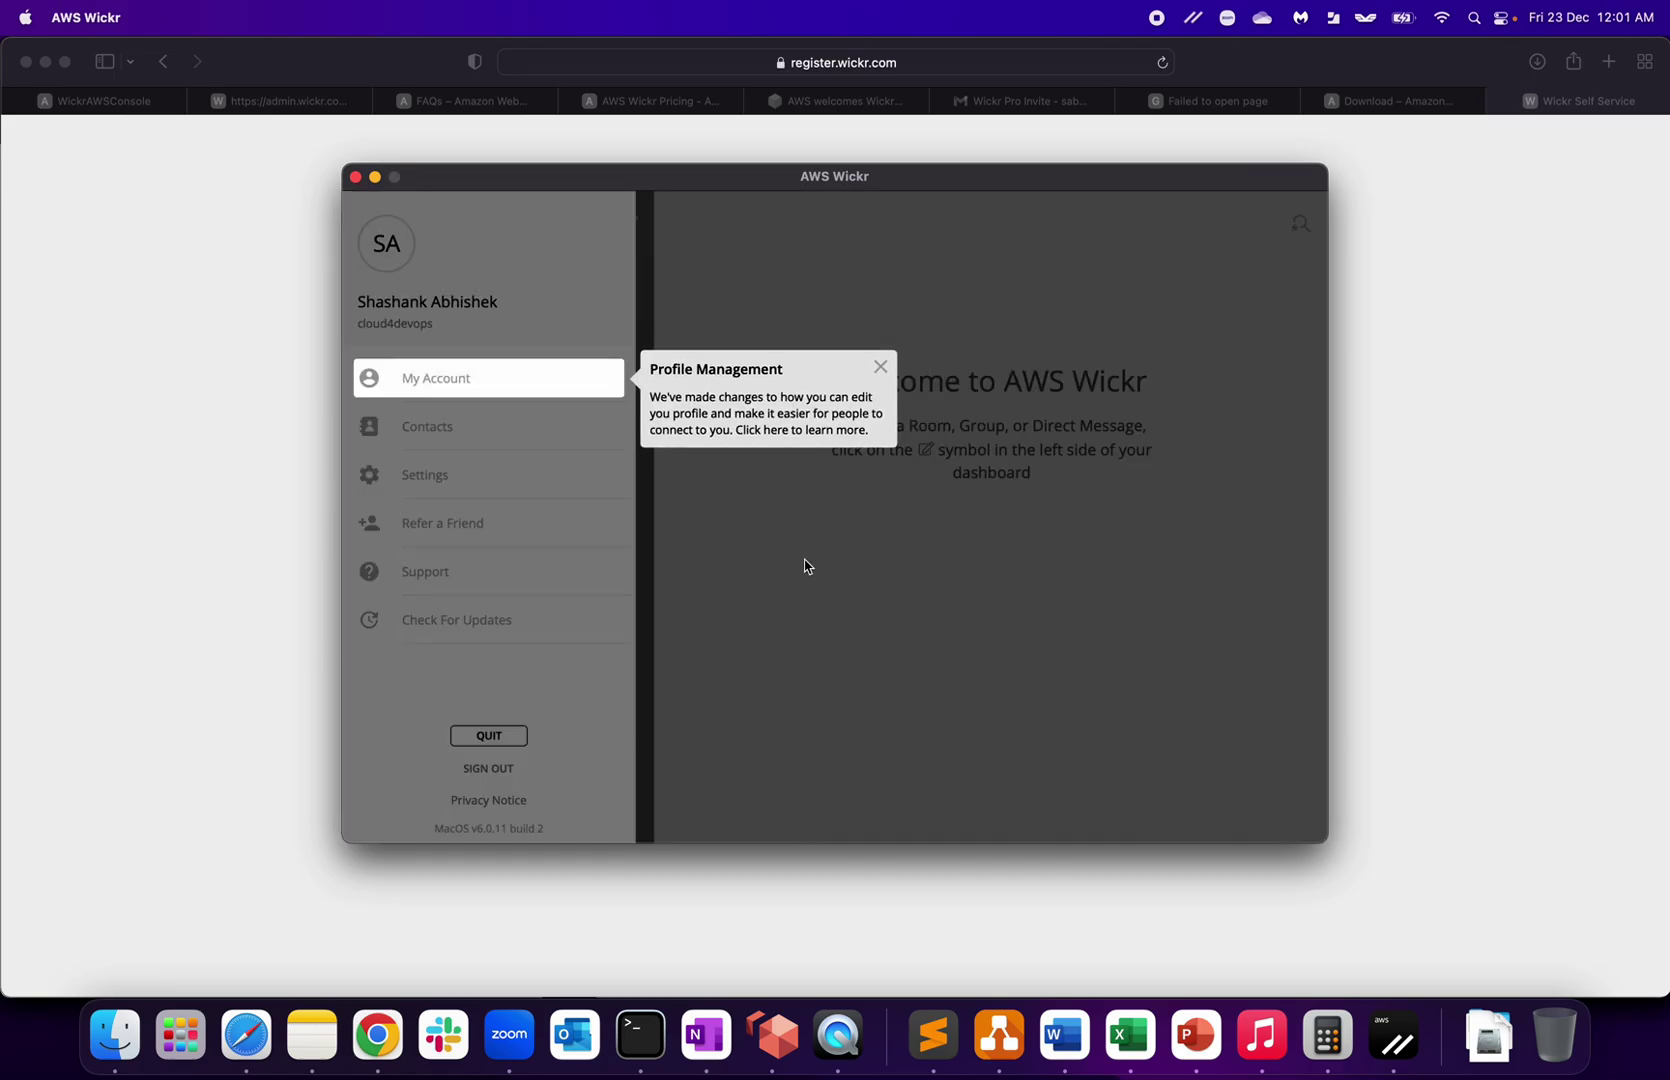
click(806, 566)
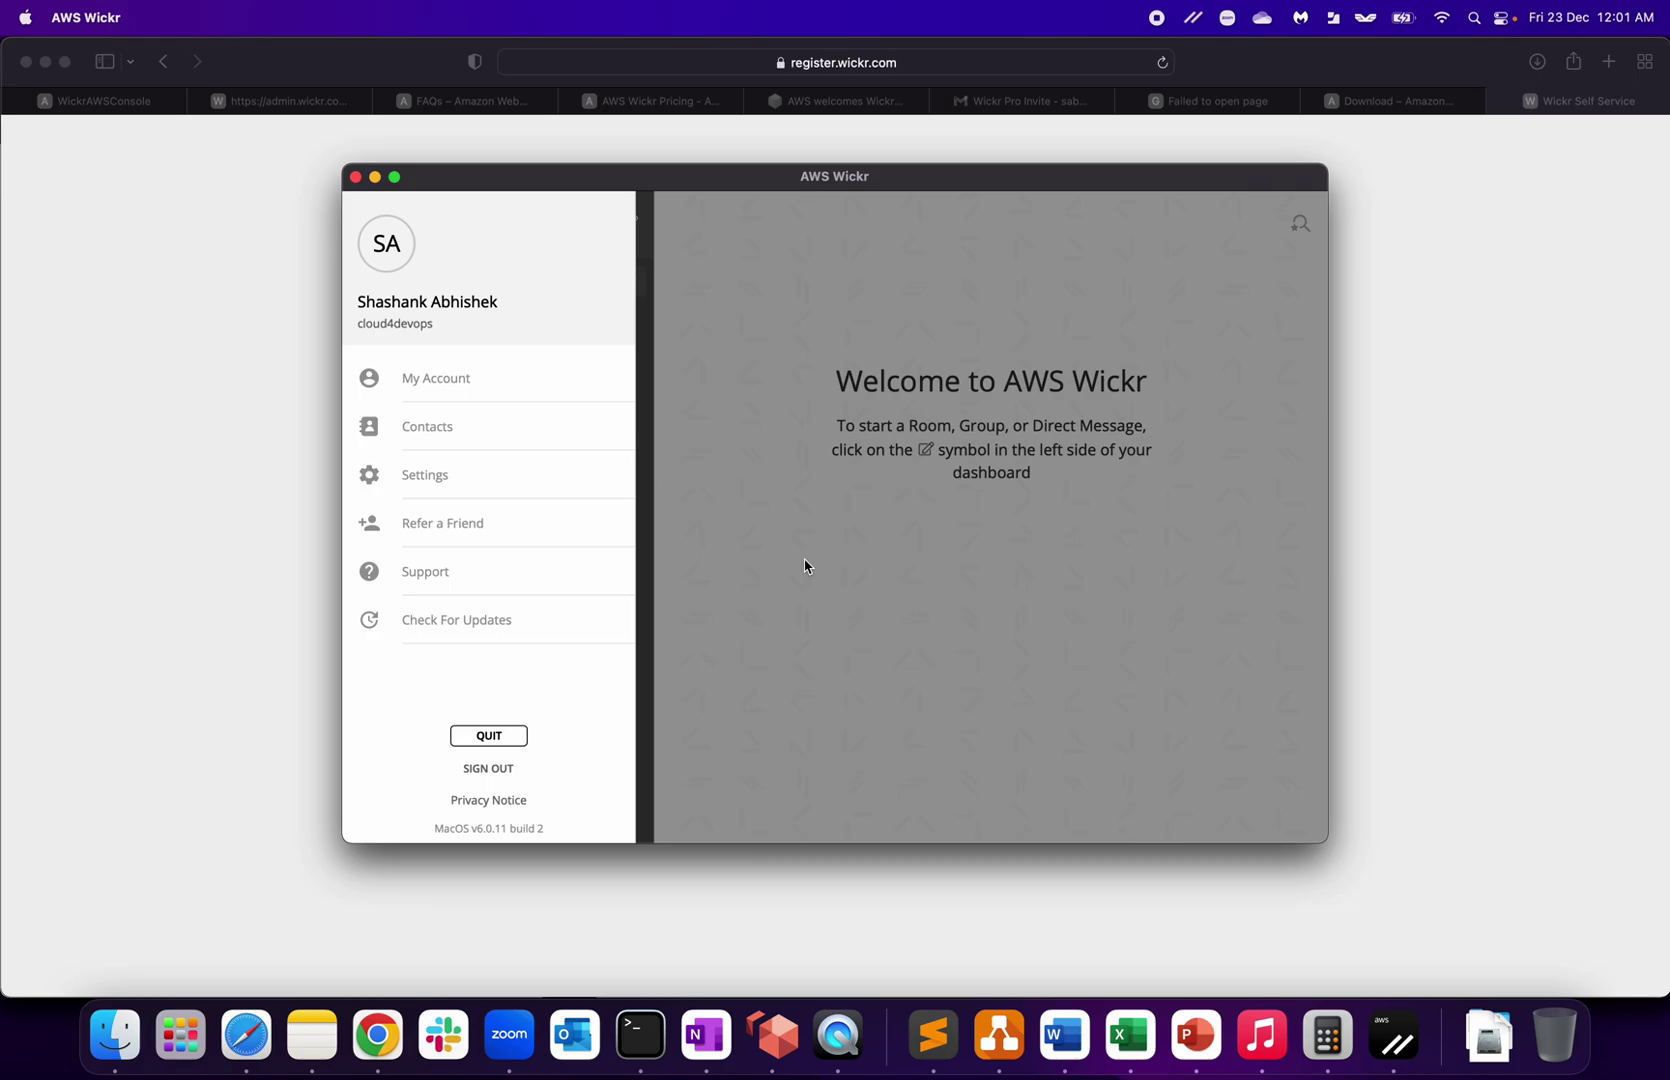
click(806, 566)
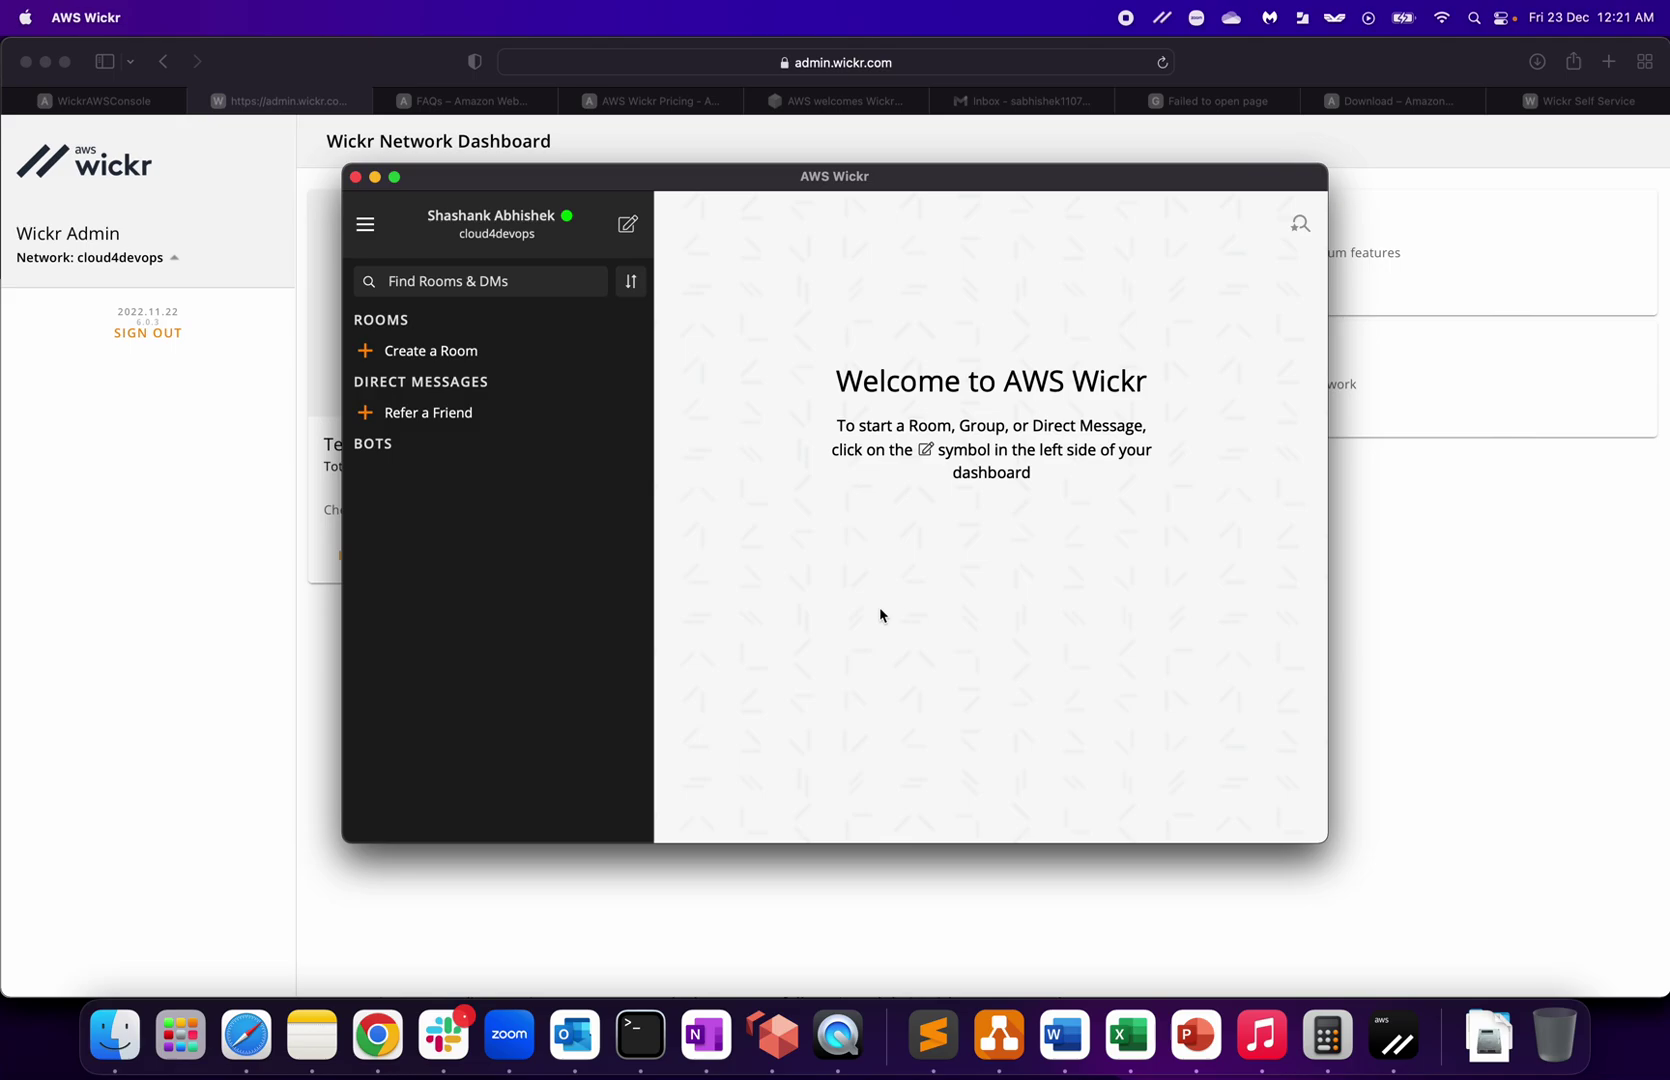
click(366, 228)
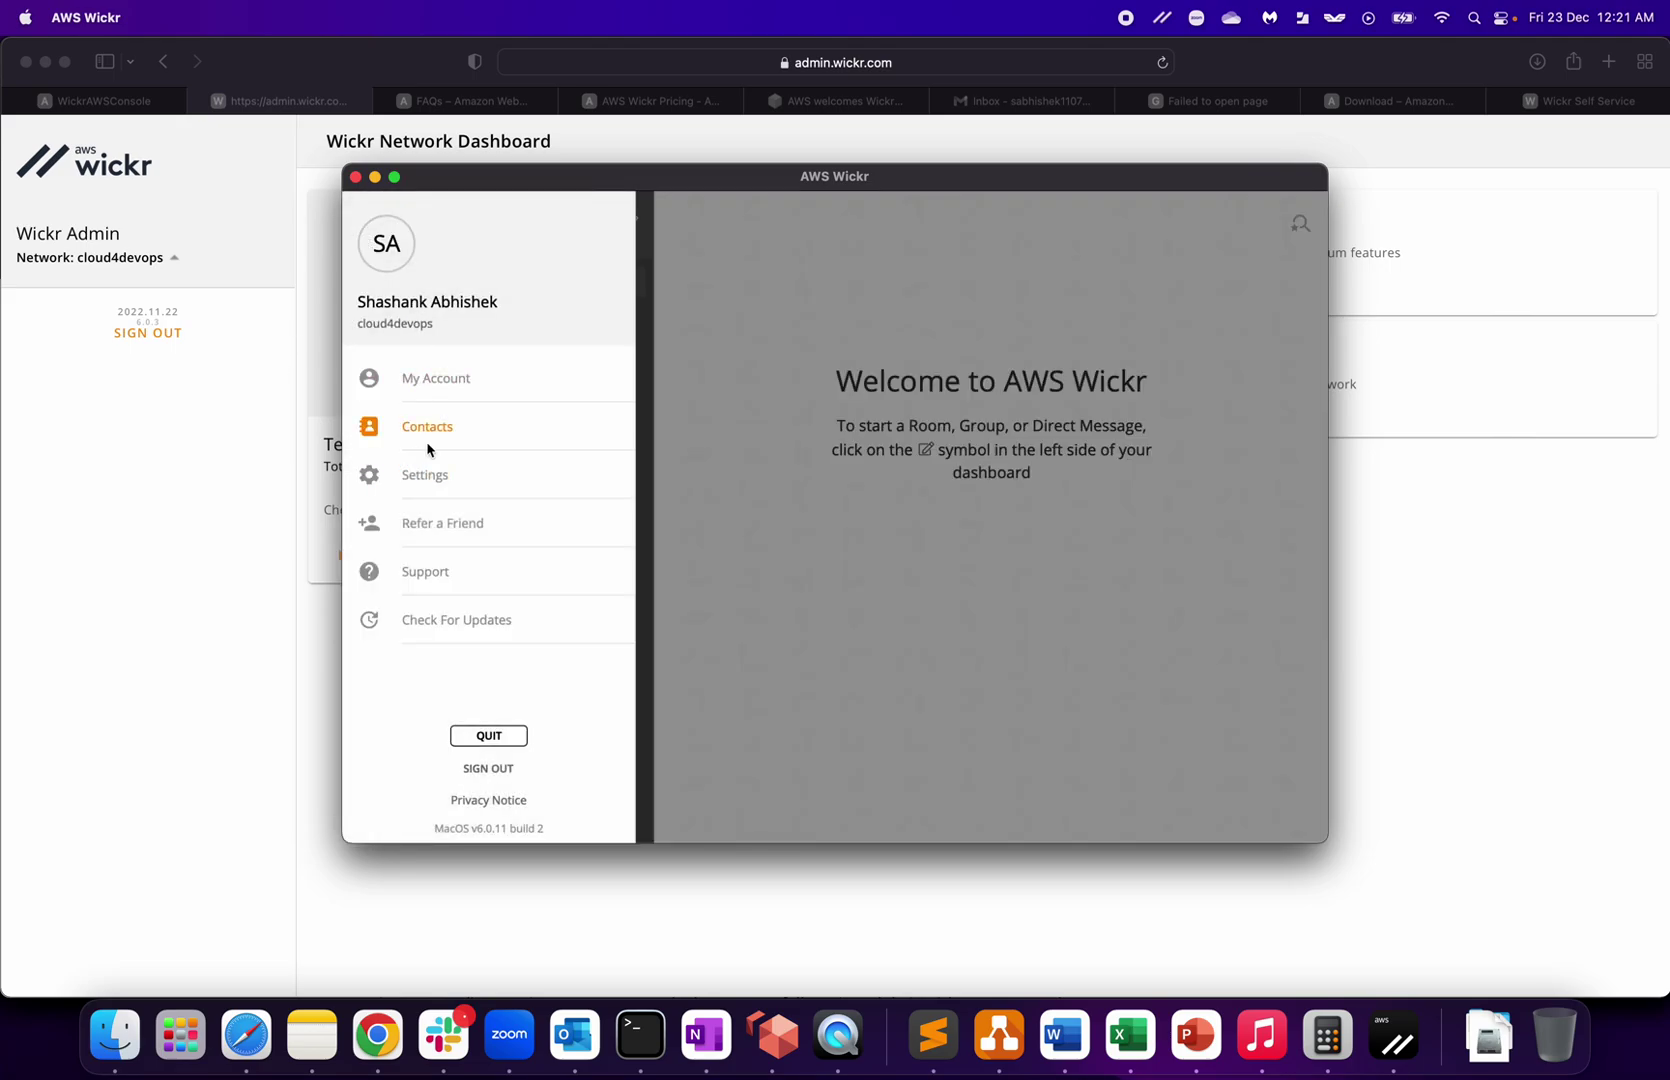
click(421, 382)
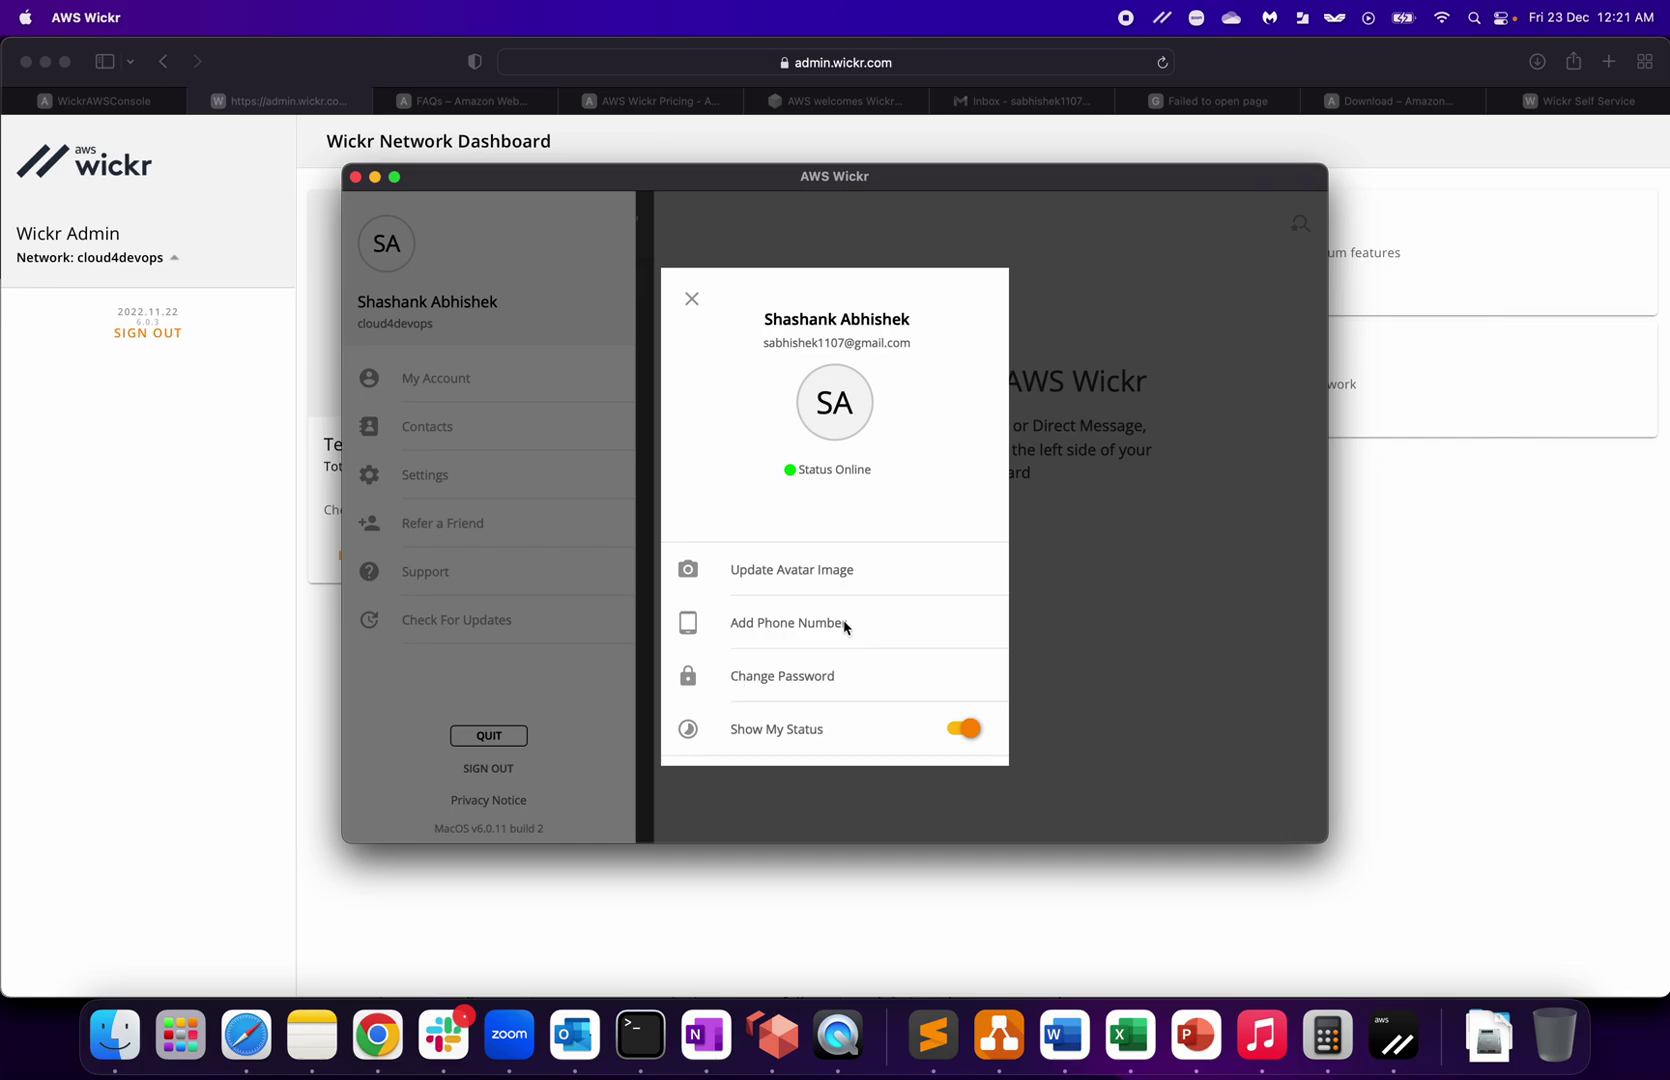
click(963, 731)
click(964, 731)
click(1155, 565)
click(430, 430)
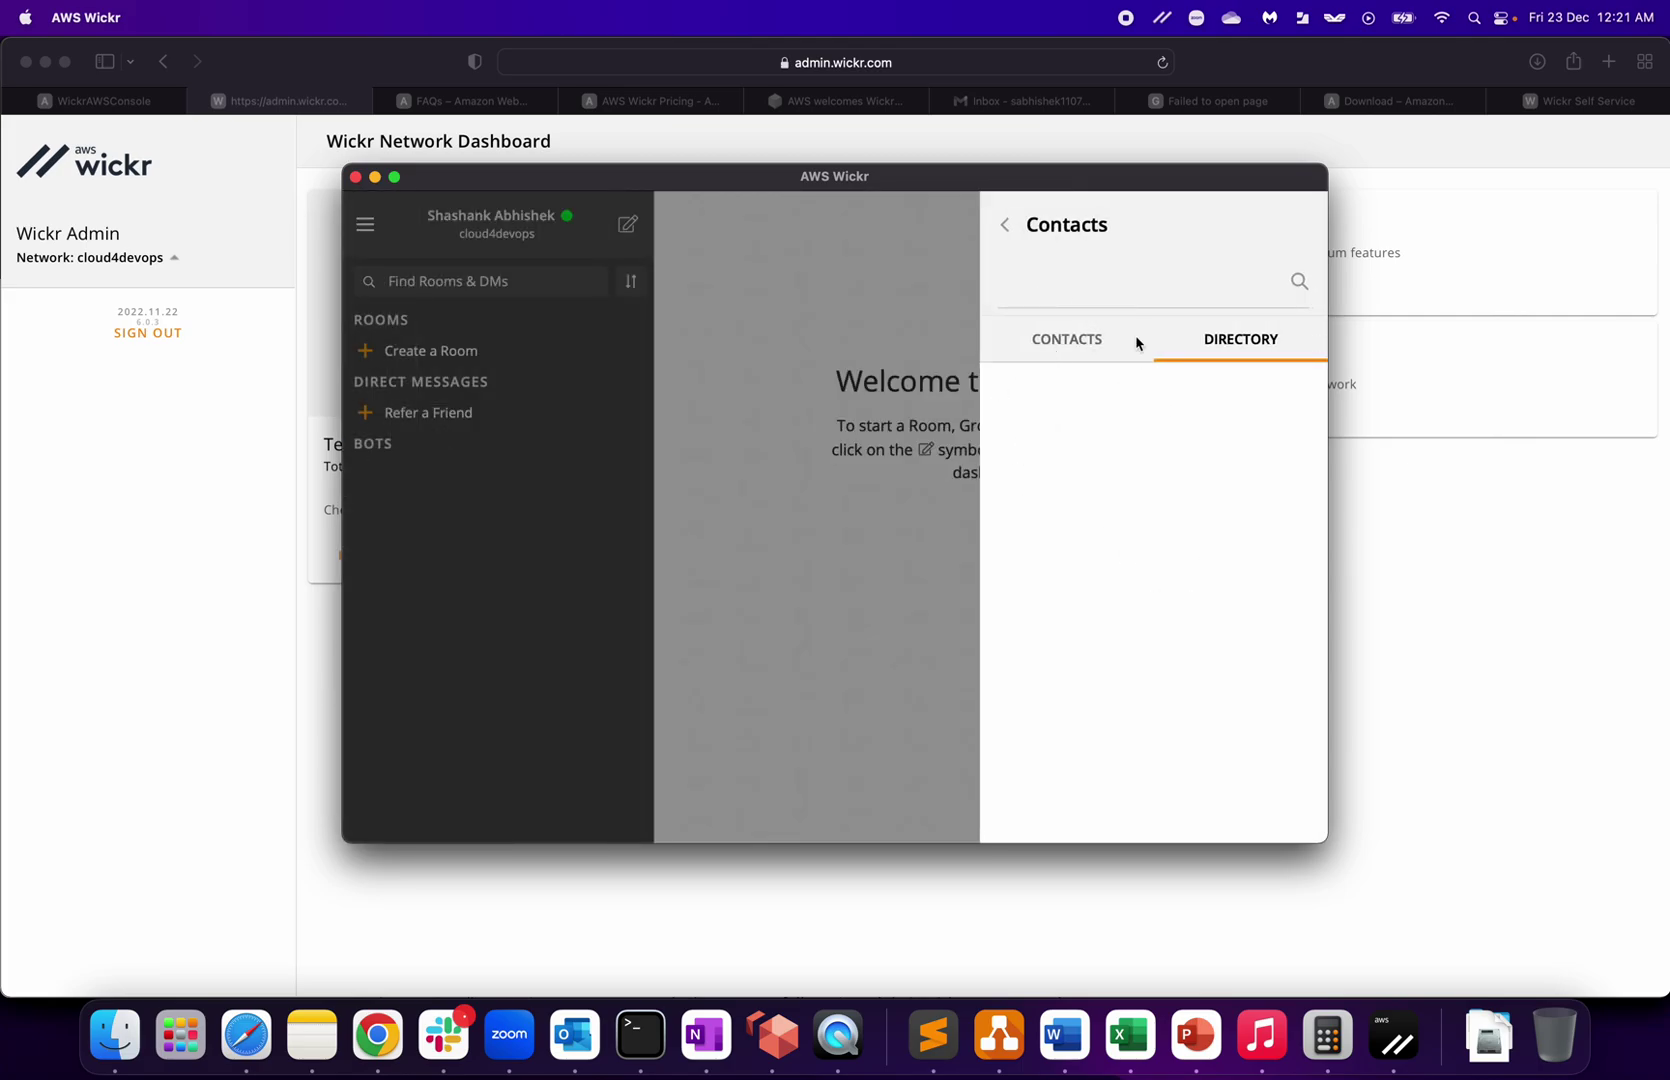
click(506, 572)
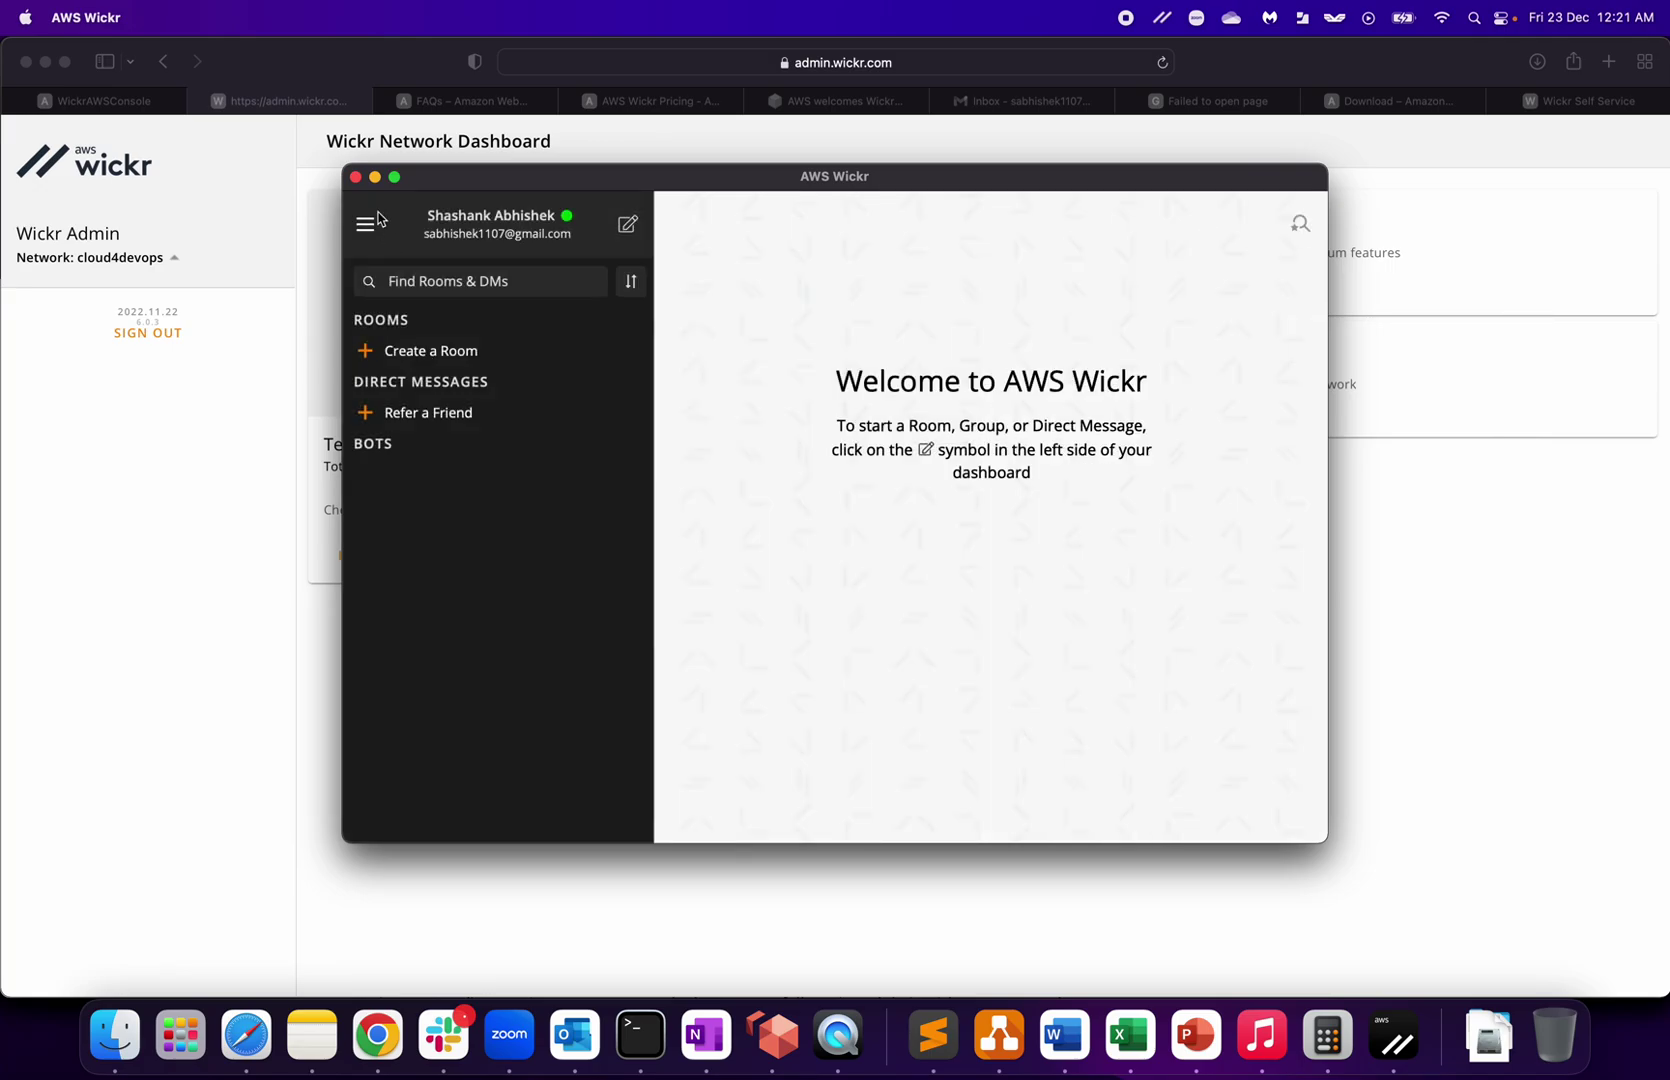
click(365, 223)
Step: In Privacy & Safety settings, switch two-factor authentication on and then back off
click(426, 476)
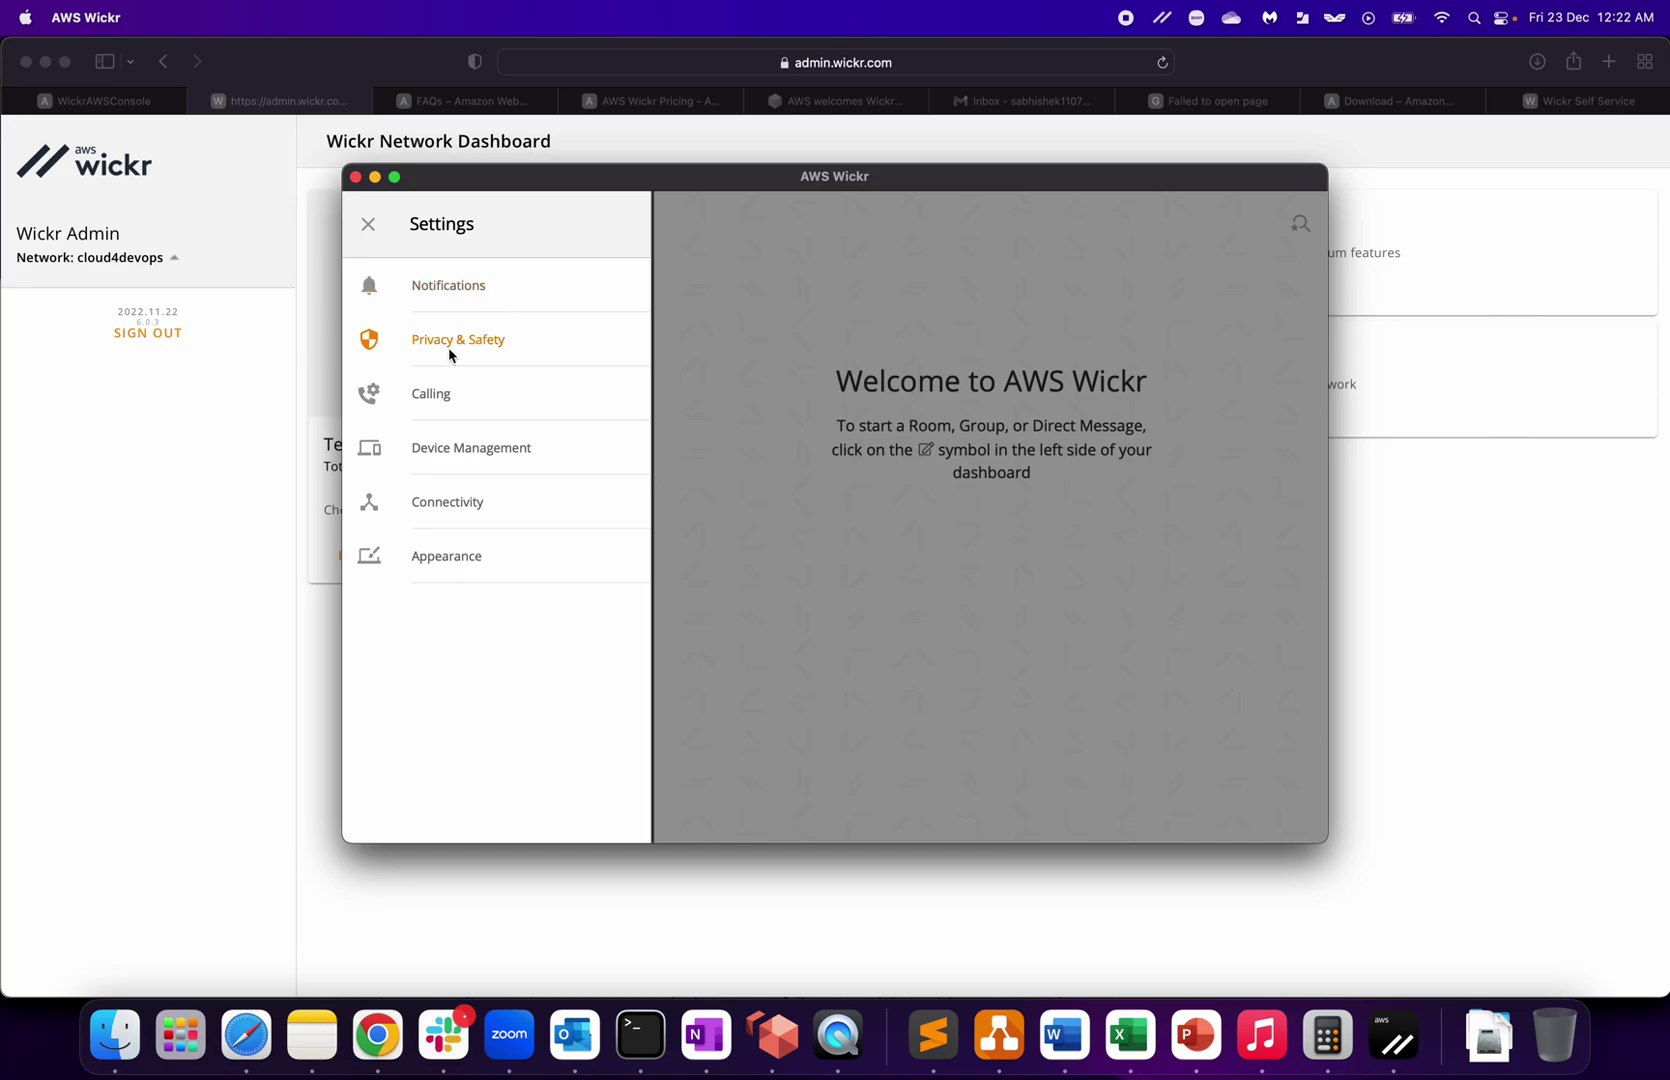
click(487, 345)
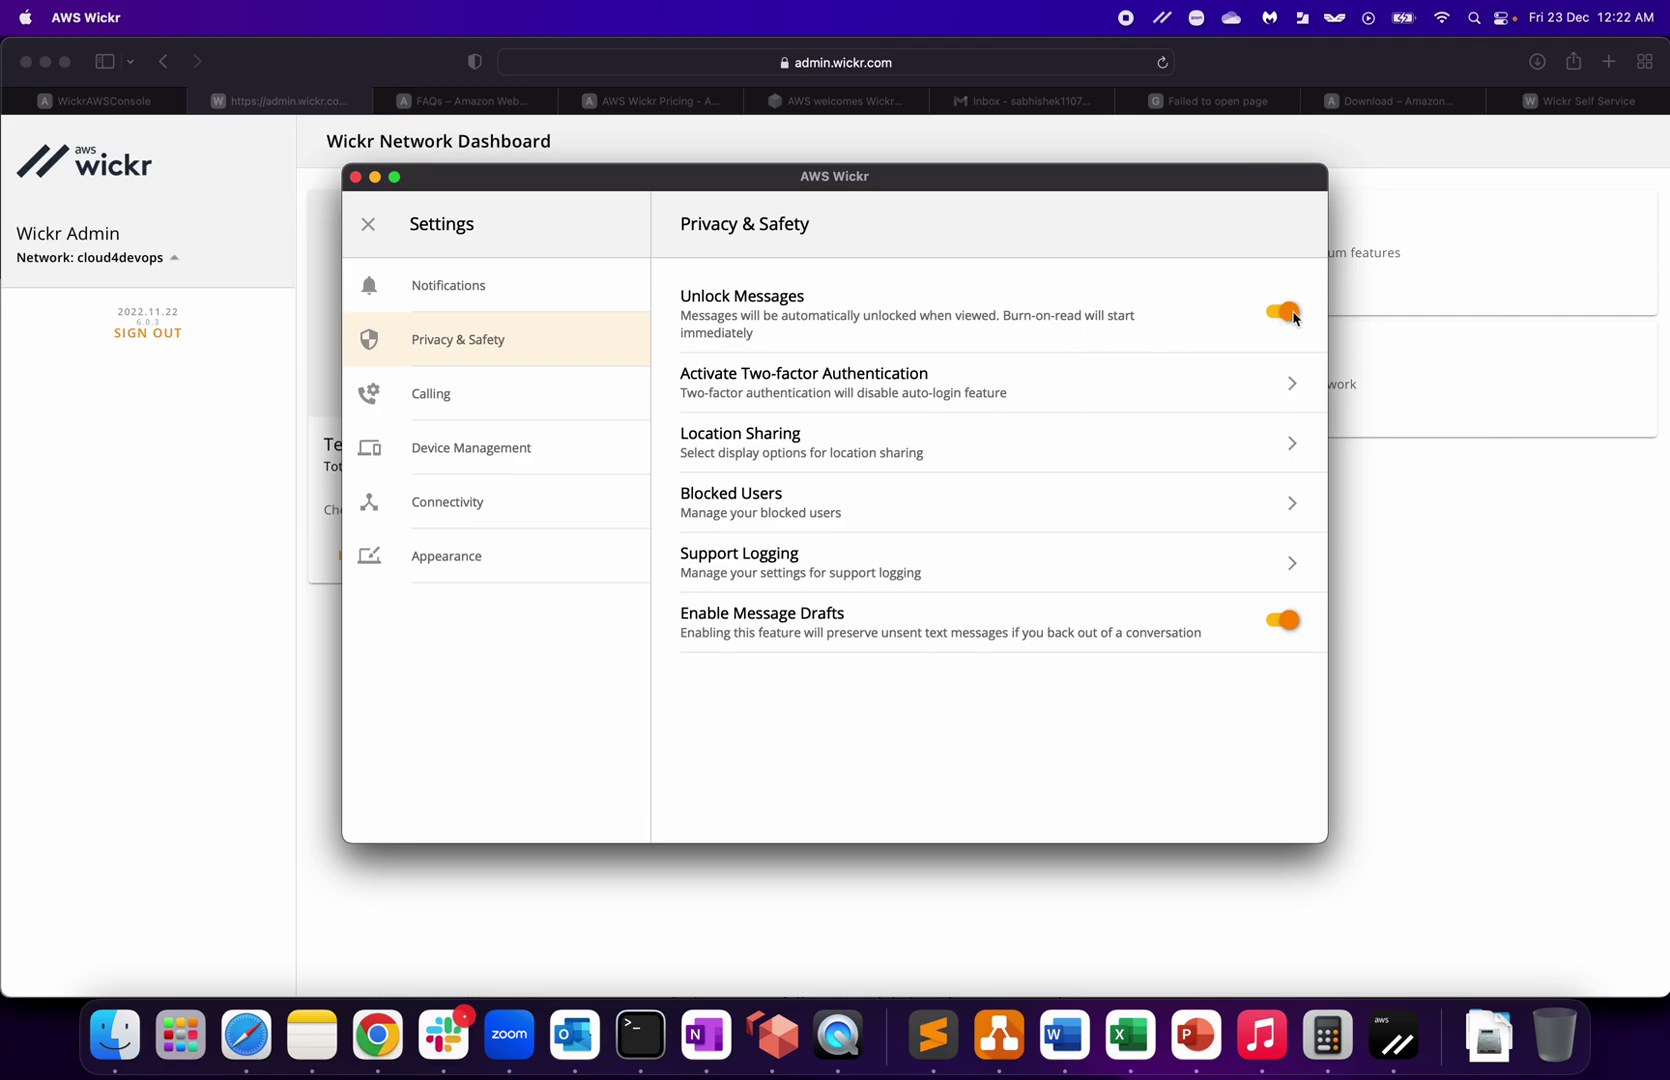
click(1262, 393)
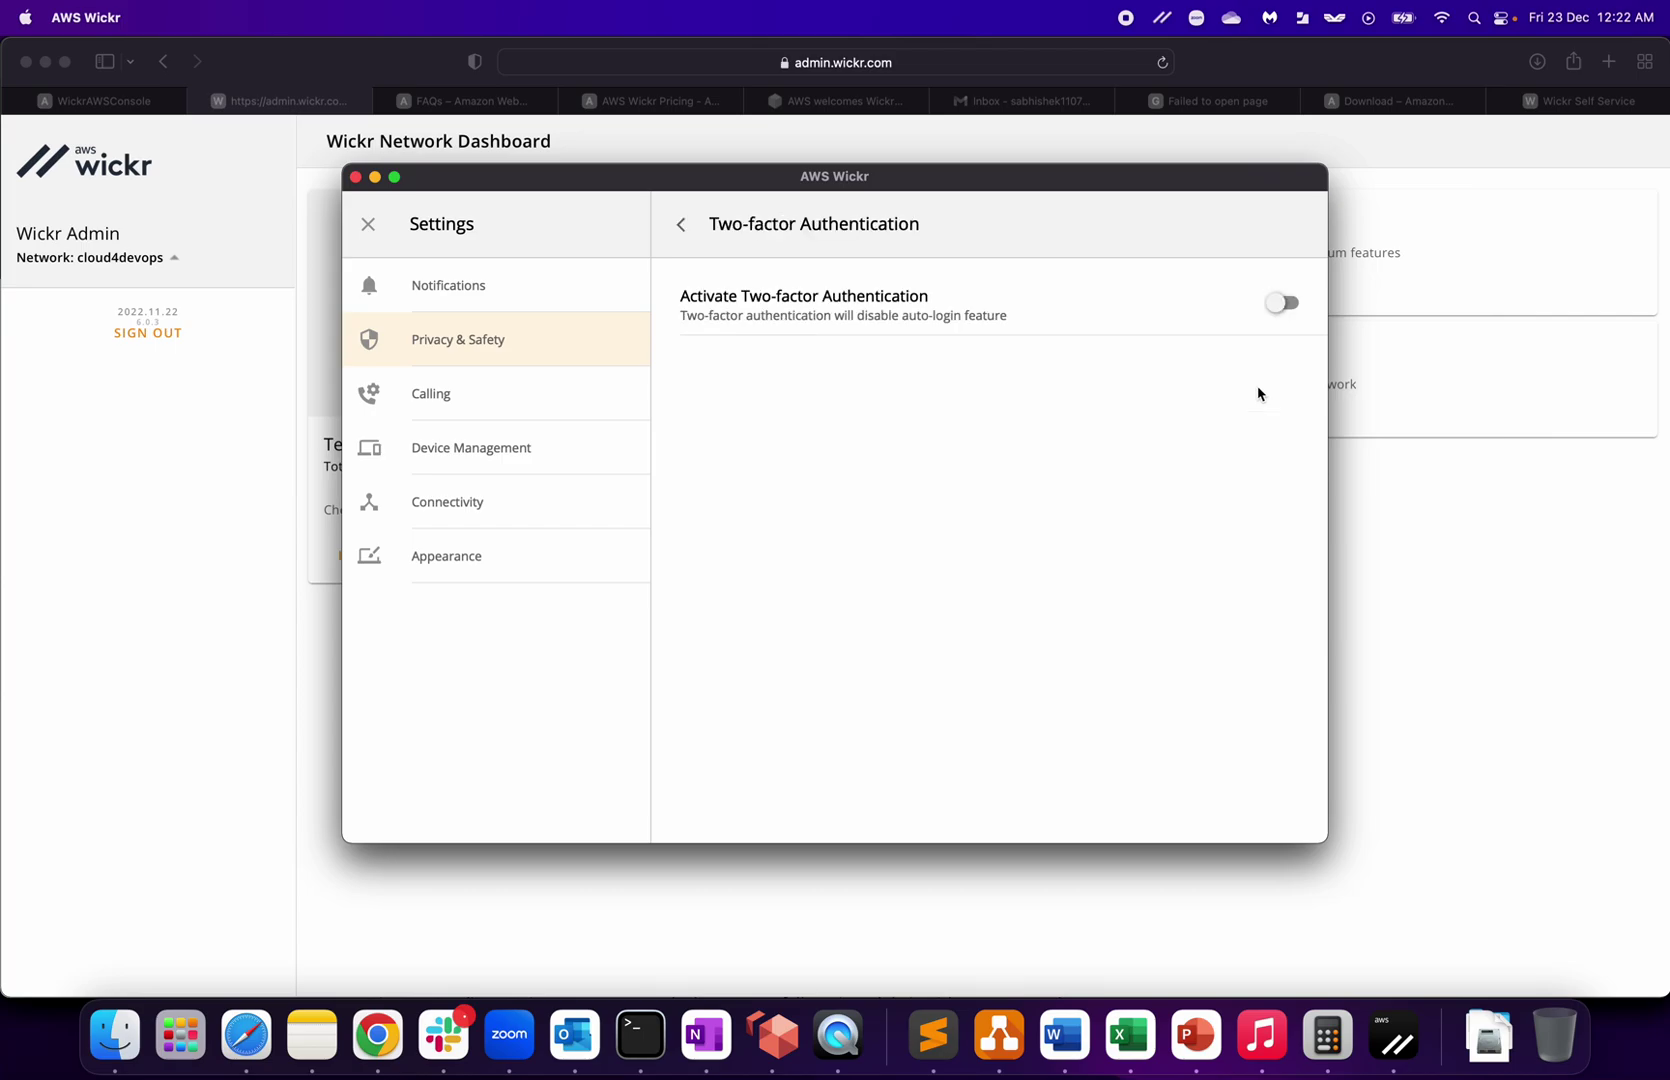
click(1287, 306)
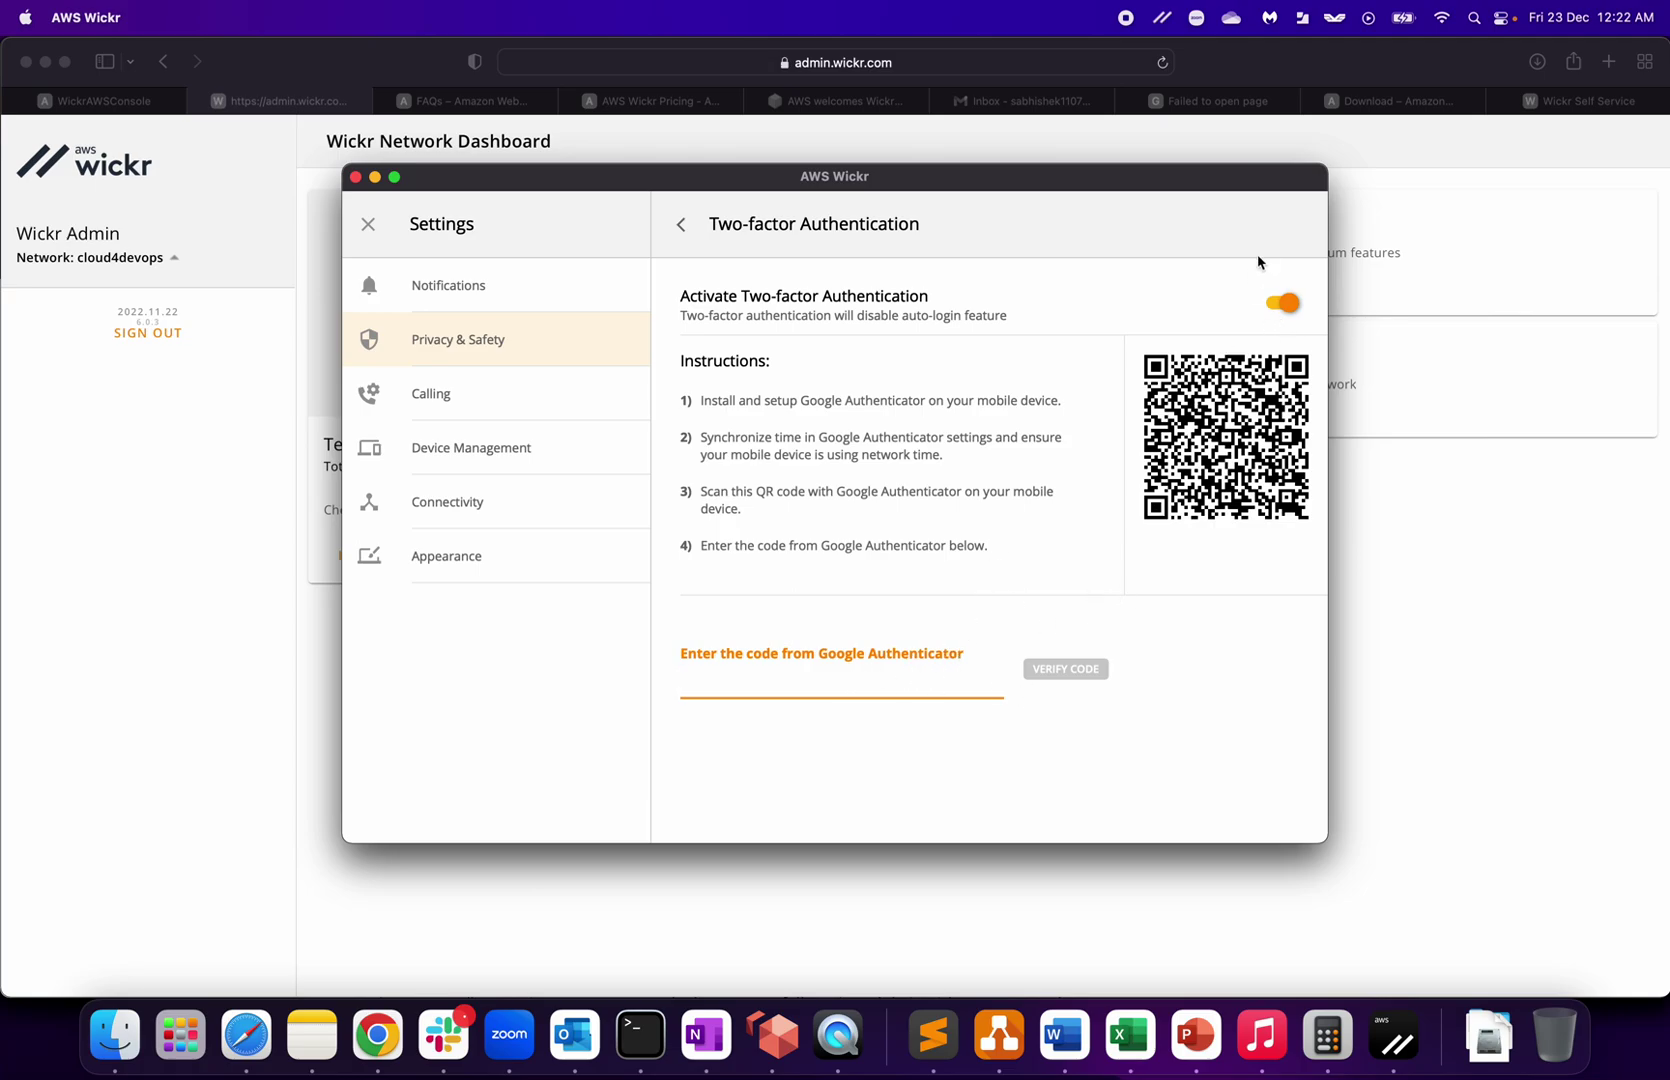
click(1276, 305)
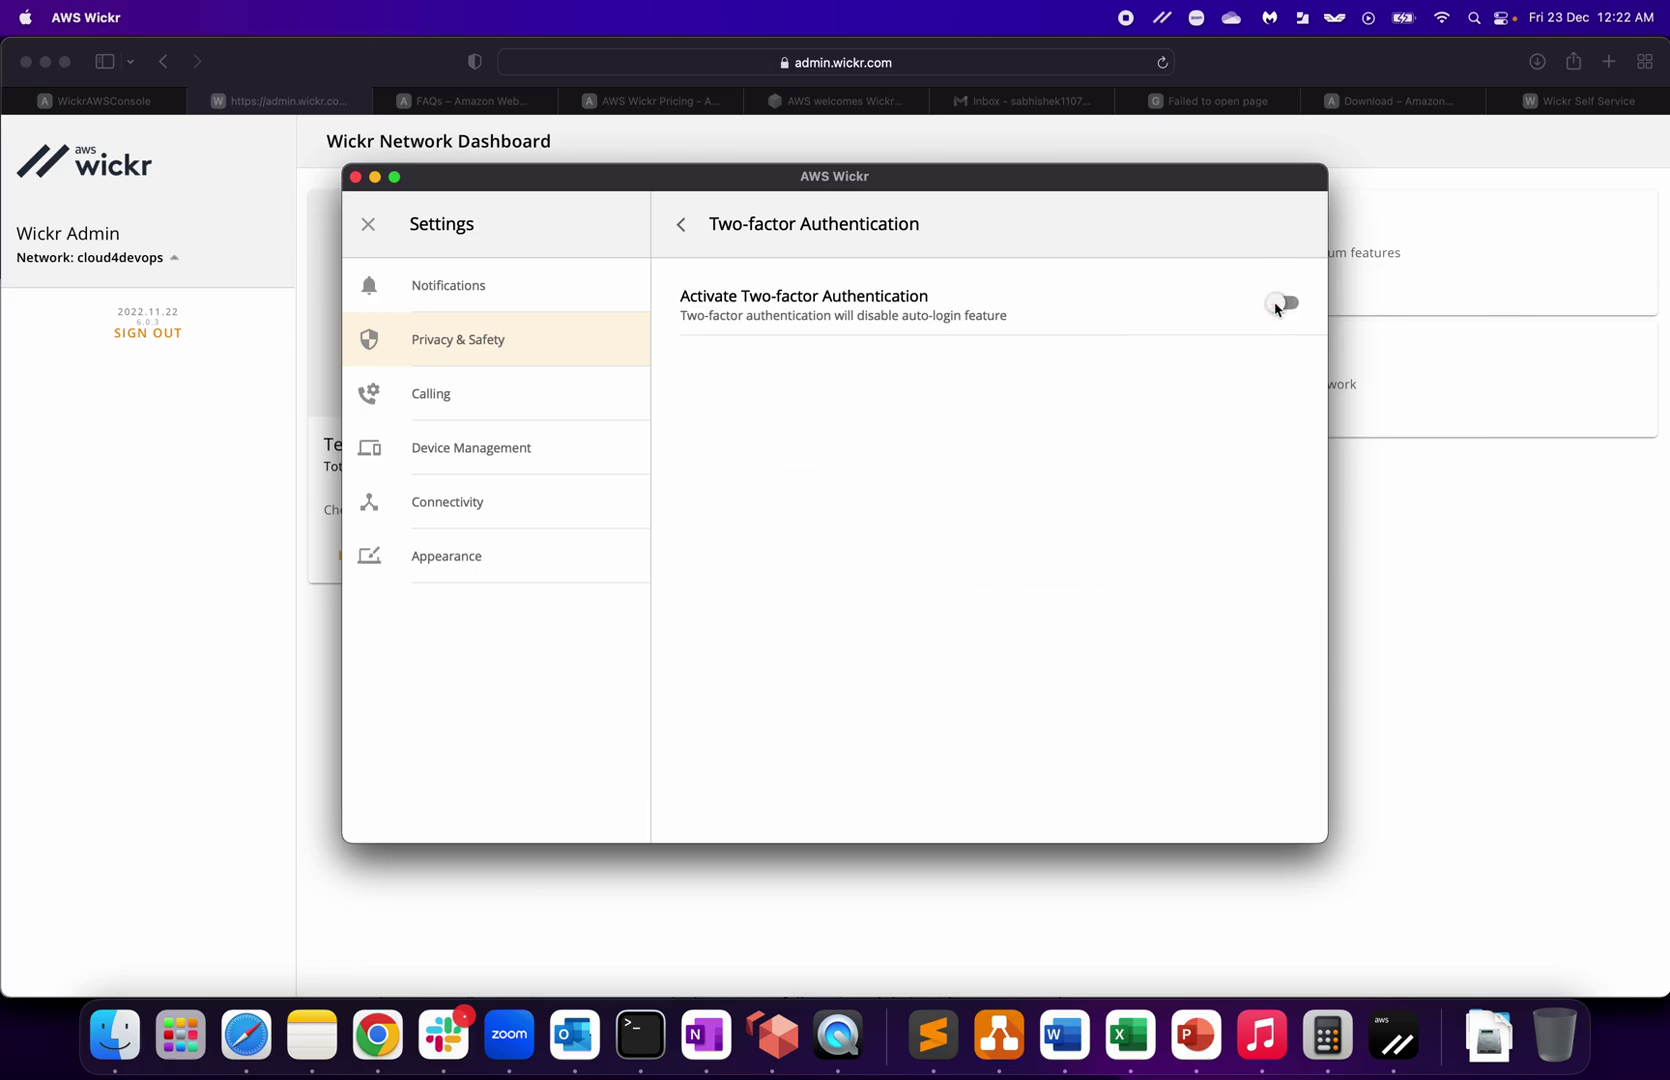
click(681, 225)
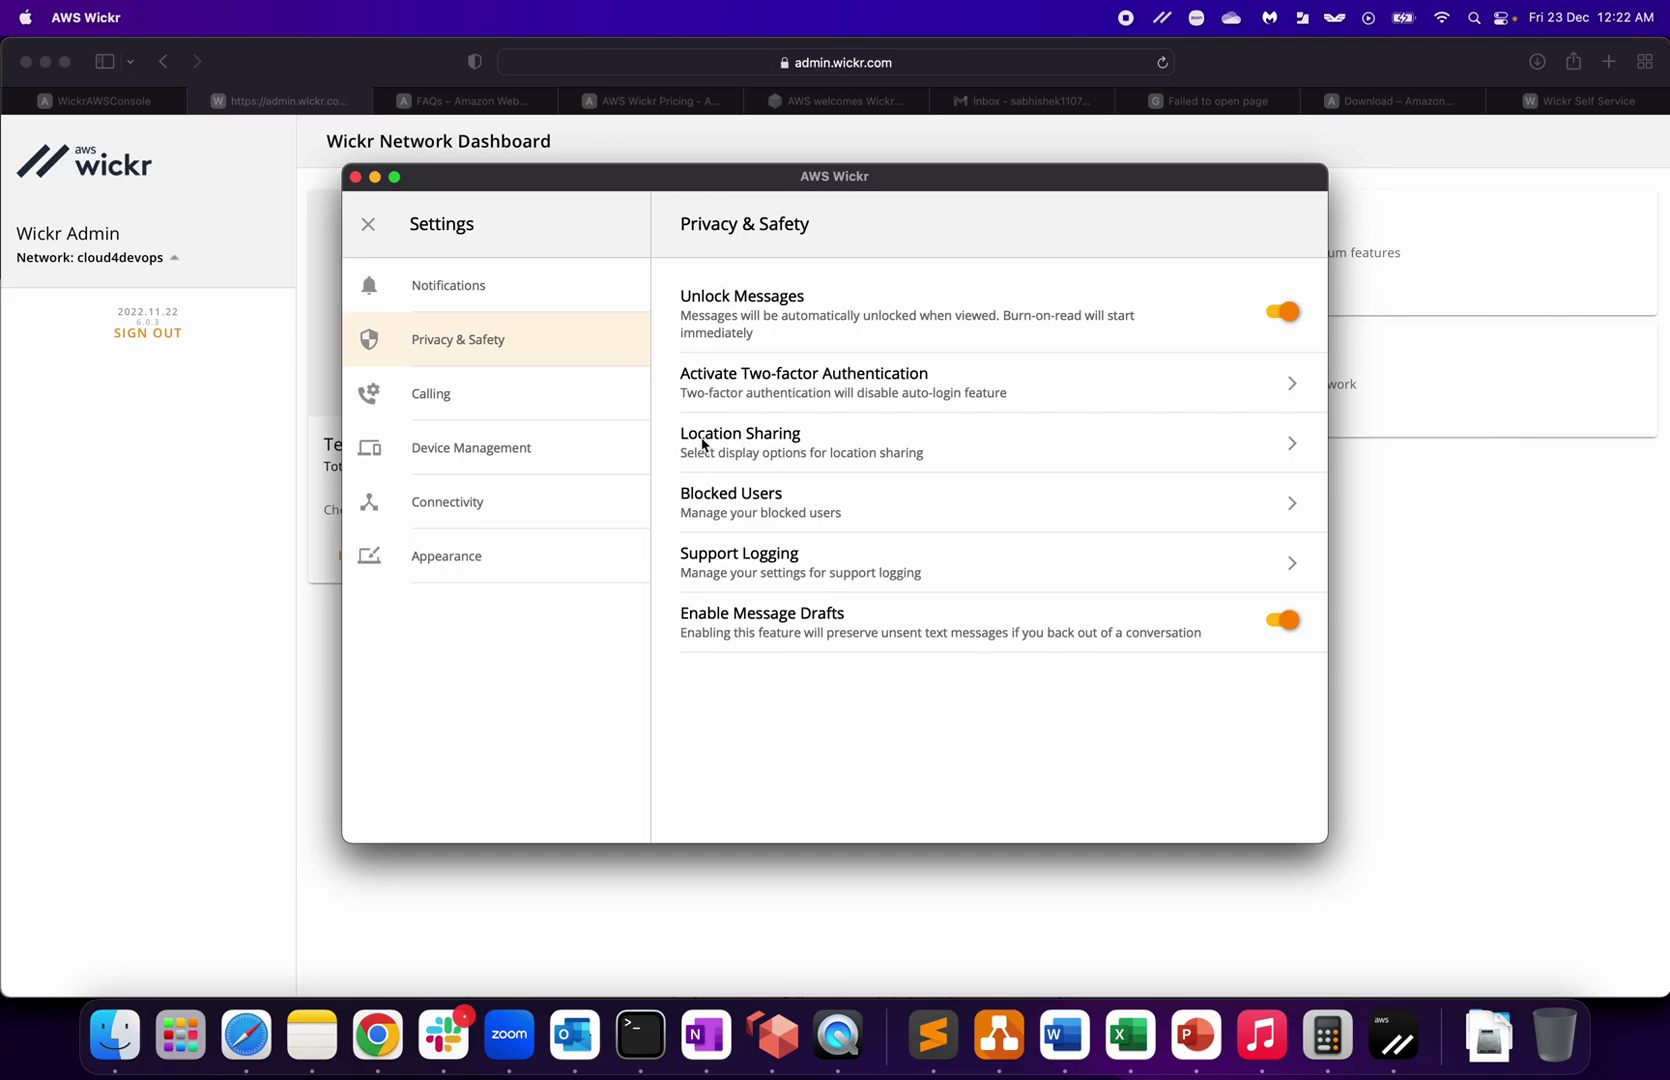
Step: Review Location Sharing (keeping Road Map), Blocked Users and Support Logging, returning to Privacy & Safety each time
click(1236, 458)
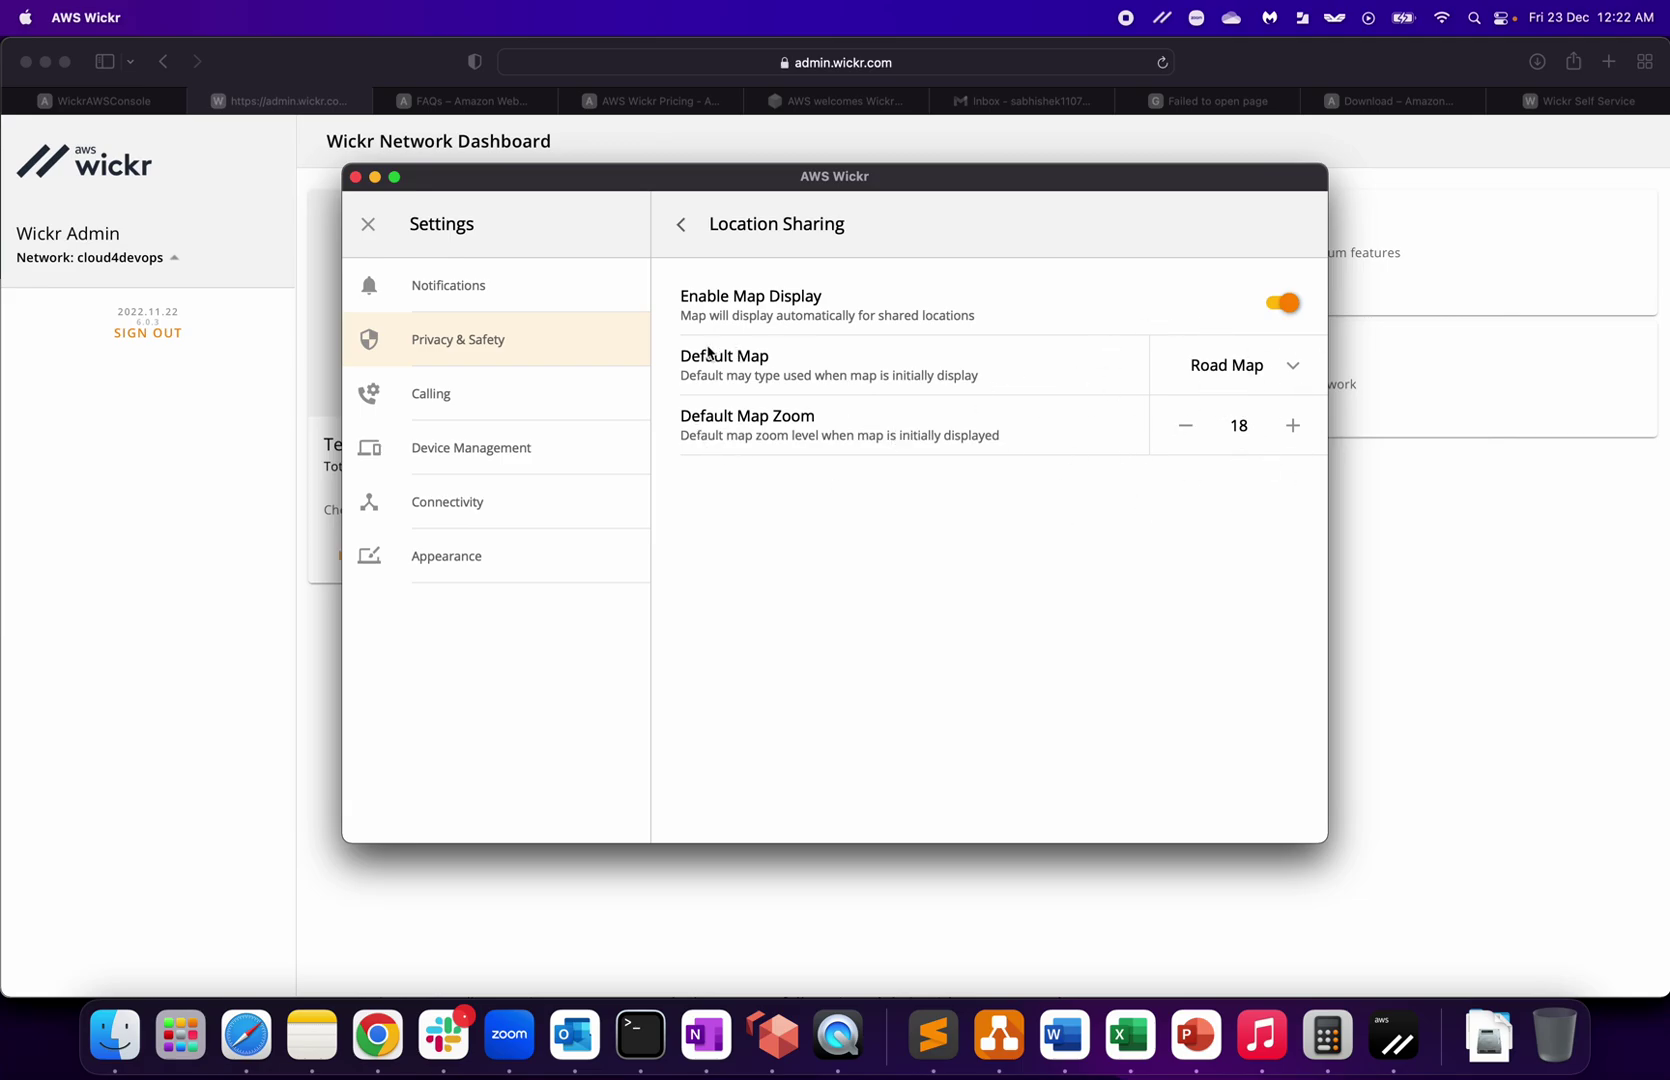
click(1291, 367)
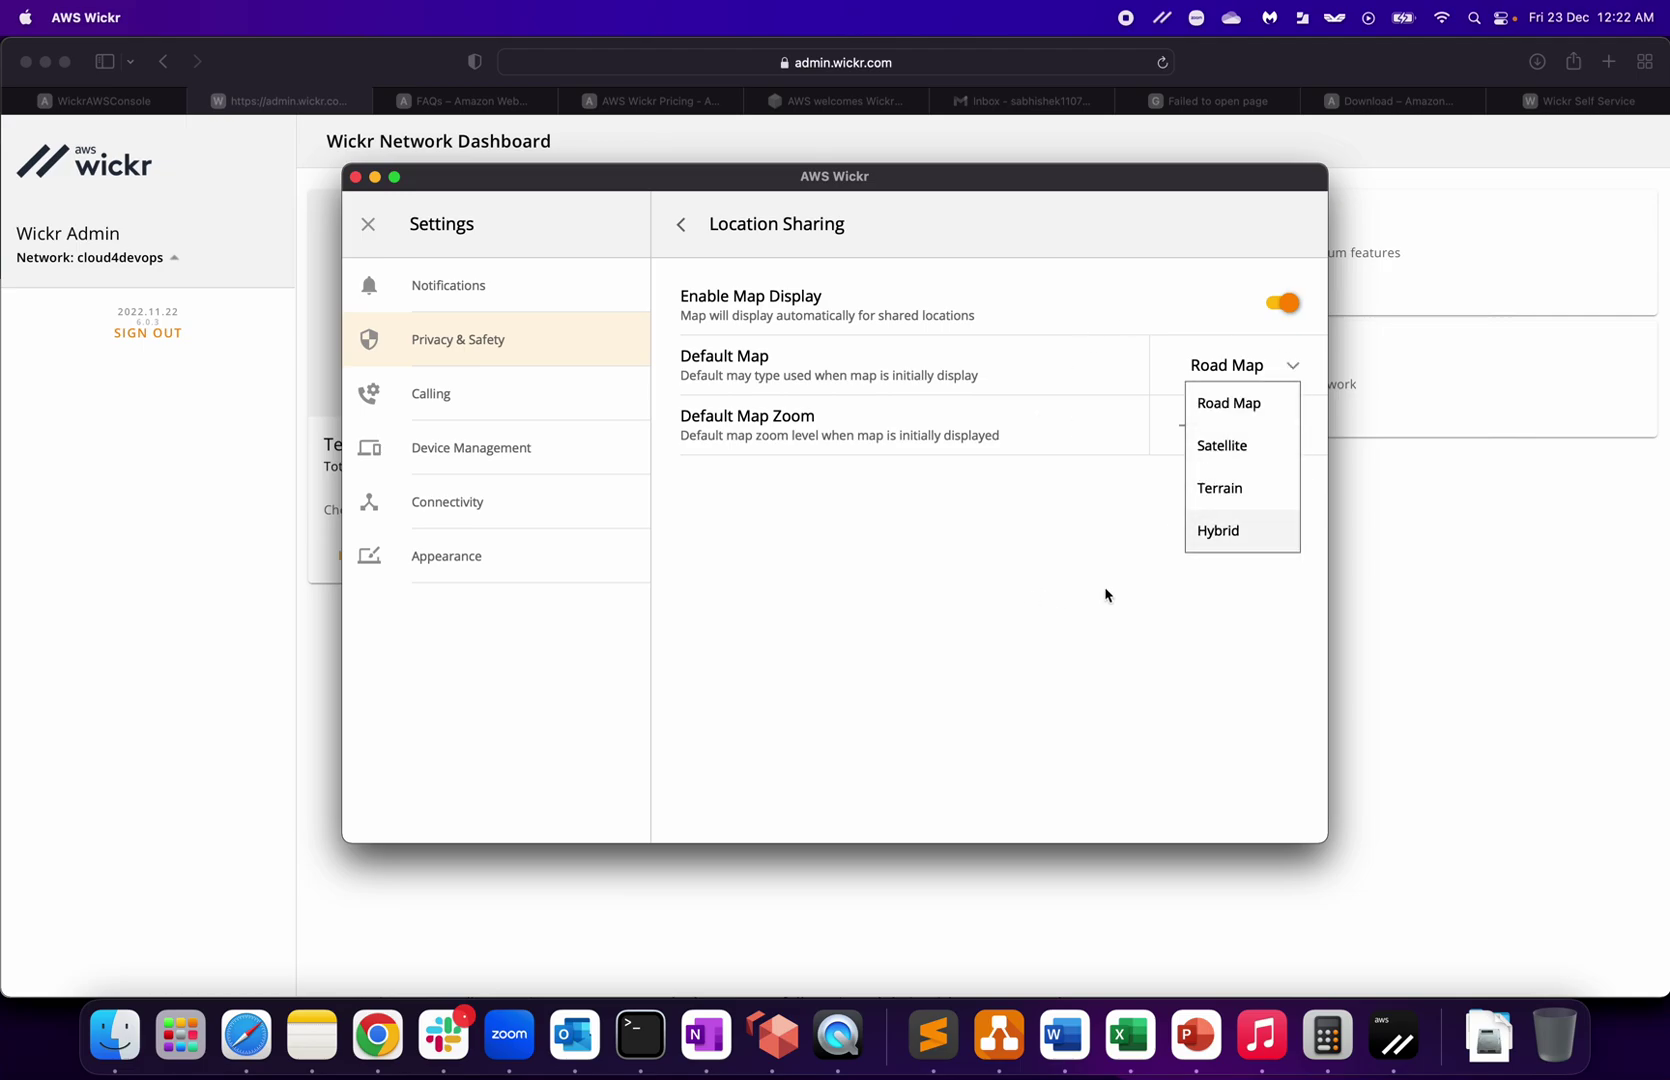
click(755, 234)
click(684, 226)
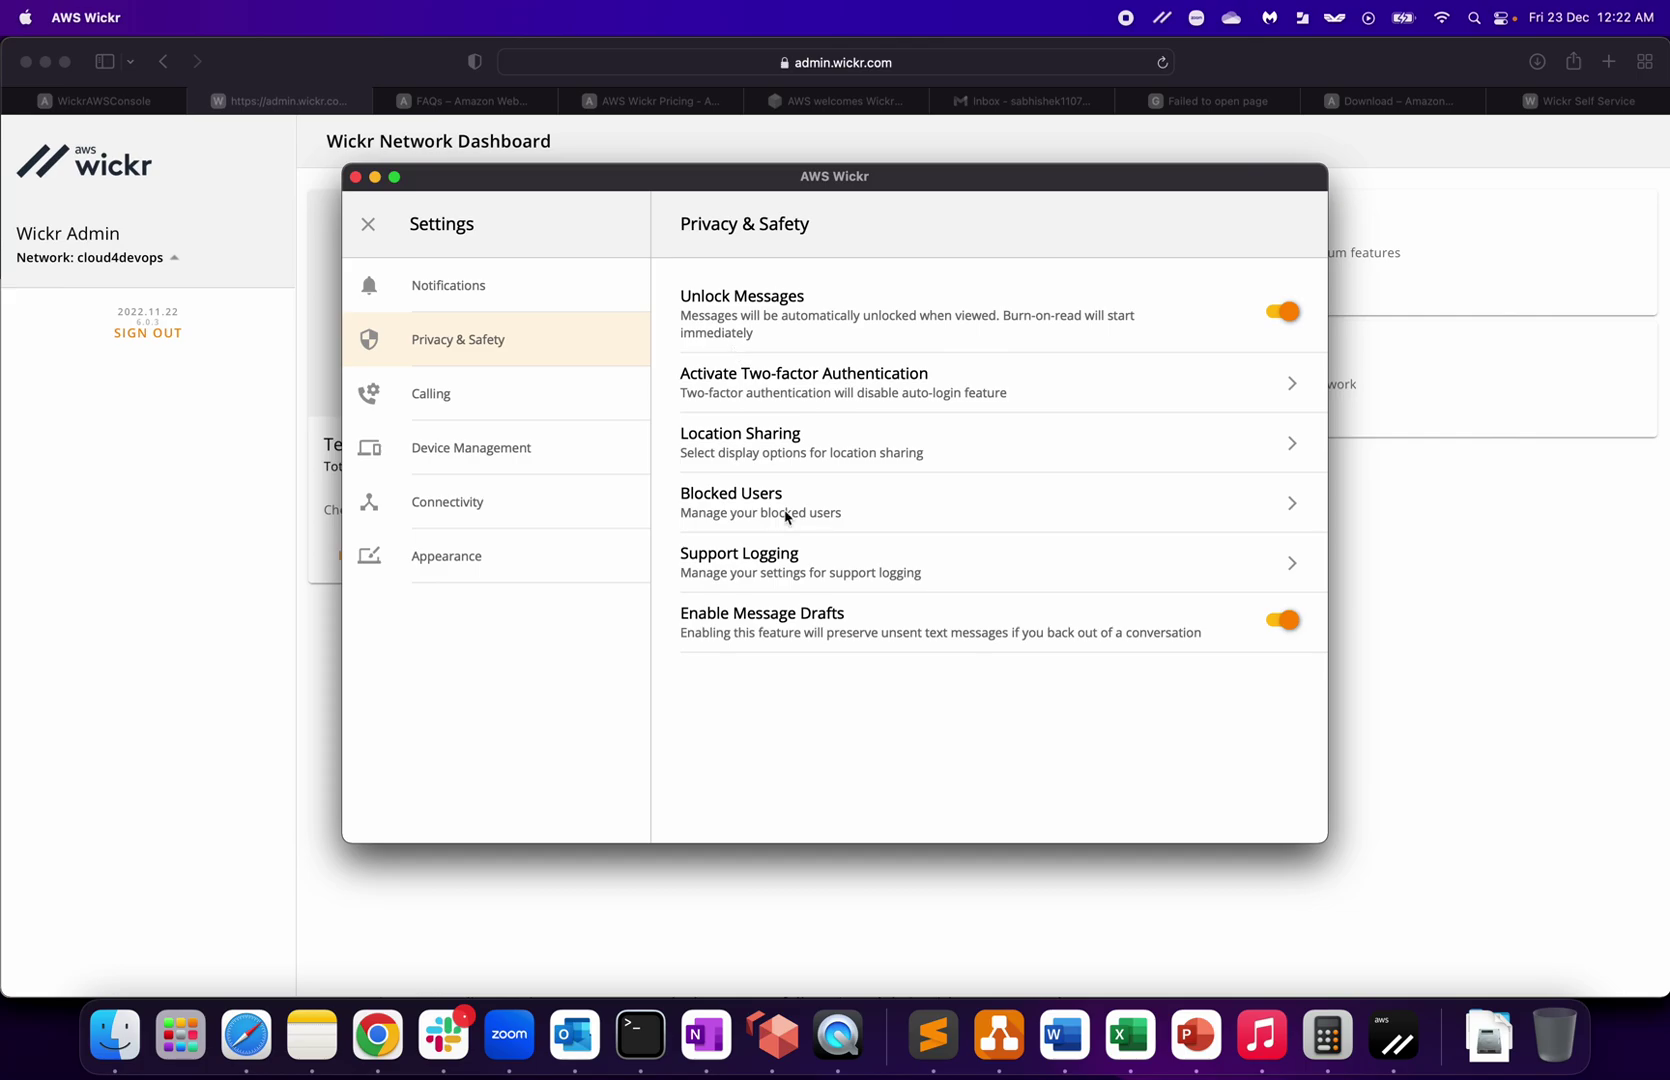
click(1292, 504)
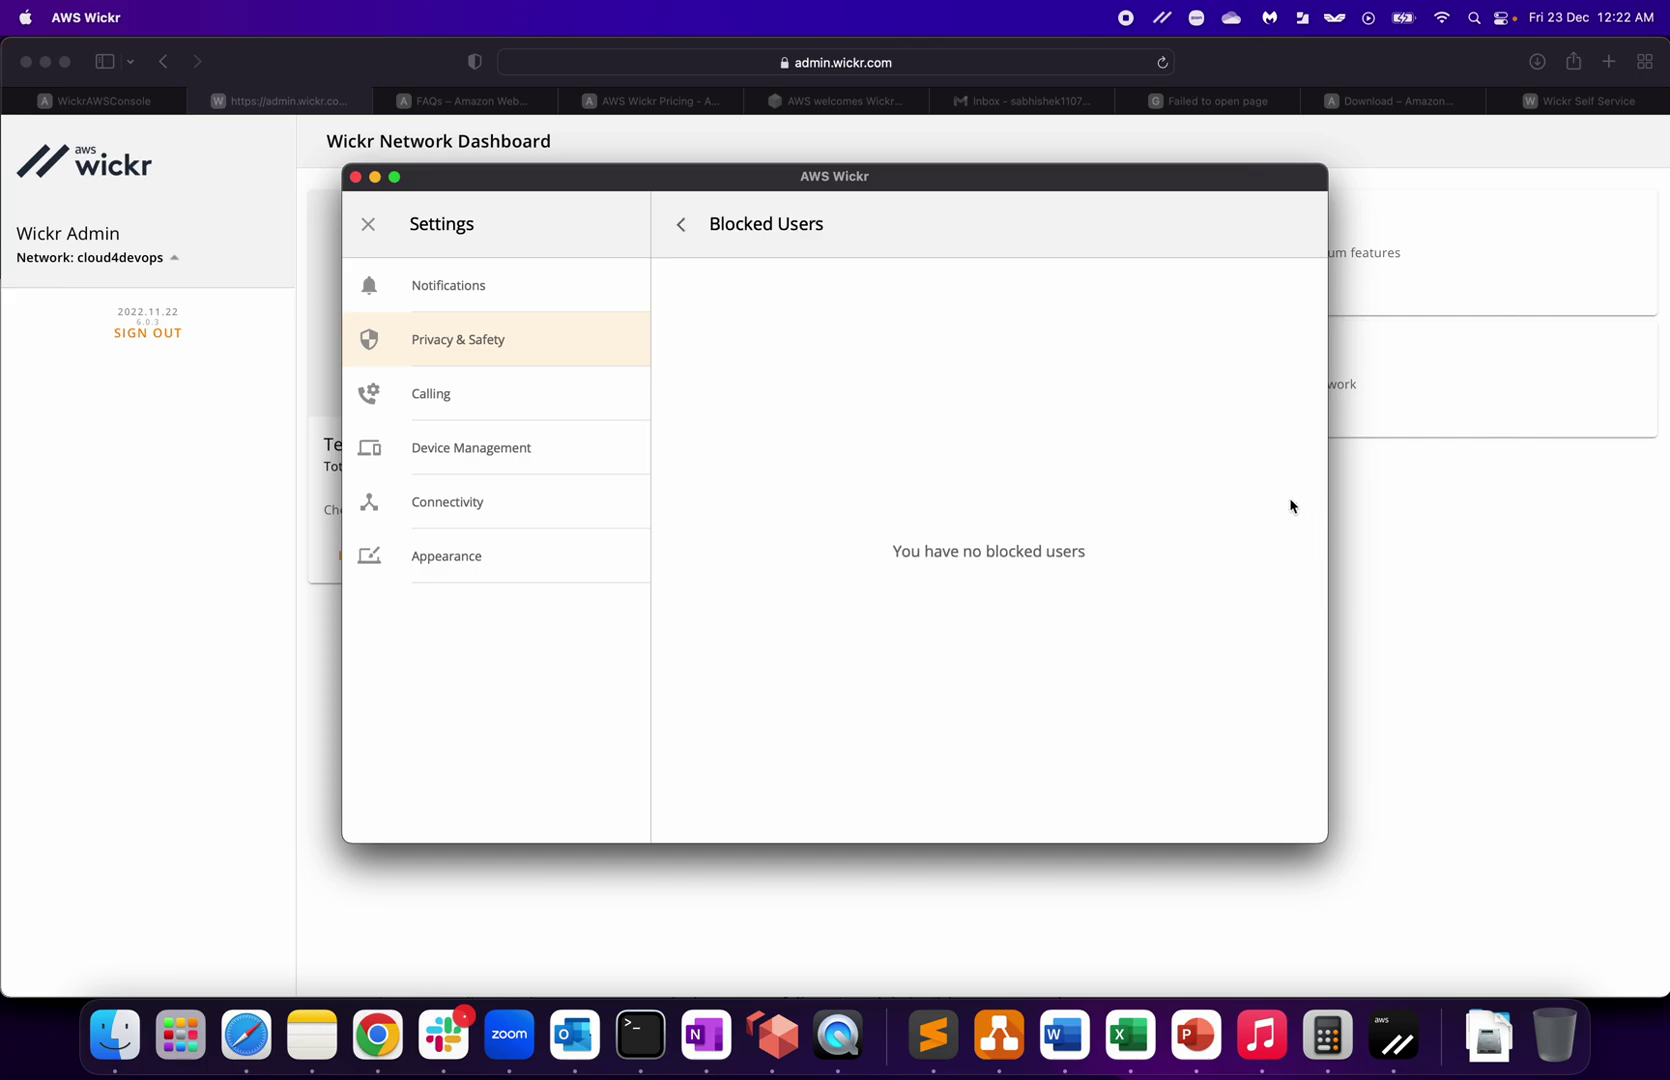
click(682, 228)
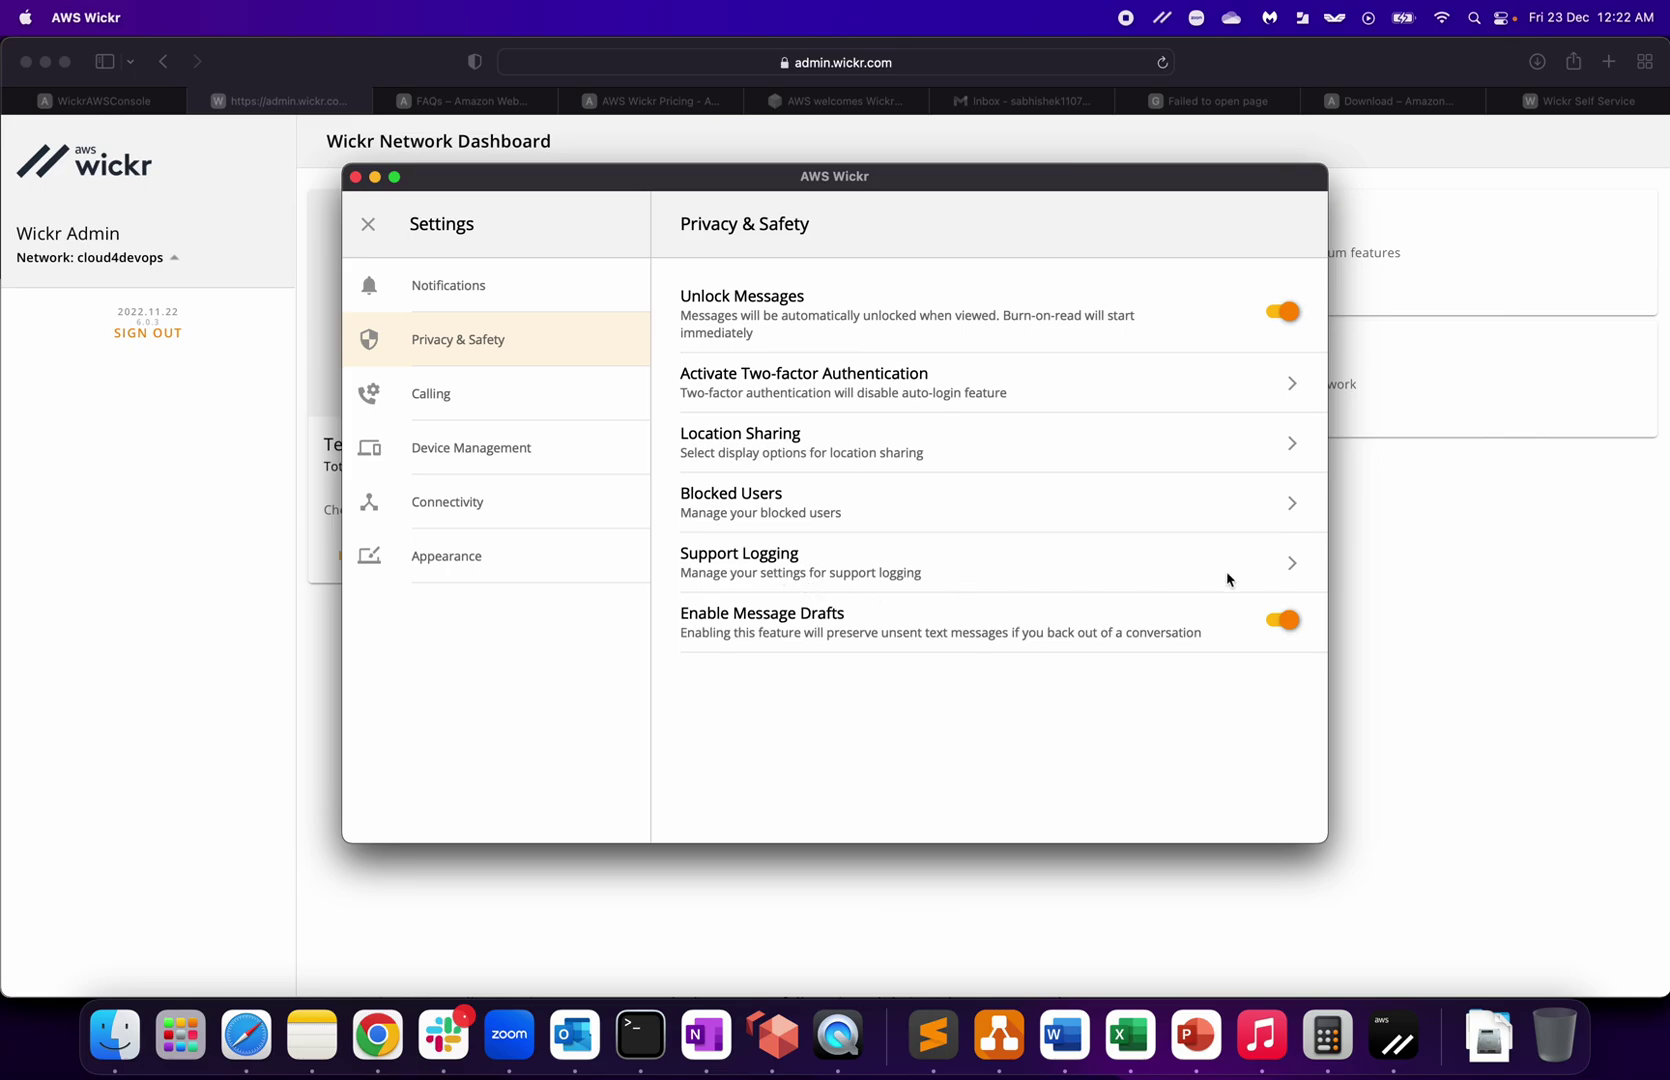
click(1289, 568)
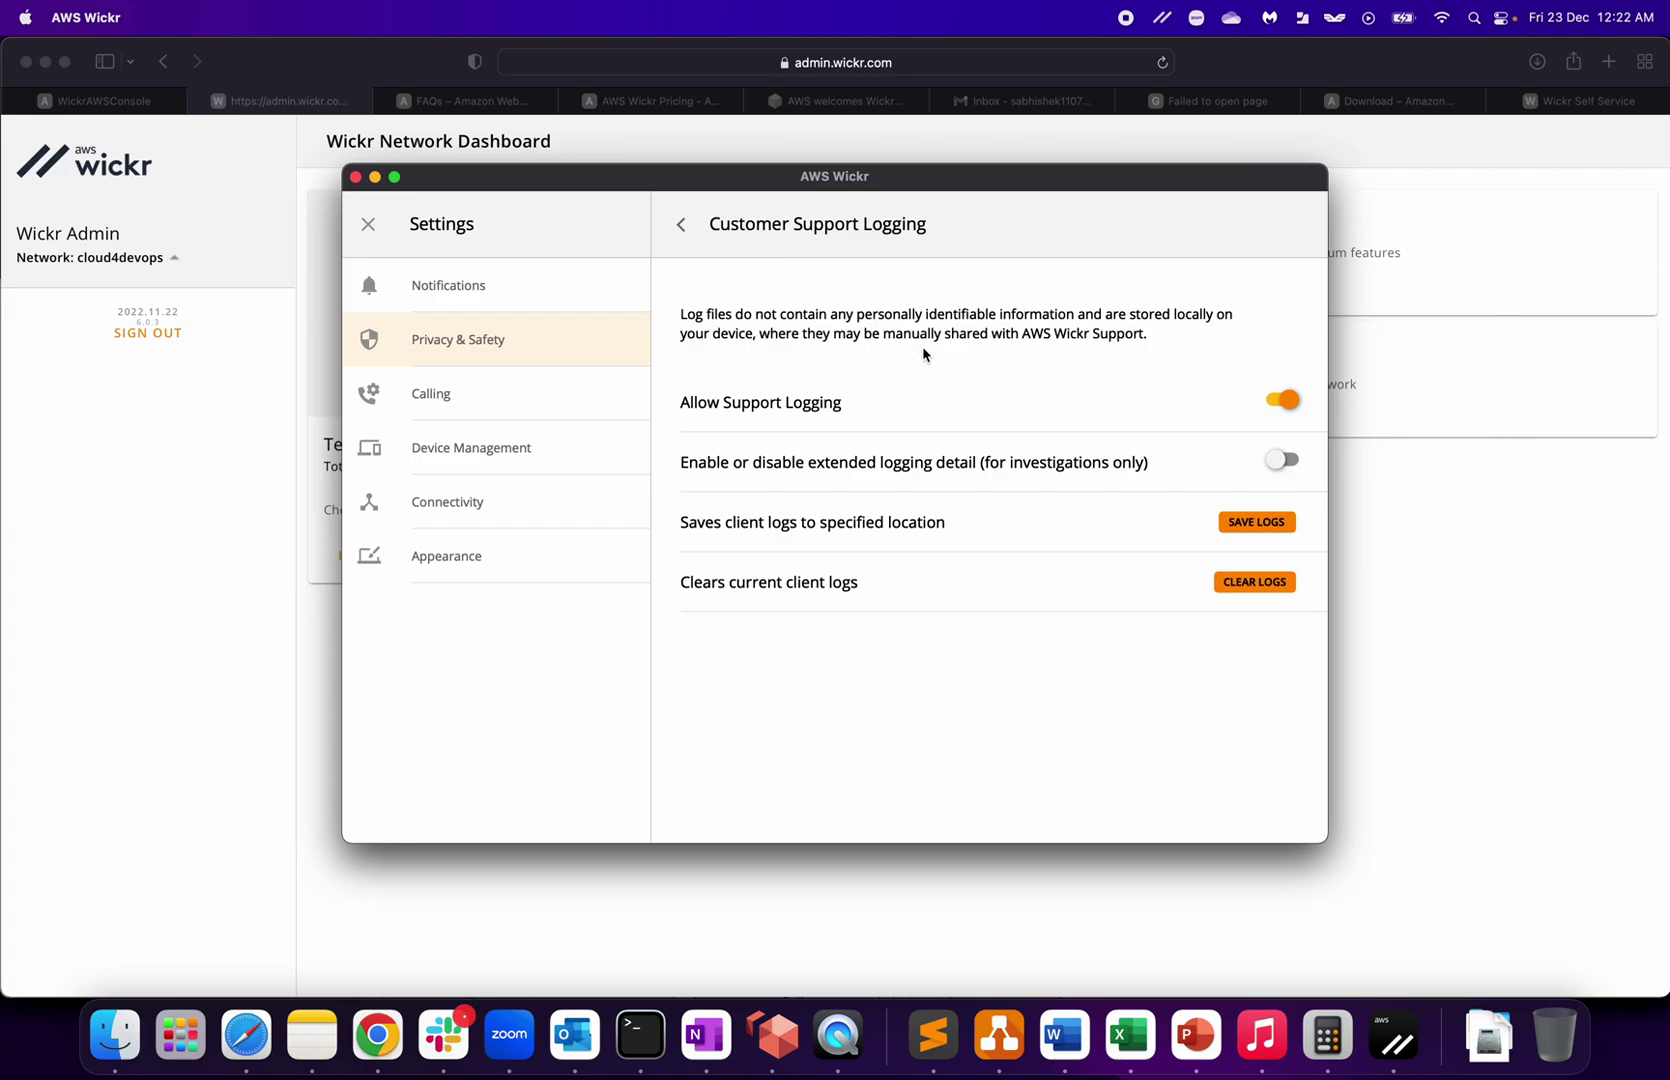
click(679, 226)
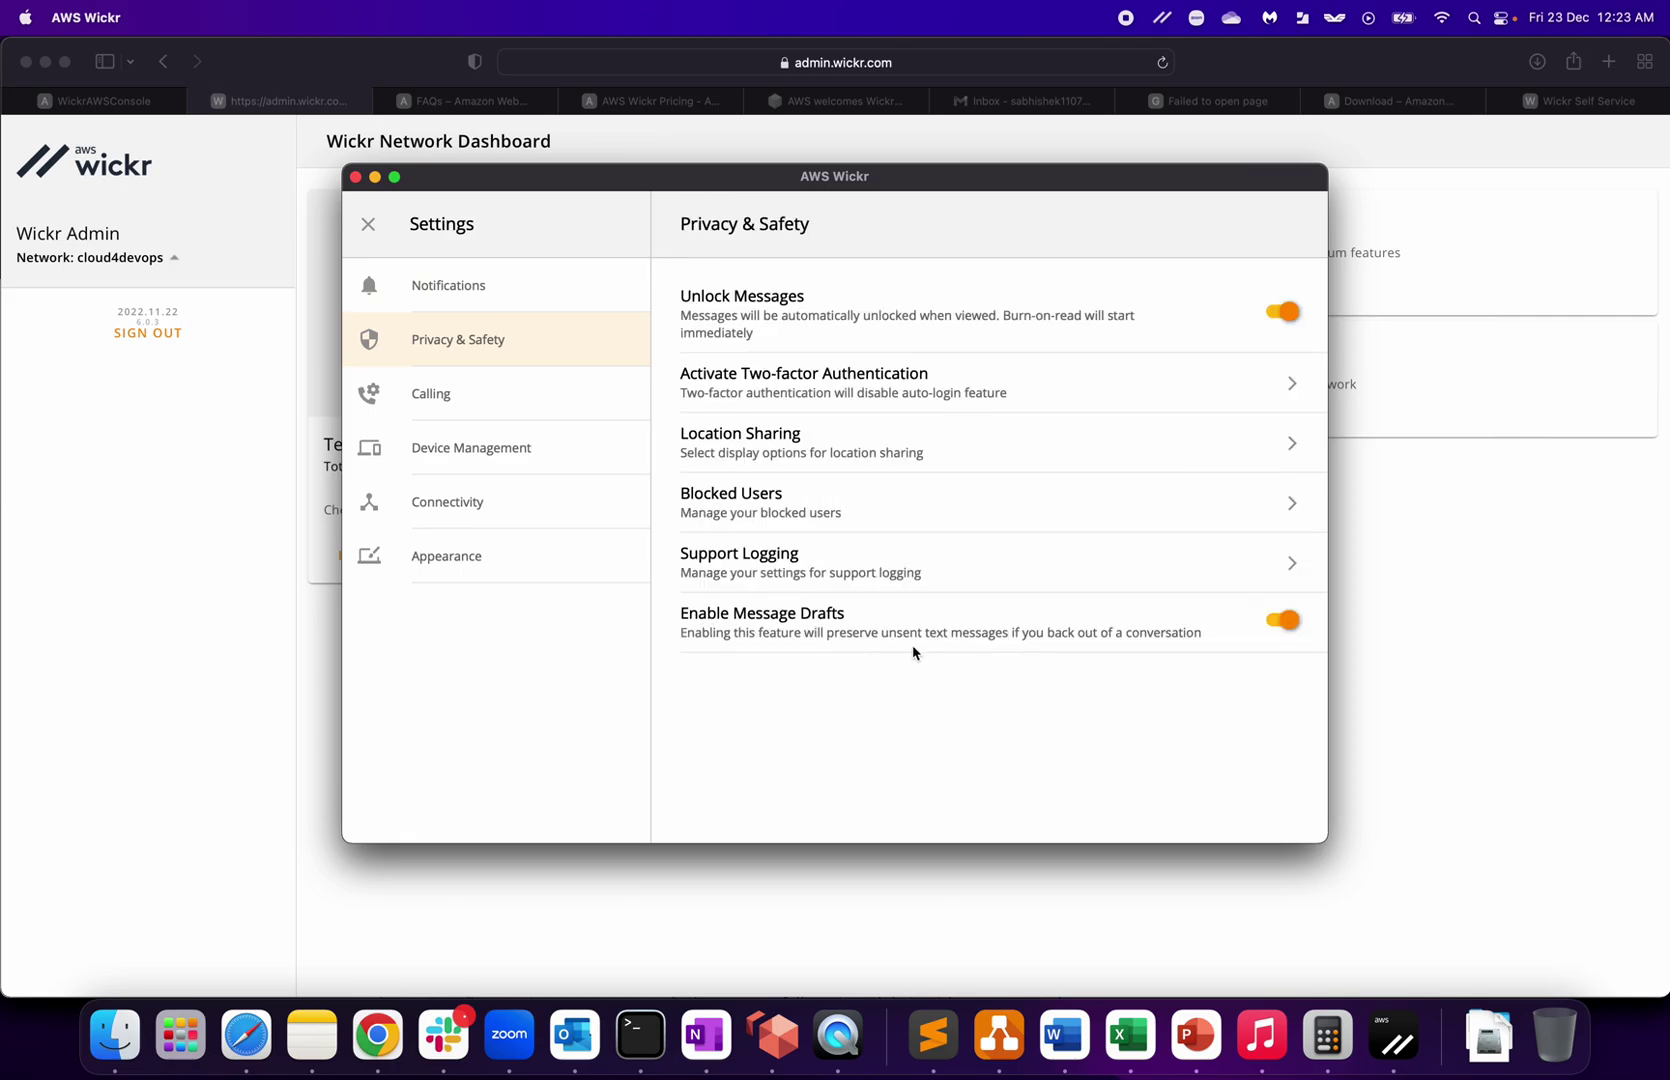
Step: Review Calling and Device Management settings, then try enabling Wickr Open Access and dismiss its failure
click(432, 394)
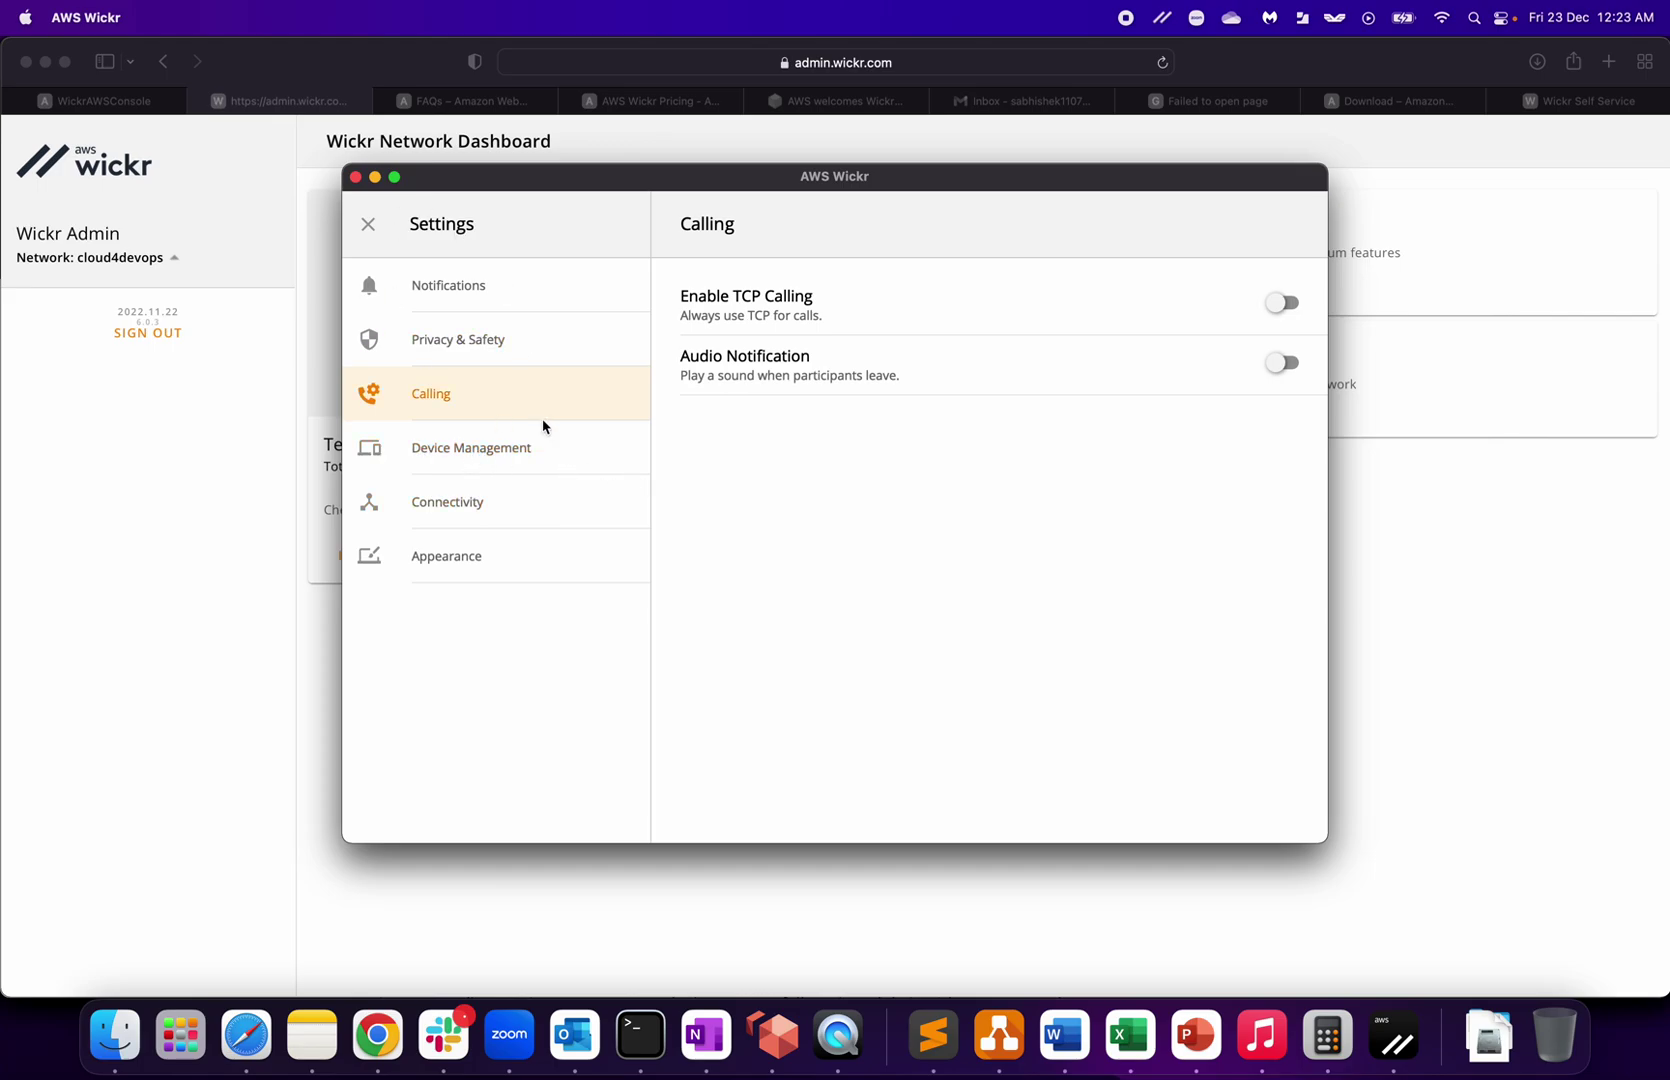
click(478, 448)
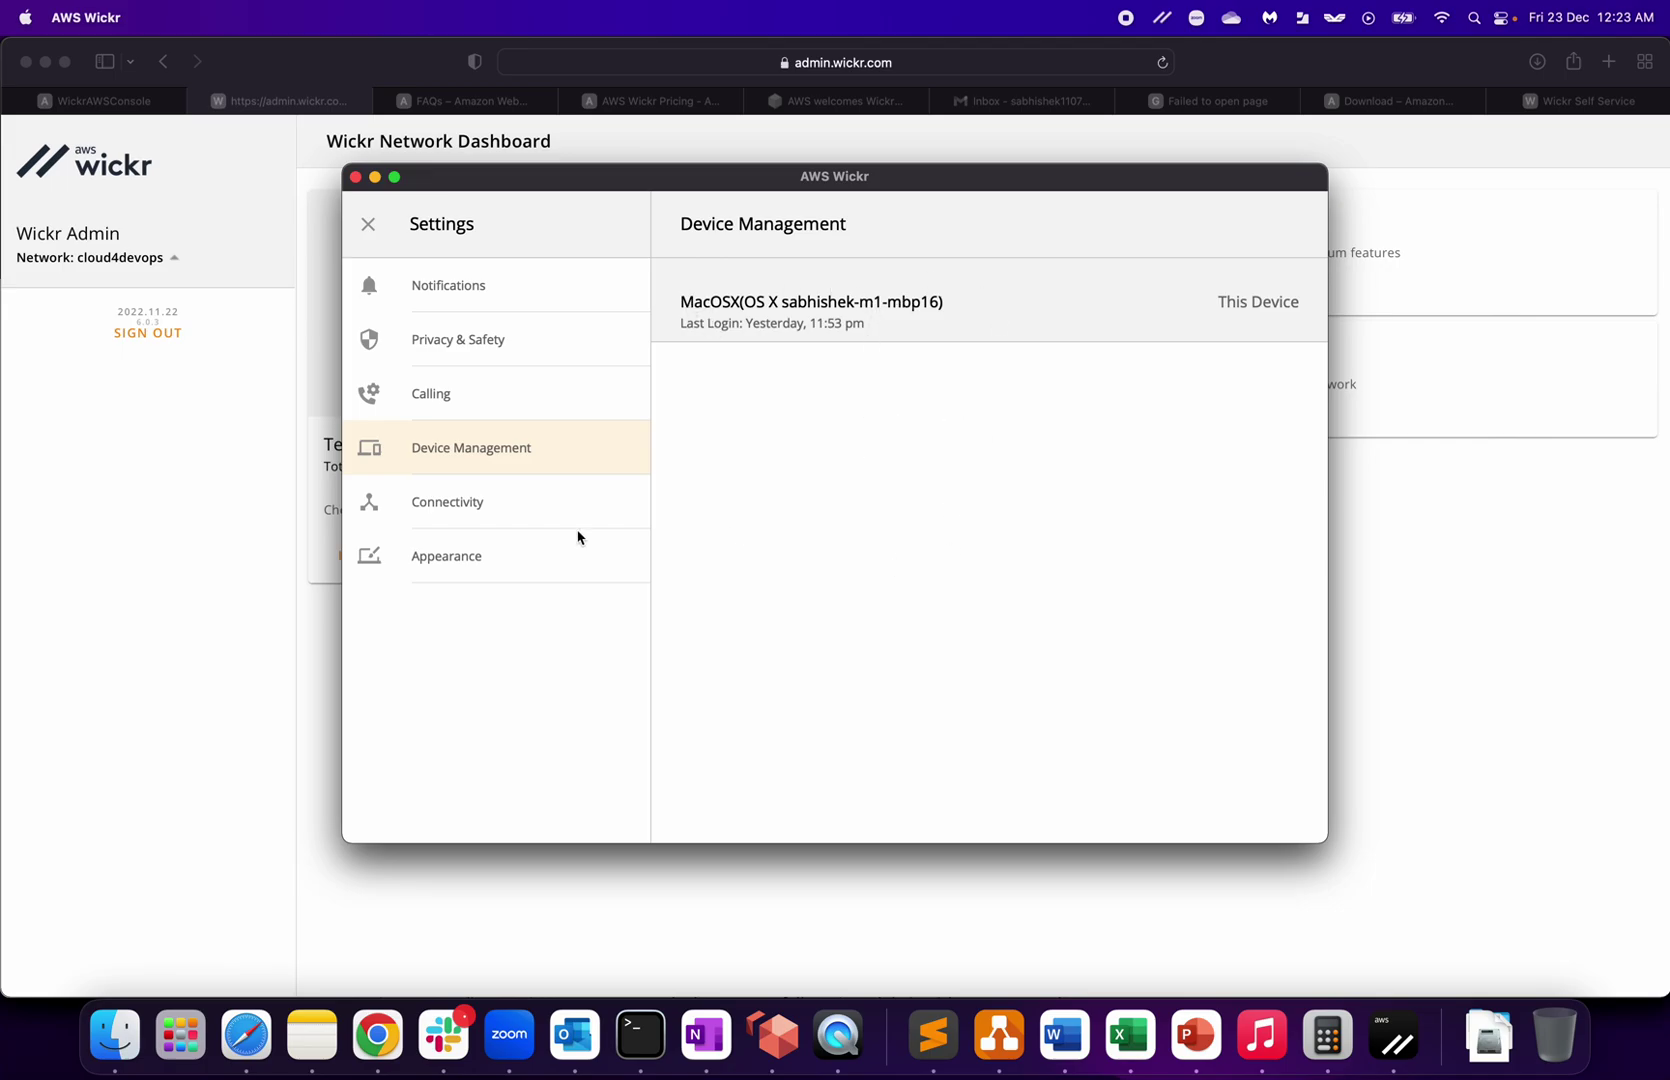
click(458, 508)
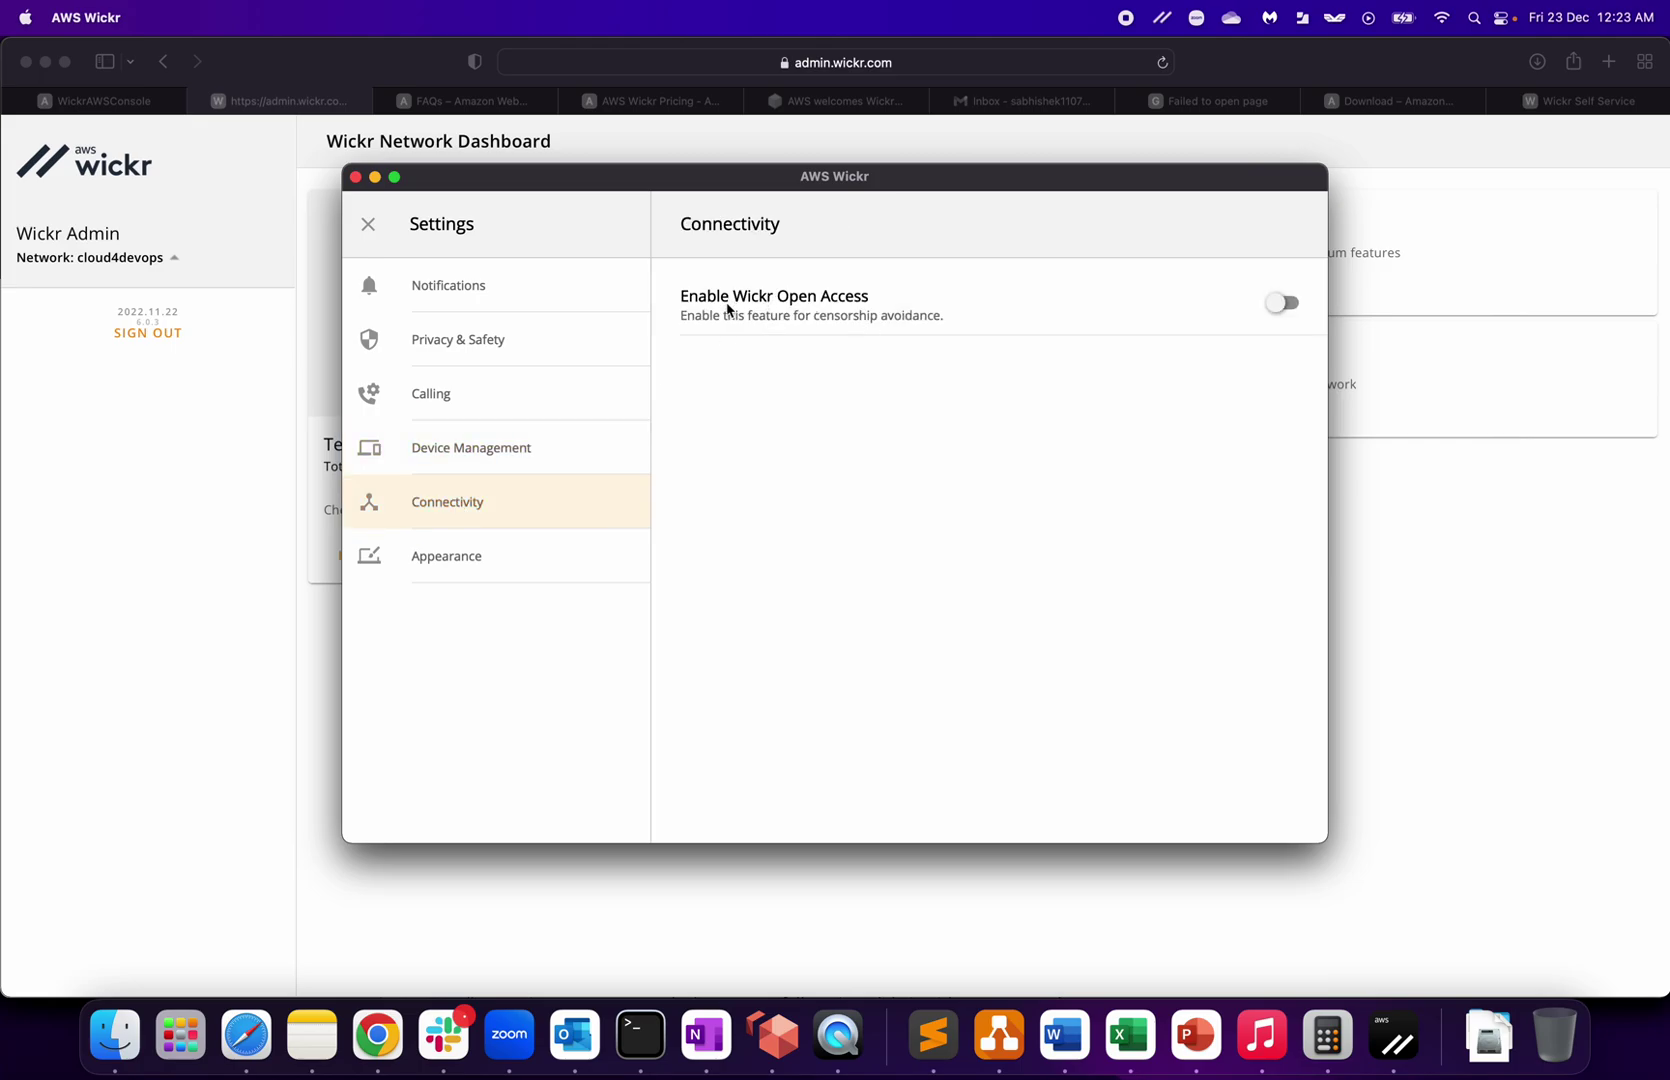
click(1291, 306)
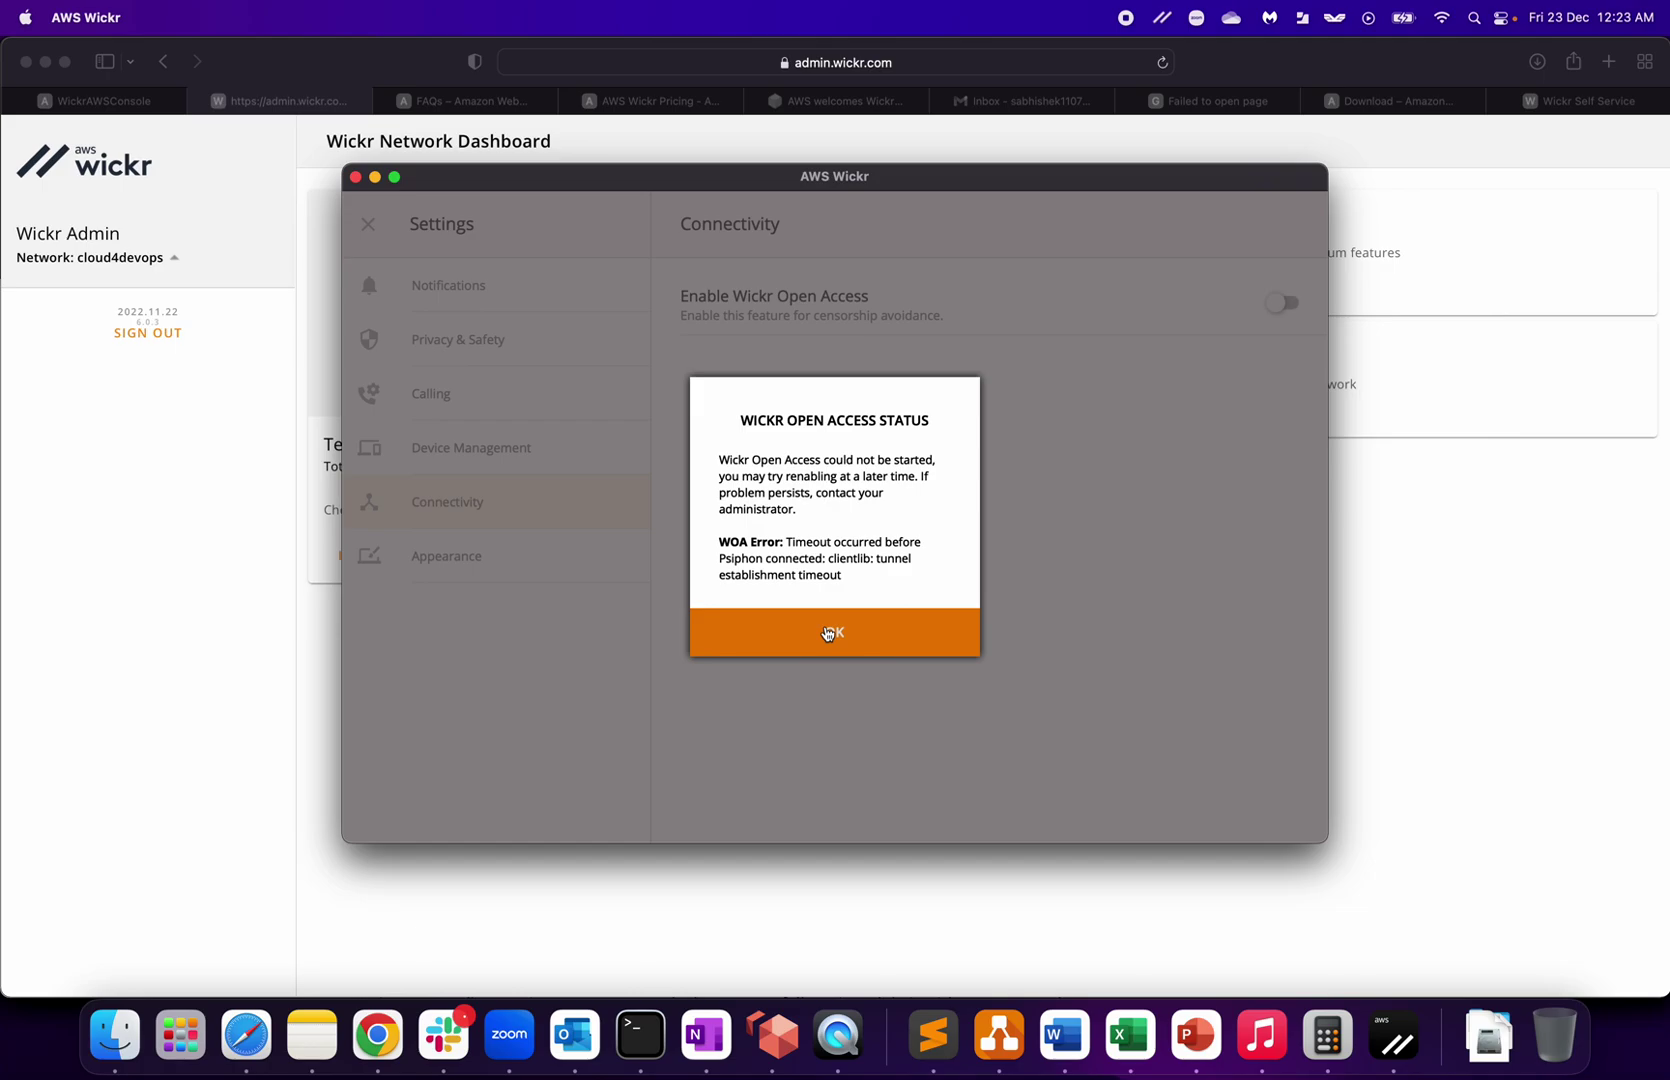
click(828, 634)
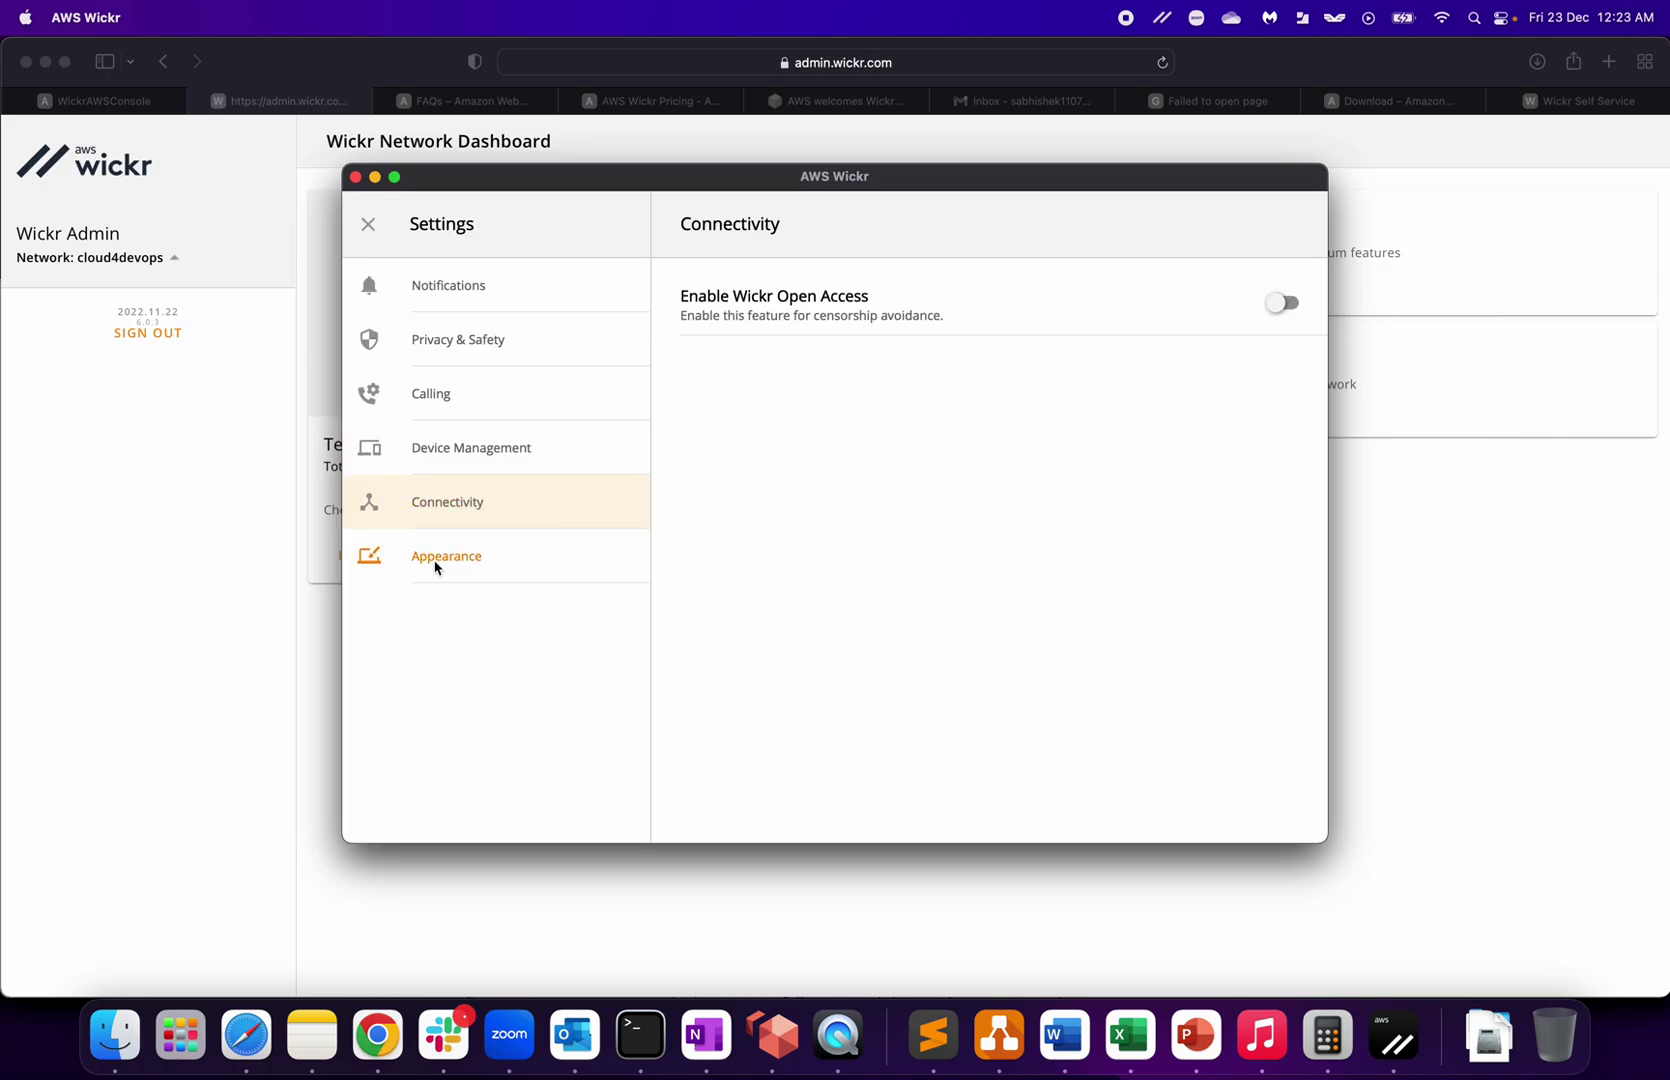
Step: View Appearance and Notifications settings, close Settings and bring up the account menu
click(466, 558)
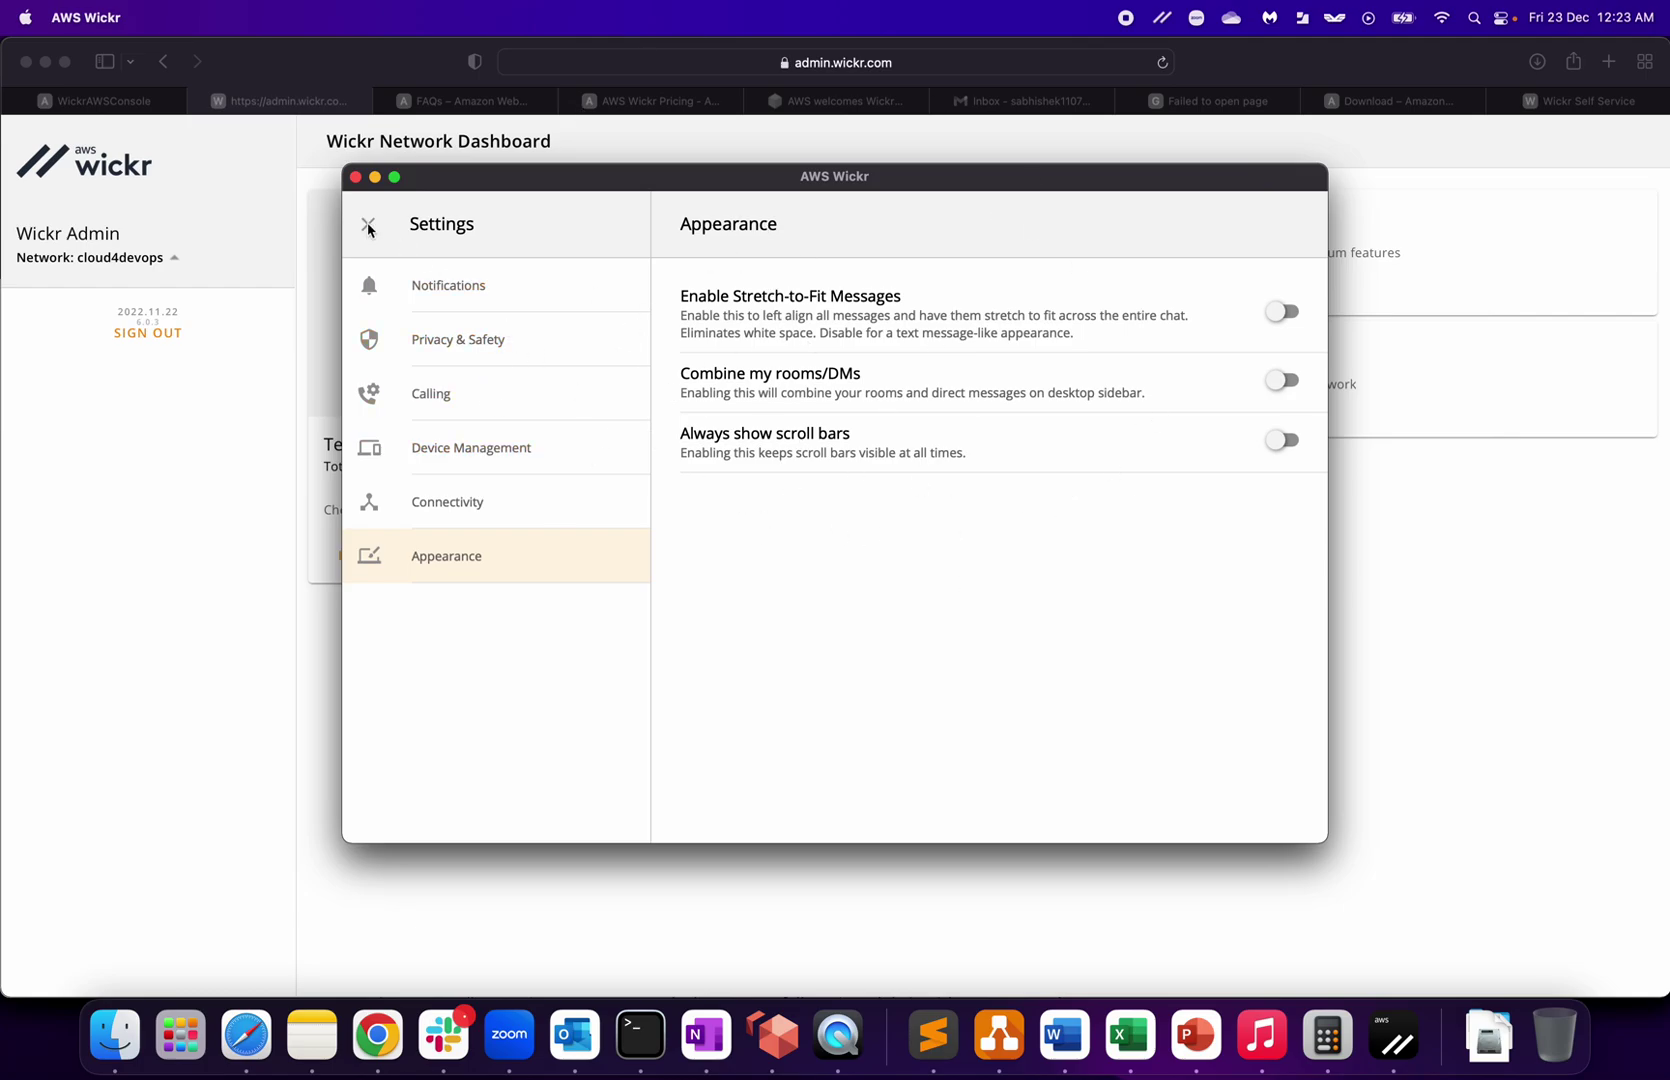
click(462, 285)
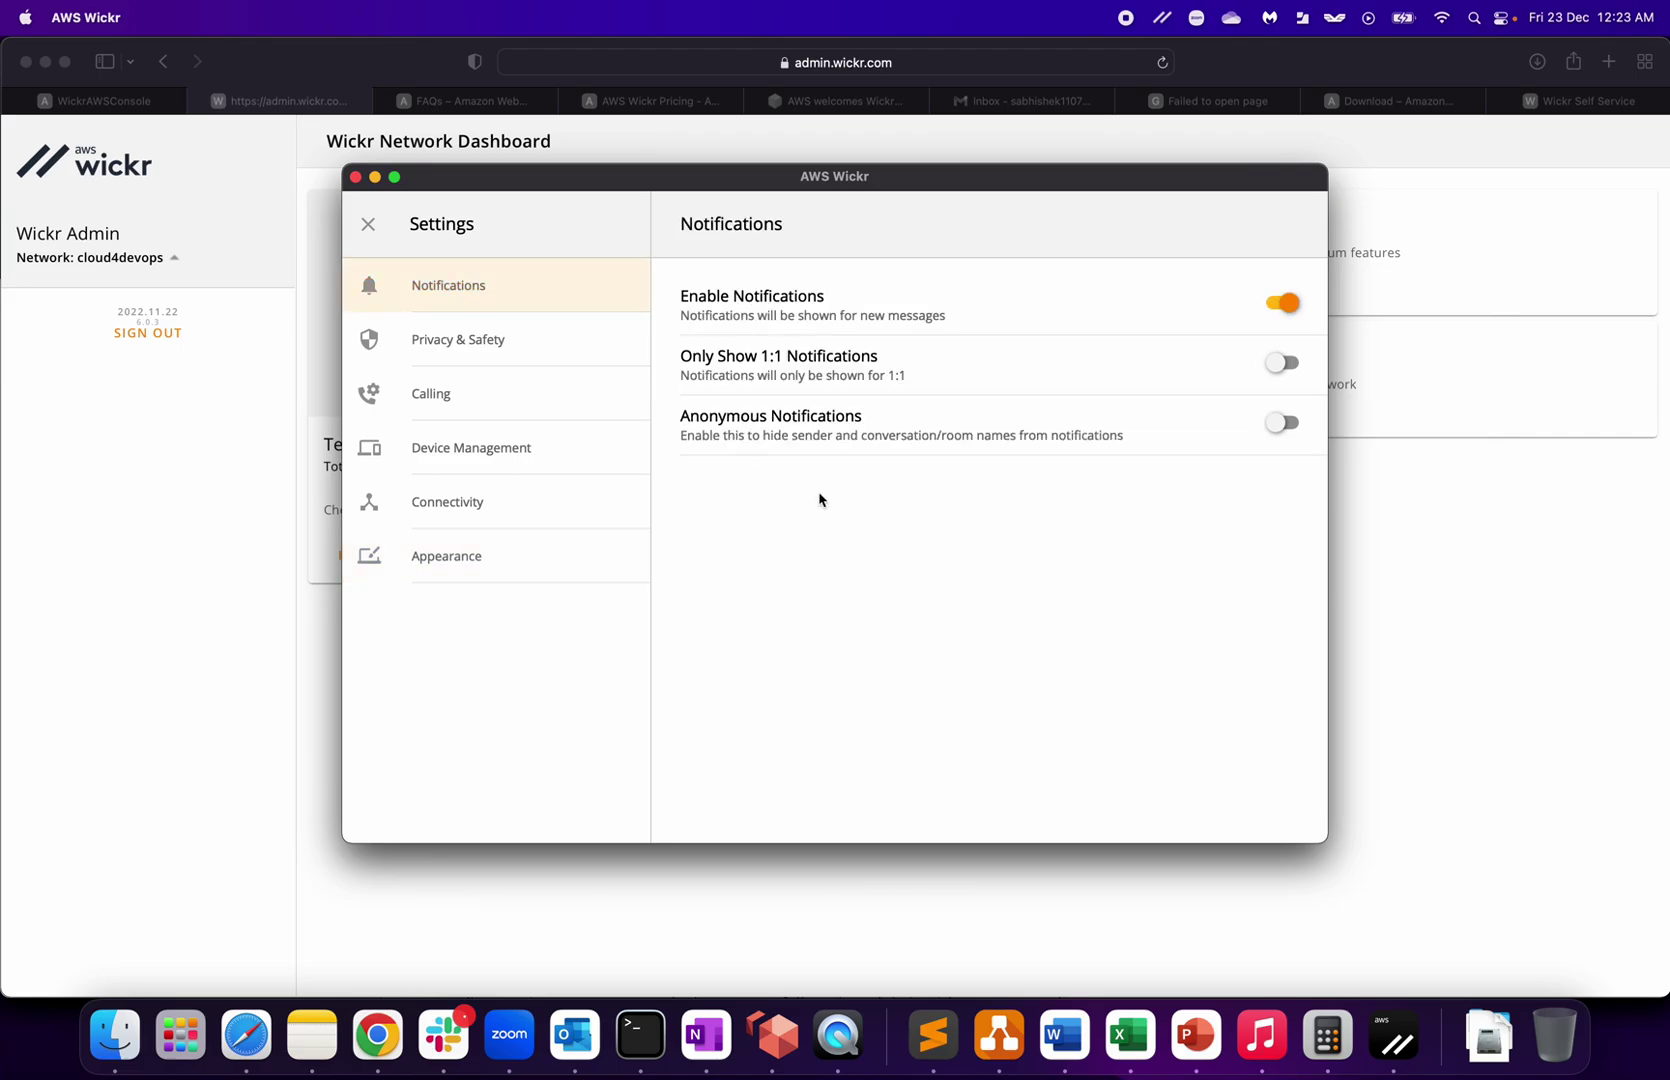
click(369, 224)
click(366, 221)
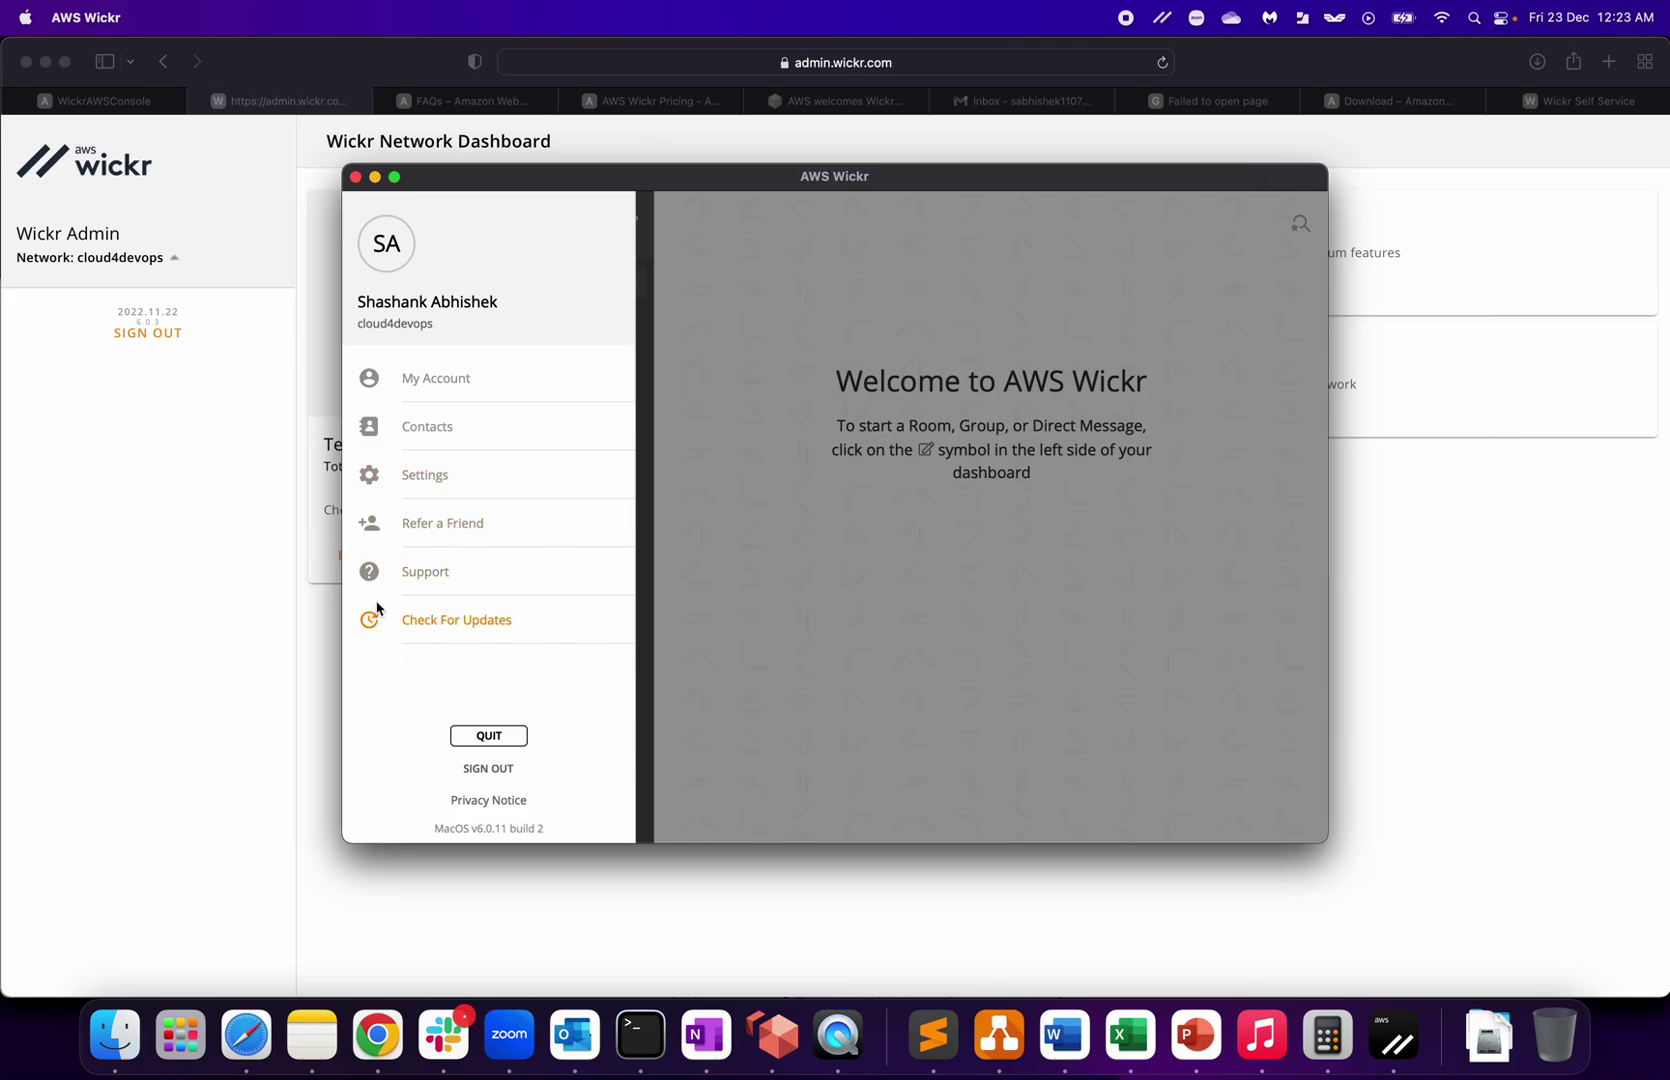
Step: Check for app updates from the Support page and cancel the failed update
click(422, 578)
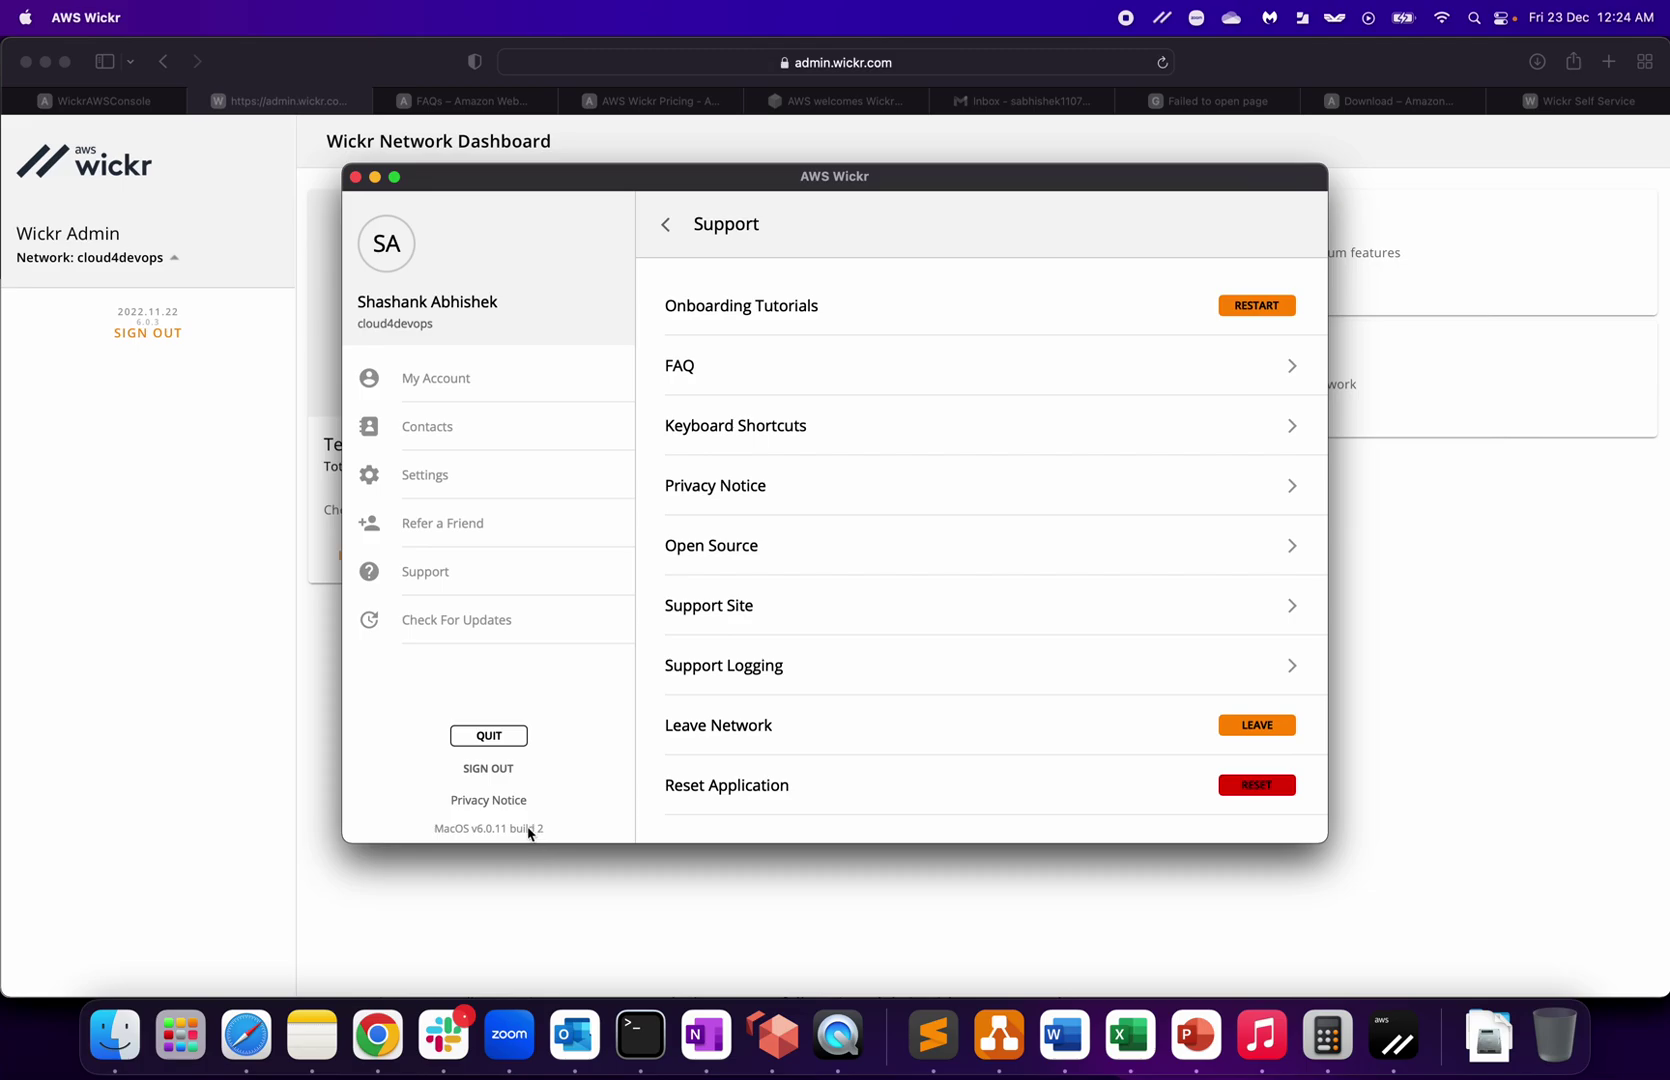
click(453, 617)
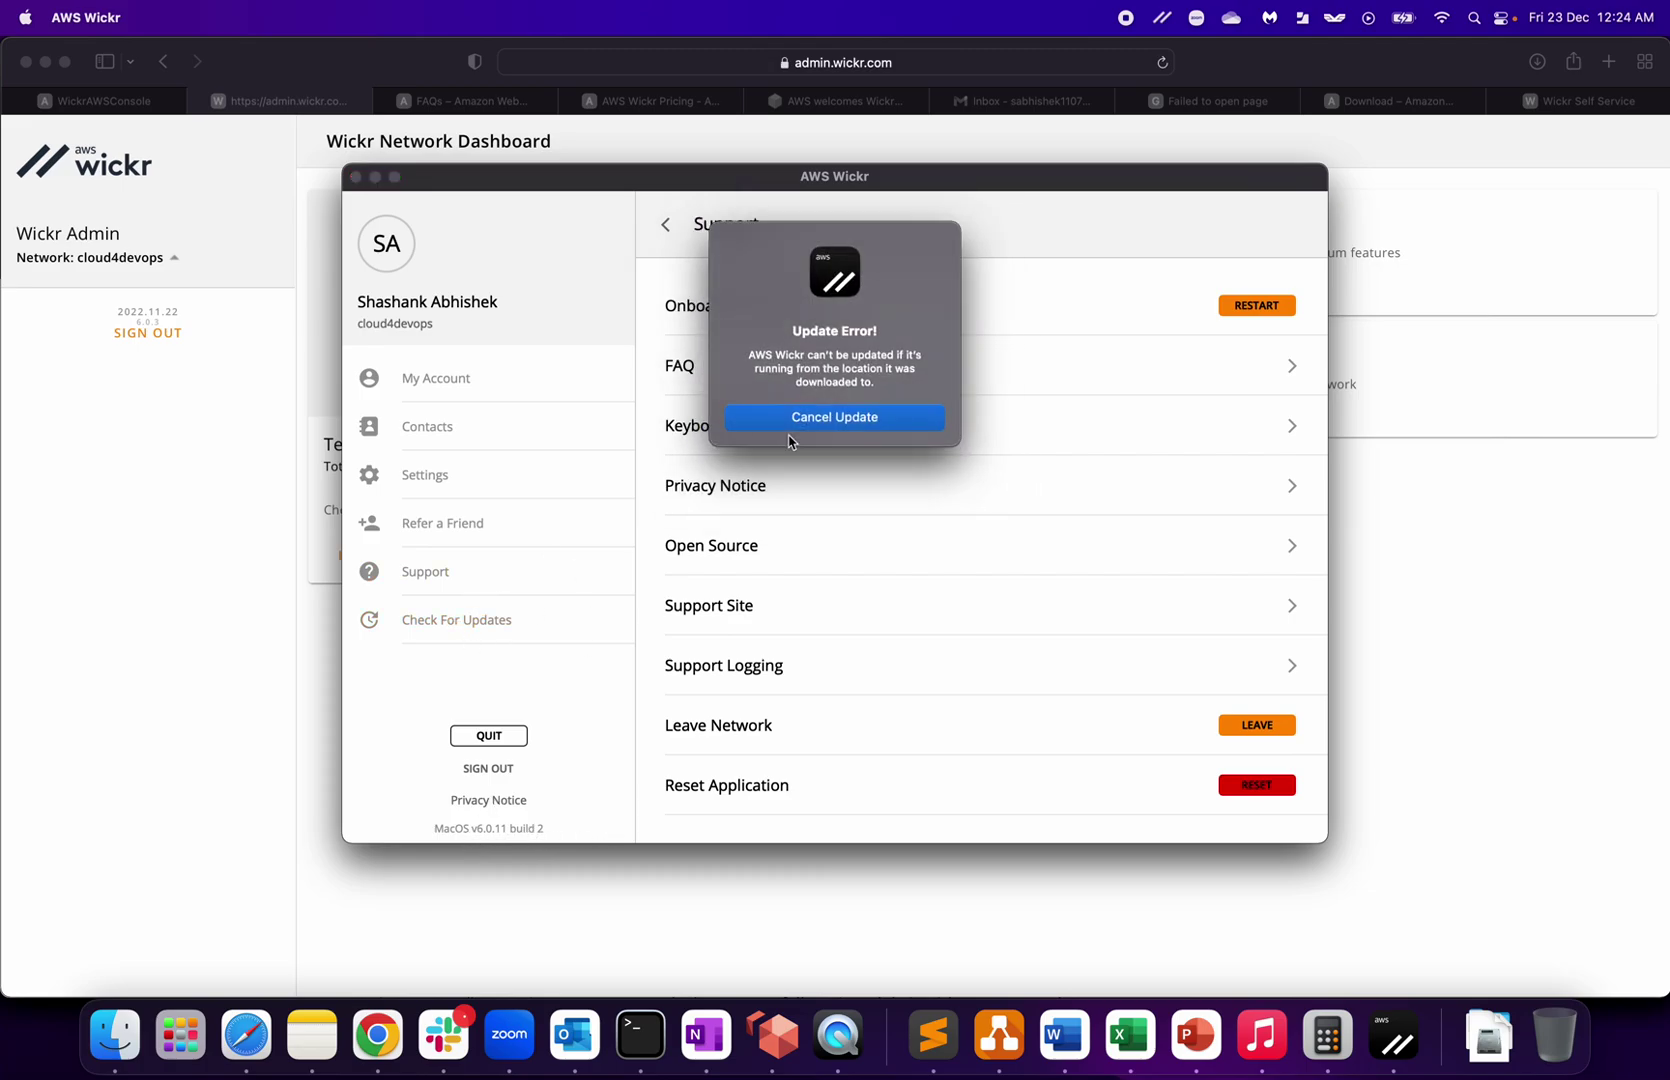
click(790, 420)
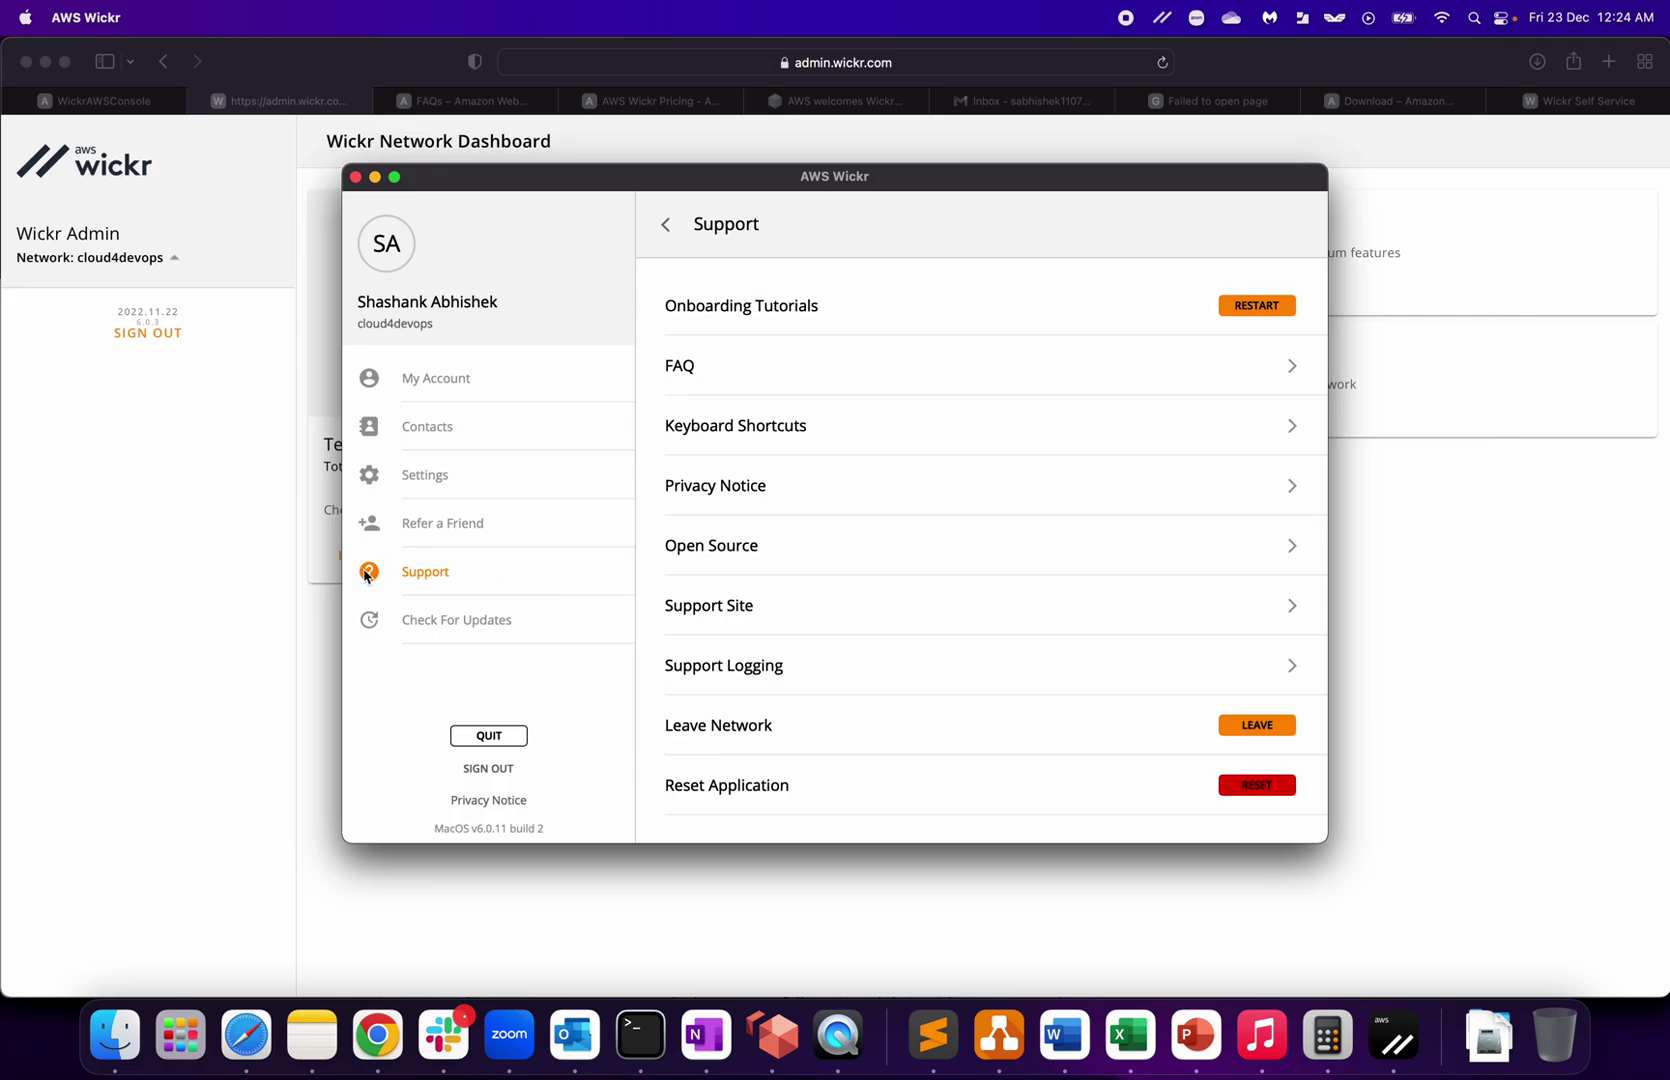
Step: In the admin dashboard's Network Control Settings, try Allow Wickr Me Invites and cancel the premium-feature prompt
click(188, 783)
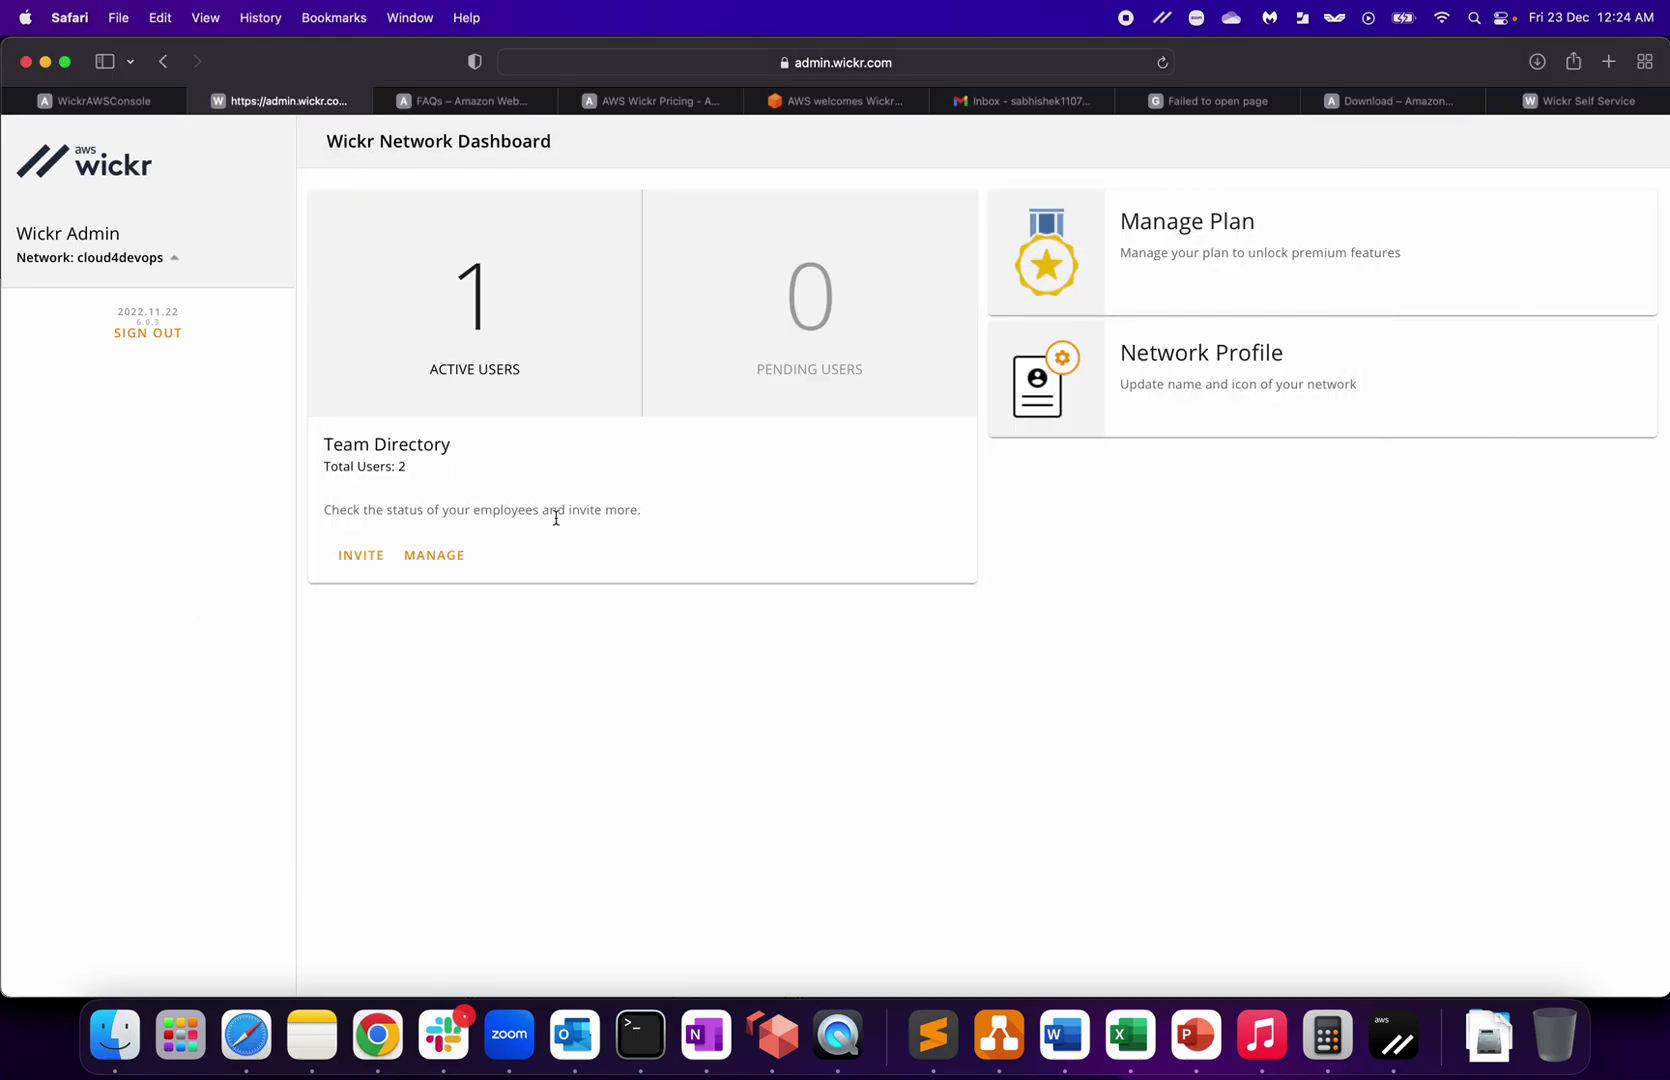
click(172, 259)
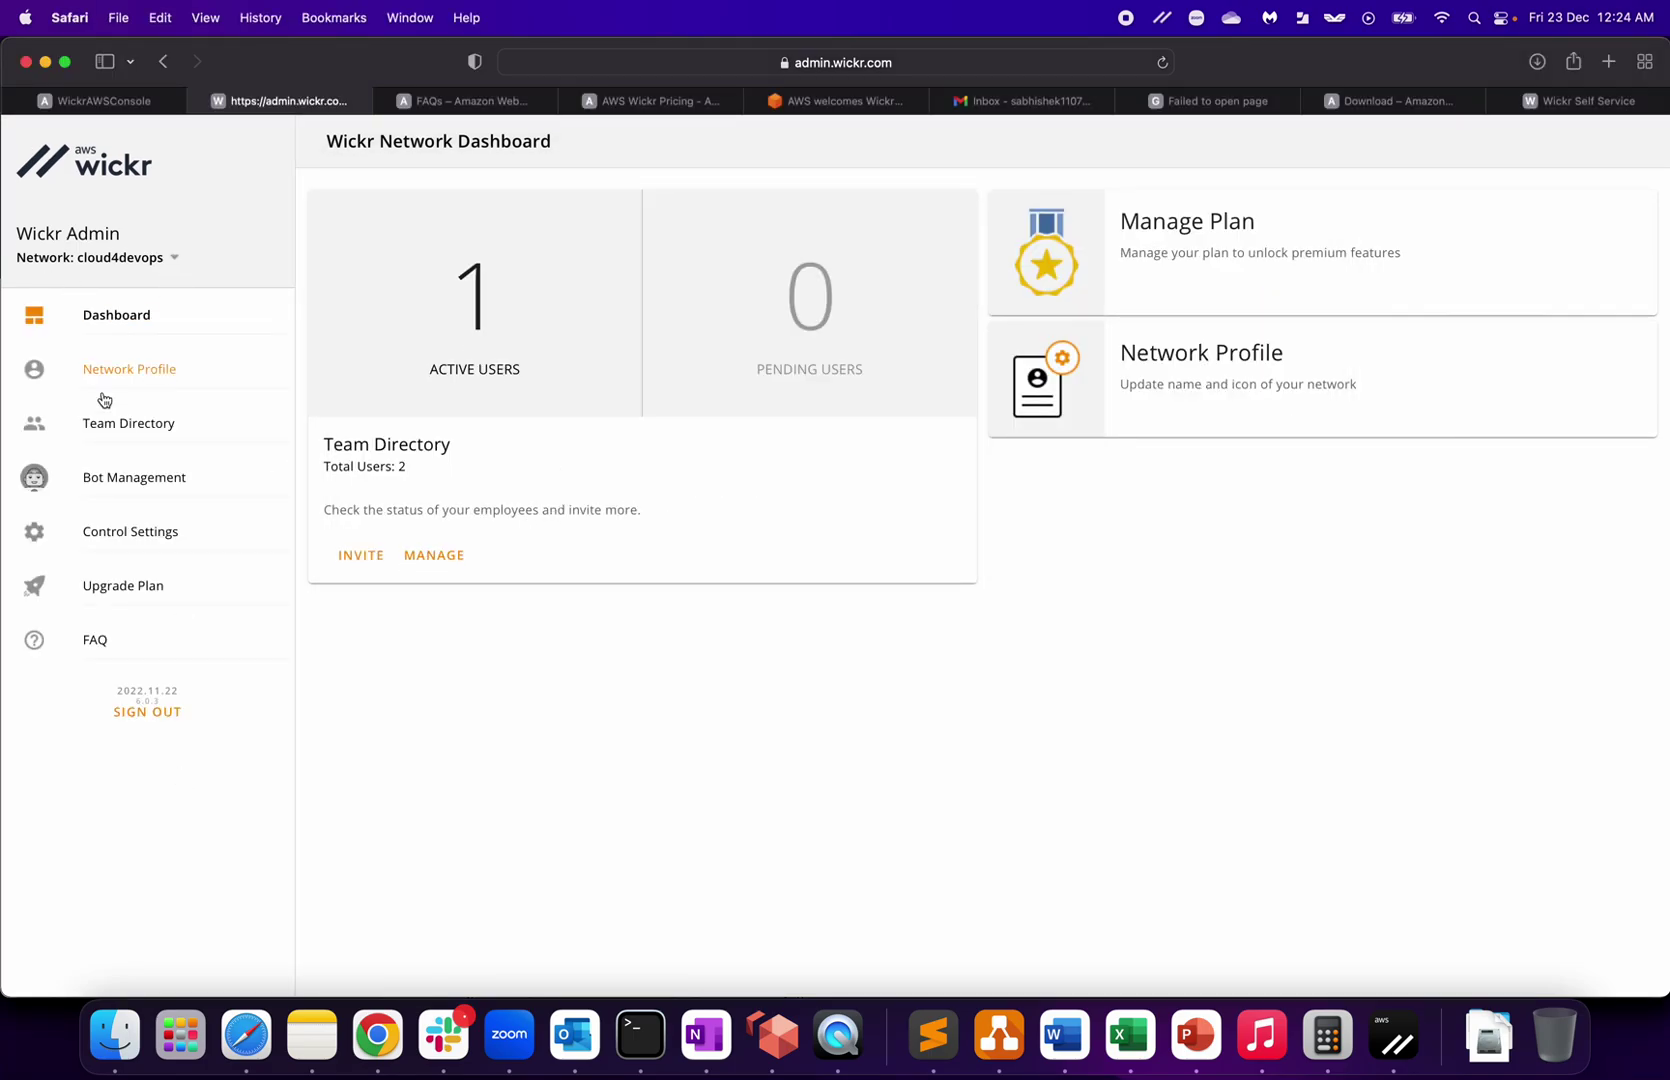
click(142, 428)
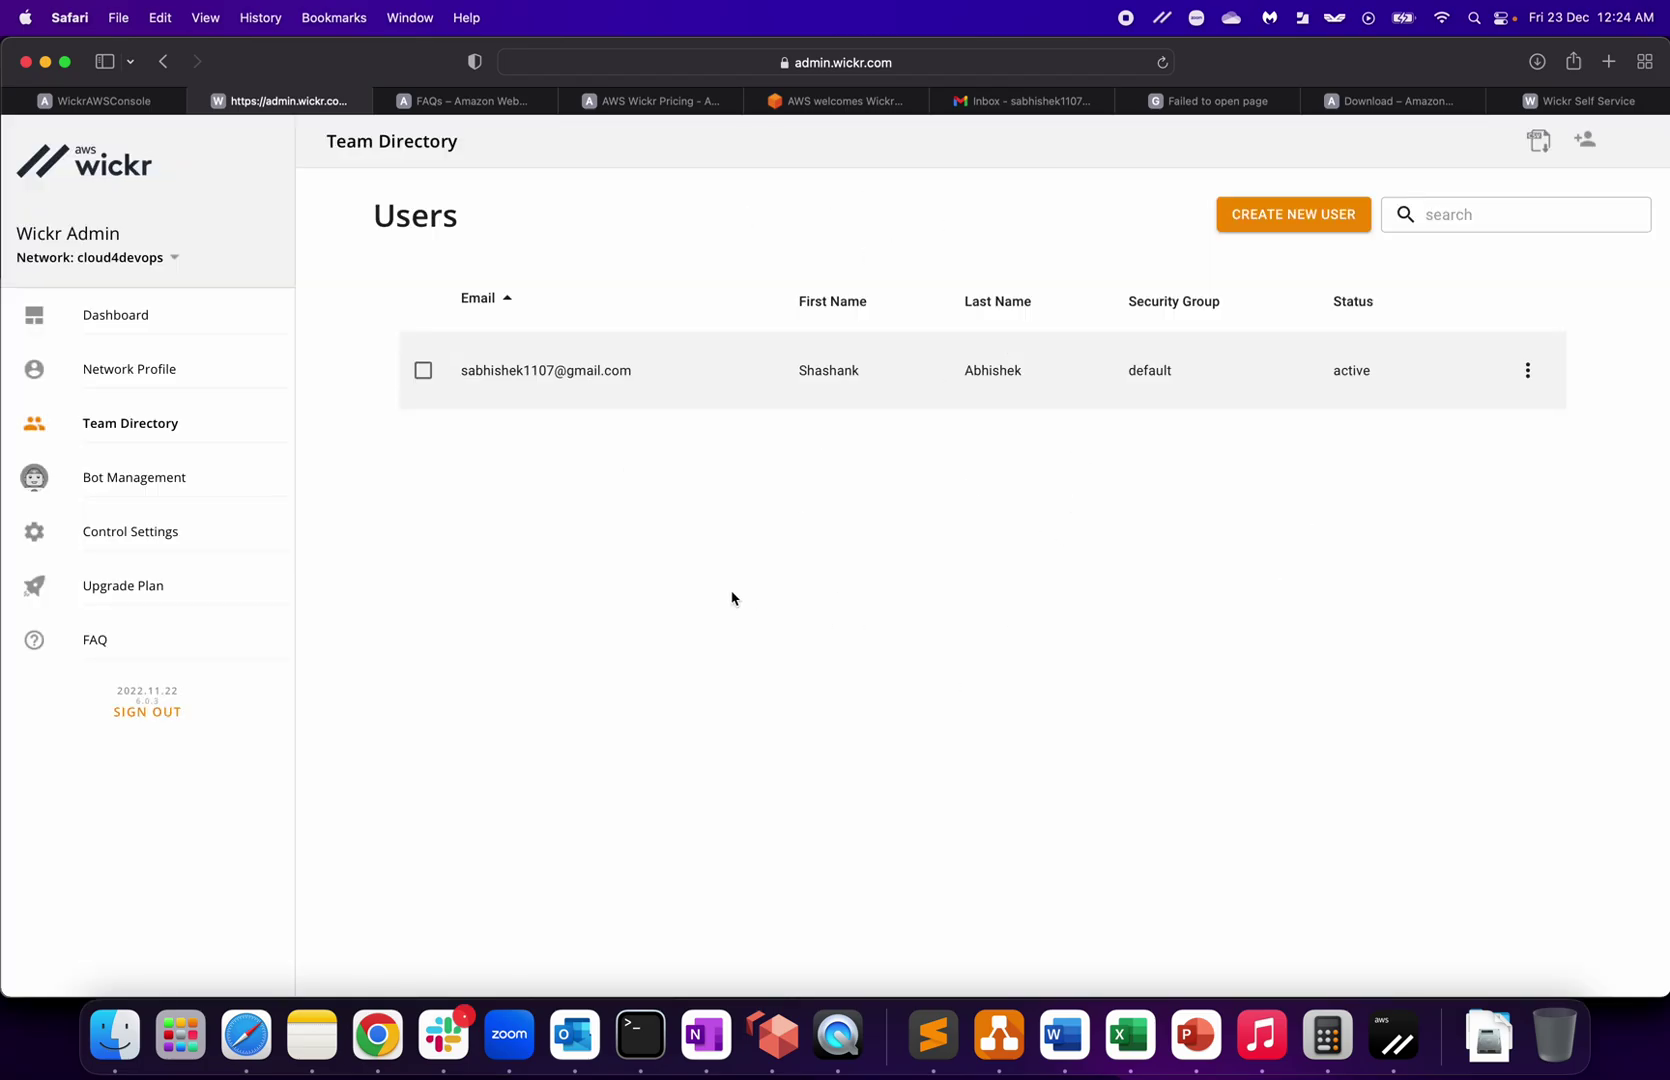
click(119, 540)
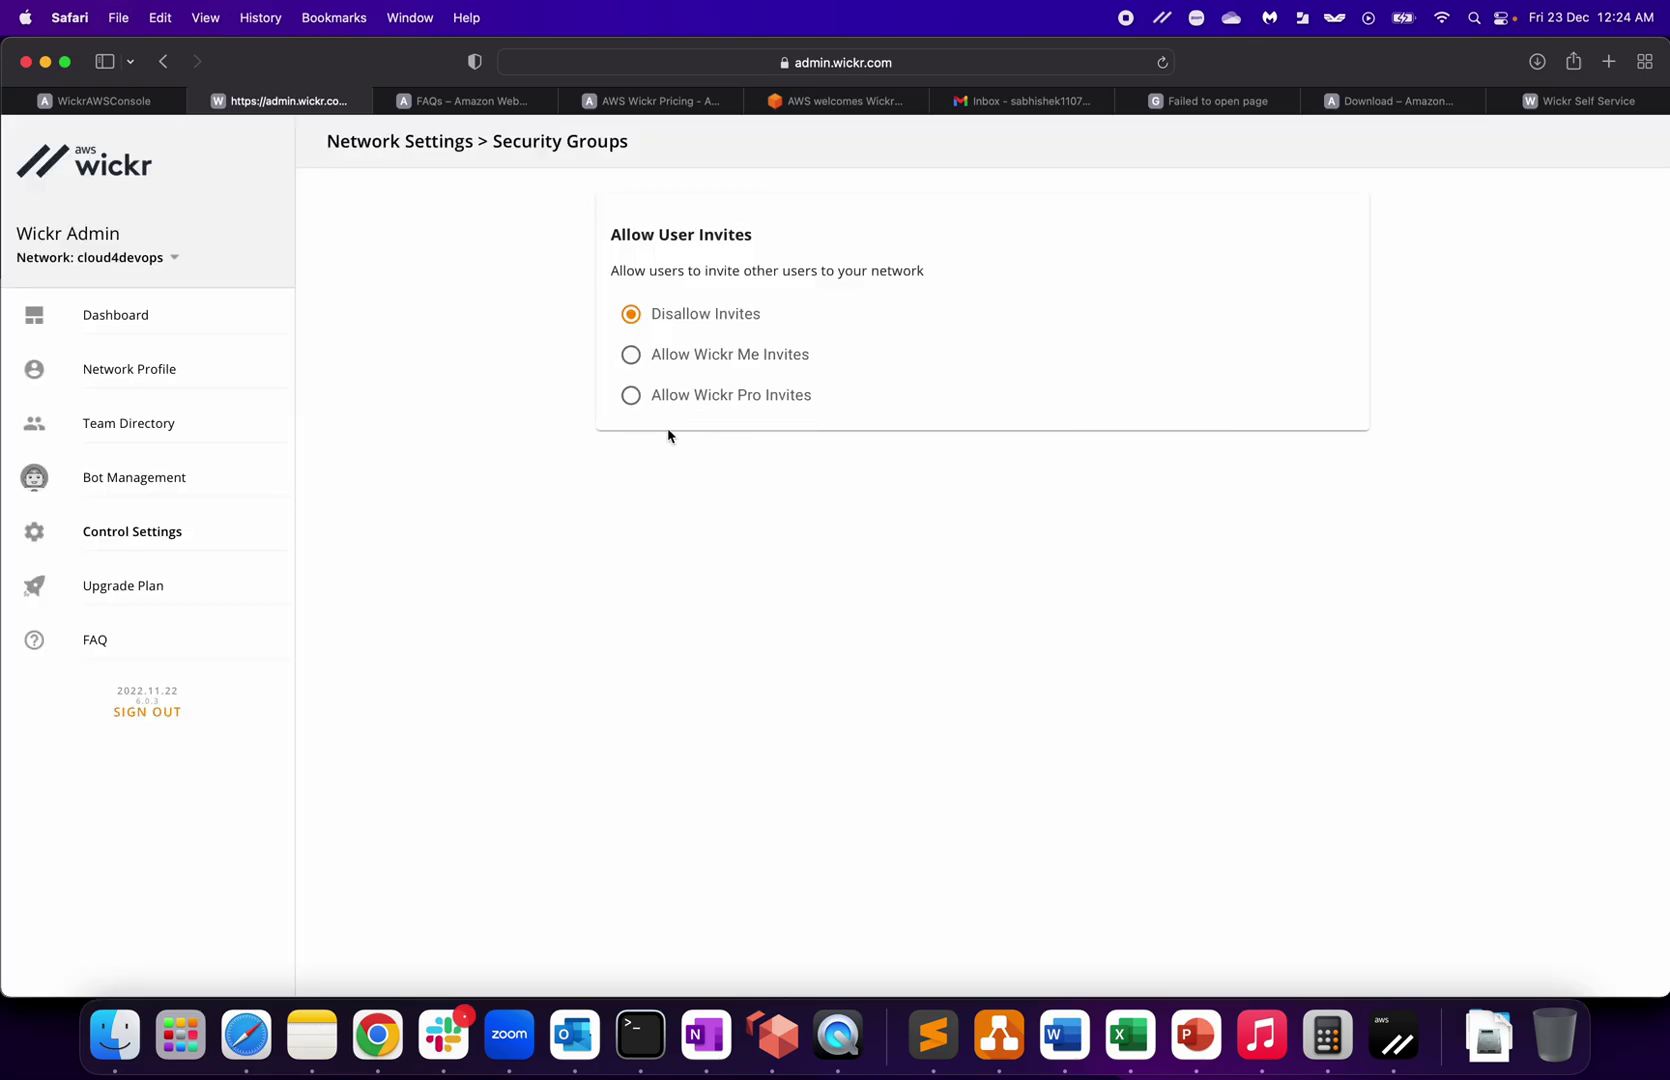
click(706, 360)
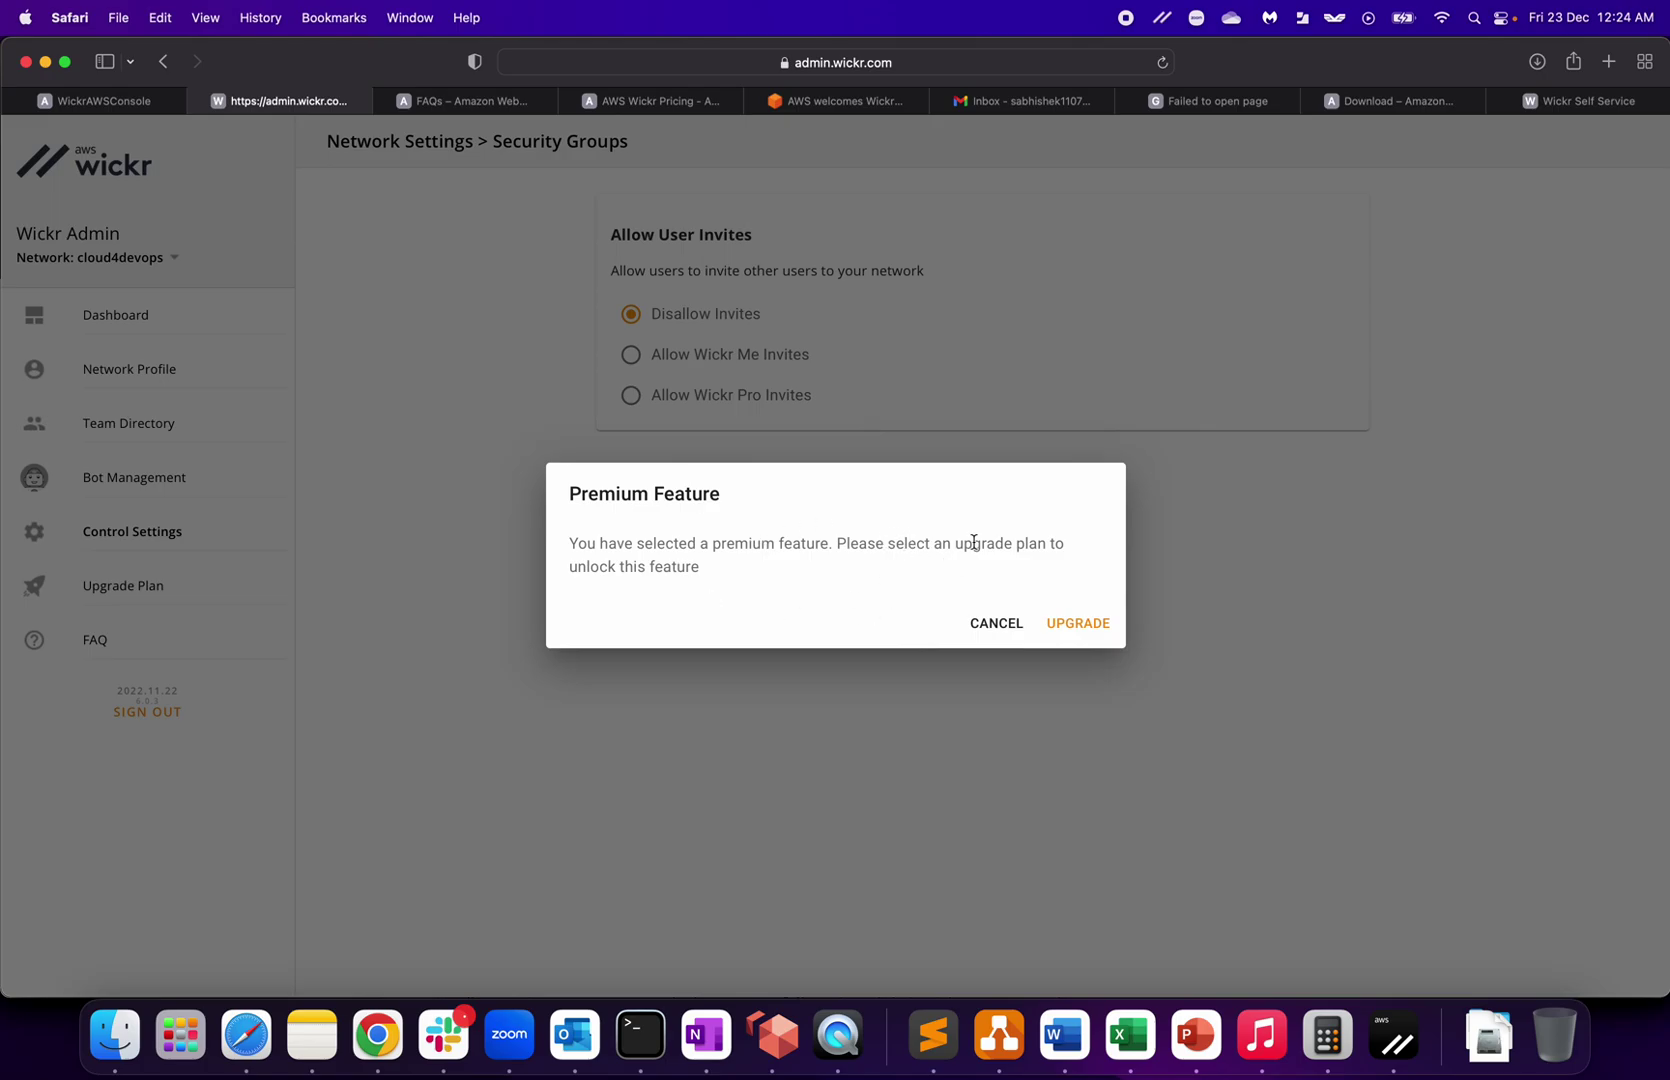
click(997, 624)
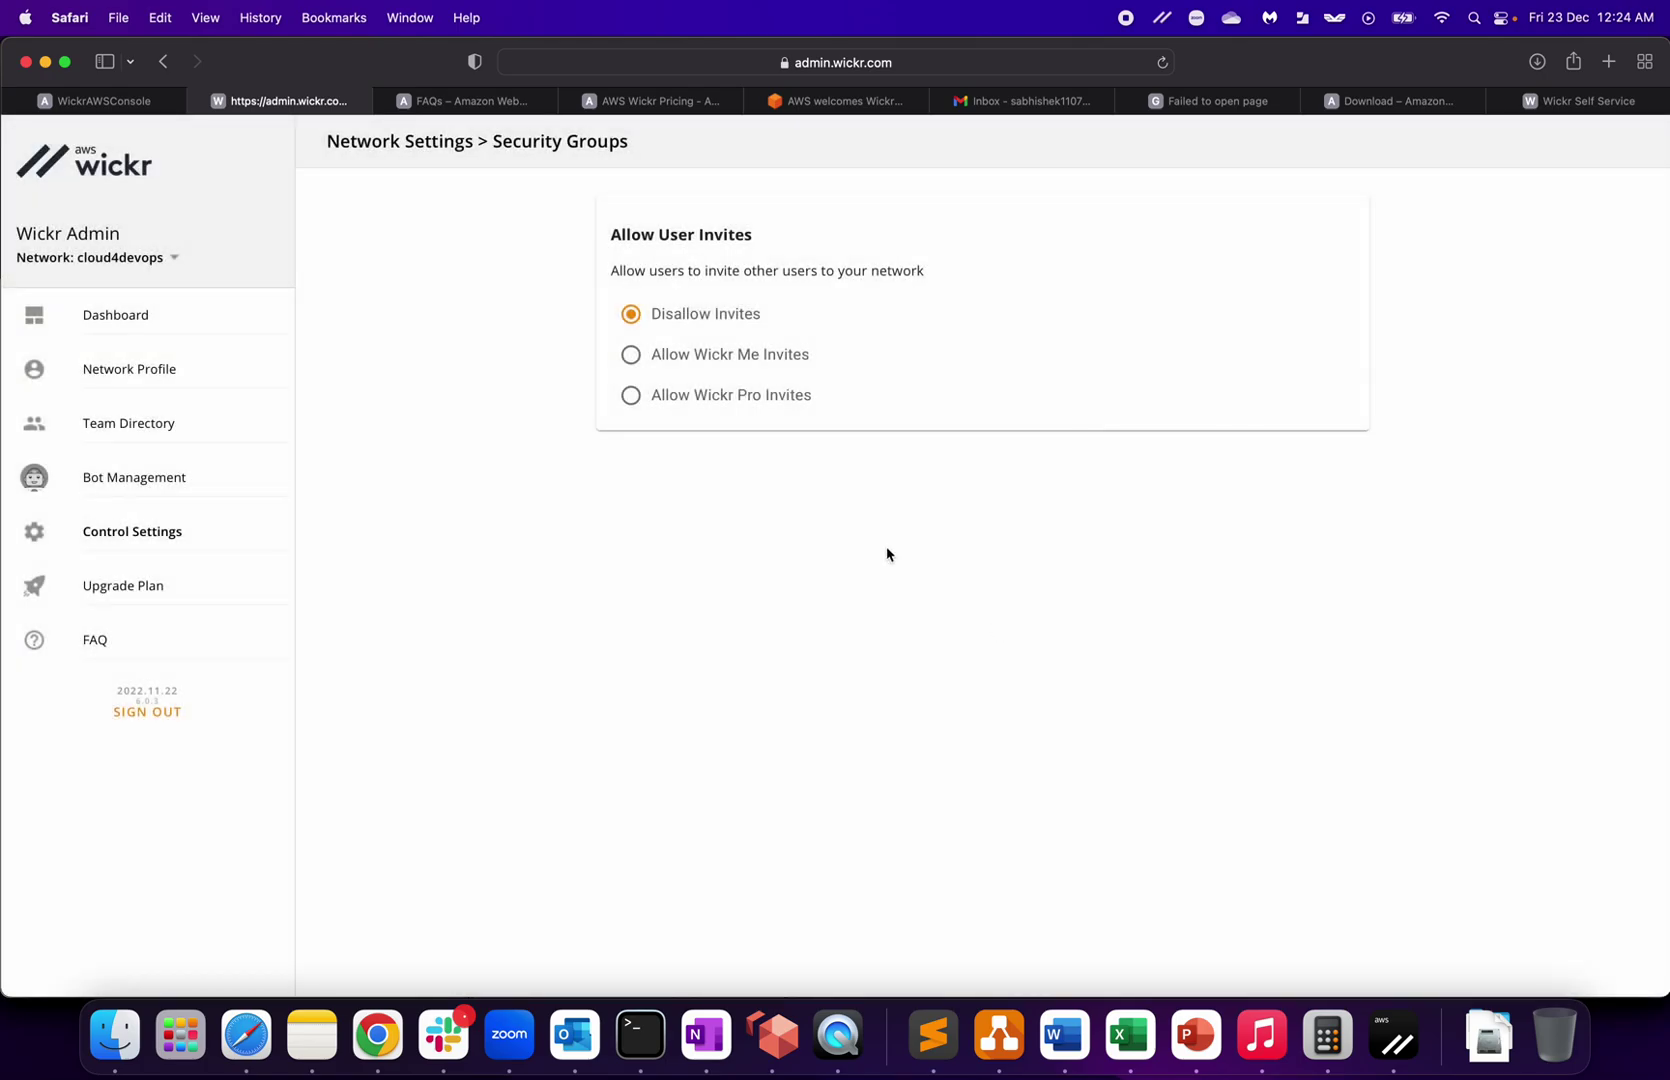